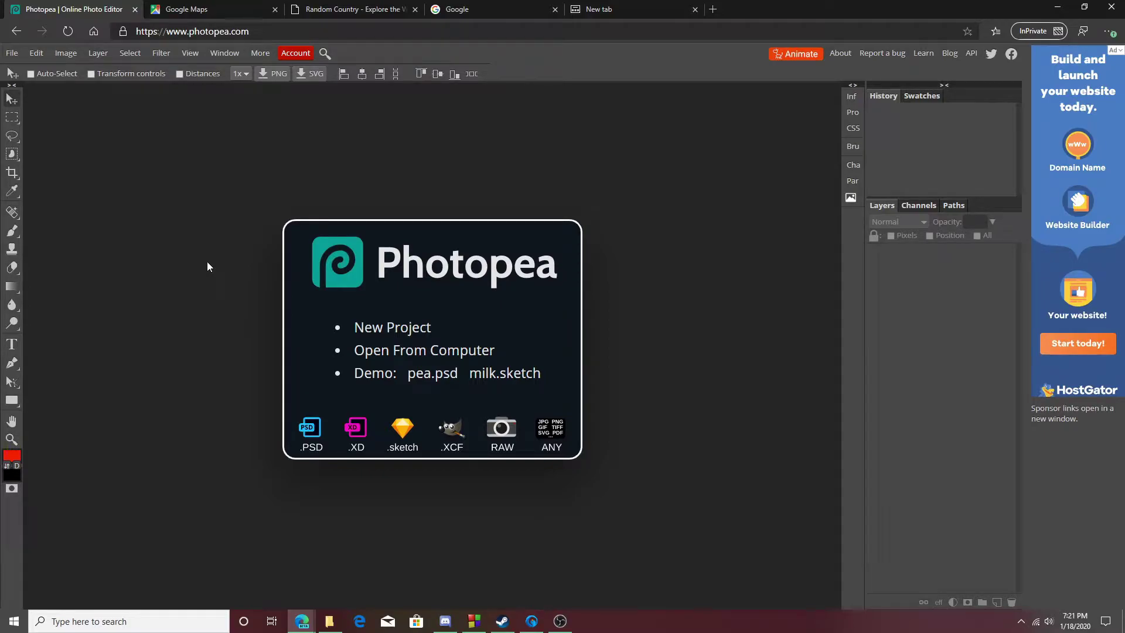
Step: Generate a new random country on random.country and examine its location on the map
left_click(336, 12)
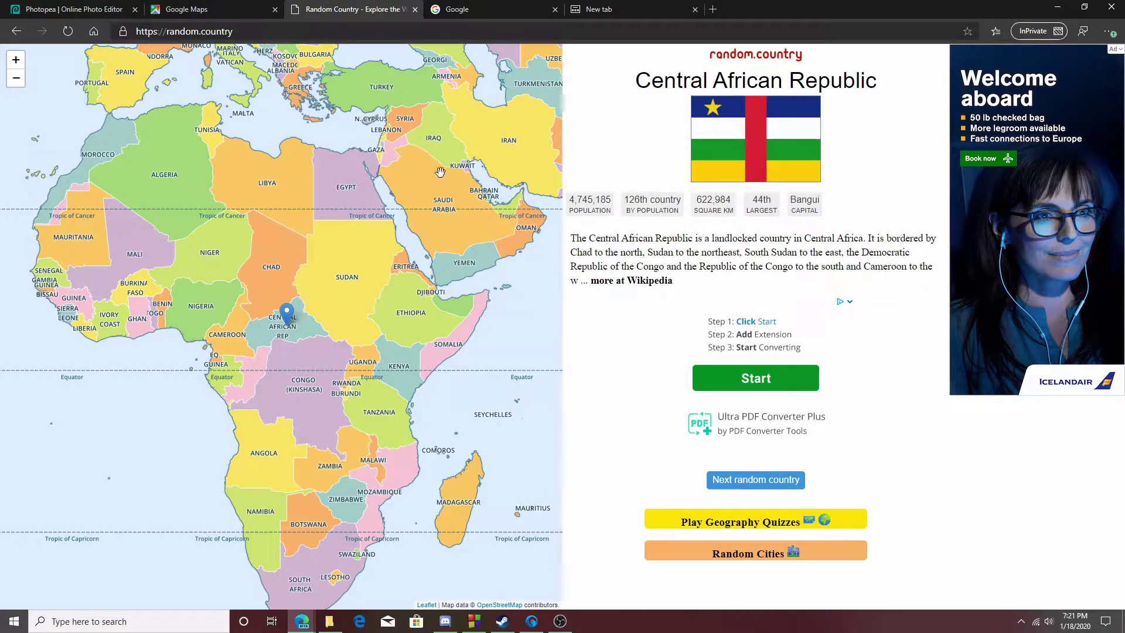
left_click(799, 489)
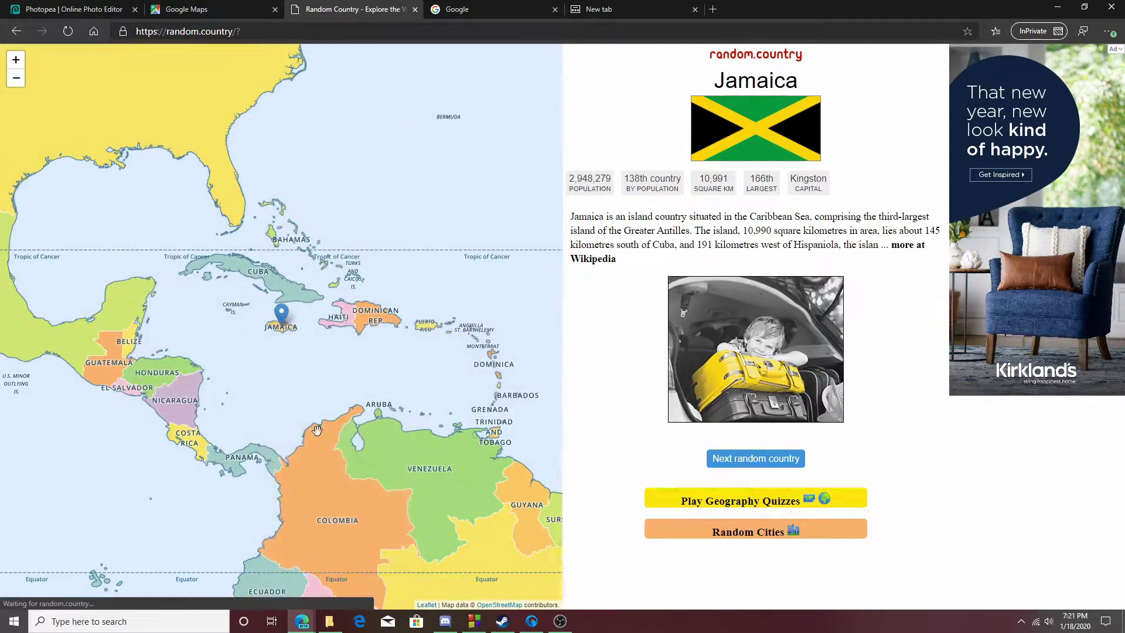
scroll(283, 347, "down", 1)
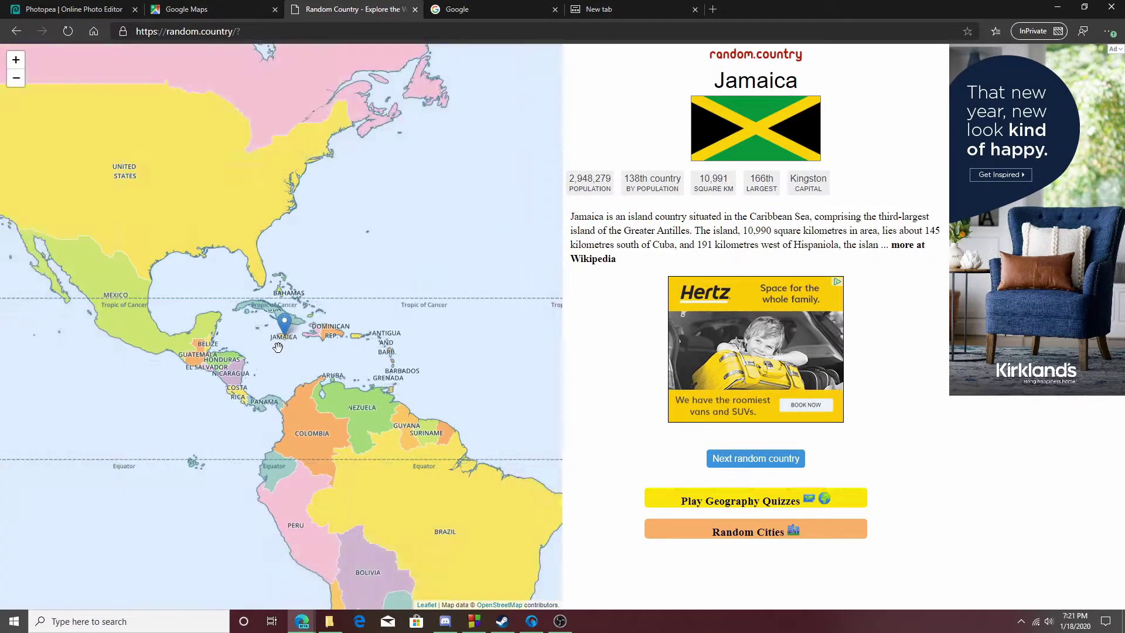
scroll(286, 349, "up", 2)
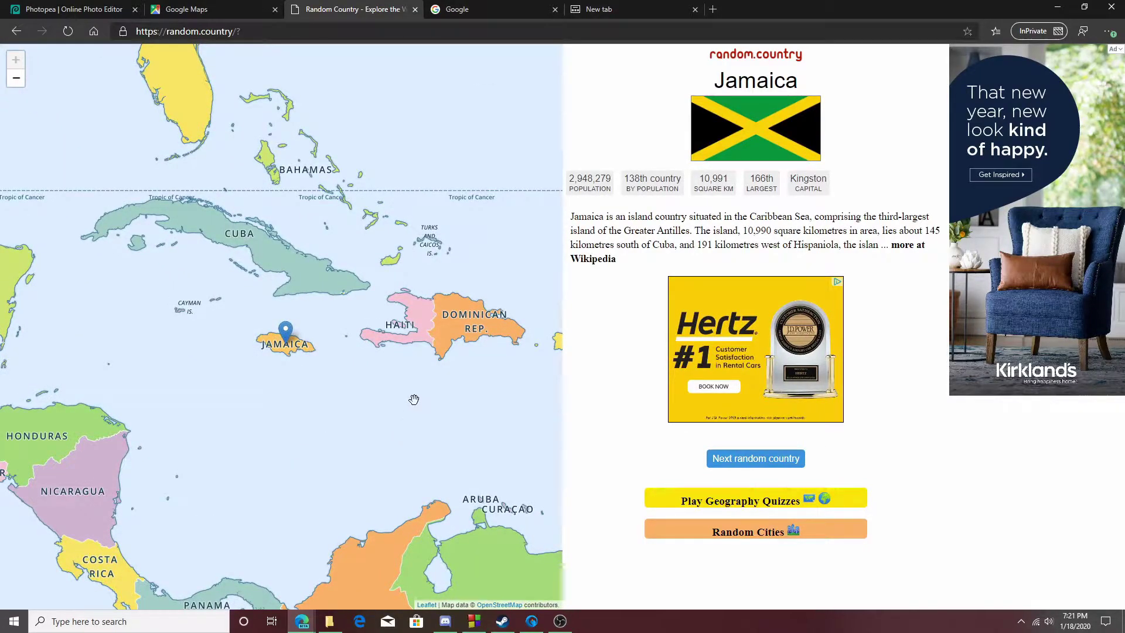
Step: Switch to Google Maps, locate Jamaica, preview the satellite imagery, and frame the island in the default map view
left_click(191, 16)
scroll(354, 321, "down", 1)
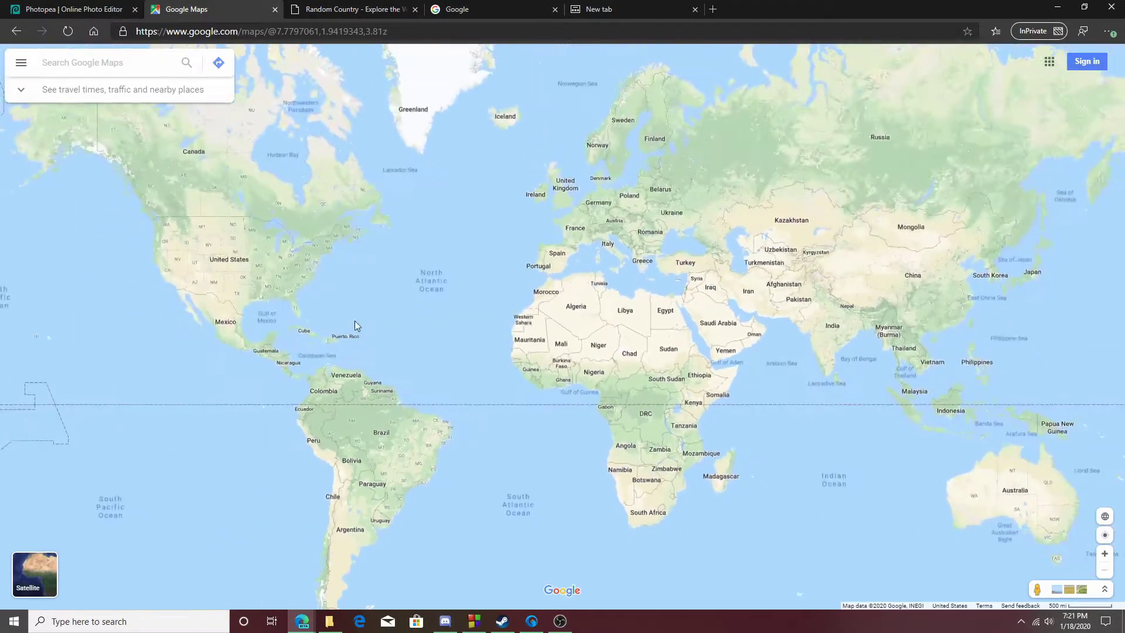
scroll(306, 339, "up", 2)
scroll(306, 343, "up", 2)
left_click(34, 573)
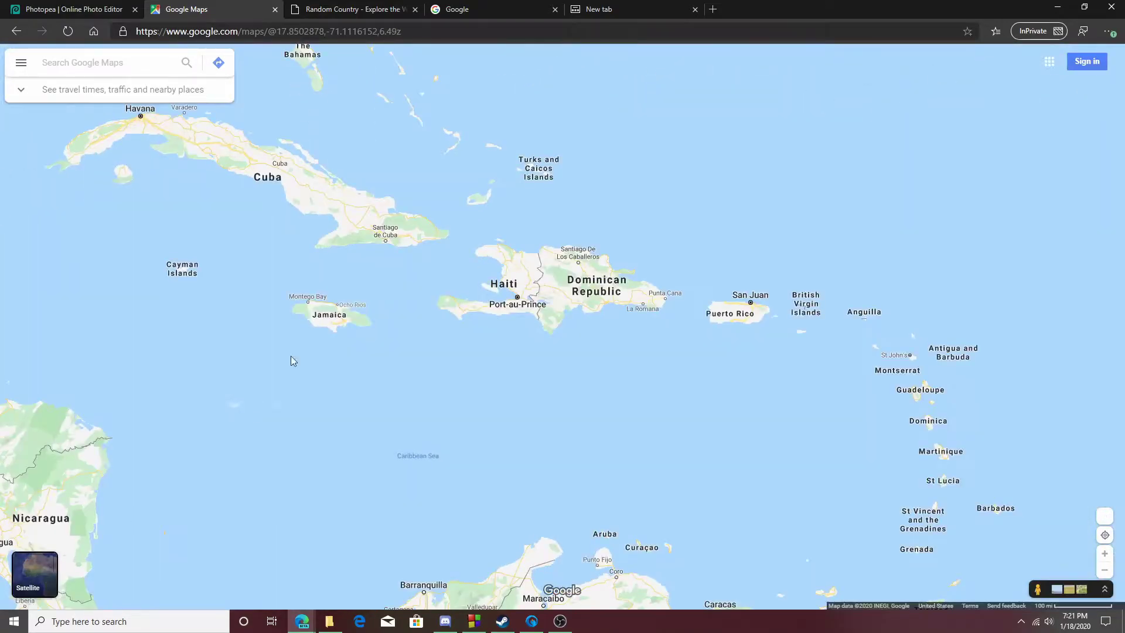
scroll(466, 352, "down", 1)
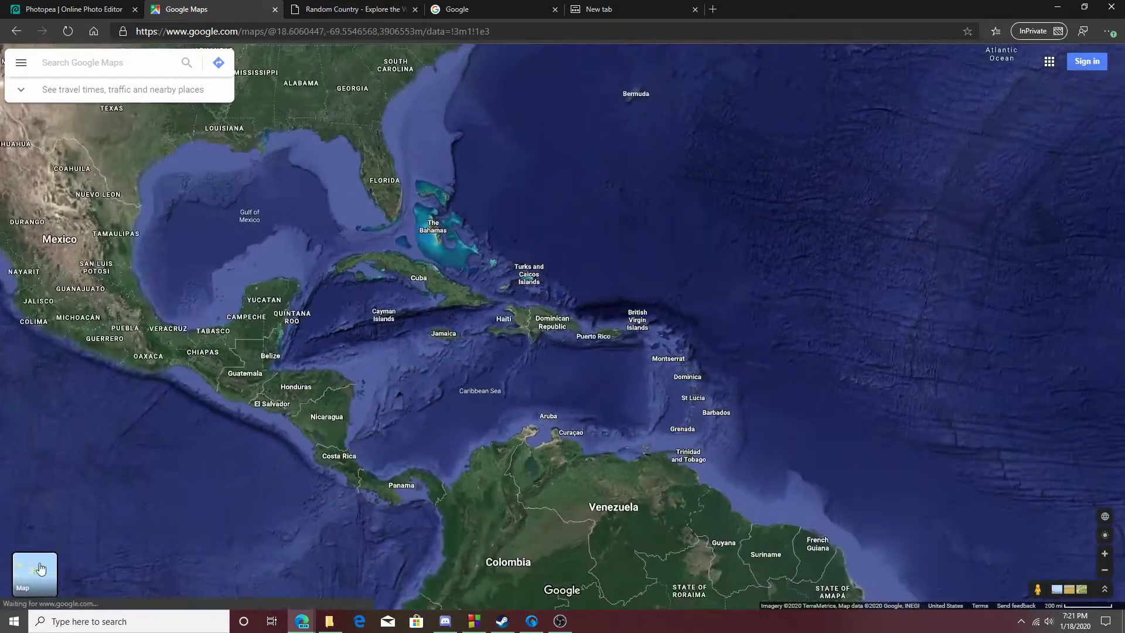
left_click(33, 573)
scroll(398, 347, "up", 1)
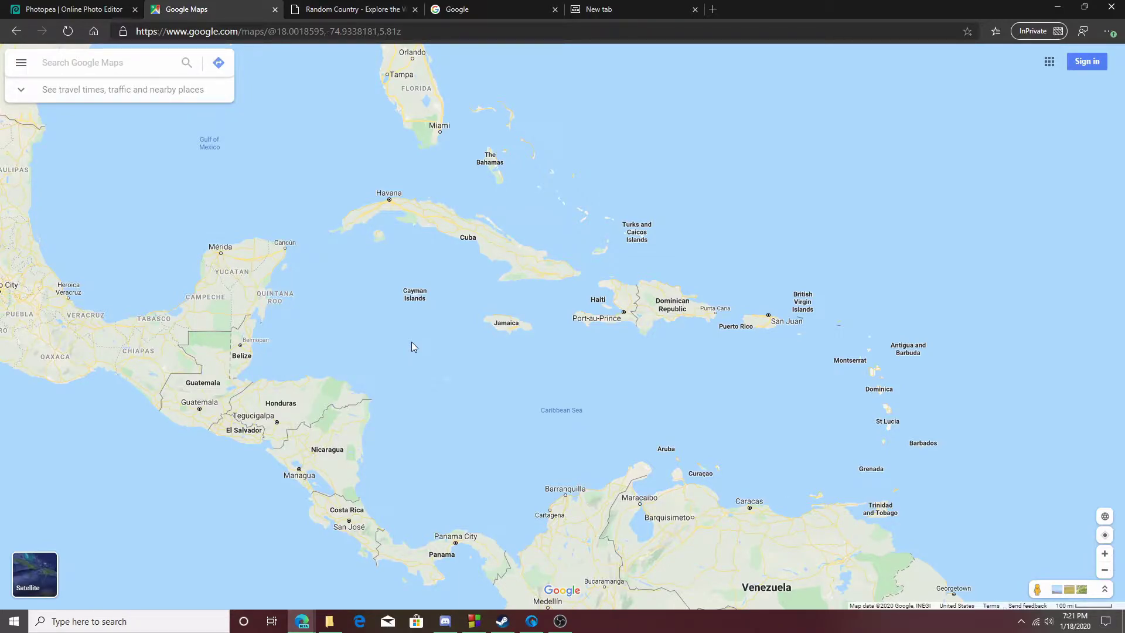
scroll(488, 322, "up", 5)
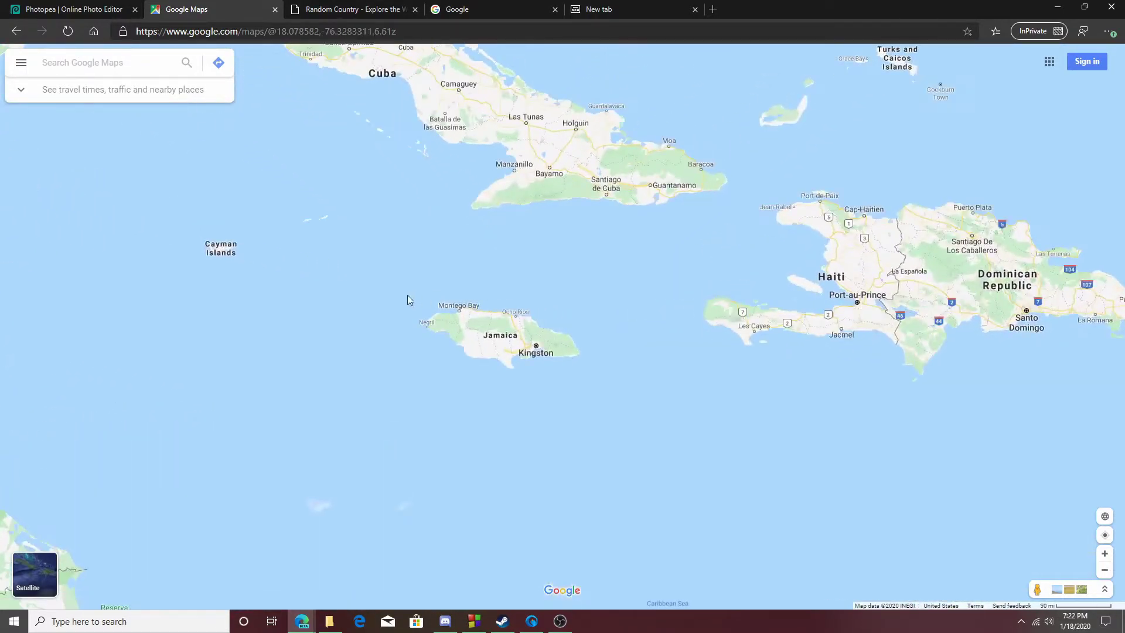
scroll(409, 300, "up", 4)
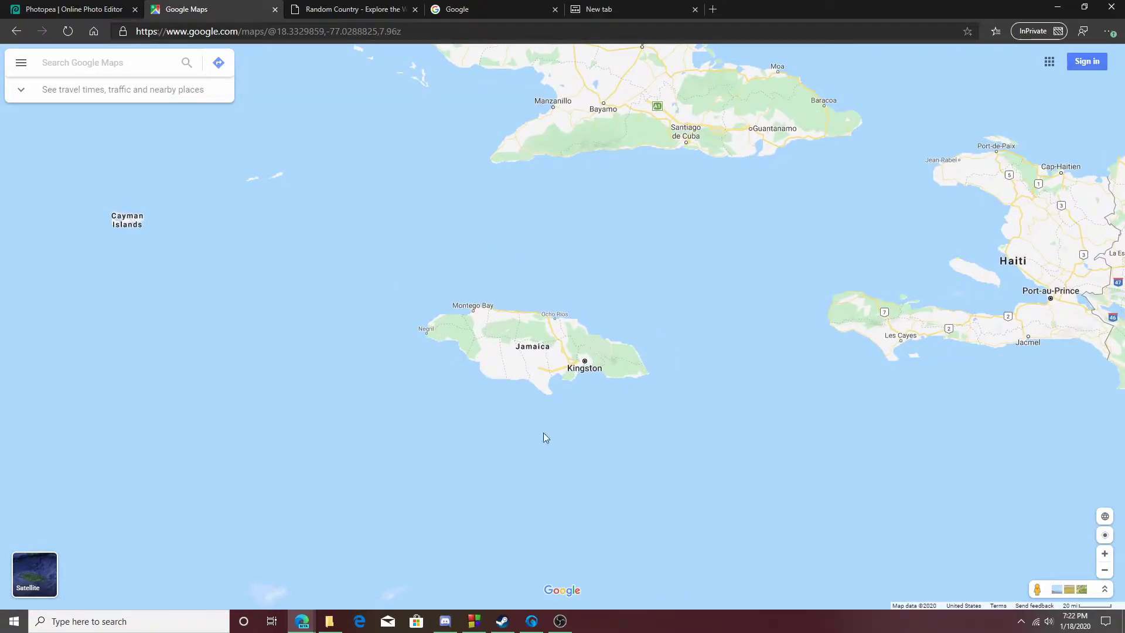
scroll(525, 330, "up", 1)
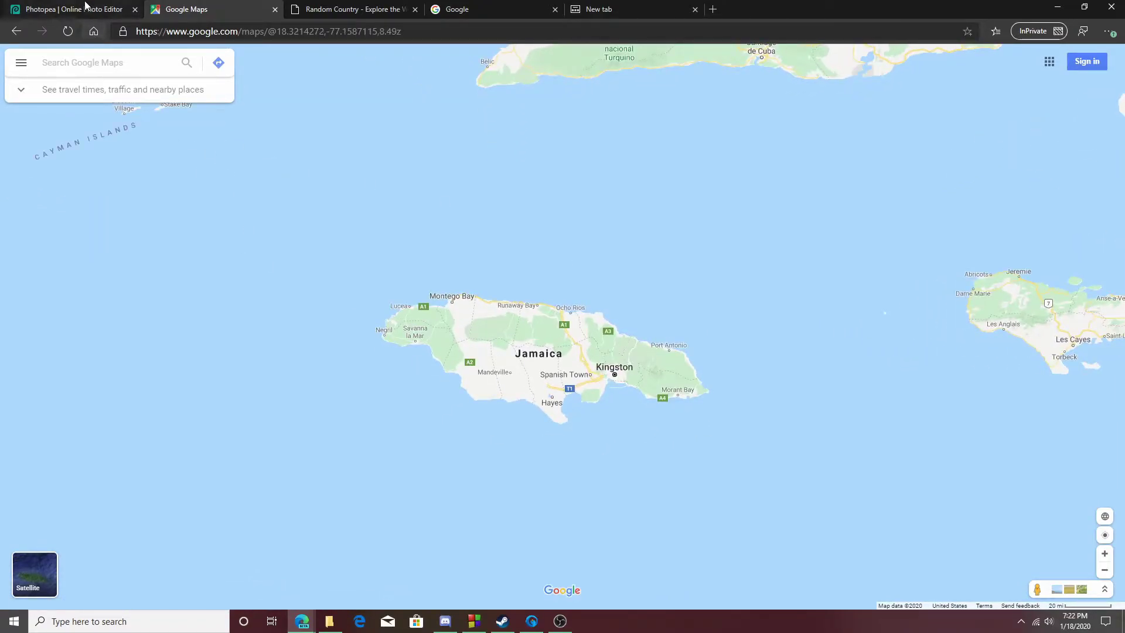
Step: Open Snipping Tool and capture a rectangular snip of Jamaica from the random.country map
left_click(82, 10)
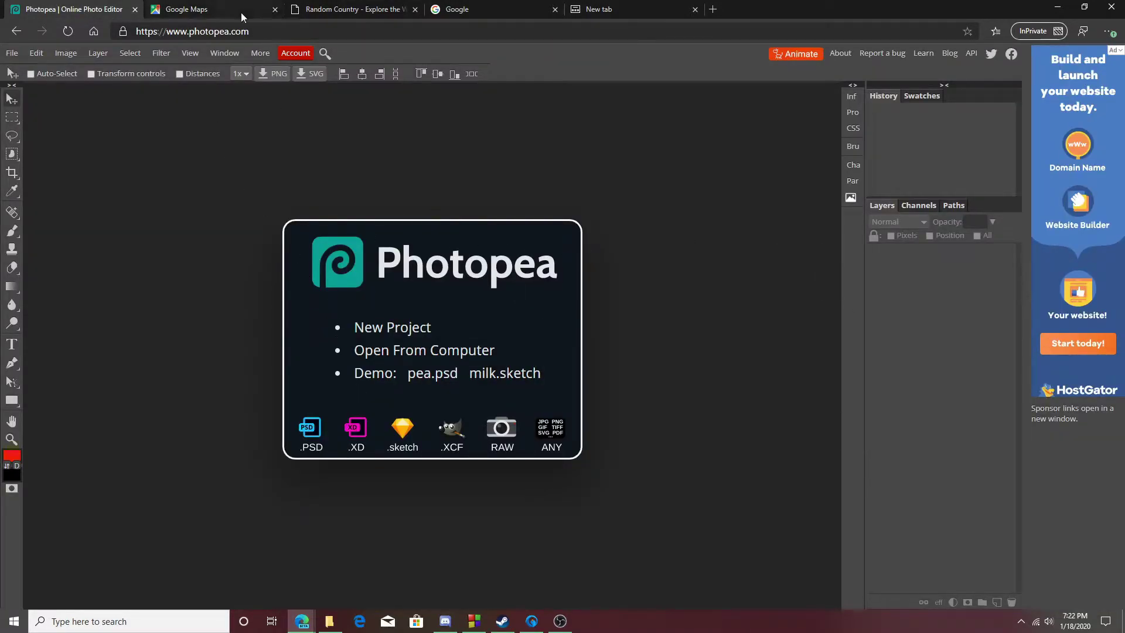
left_click(354, 9)
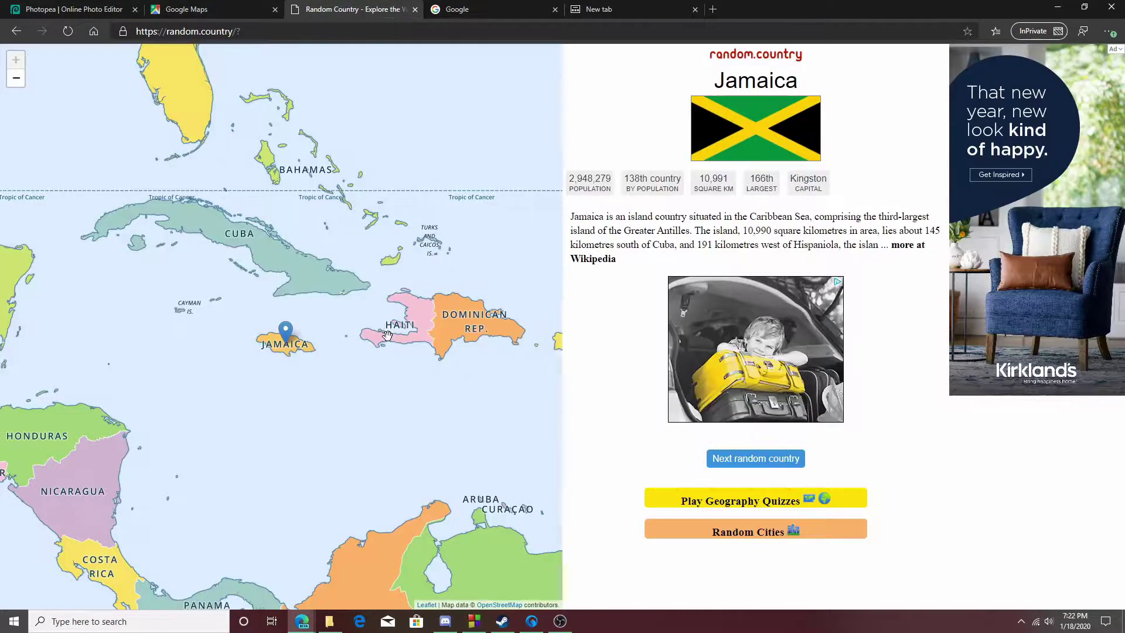
left_click(117, 621)
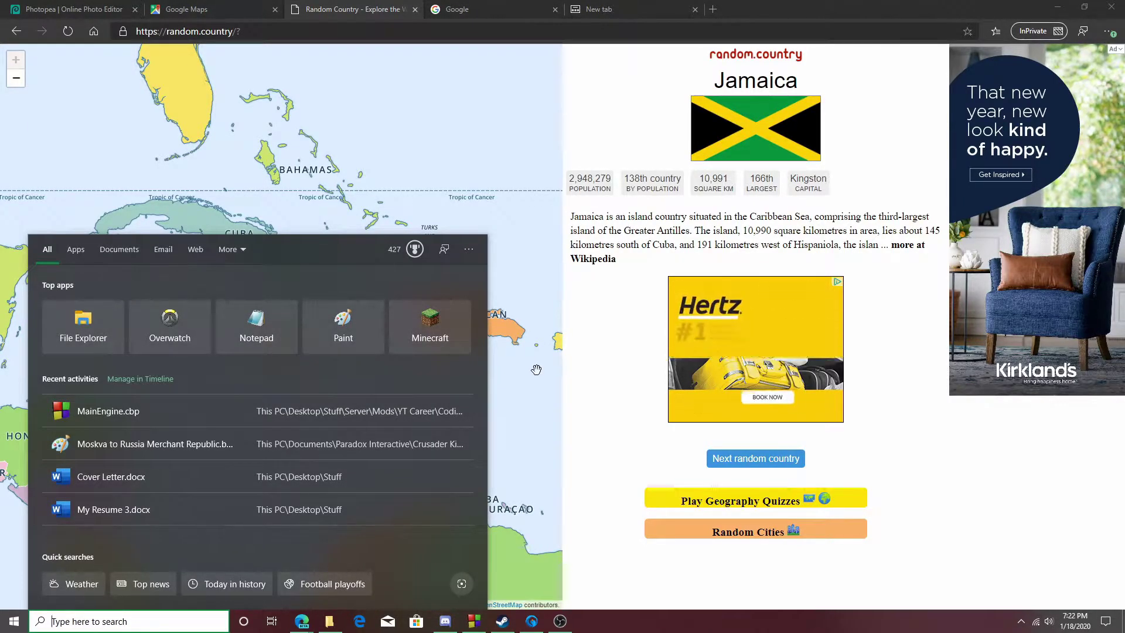
type("sni")
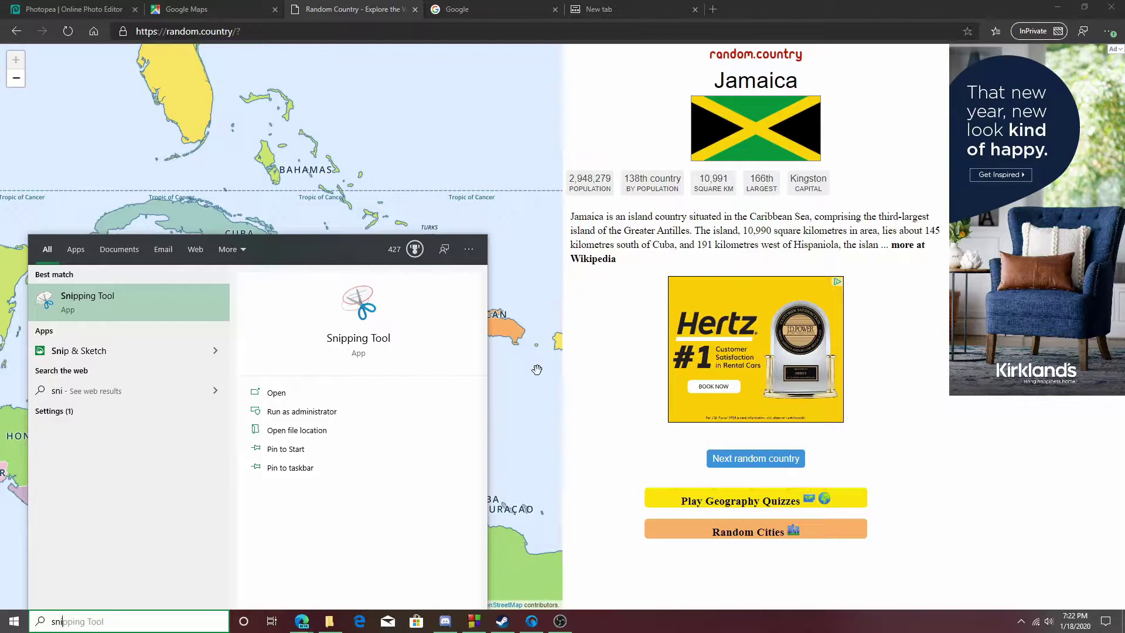
left_click(97, 303)
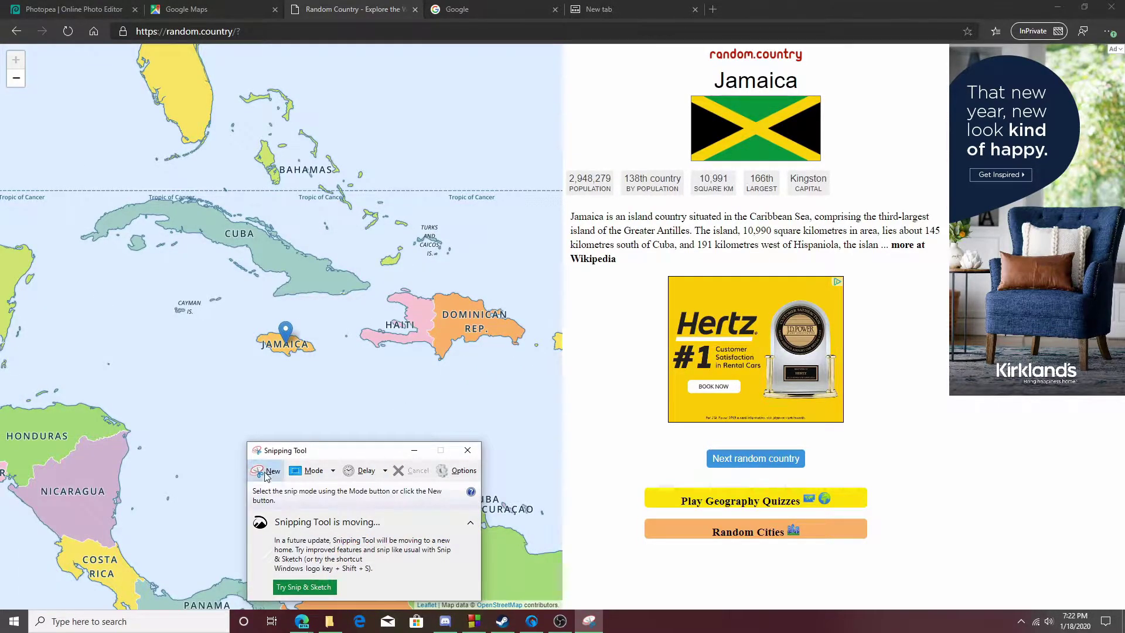
left_click(265, 476)
left_click_drag(234, 302, 354, 389)
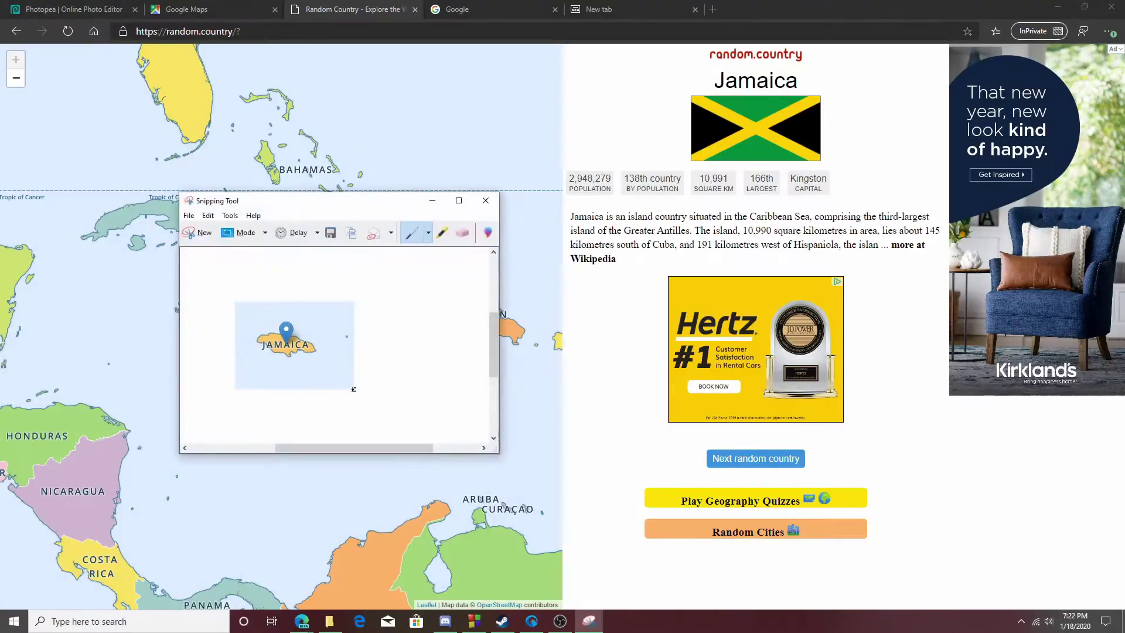
Step: Return to Google Maps, frame the whole of Jamaica, compare the map and satellite views, and leave it in satellite view
left_click(190, 9)
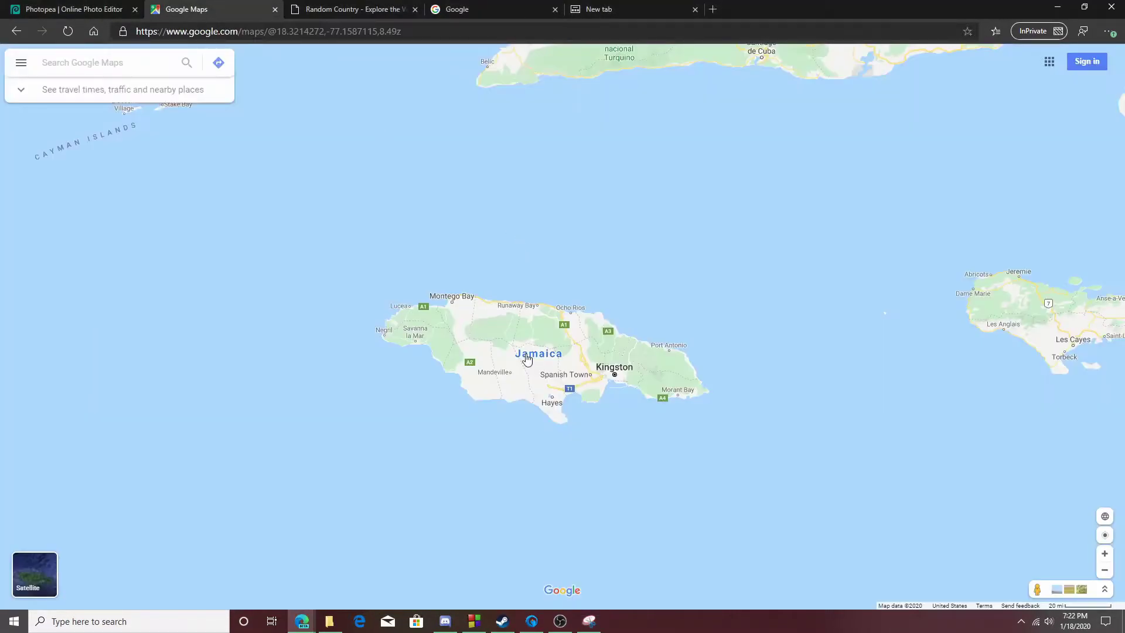
scroll(525, 360, "up", 2)
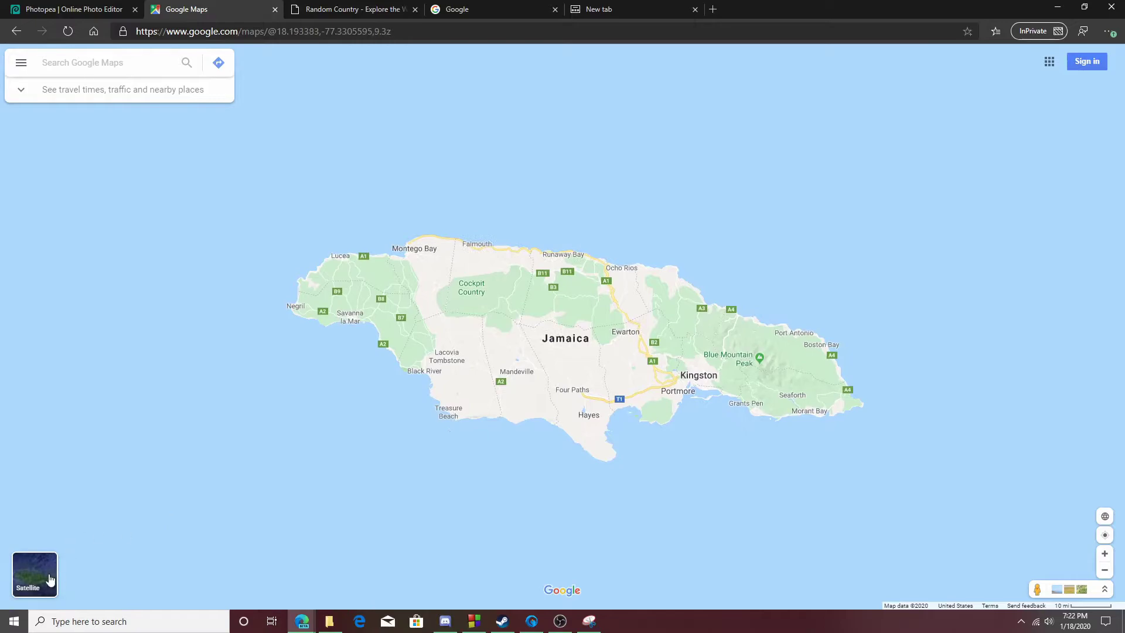
left_click(56, 578)
left_click(41, 577)
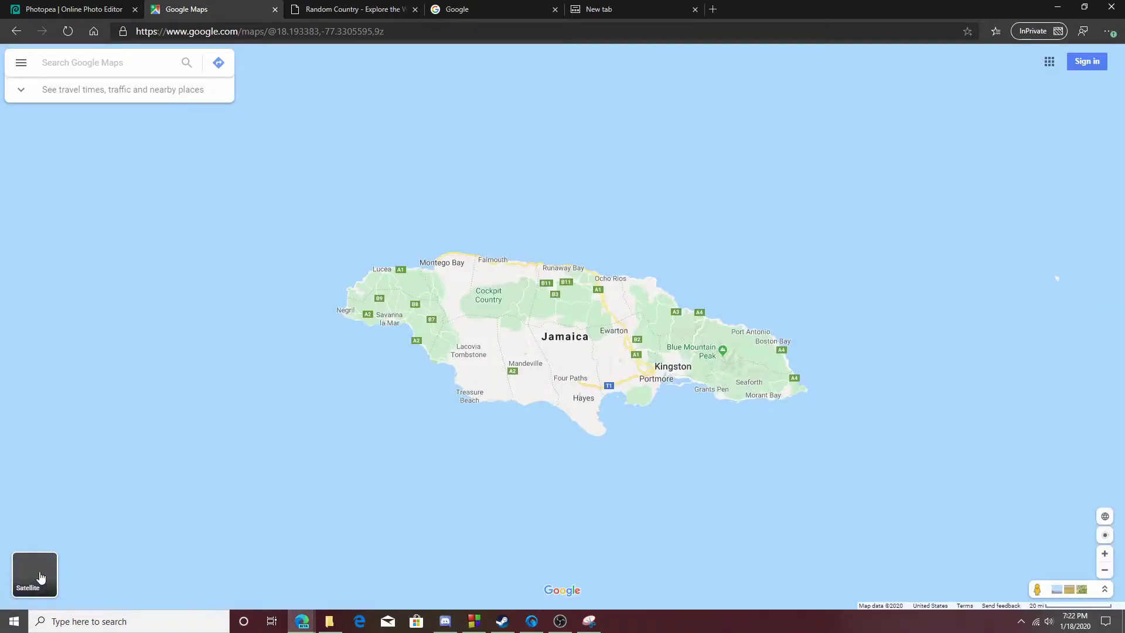
left_click(41, 577)
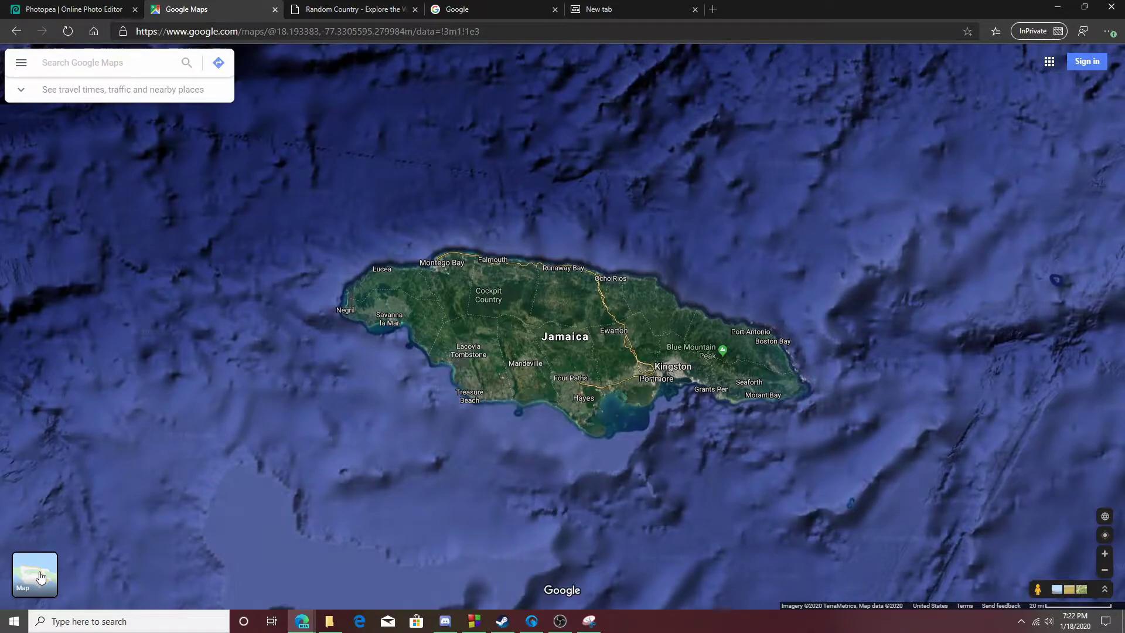
left_click(41, 577)
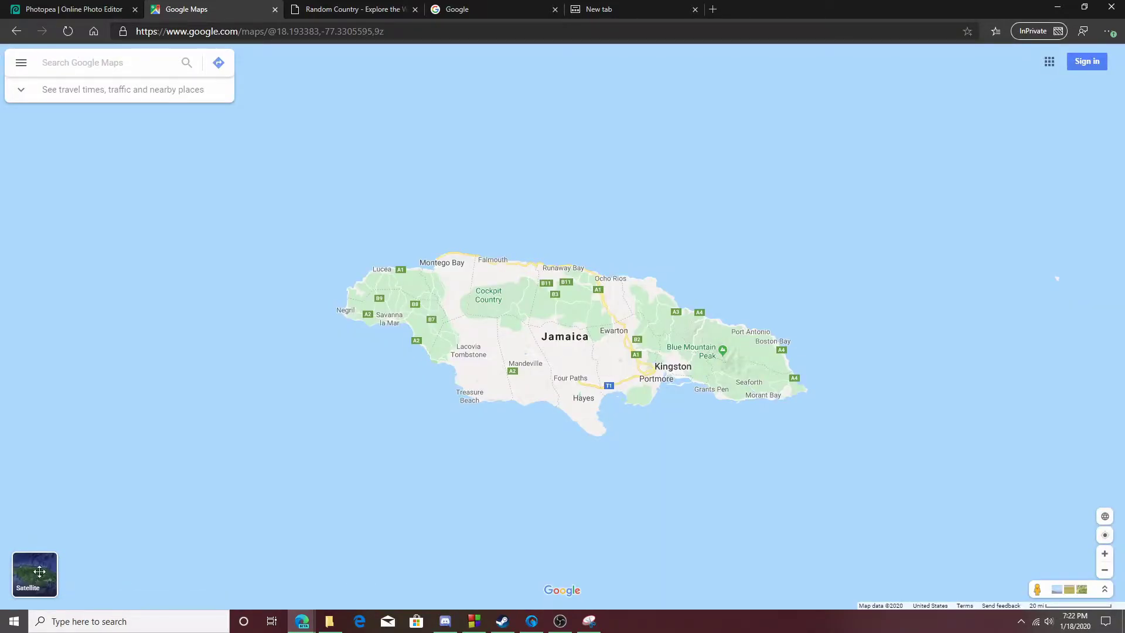
left_click(41, 577)
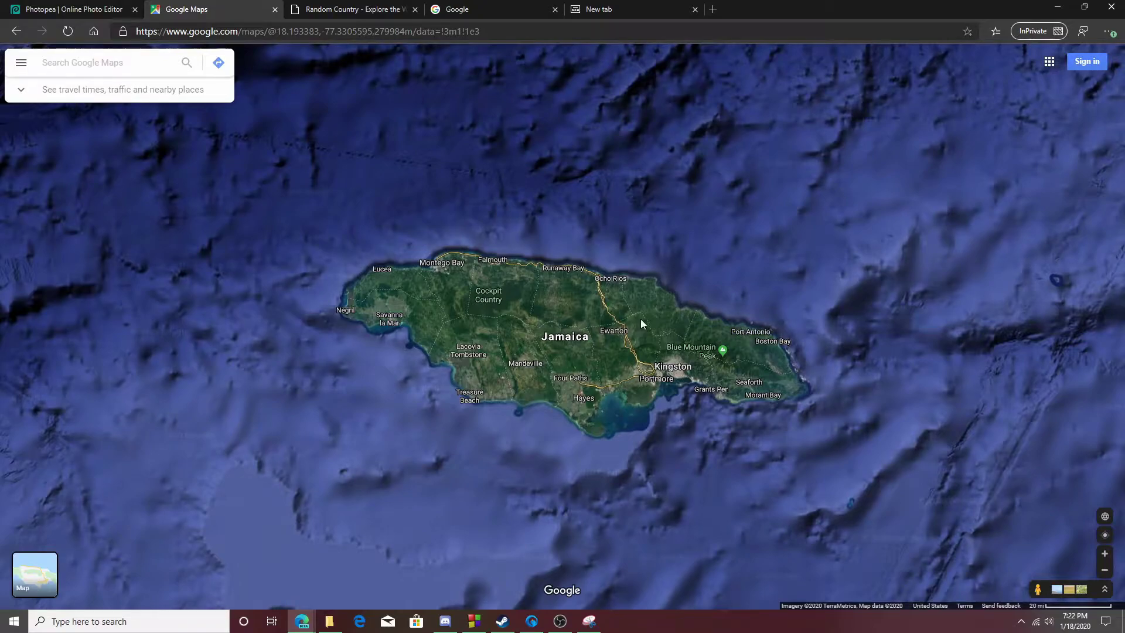
left_click(35, 572)
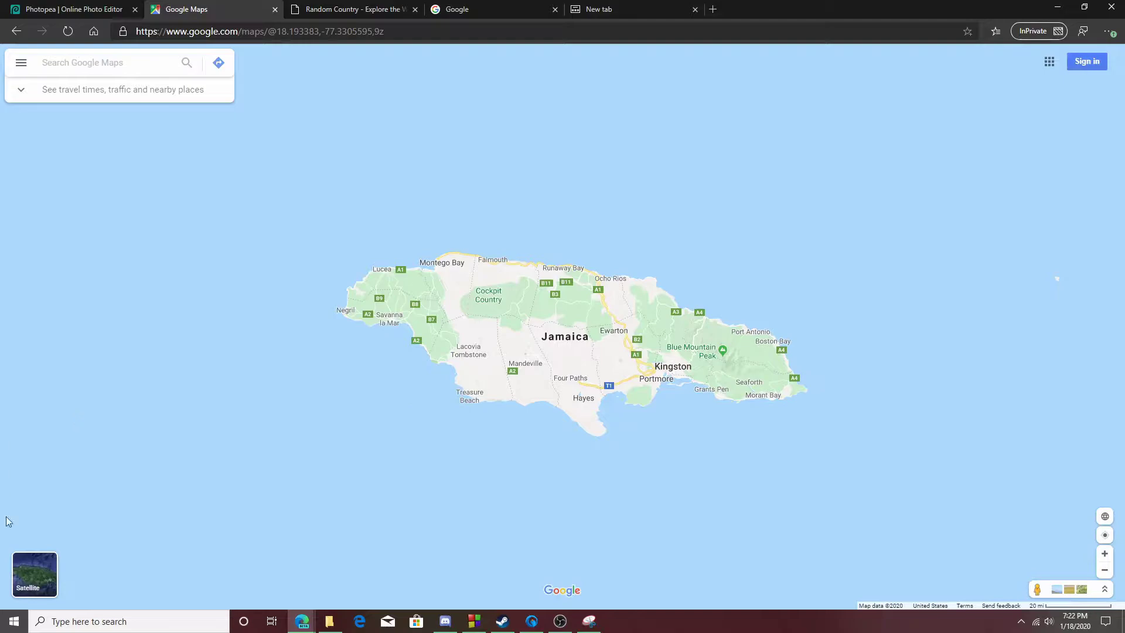
left_click(51, 581)
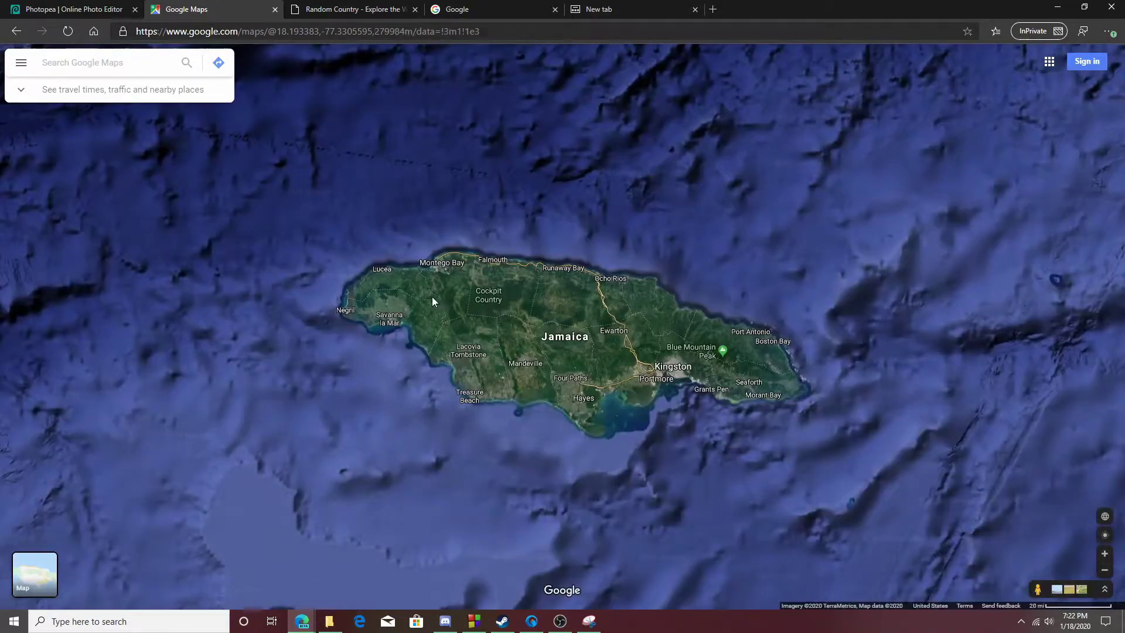
left_click(35, 580)
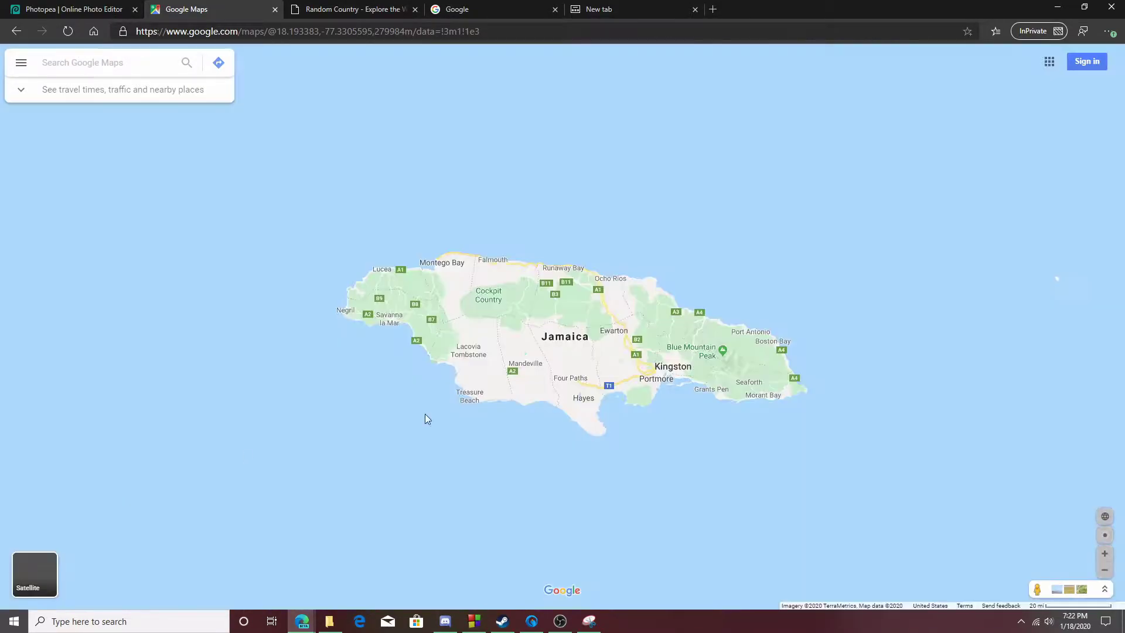
left_click(32, 574)
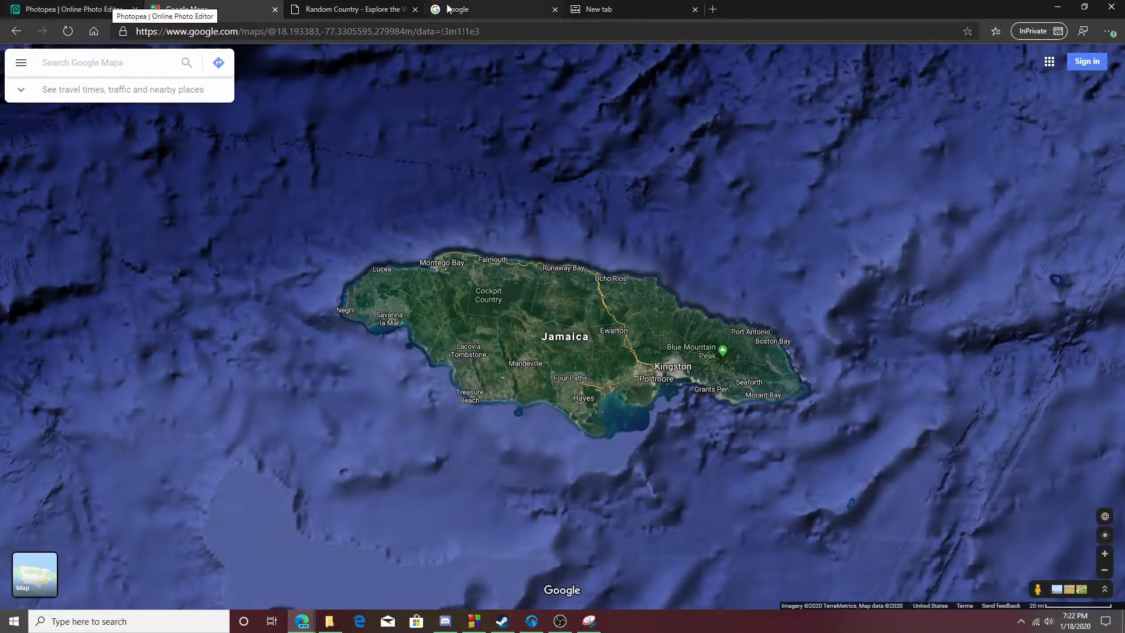
Step: Capture a new rectangular snip of the whole island of Jamaica from the satellite map, using Snipping Tool
left_click(595, 627)
left_click(202, 233)
left_click_drag(308, 205, 823, 457)
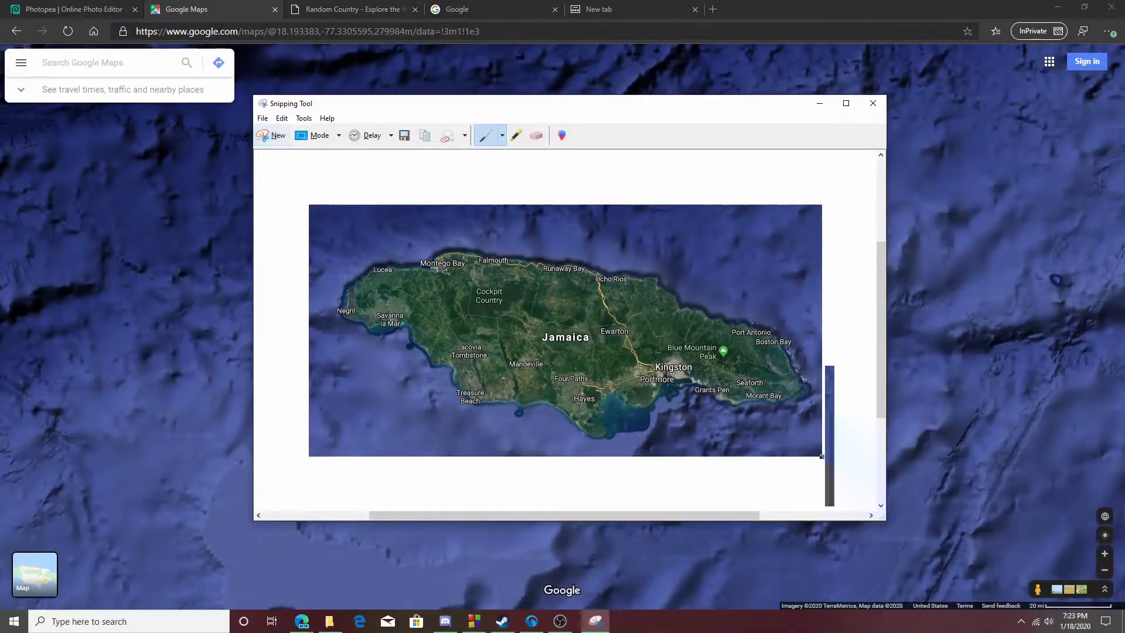
left_click(968, 211)
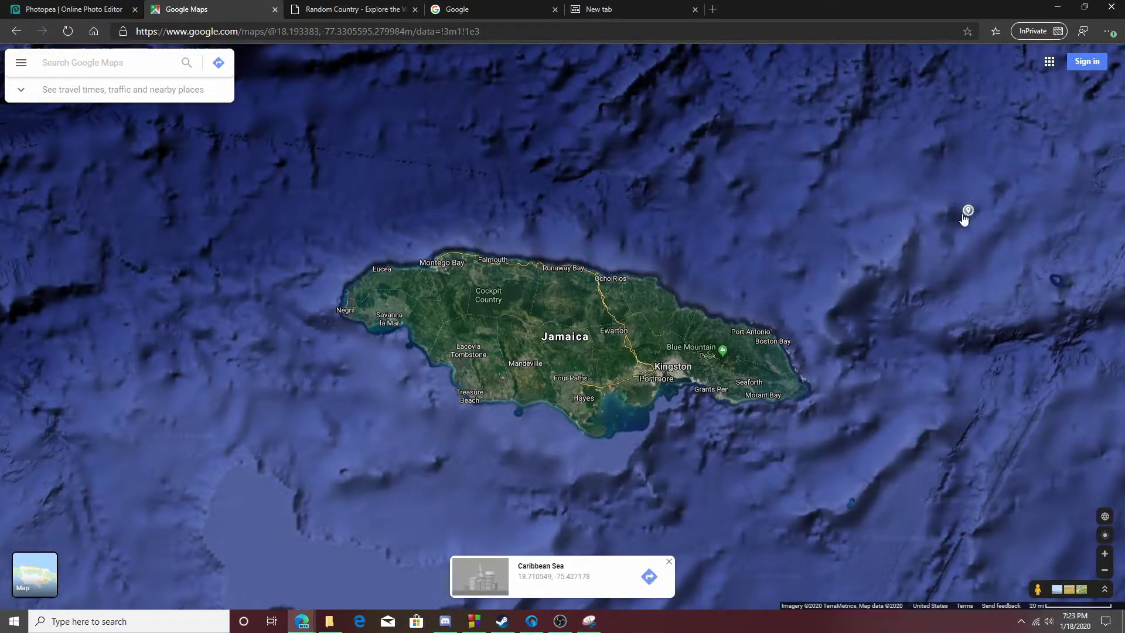
Step: Create a 1920 by 1080 px Photopea project named Example with a white background, and add an empty layer to it
left_click(82, 12)
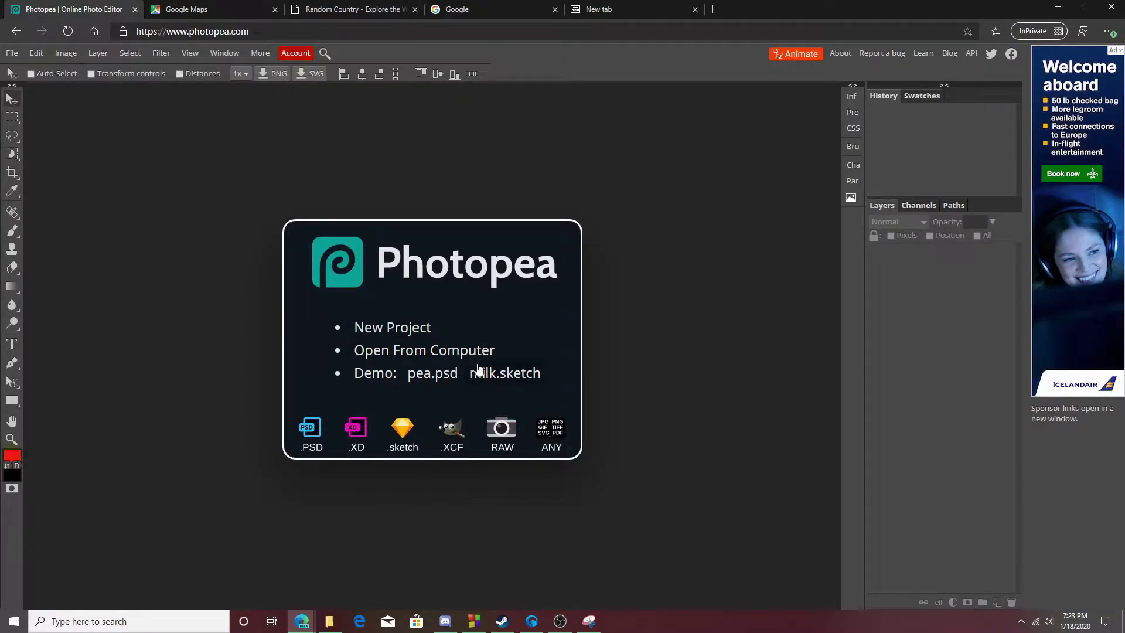
left_click(393, 326)
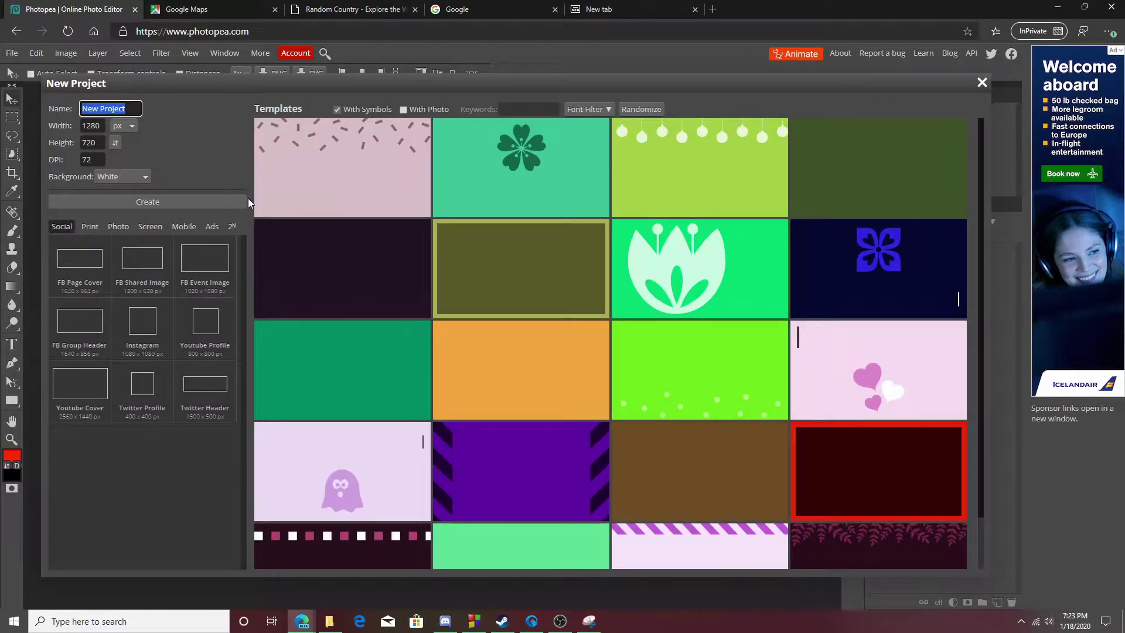
mouse_move(2, 120)
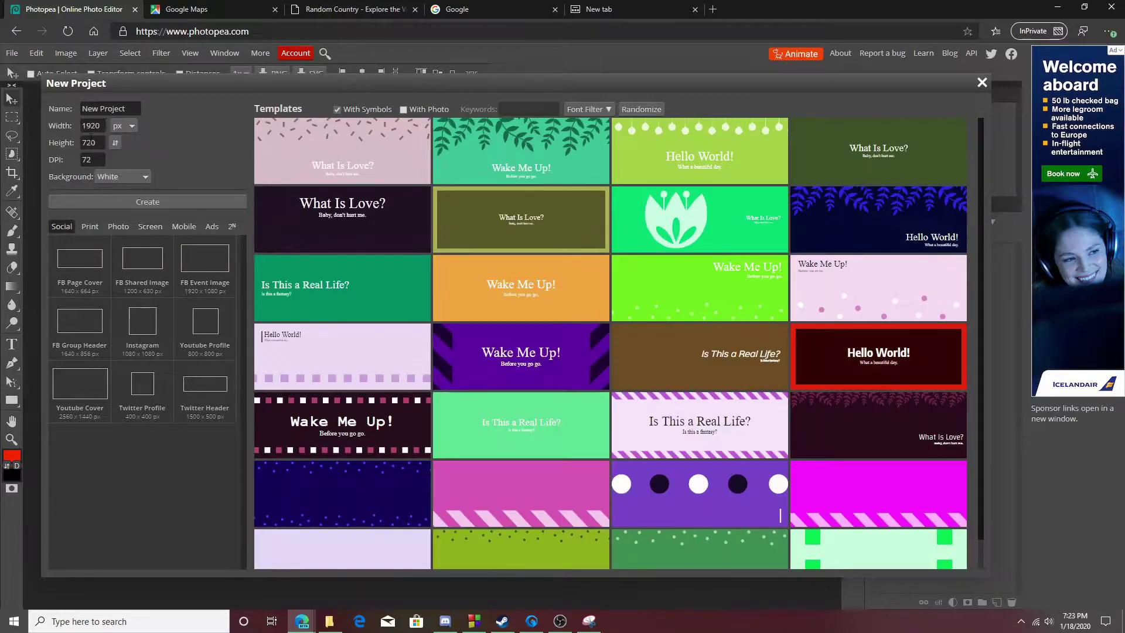
mouse_move(10, 151)
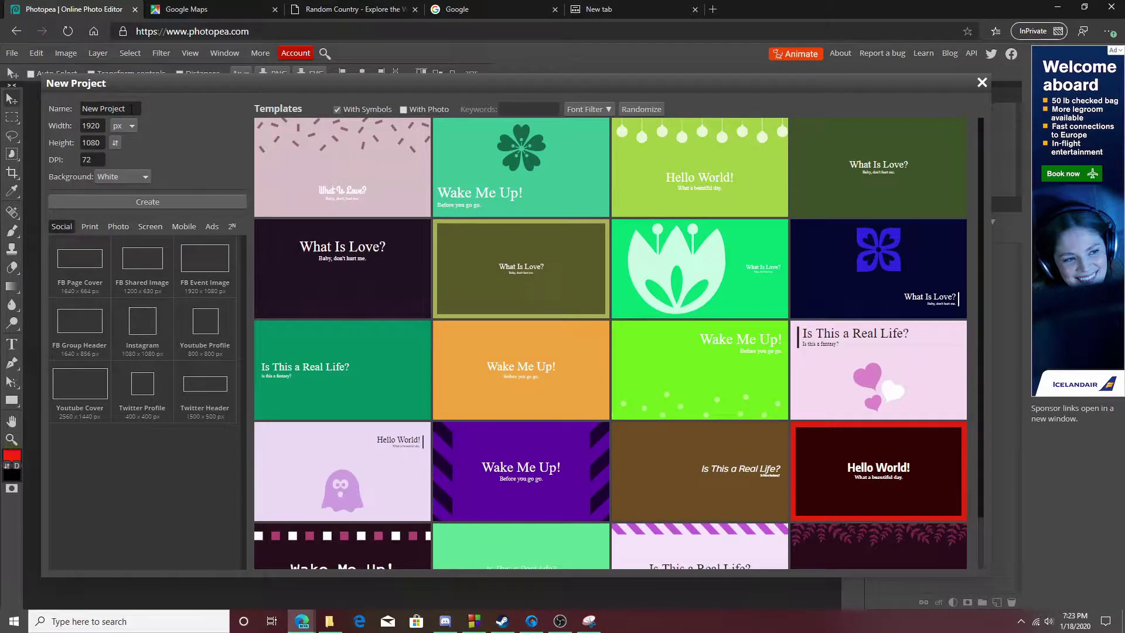
left_click(110, 109)
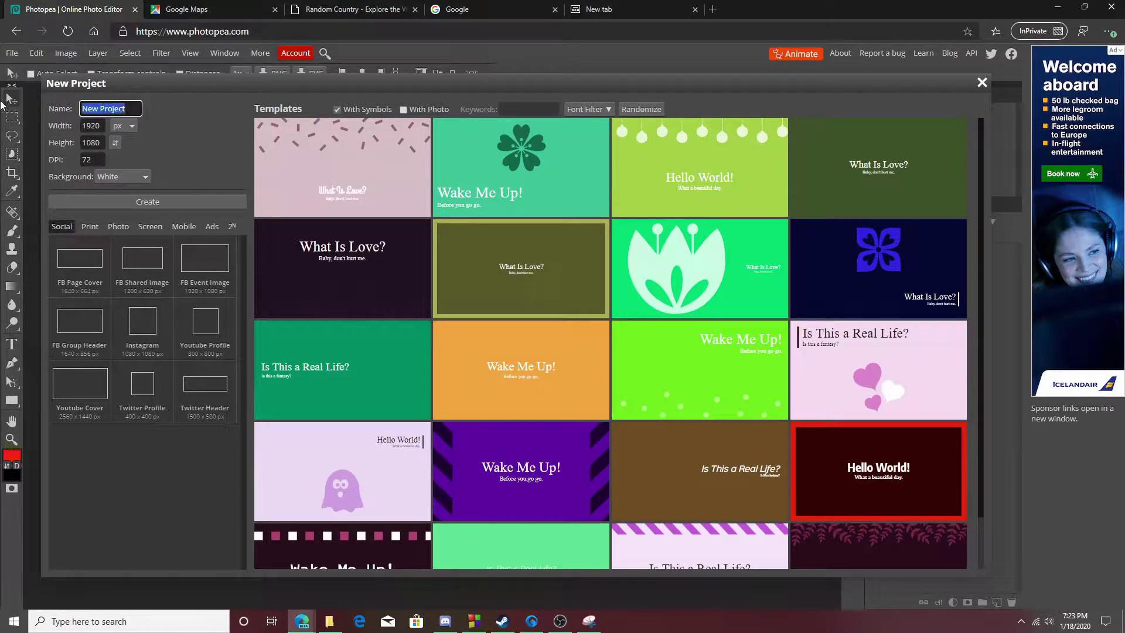
type("Example")
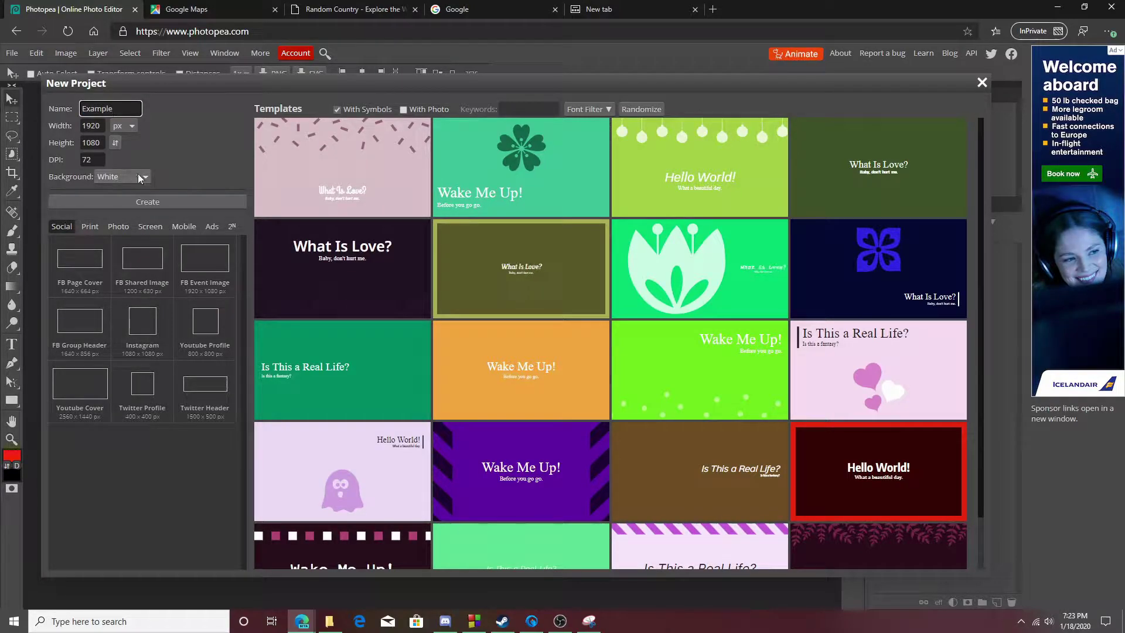
left_click(199, 202)
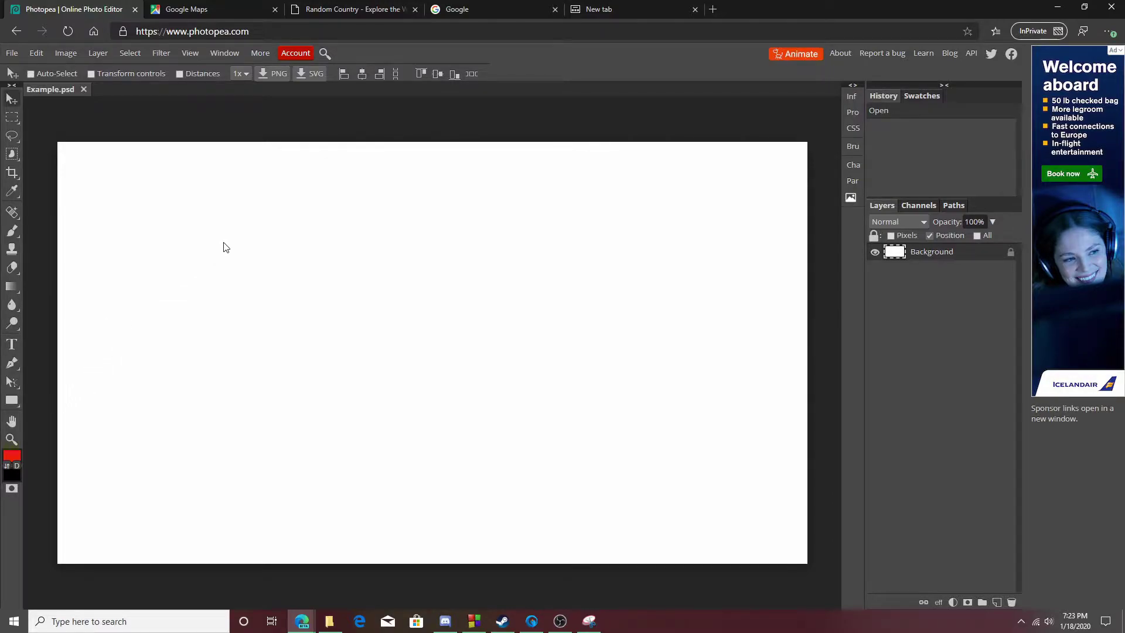
left_click(12, 438)
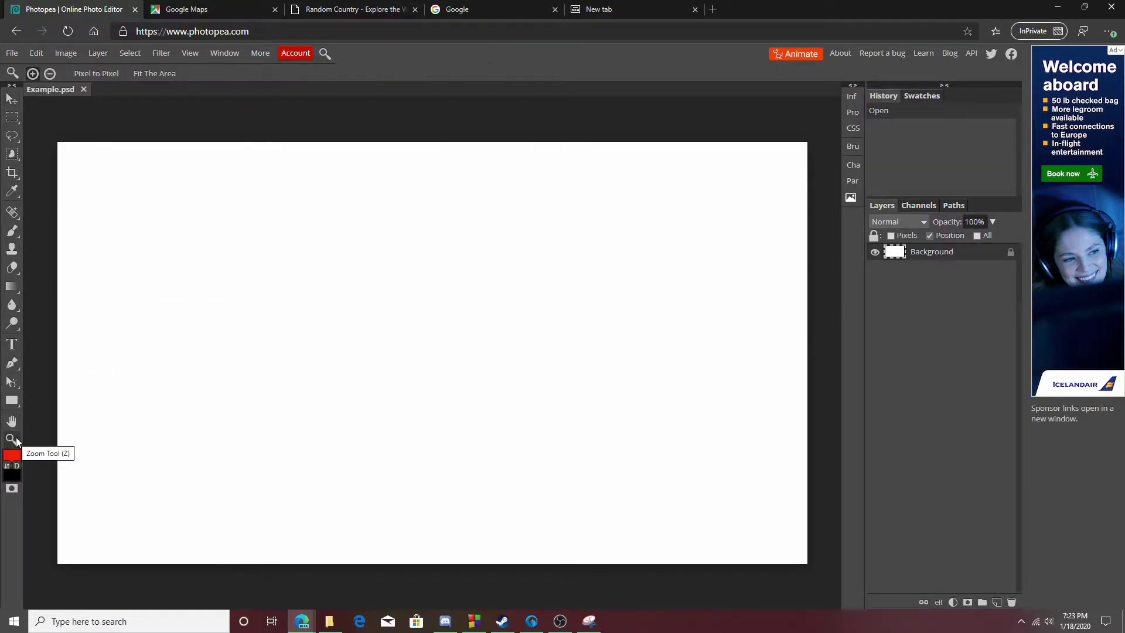
left_click(997, 604)
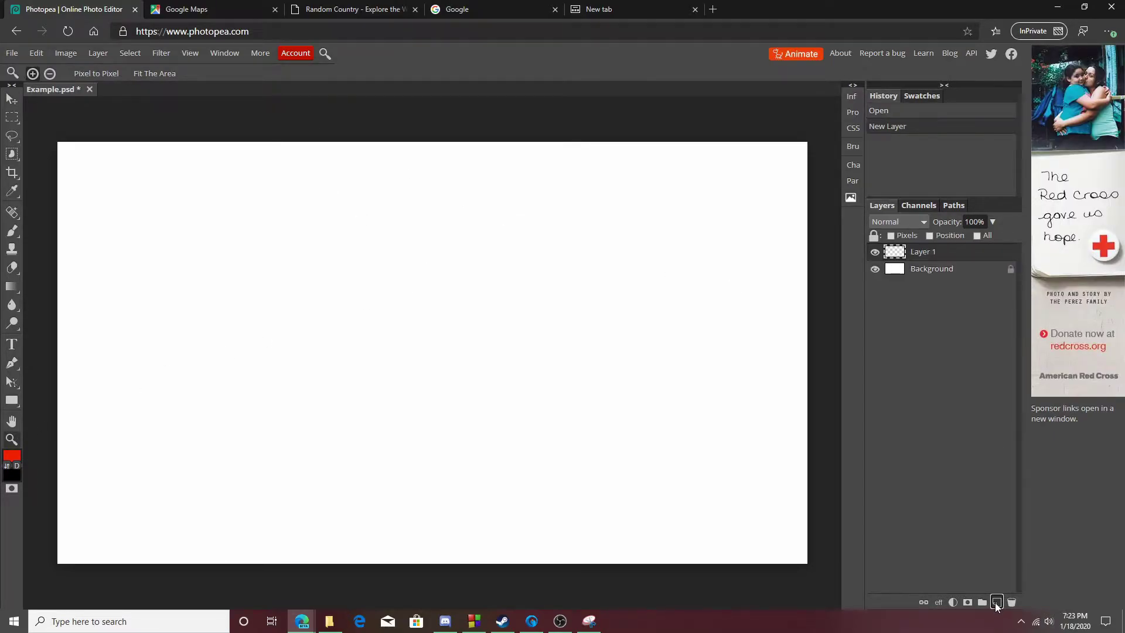
Step: Switch to Google Maps, enlarge Jamaica to fill the window, and change from satellite imagery to the default map view
left_click(346, 7)
left_click(202, 7)
scroll(666, 378, "up", 3)
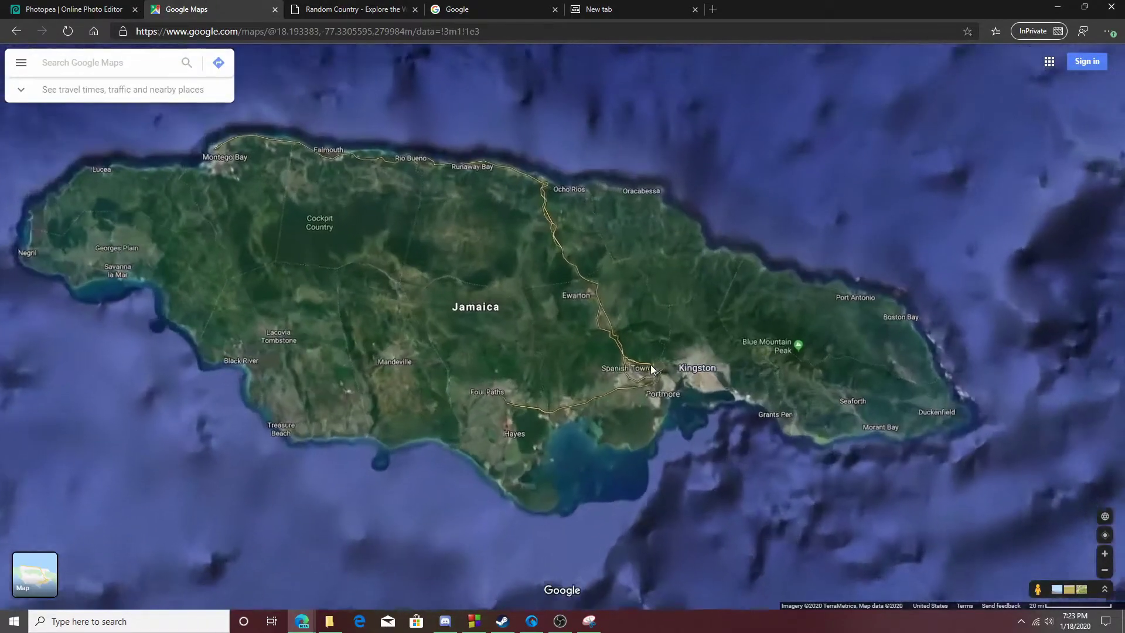
scroll(572, 143, "up", 2)
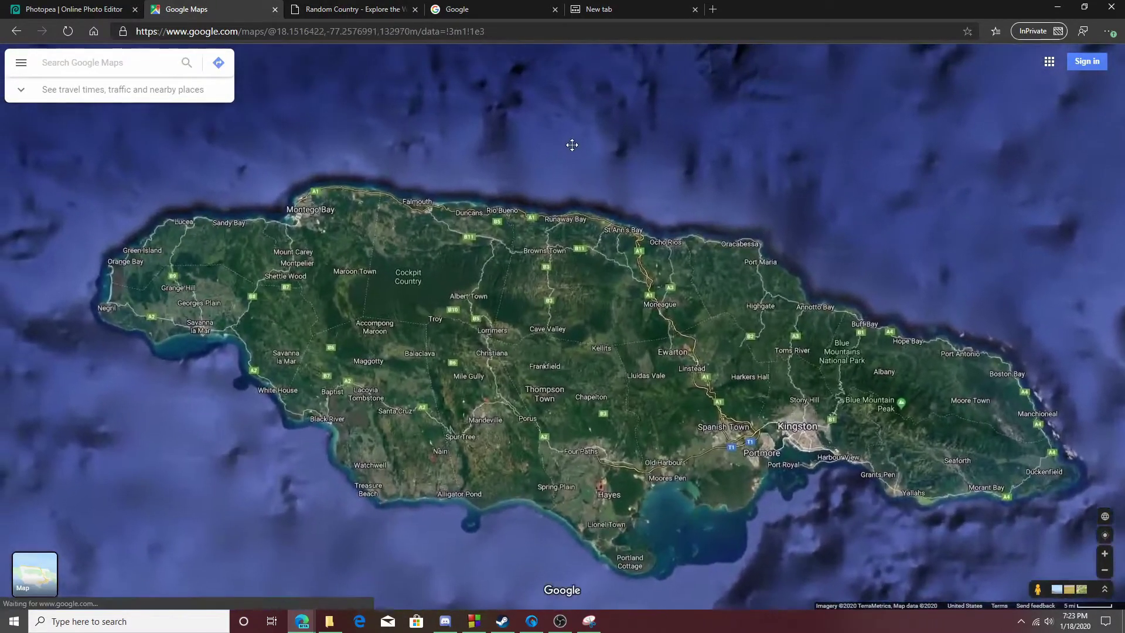
left_click(35, 580)
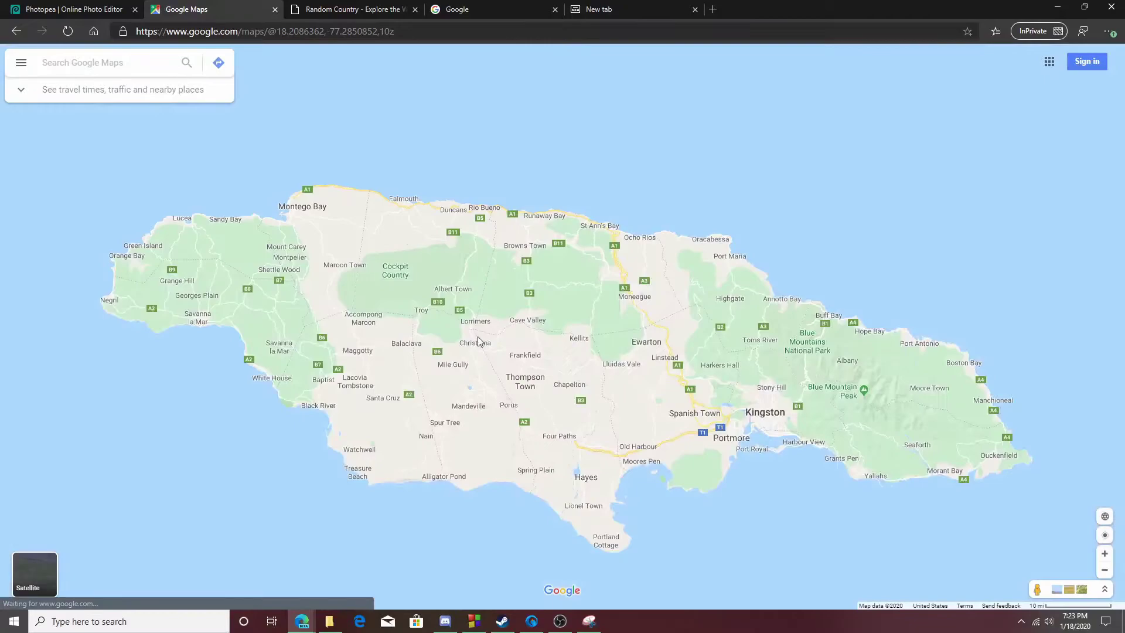
scroll(886, 246, "up", 2)
left_click_drag(877, 227, 976, 175)
Step: Return to Photopea and paste the copied satellite screenshot into the empty layer, allowing the site clipboard access
left_click(85, 10)
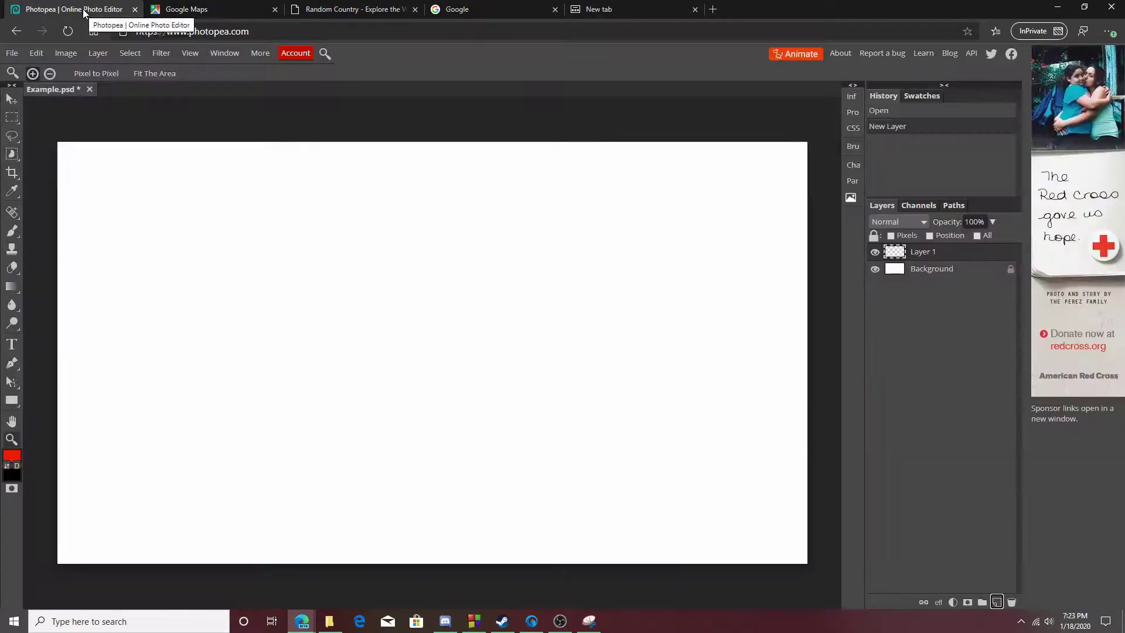
left_click(603, 217)
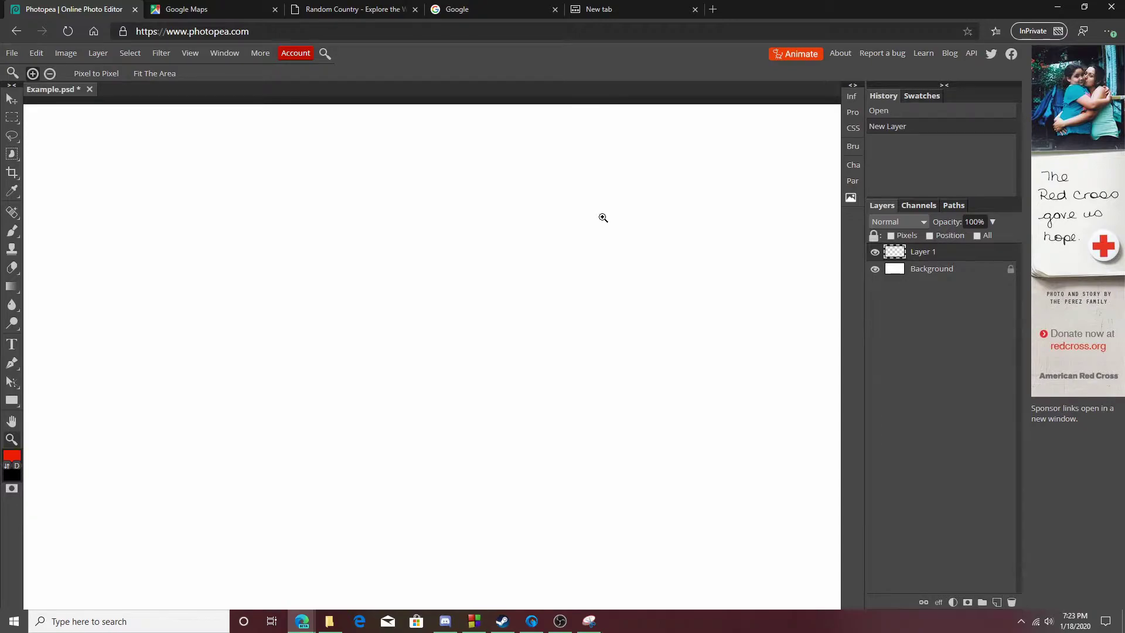
scroll(603, 218, "down", 2)
scroll(583, 224, "up", 1)
key("ctrl+v")
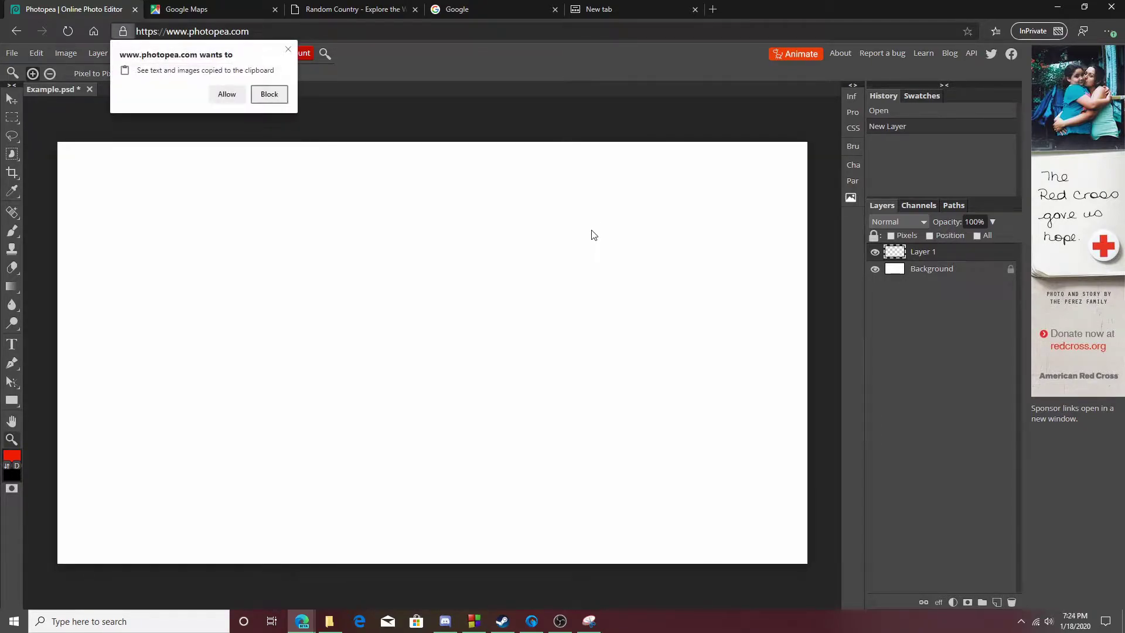
left_click(226, 94)
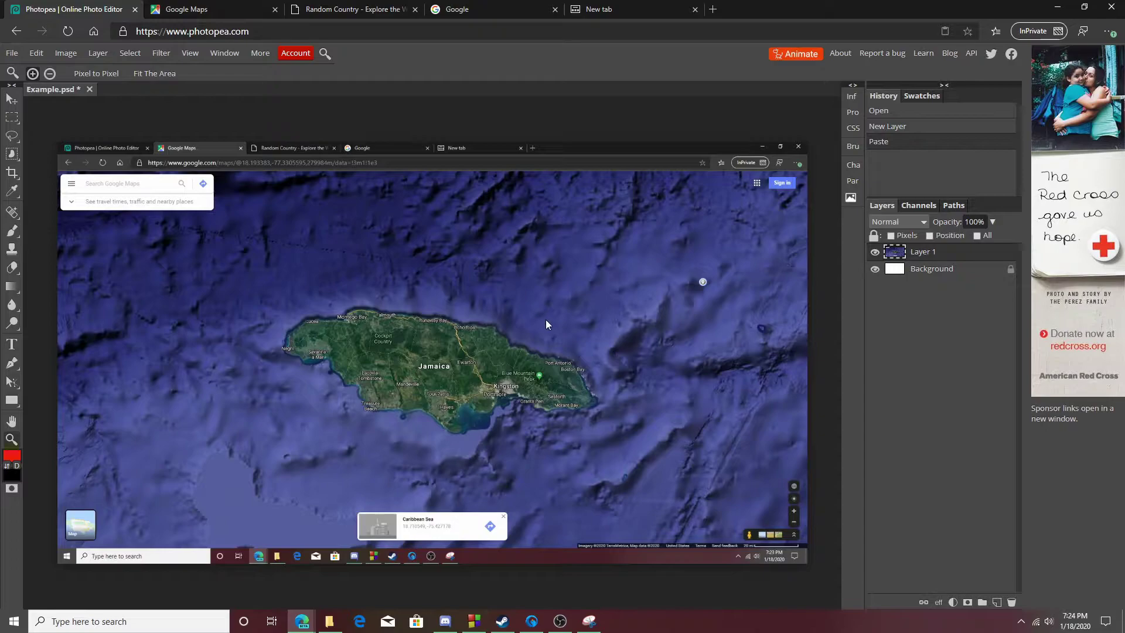
Step: Delete the layer holding the pasted full-screen satellite screenshot
left_click(11, 98)
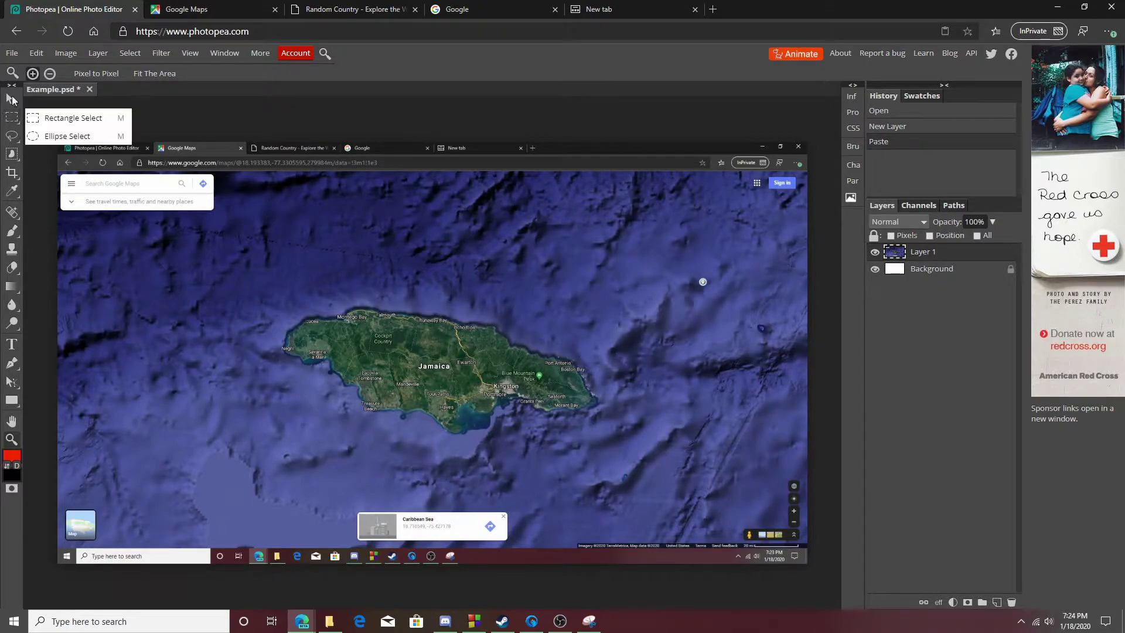
left_click(59, 116)
key("Delete")
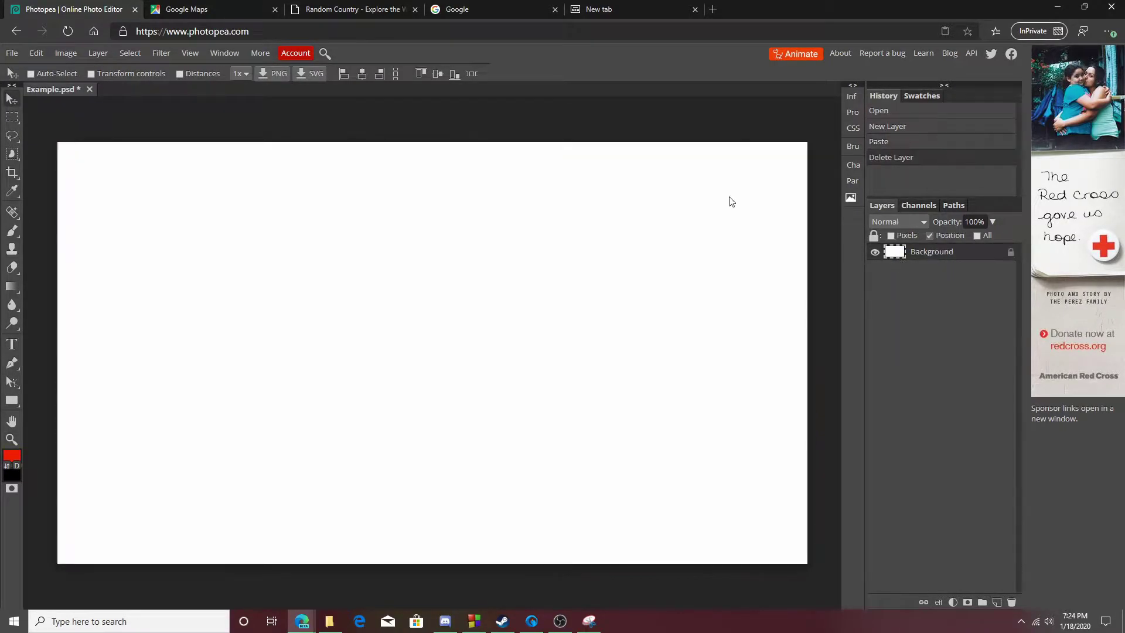
Step: Return to Google Maps and capture a rectangular snip of Jamaica's default map view with Snipping Tool
left_click(345, 9)
left_click(166, 12)
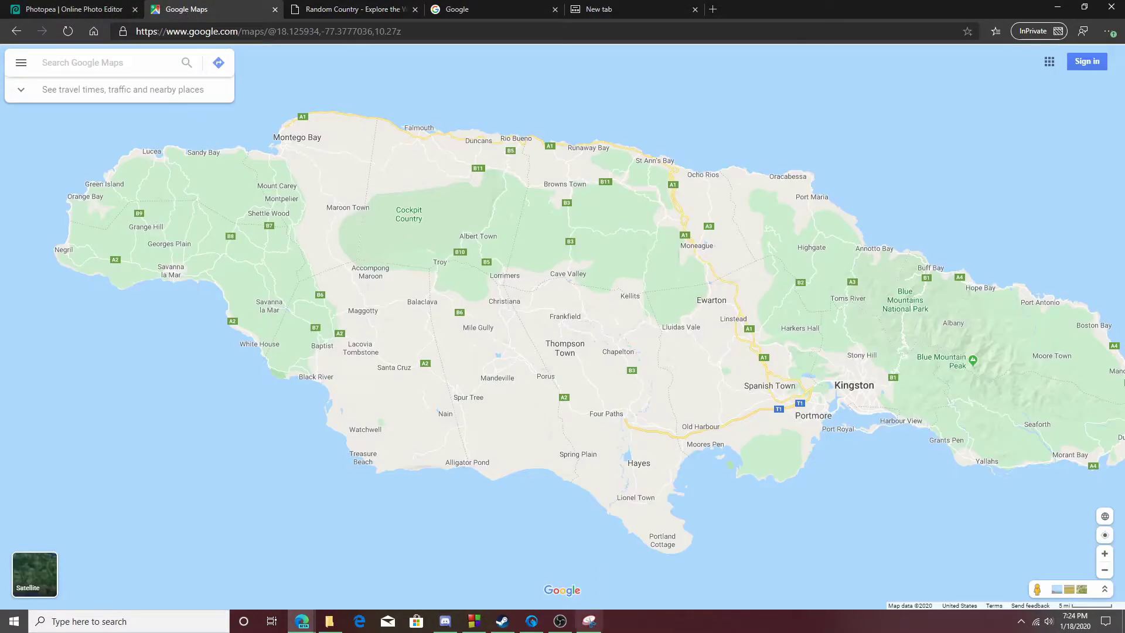
left_click(589, 621)
left_click(273, 140)
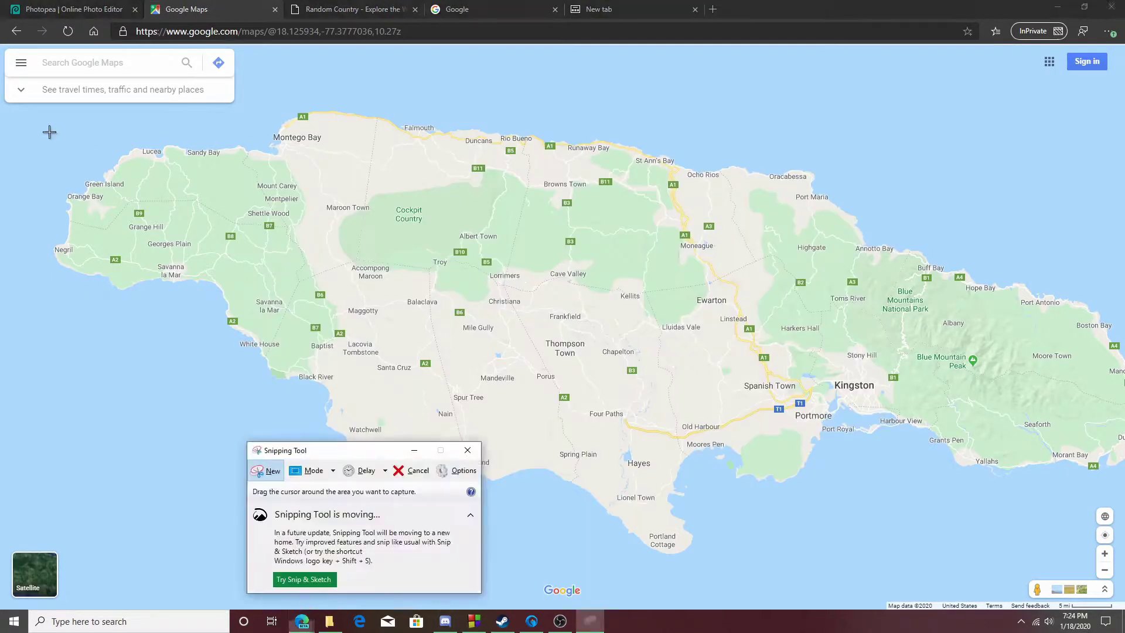
left_click_drag(31, 75, 1060, 514)
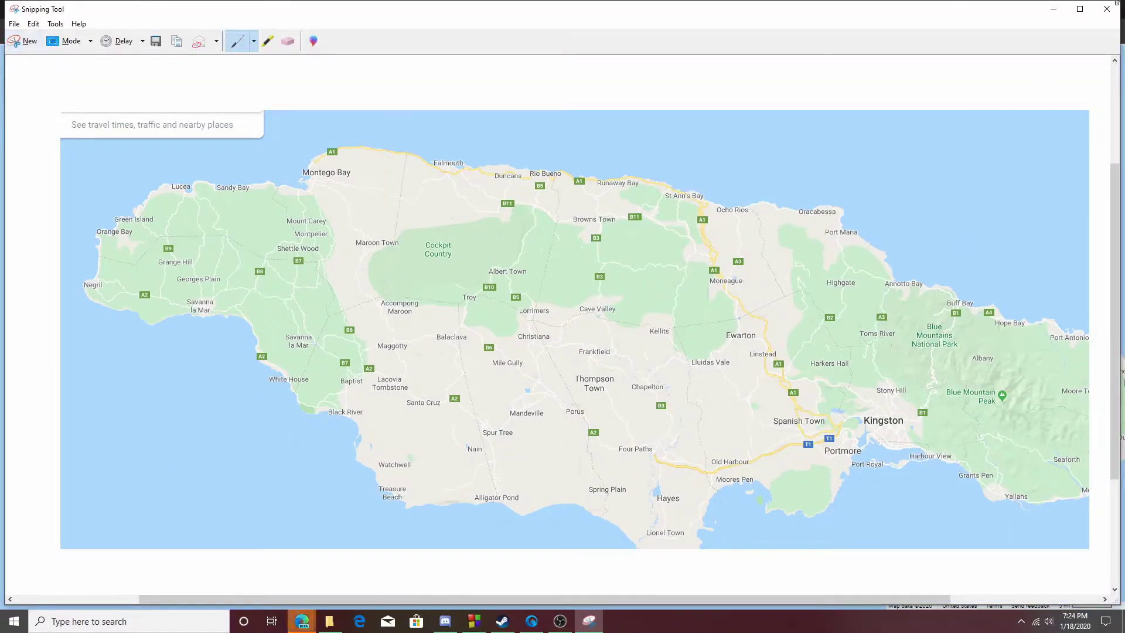
left_click(1054, 9)
Step: Reframe the default map in Google Maps so the whole island of Jamaica is centred, clear of the search box
mouse_move(707, 366)
left_mouse_down()
mouse_move(697, 360)
mouse_move(724, 323)
mouse_move(729, 354)
mouse_move(718, 359)
left_mouse_up()
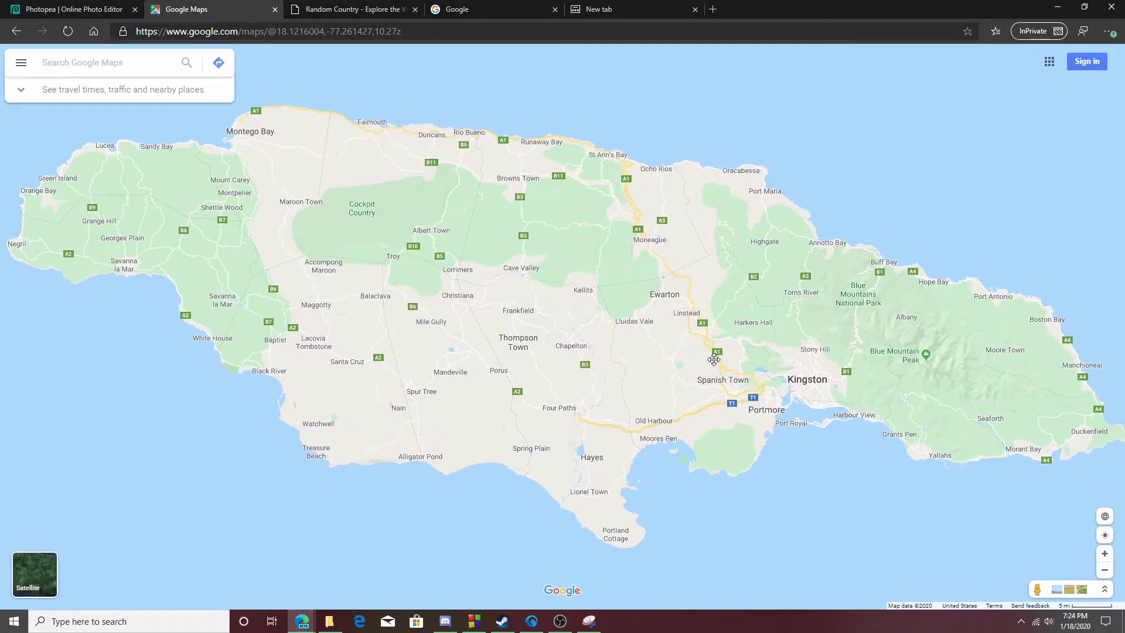
scroll(715, 360, "down", 1)
left_click_drag(706, 356, 634, 362)
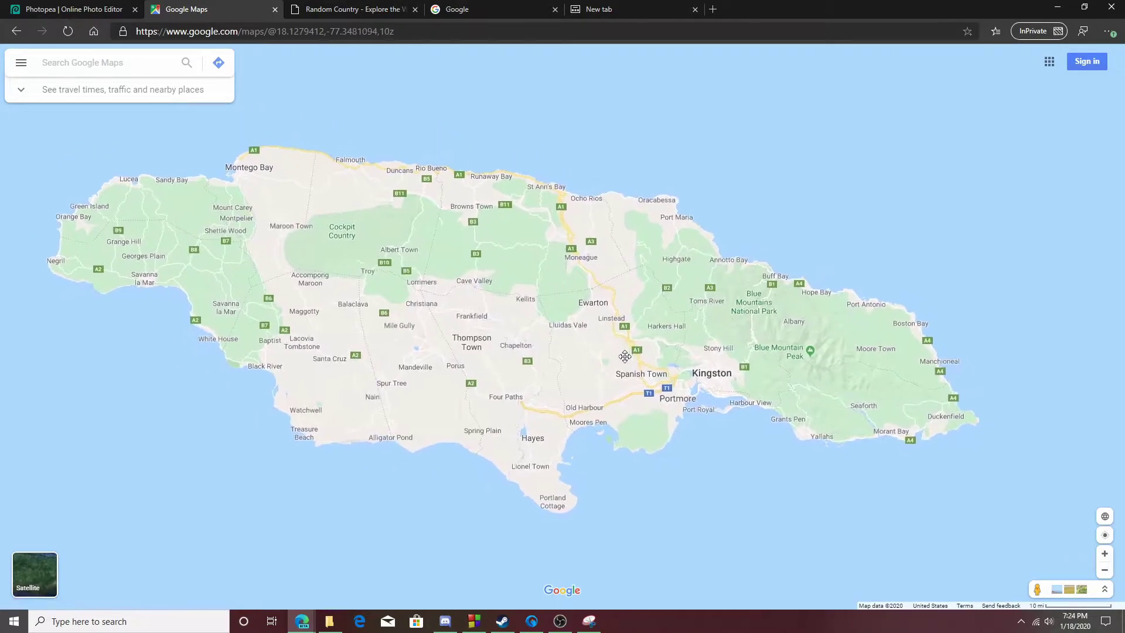
scroll(634, 362, "up", 1)
scroll(634, 363, "down", 1)
left_click_drag(388, 279, 470, 288)
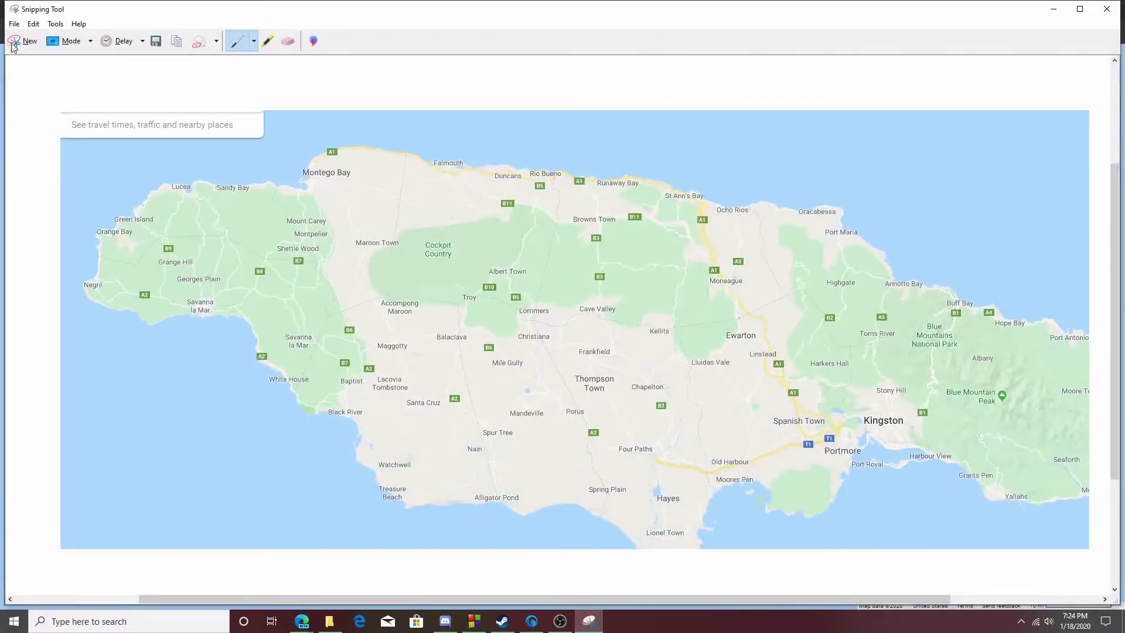
Step: Capture a new rectangular snip of the whole island in default map view and paste it into the Photopea project
left_click(13, 41)
left_click_drag(77, 116, 1092, 575)
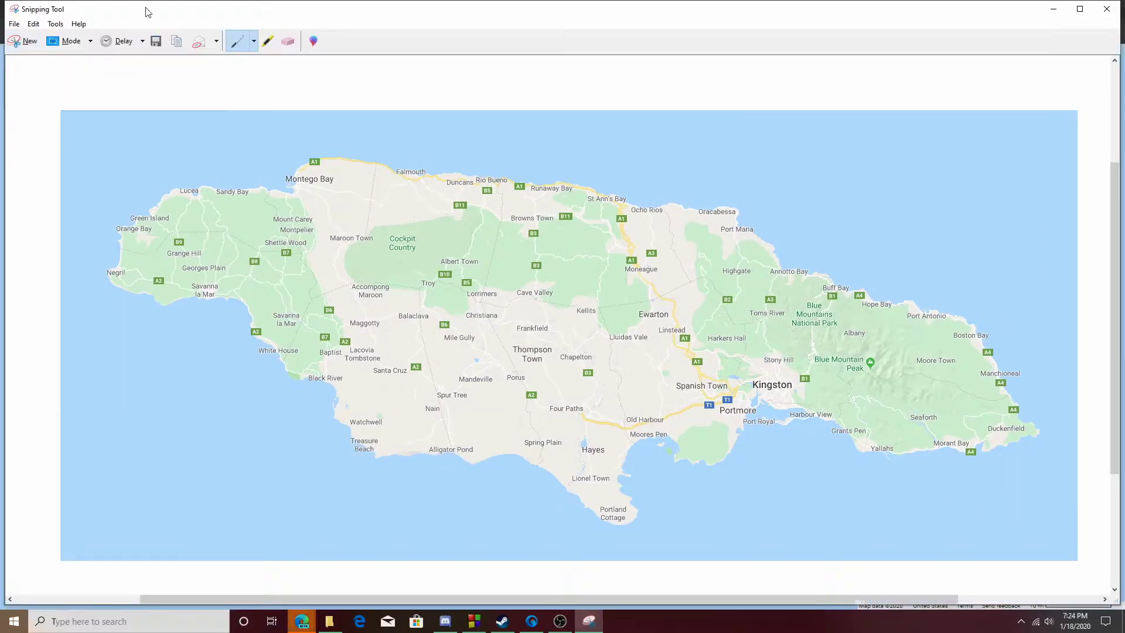
double_click(256, 12)
left_click(58, 10)
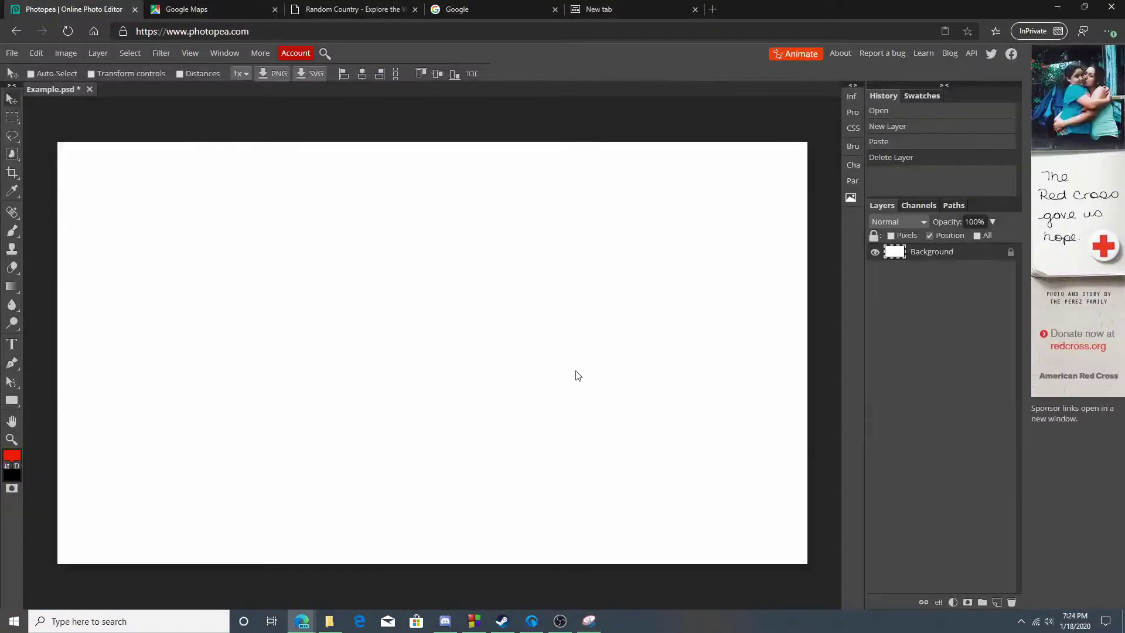
key("ctrl+v")
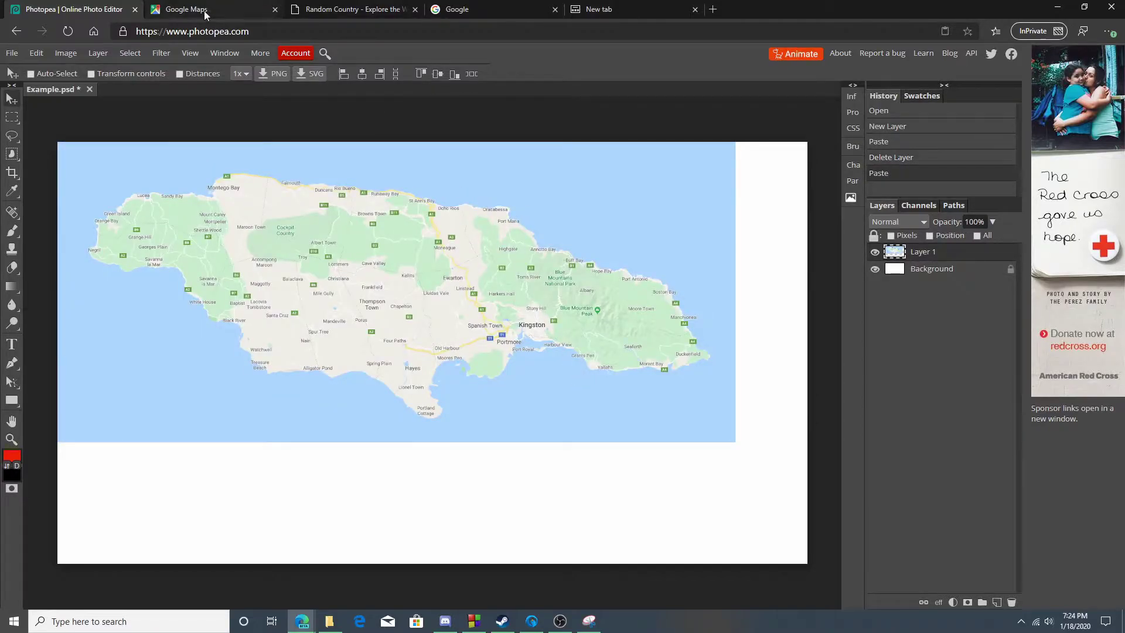
Step: Capture a rectangular snip of Jamaica in Google Maps satellite view at the same framing, and paste it into the Photopea project
left_click(198, 11)
left_click(37, 576)
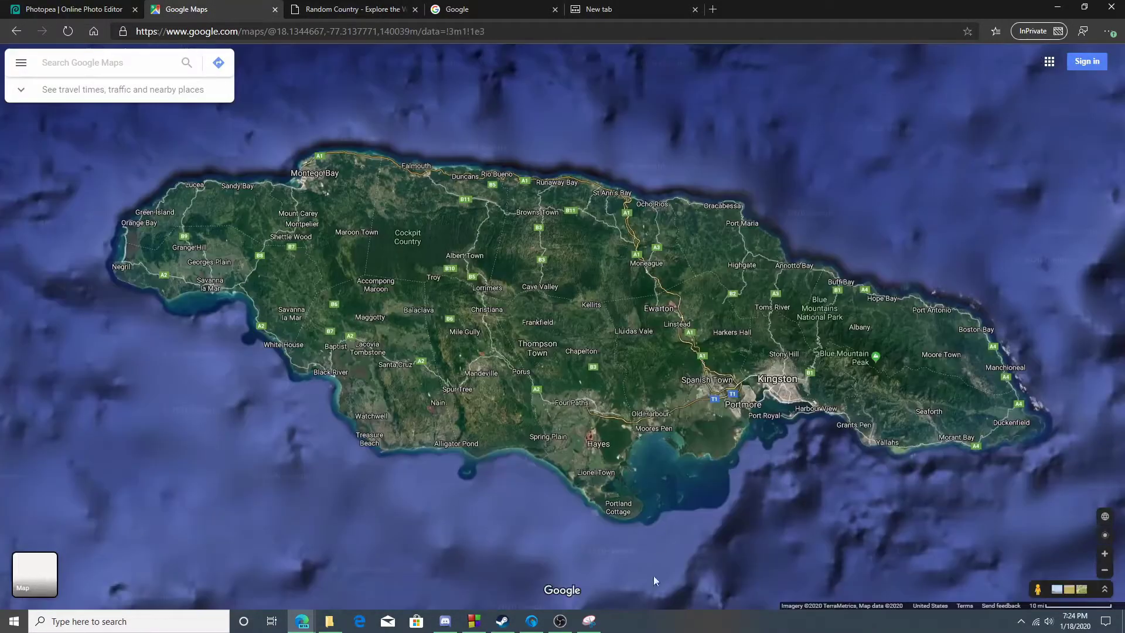
left_click(589, 621)
left_click(147, 195)
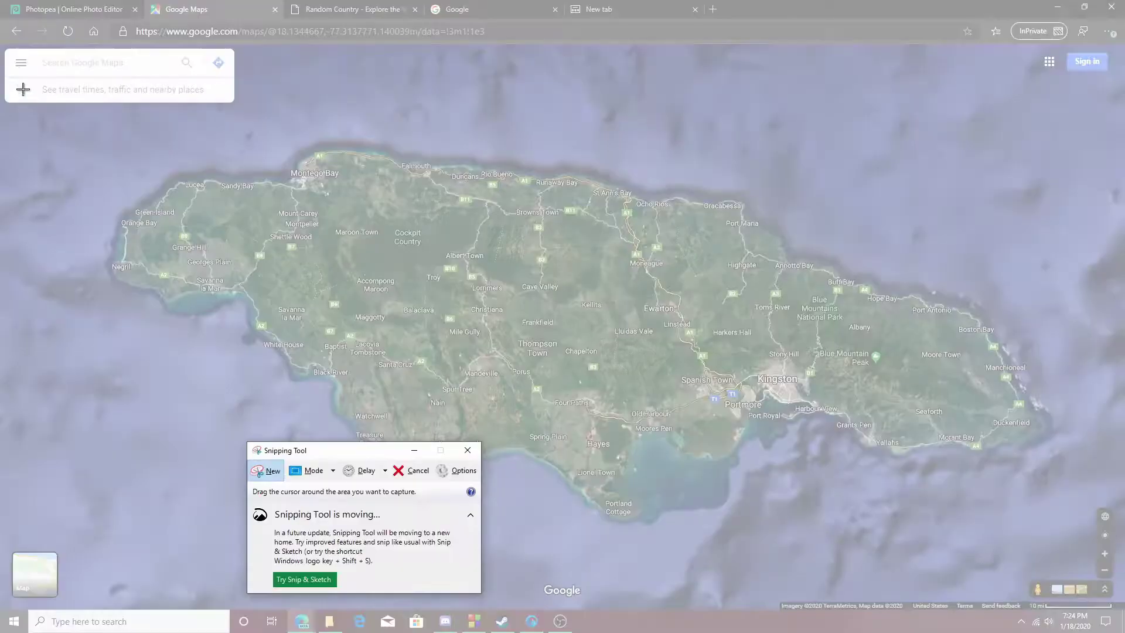
left_click_drag(26, 68, 1085, 561)
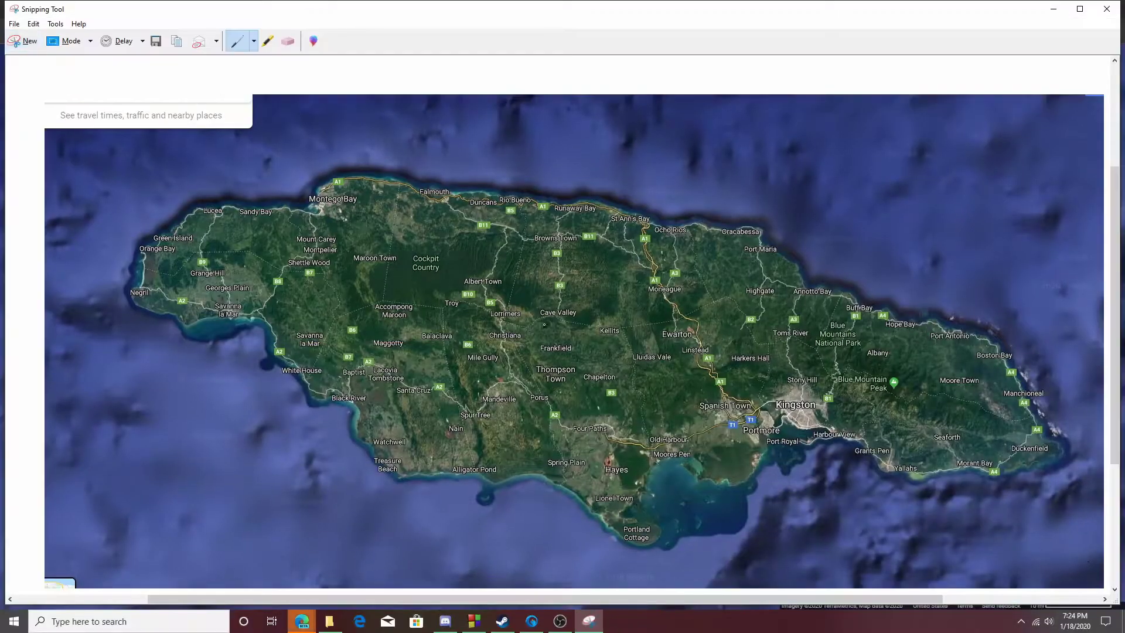
left_click(1056, 7)
left_click(101, 11)
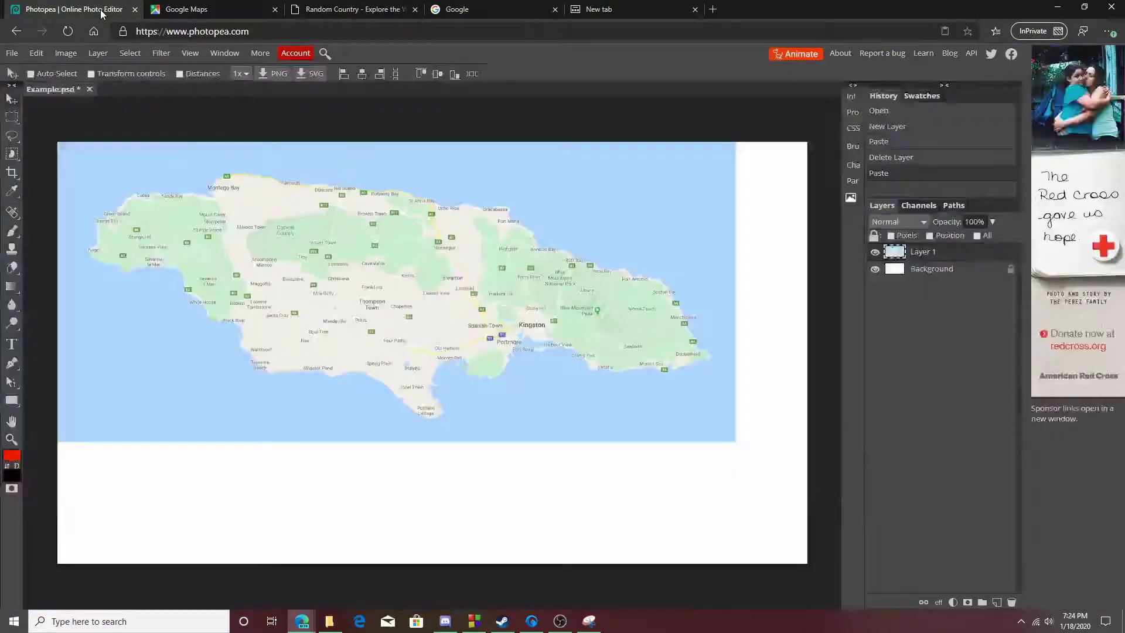
key("ctrl+v")
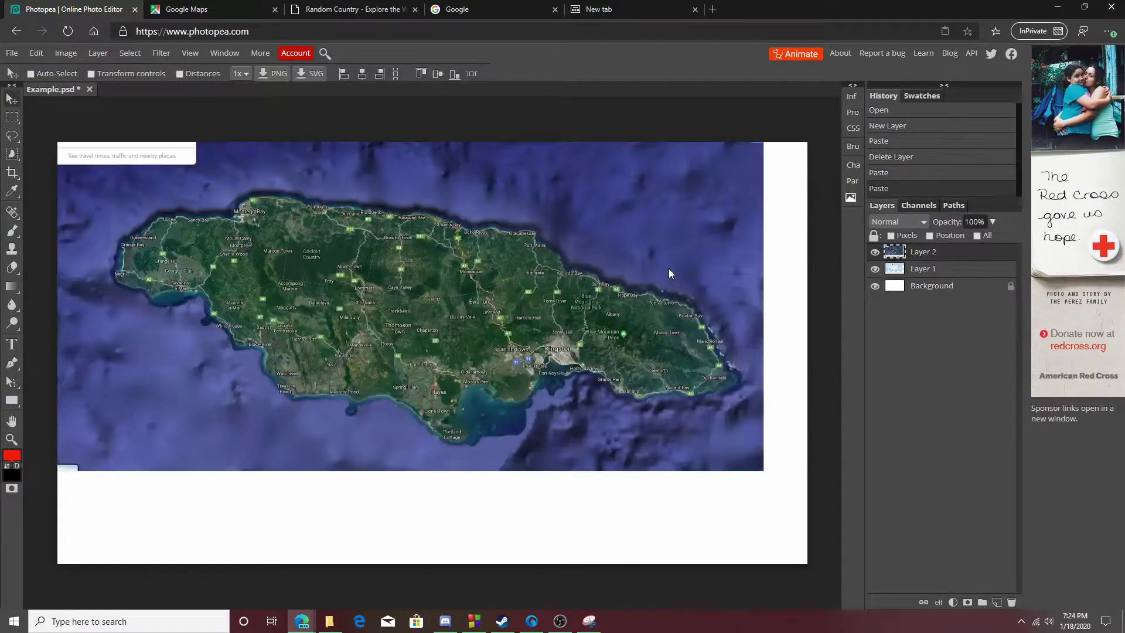
Step: Hide the satellite image layer and move the default map layer to about the centre of the canvas
left_click(878, 255)
left_click(930, 273)
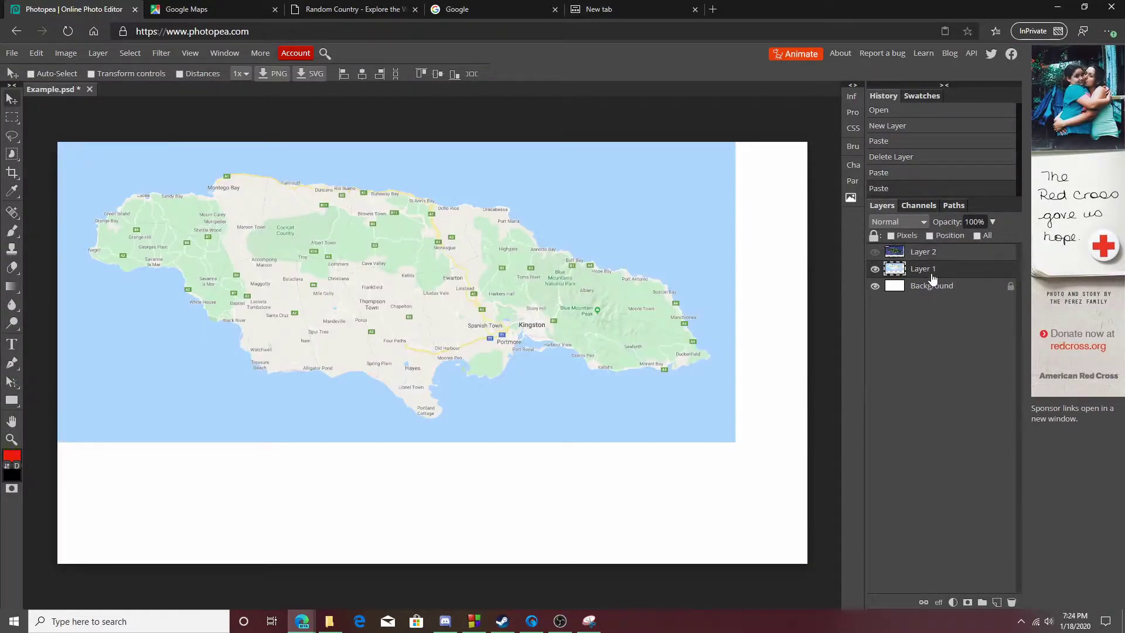
left_click_drag(381, 235, 420, 296)
Step: Show the satellite layer, move it over the default map layer, and lower its opacity to 48%
left_click(923, 252)
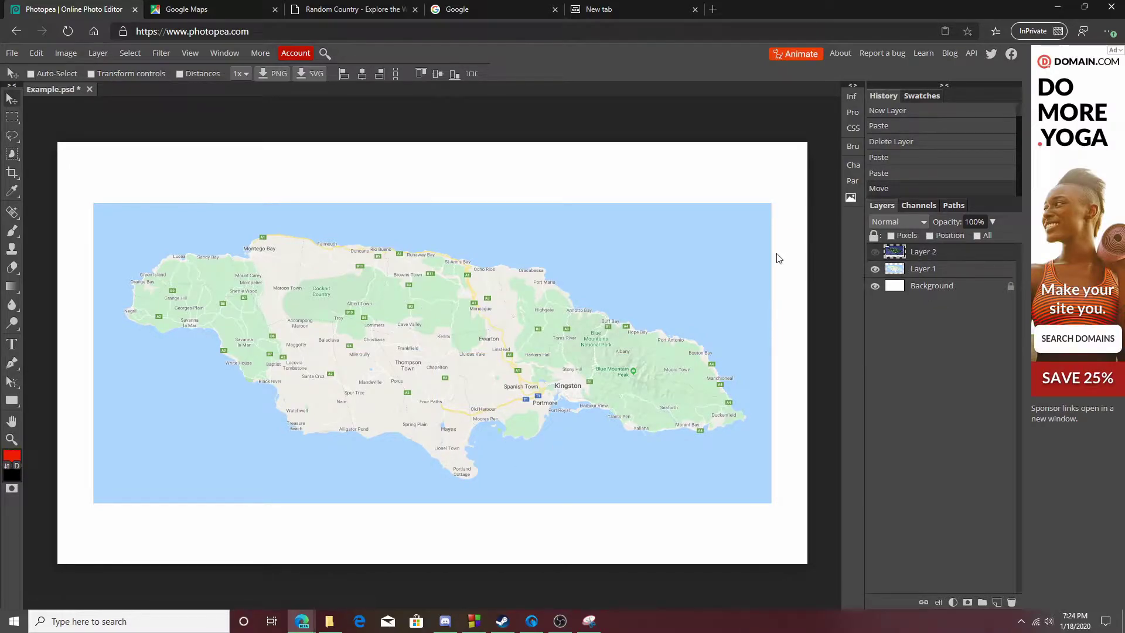
left_click(875, 252)
left_click_drag(559, 234, 608, 280)
left_click(992, 222)
left_click_drag(992, 238, 969, 242)
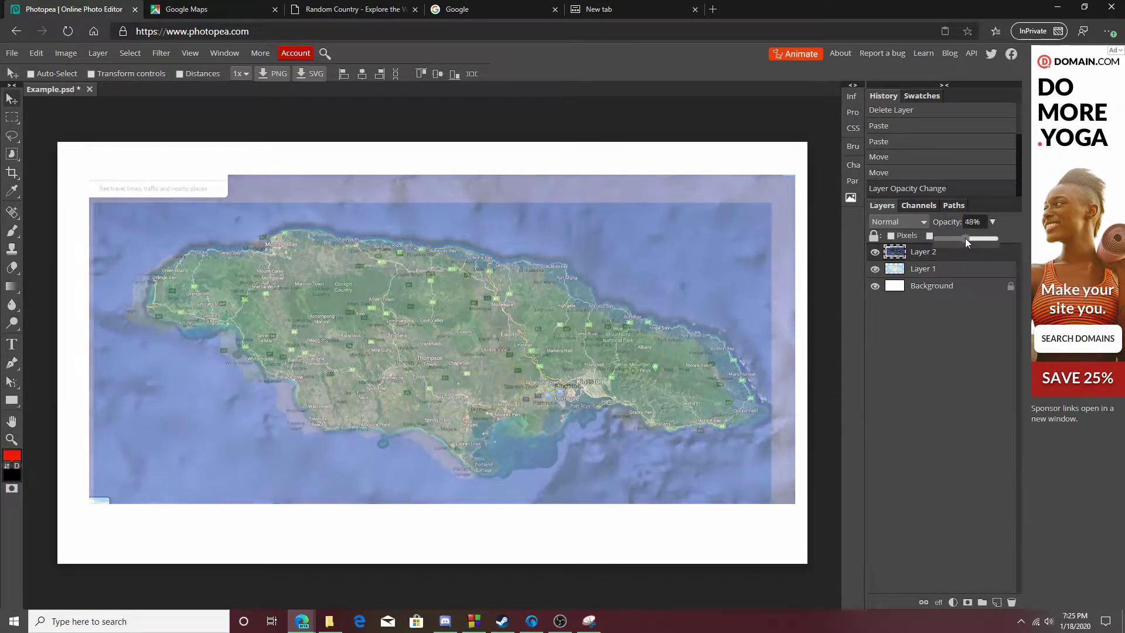
Step: Align the satellite layer with the default map layer so that their place labels and road markers coincide
mouse_move(455, 259)
left_mouse_down()
mouse_move(465, 270)
mouse_move(446, 266)
left_mouse_up()
left_click(11, 438)
left_click_drag(126, 274, 278, 323)
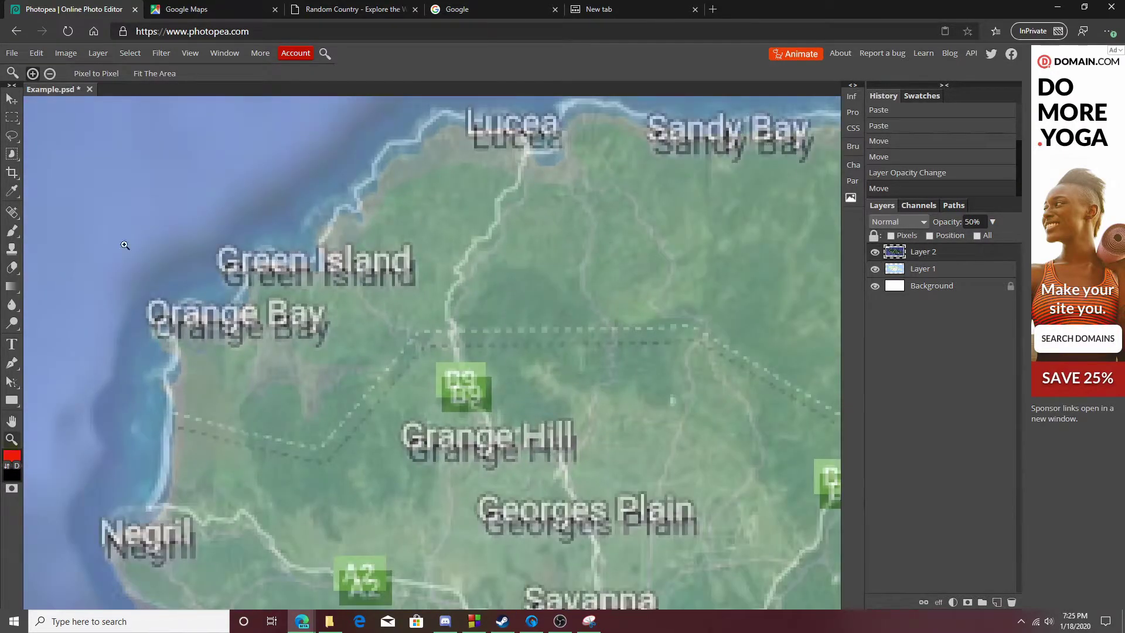
key("v")
left_click_drag(485, 376, 489, 392)
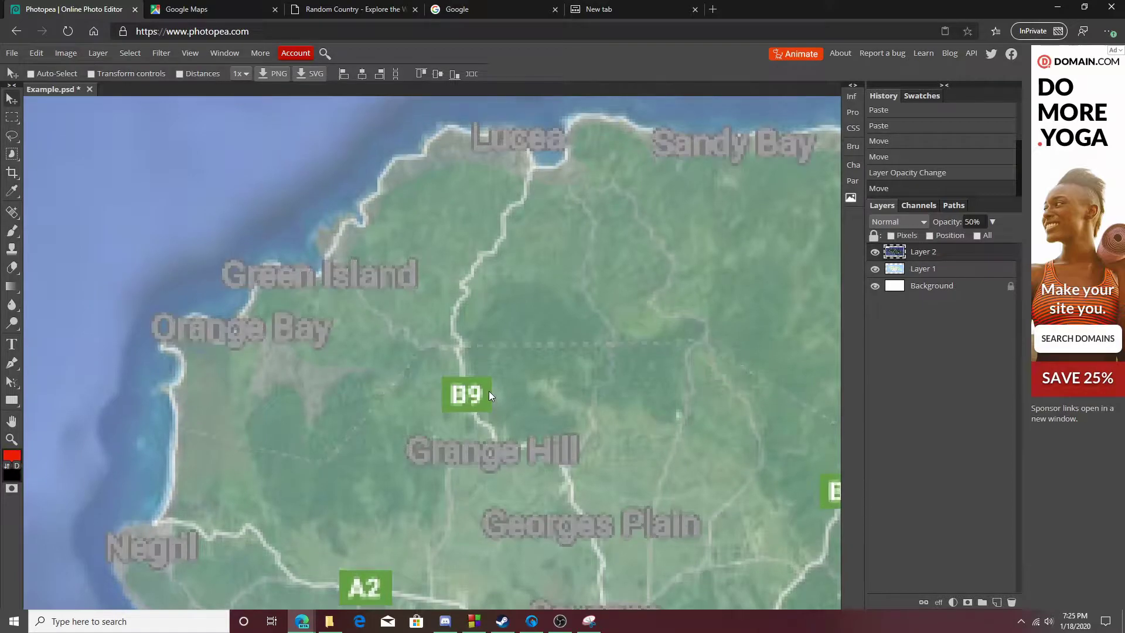
Step: Lower the satellite layer's opacity to 0% and toggle the default map layer's visibility off and on
left_click(990, 223)
left_click_drag(968, 239, 11, 440)
left_click(11, 440)
scroll(351, 309, "down", 5)
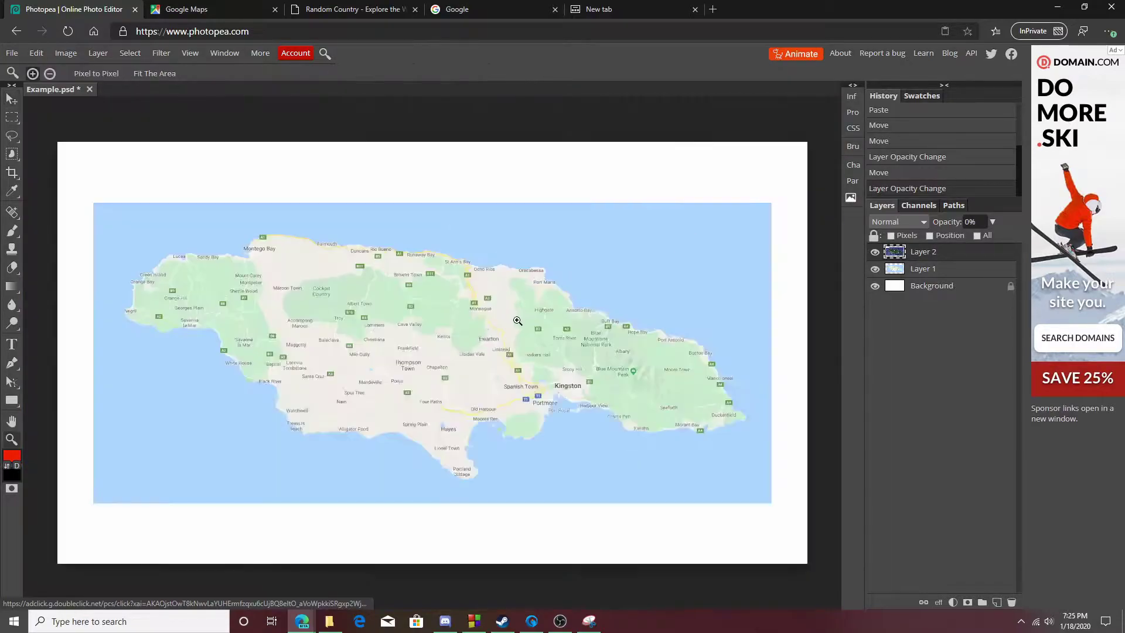
scroll(537, 356, "up", 1)
scroll(536, 355, "up", 1)
scroll(538, 354, "down", 2)
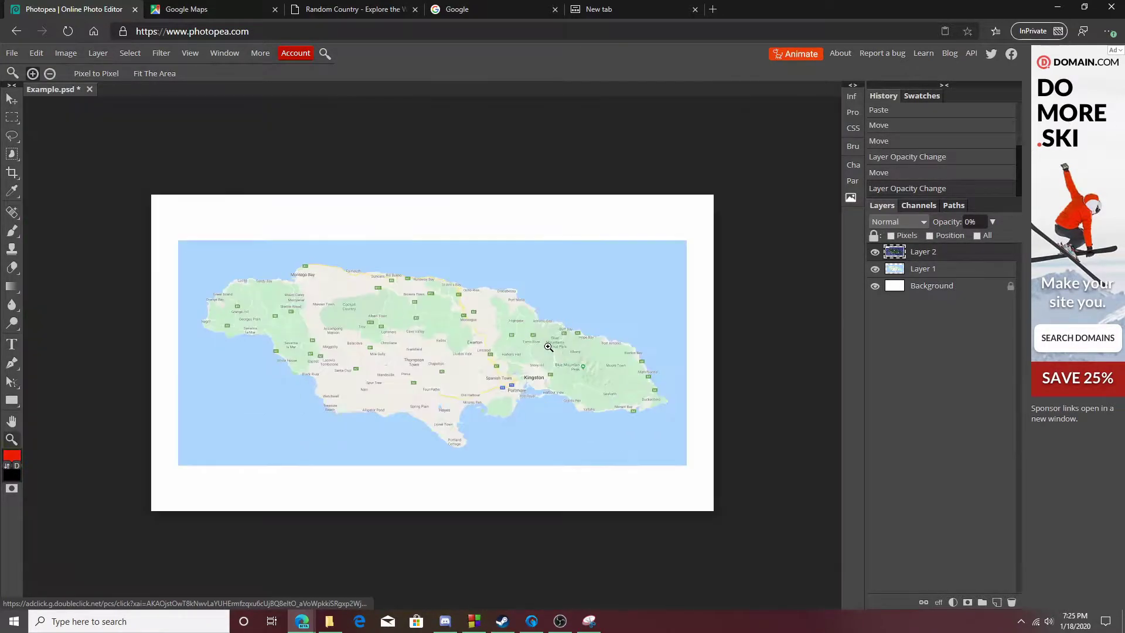
scroll(551, 348, "up", 1)
left_click(875, 269)
left_click(875, 269)
Step: Raise the satellite layer's opacity to 100%, return it to 0%, and make the default map layer active
left_click(993, 221)
left_click_drag(940, 237, 1061, 305)
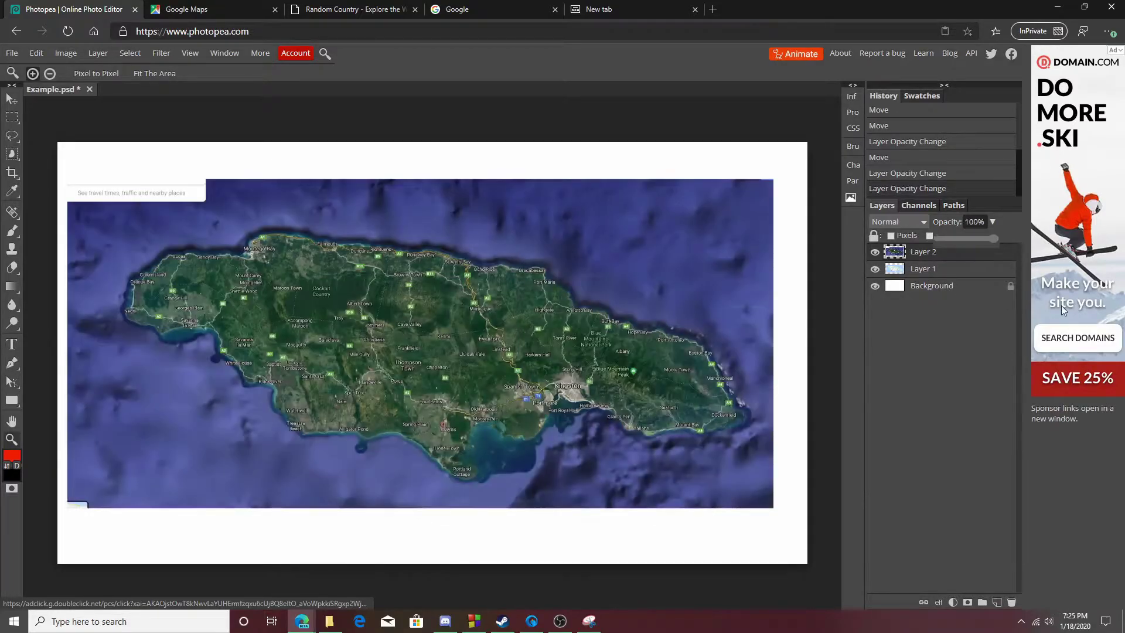
left_click_drag(980, 242, 646, 216)
key("alt+bracketleft")
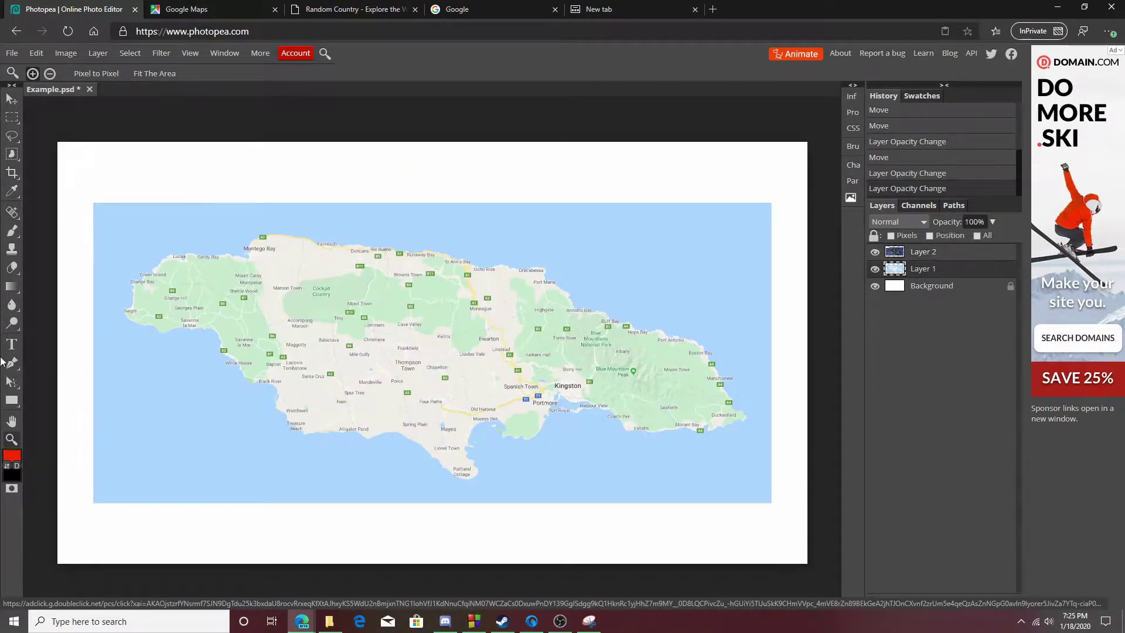
Step: Inspect the Brush tool's size, hardness and tip presets over the Montego Bay coast
scroll(239, 400, "up", 6)
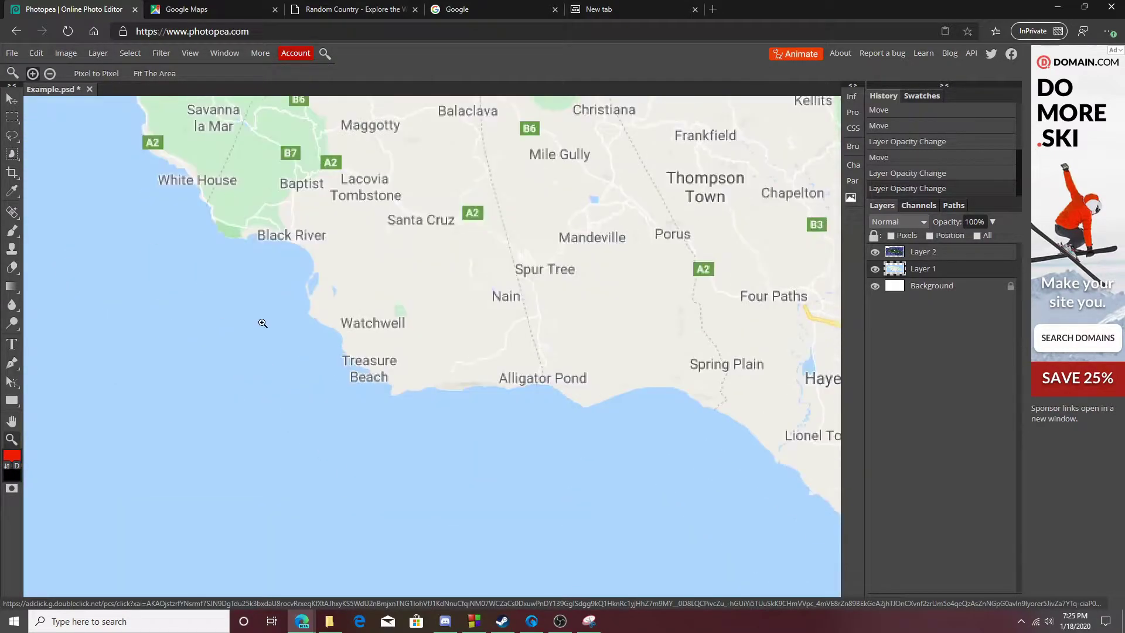
scroll(545, 281, "down", 7)
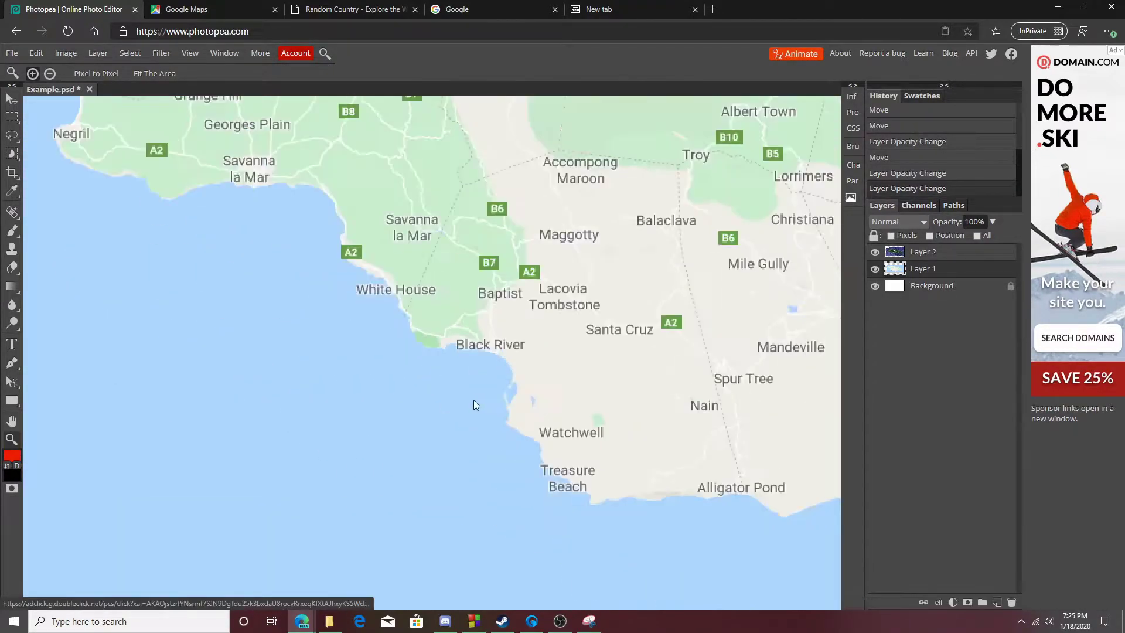
scroll(469, 239, "up", 5)
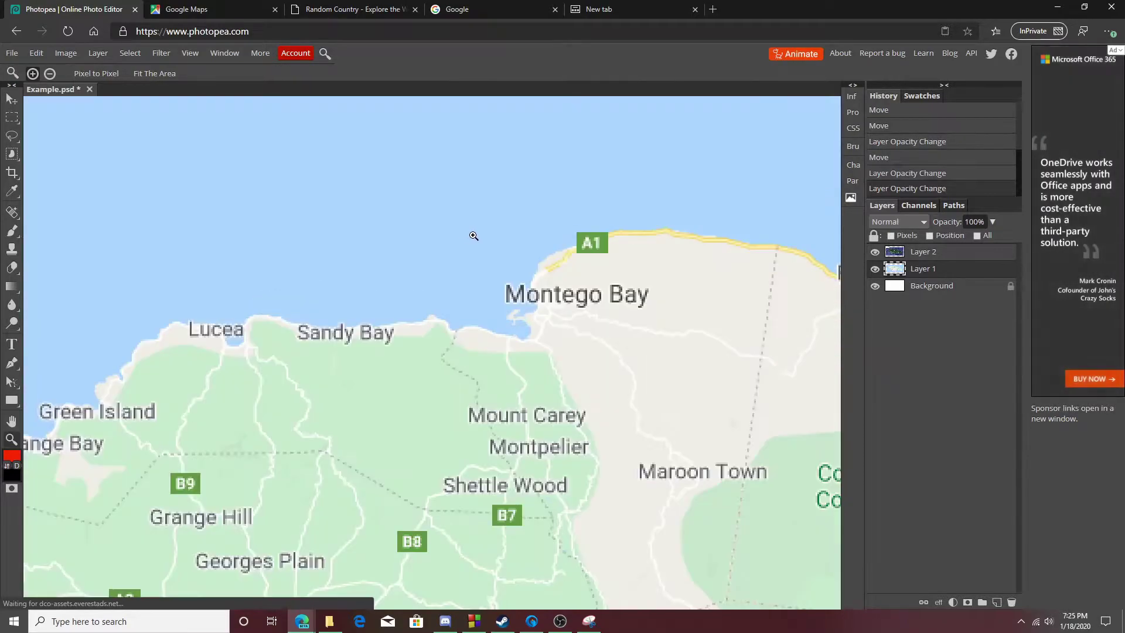
scroll(482, 251, "down", 1)
left_click(11, 231)
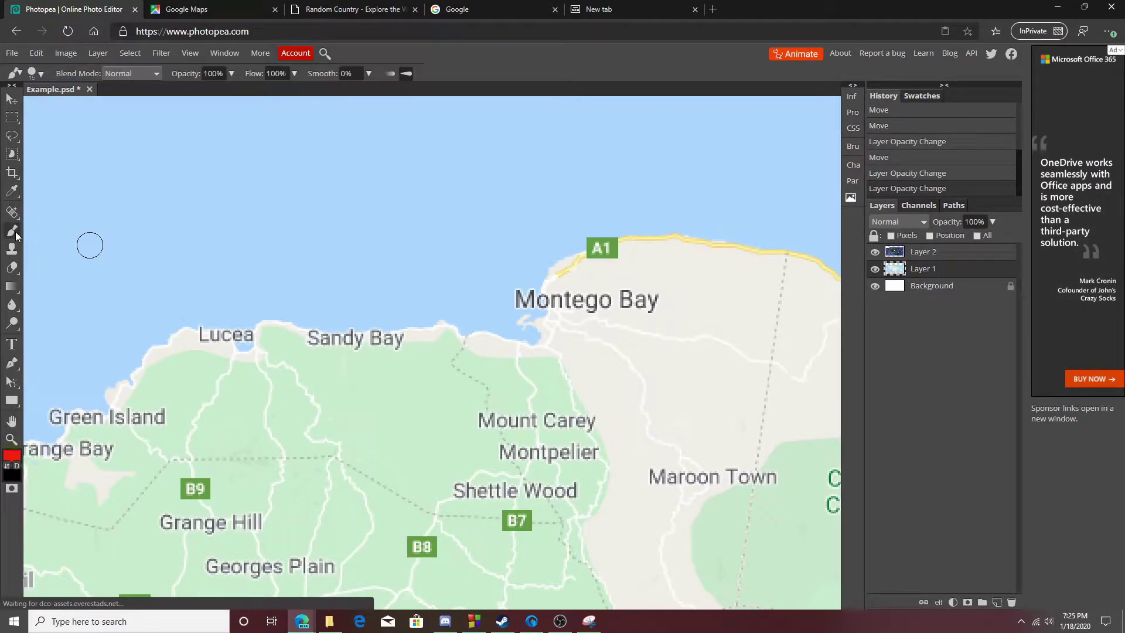
left_click(41, 73)
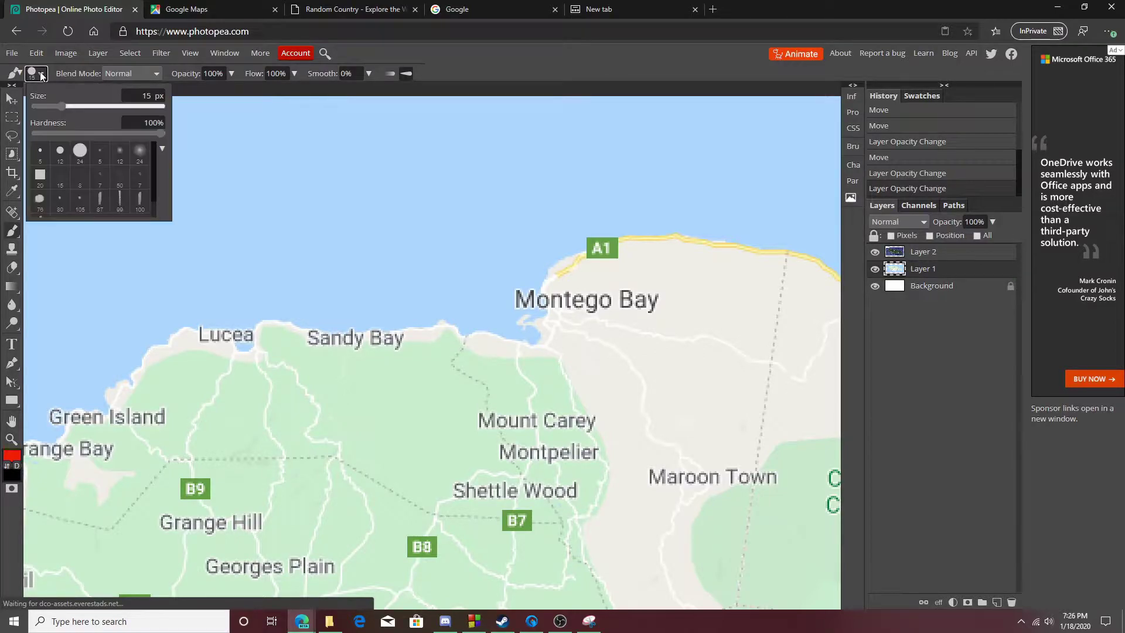
left_click(489, 59)
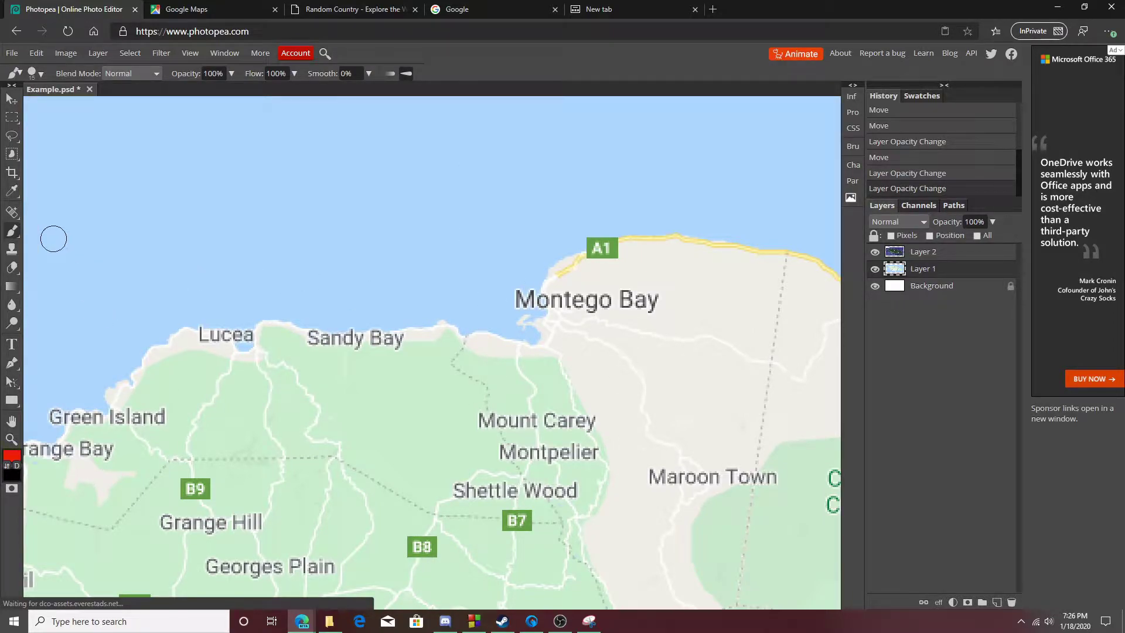
Step: Switch to the Pencil tool and choose the 20 px square tip
left_click(12, 230)
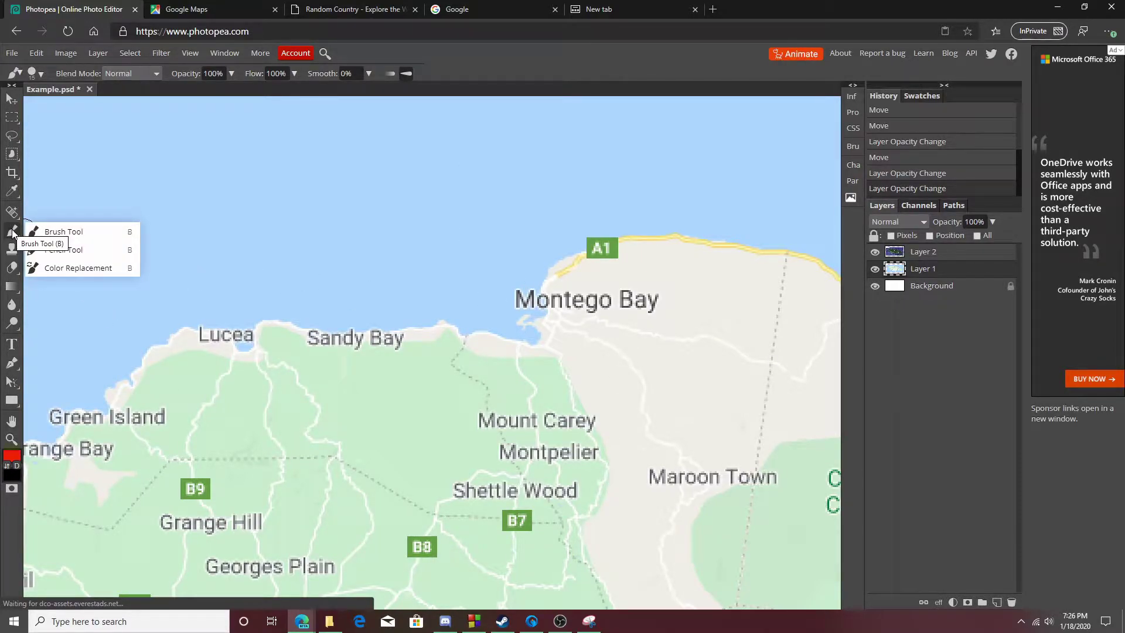
left_click(77, 250)
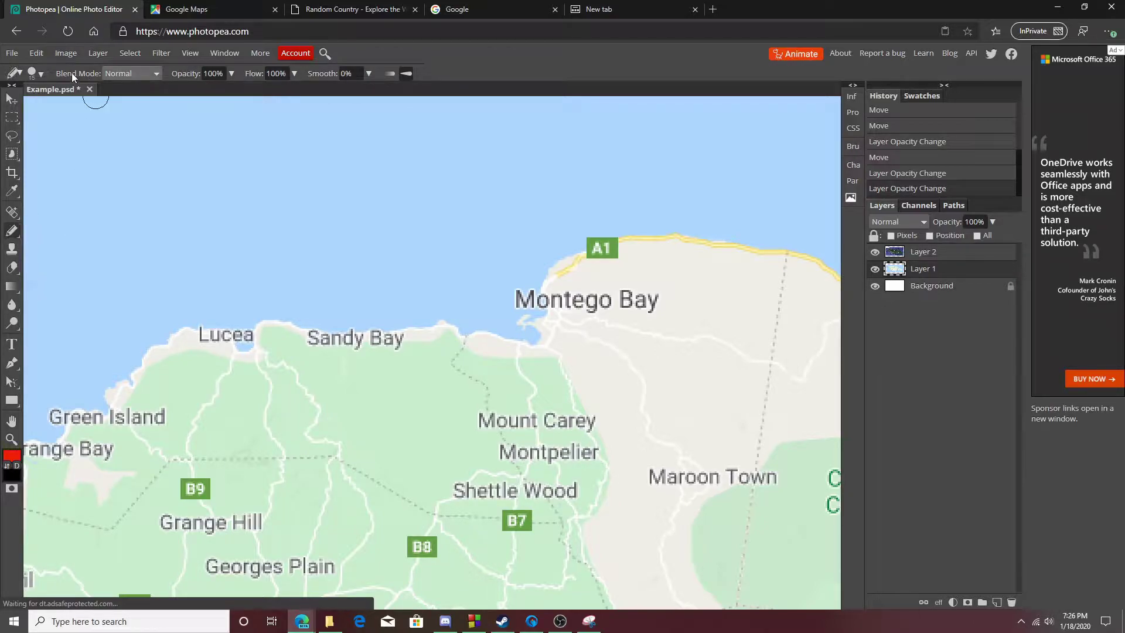
left_click(41, 73)
left_click(40, 174)
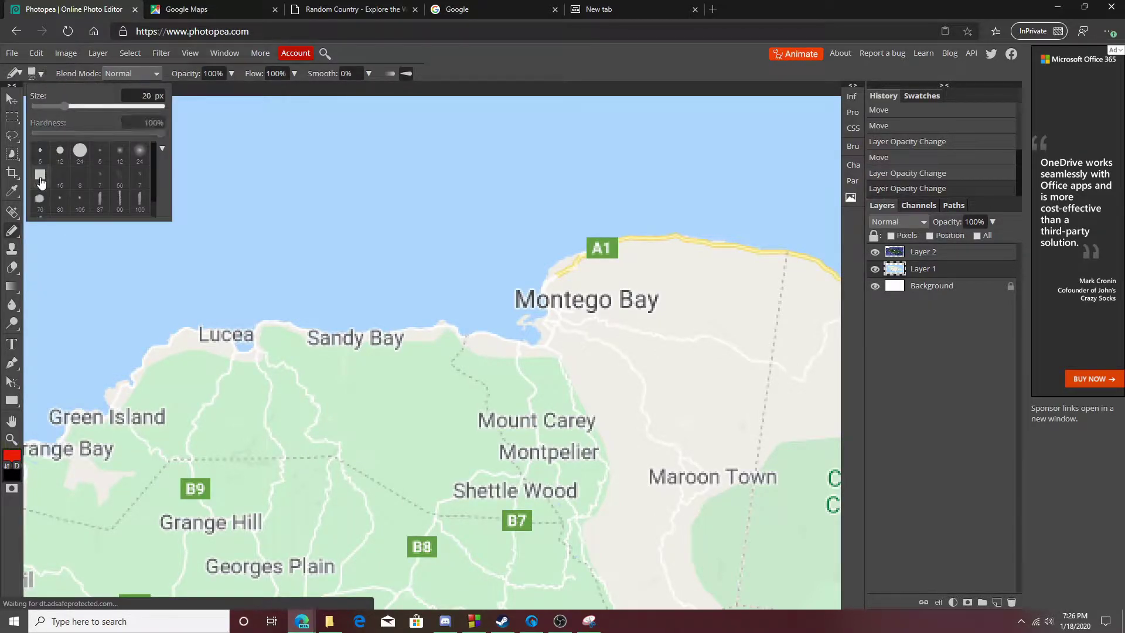
Step: Scribble a thick red test stroke over the coast around Lucea and Montego Bay and examine its edges at different zoom levels
mouse_move(380, 220)
left_mouse_down()
mouse_move(504, 258)
mouse_move(234, 293)
mouse_move(603, 399)
mouse_move(545, 252)
mouse_move(352, 398)
mouse_move(282, 398)
mouse_move(210, 321)
mouse_move(196, 211)
mouse_move(469, 142)
left_mouse_up()
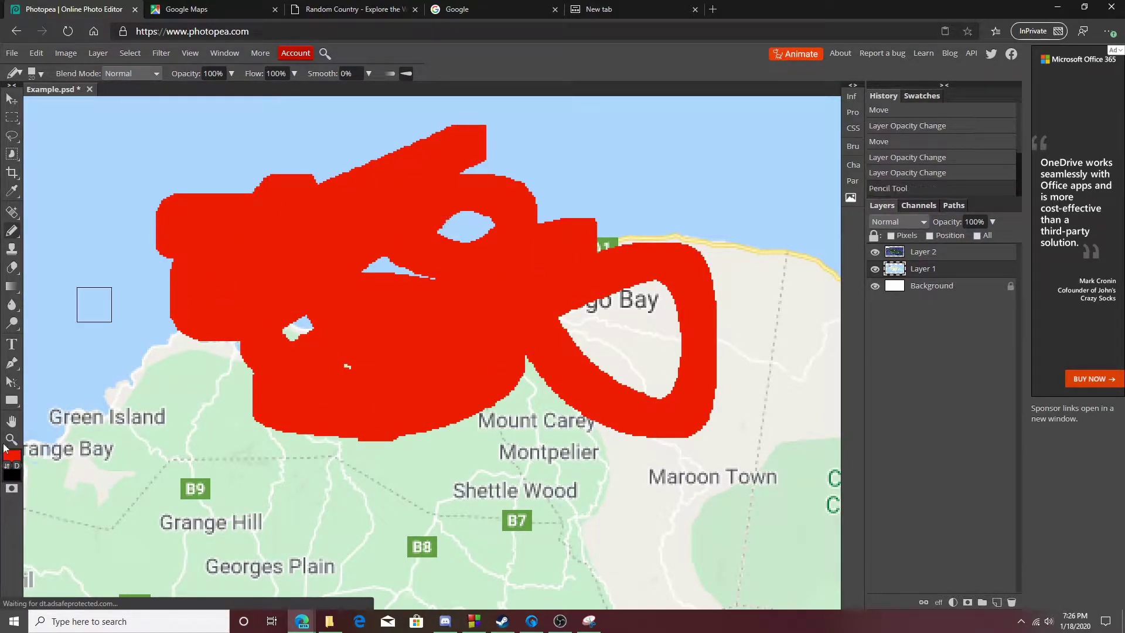
double_click(11, 439)
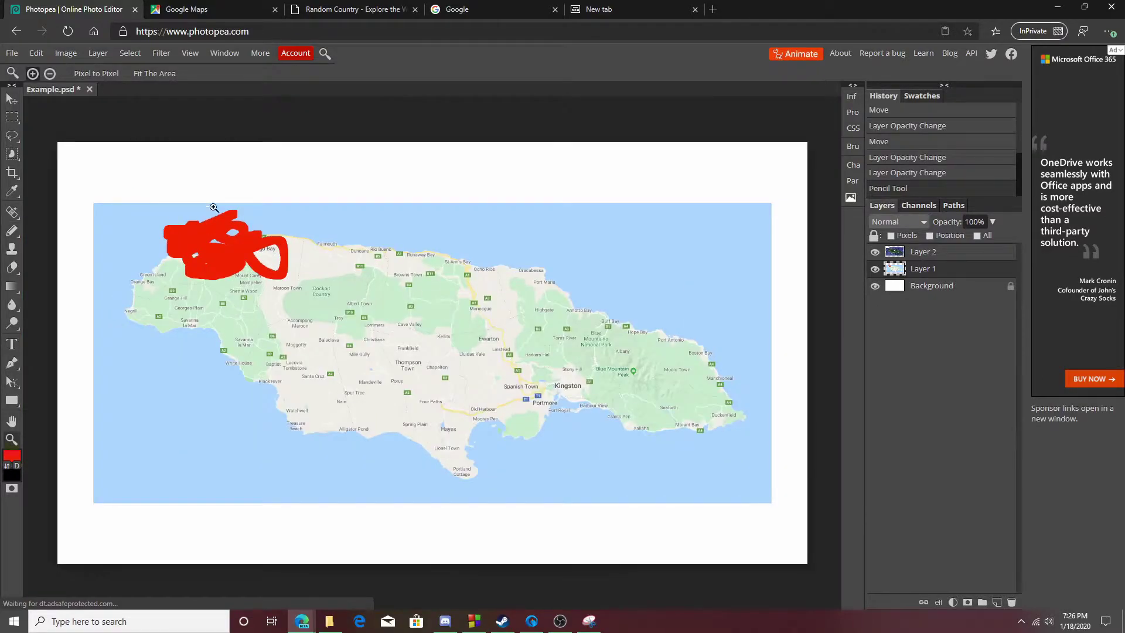
scroll(234, 205, "up", 5)
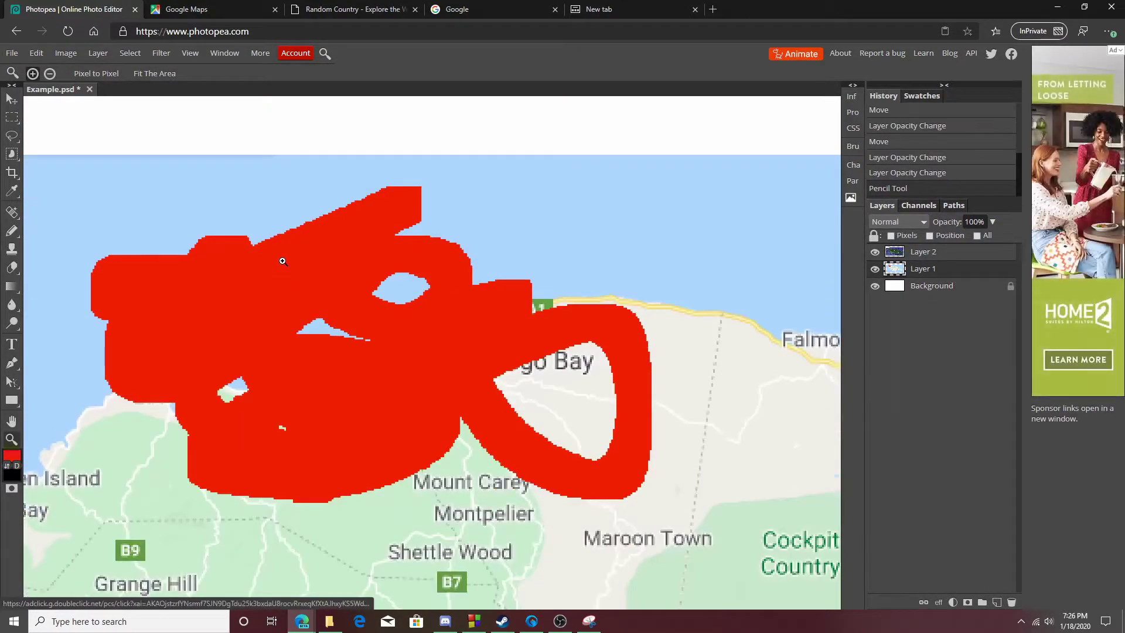
right_click(284, 262)
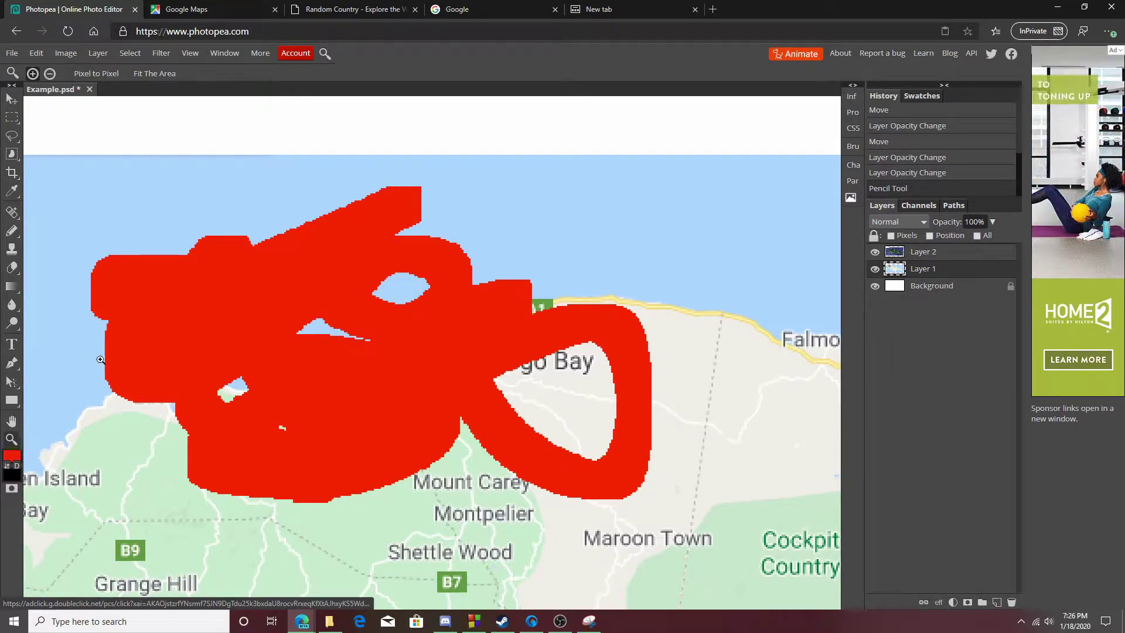
right_click(434, 223)
left_click(479, 292)
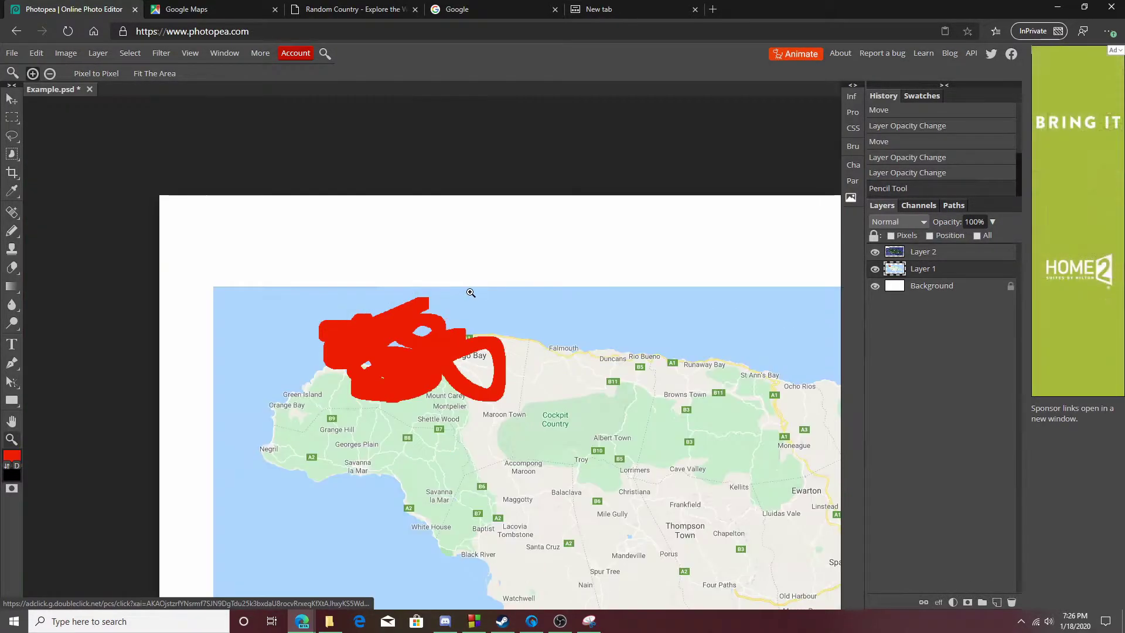
scroll(430, 308, "up", 3)
scroll(369, 319, "down", 2)
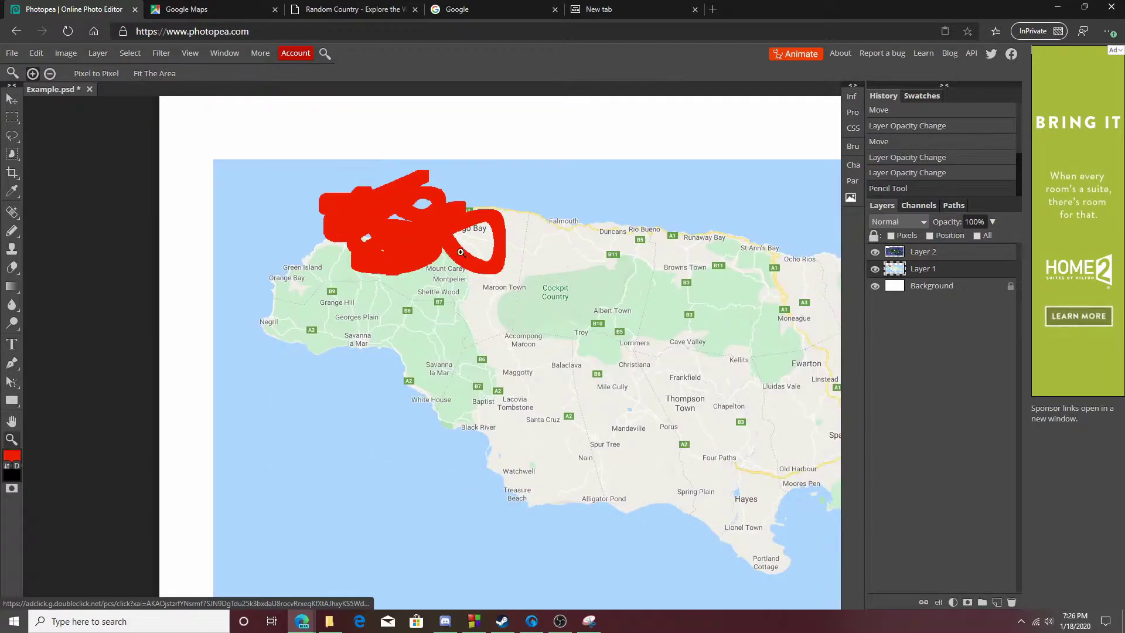
scroll(430, 200, "up", 2)
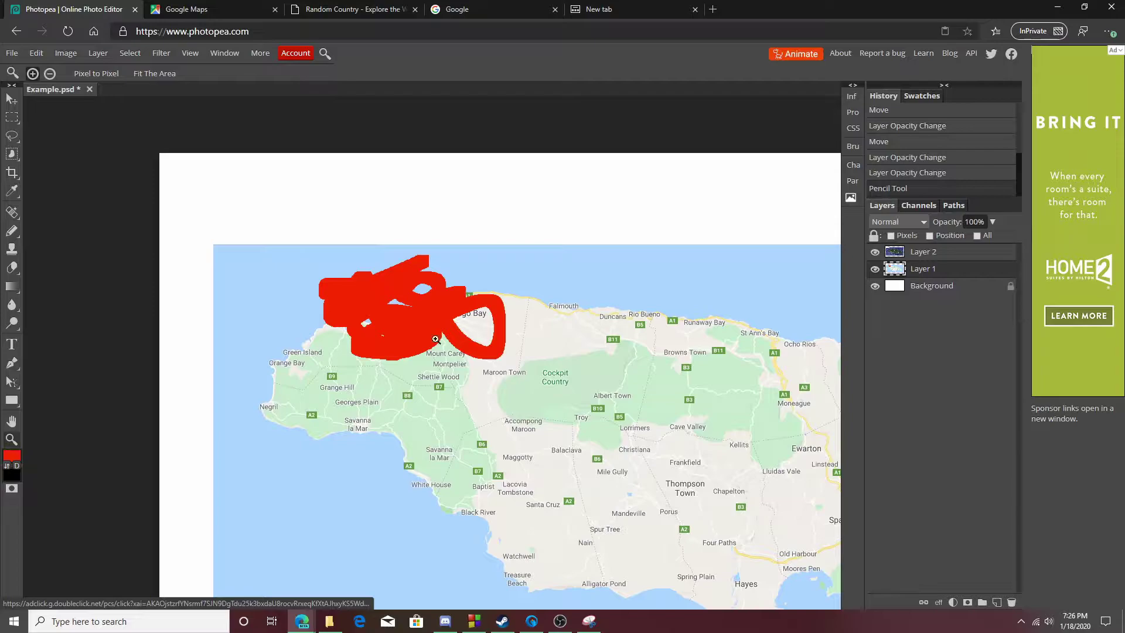
scroll(398, 300, "down", 2)
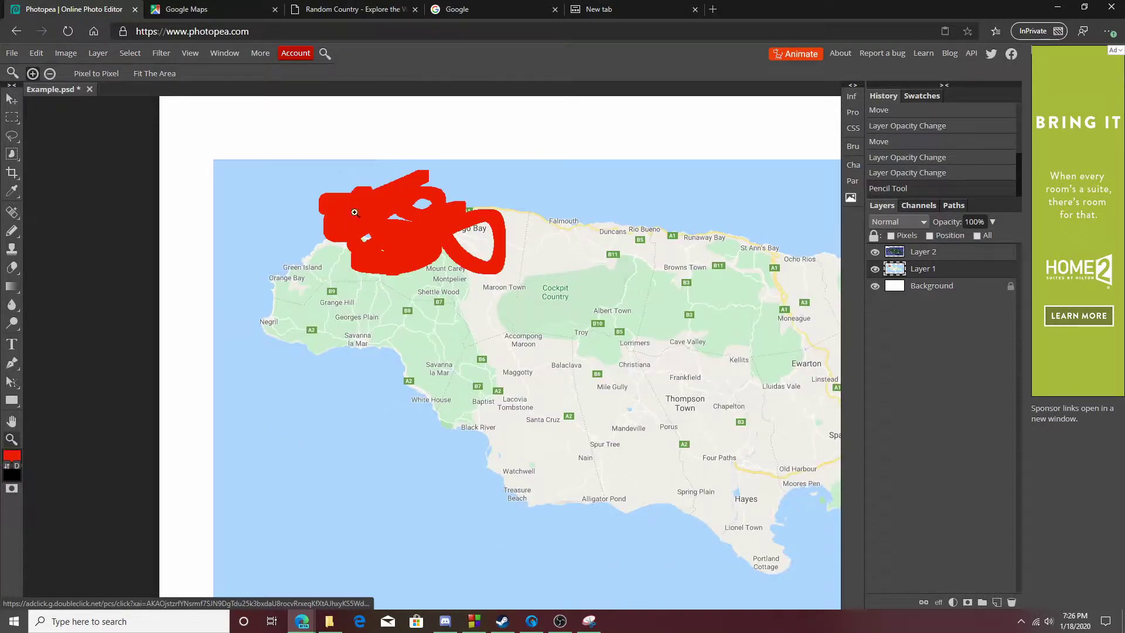
left_click(428, 206)
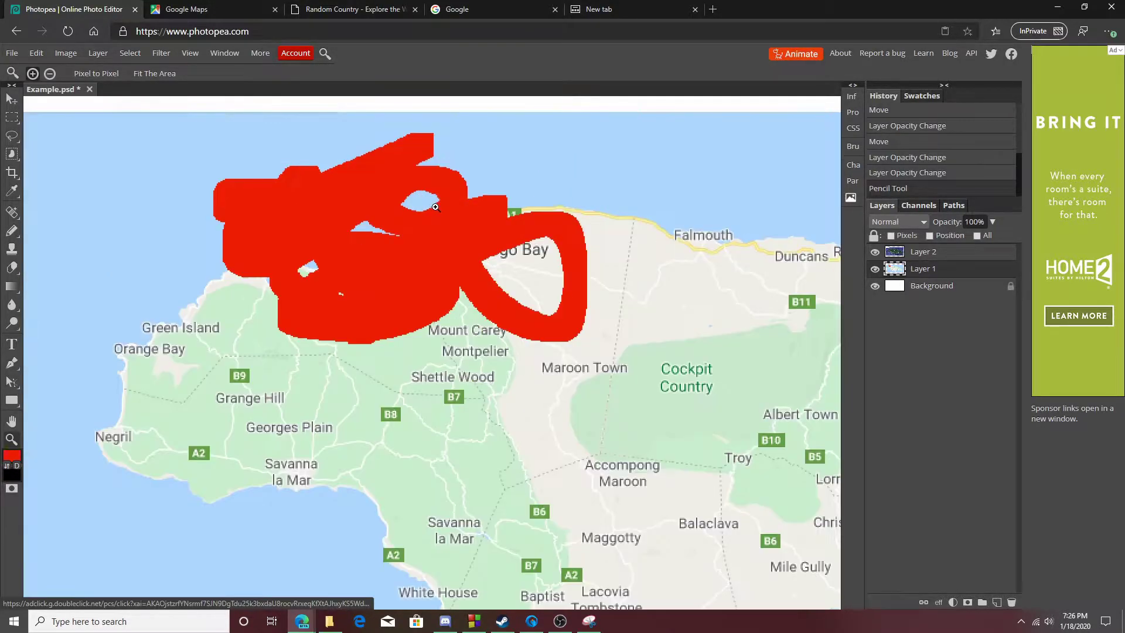
left_click(353, 177)
right_click(414, 252)
left_click(503, 272)
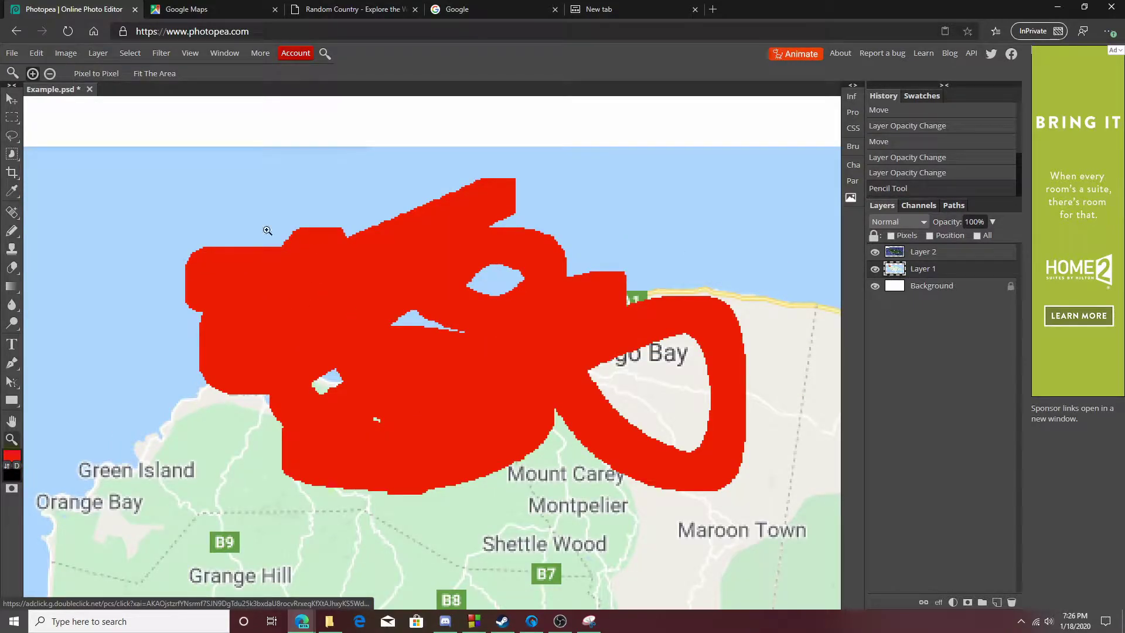
Step: Compare the history states before and after the red pencil scribble, and undo the scribble
left_click(922, 174)
left_click(915, 189)
left_click(918, 173)
left_click(924, 189)
left_click(926, 174)
left_click(927, 188)
left_click(928, 175)
left_click(928, 189)
key("ctrl+z")
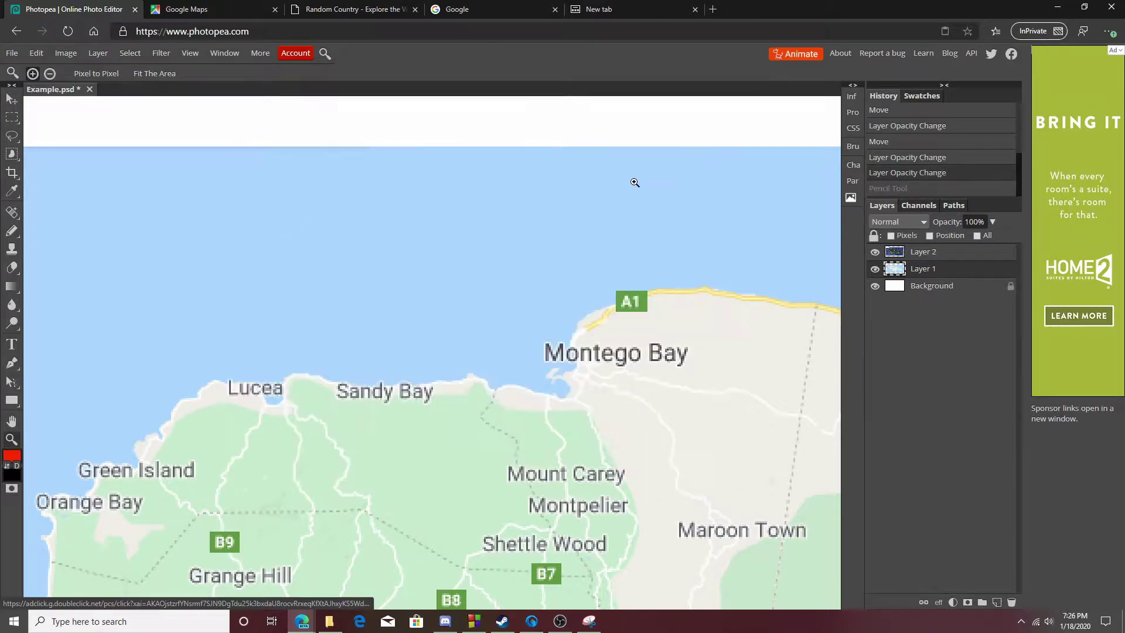
Step: Add a new layer, place it above the satellite layer and rename it Borders
scroll(450, 254, "down", 1)
scroll(503, 246, "up", 3)
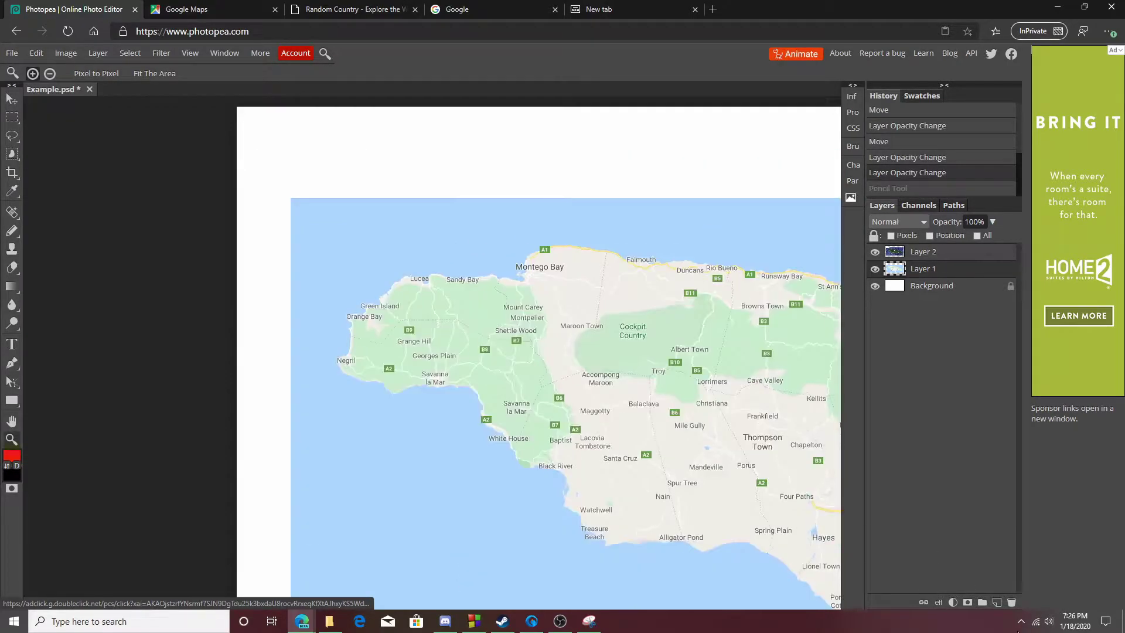
left_click(996, 602)
left_click_drag(935, 270, 935, 252)
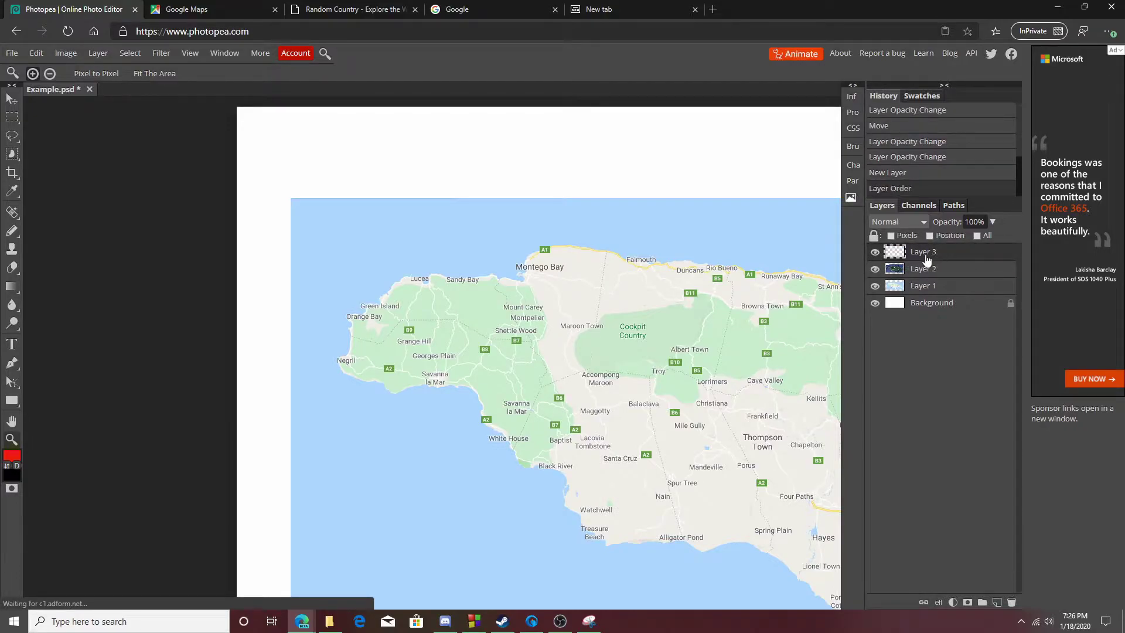
double_click(925, 253)
type("Borders")
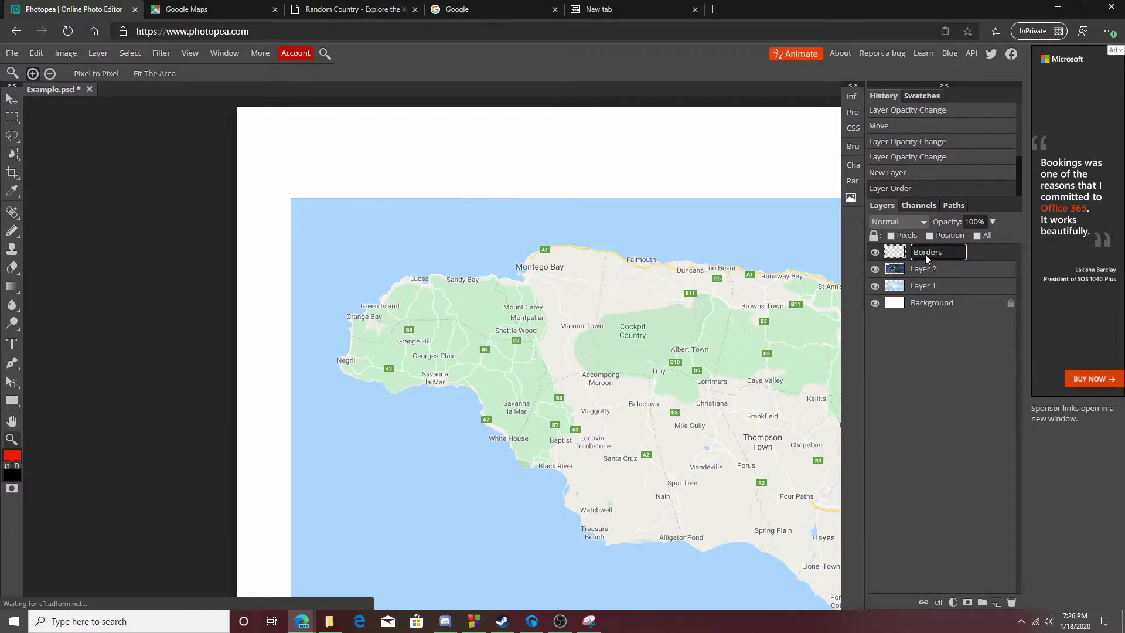
key("Return")
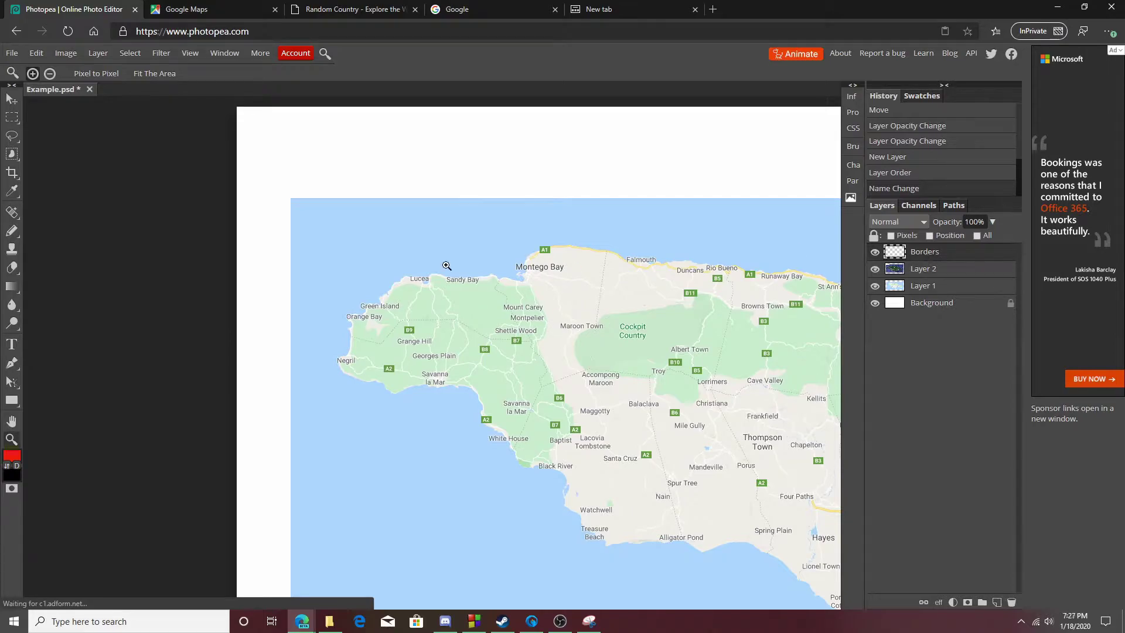
Step: Select the Pencil tool for the northwest coast area and reduce its tip size to a thin line
left_click(422, 285)
left_click(422, 286)
right_click(11, 230)
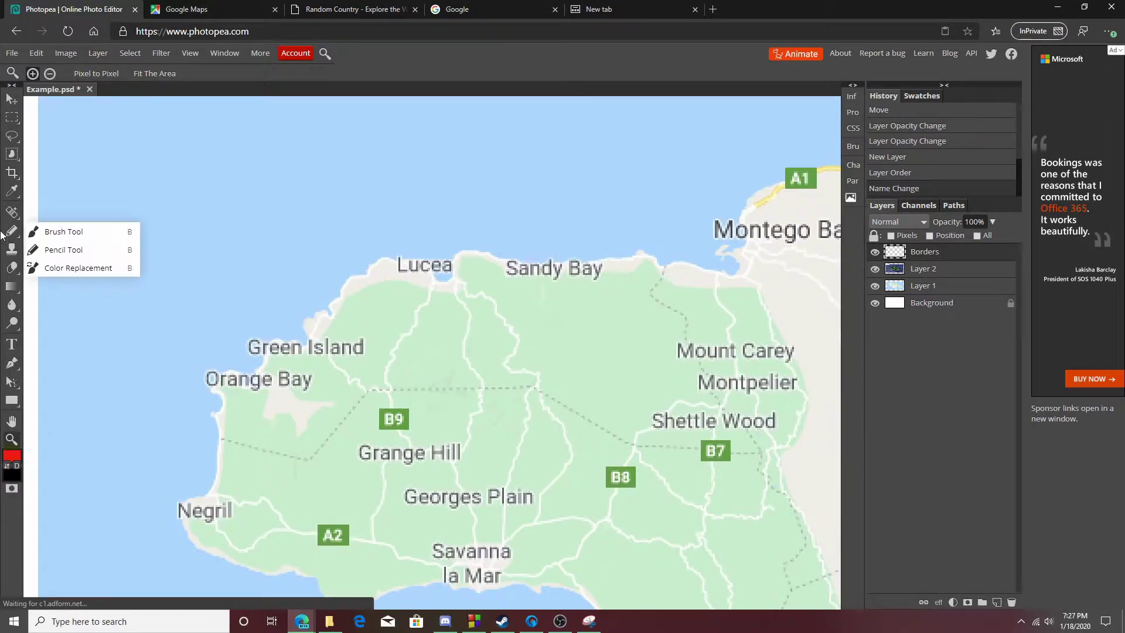
left_click(72, 250)
left_click(41, 74)
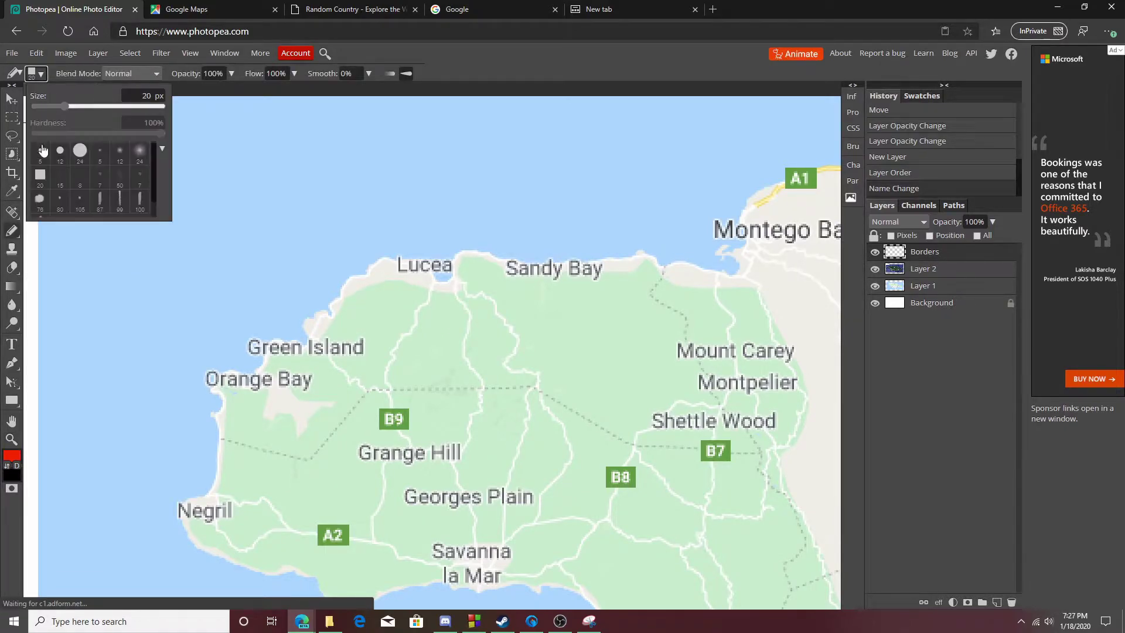
left_click_drag(61, 106, 50, 106)
Step: Try a red loop around Lucea, undo it, and draw a closed black loop just south of Lucea and Sandy Bay
mouse_move(365, 199)
left_mouse_down()
mouse_move(436, 200)
mouse_move(497, 250)
mouse_move(395, 285)
mouse_move(364, 223)
left_mouse_up()
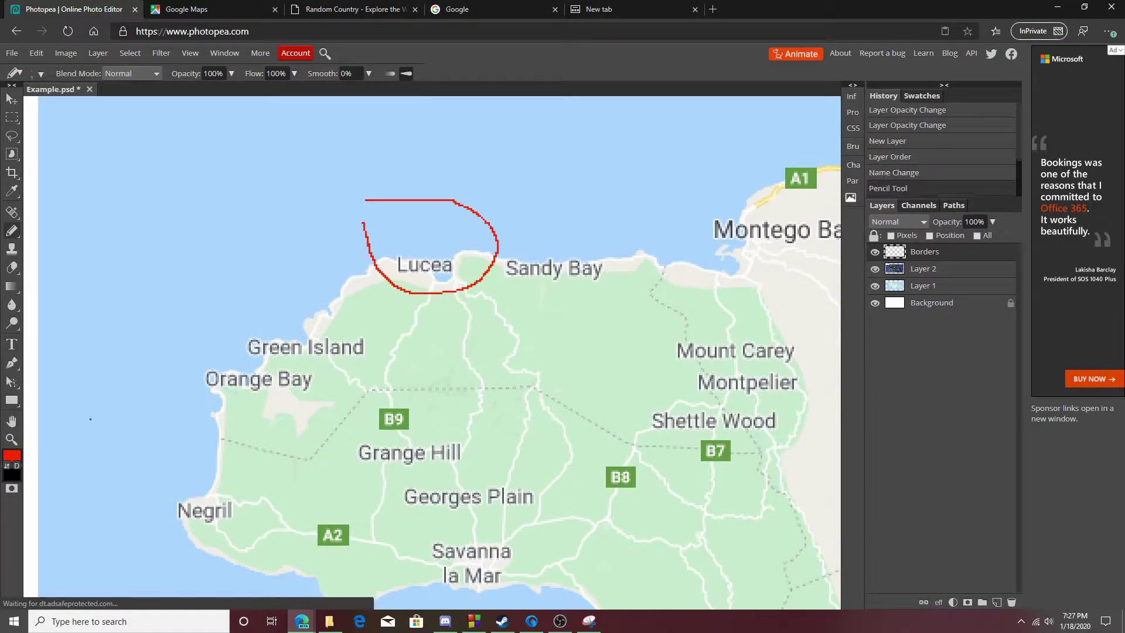
key("ctrl+z")
left_click(7, 467)
mouse_move(482, 256)
left_mouse_down()
mouse_move(528, 369)
mouse_move(462, 281)
left_mouse_up()
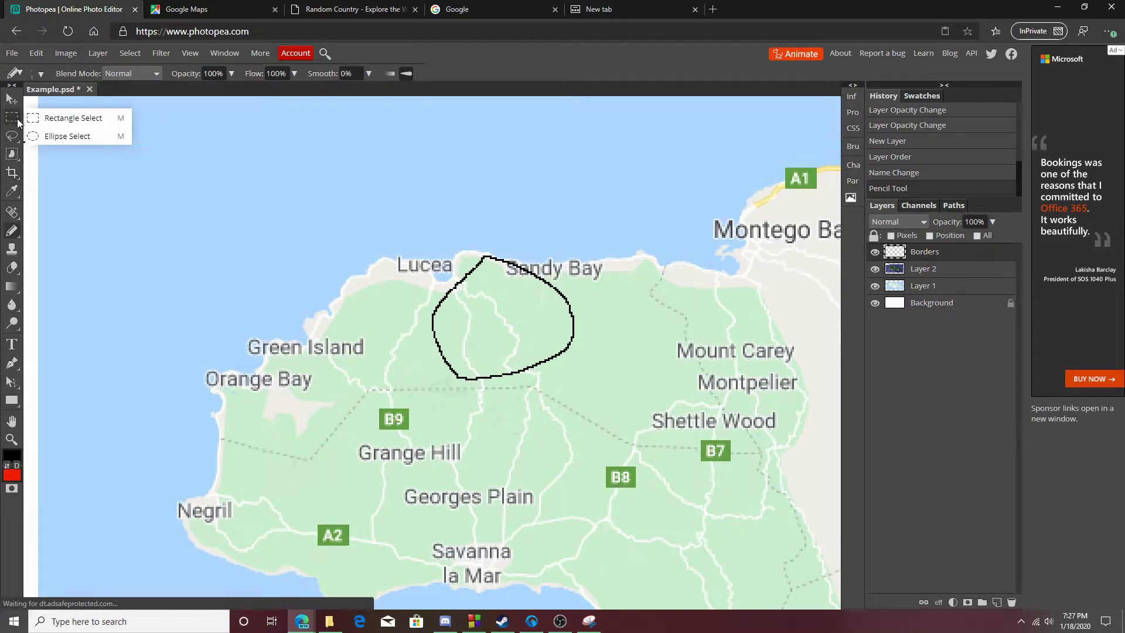
Step: Switch to the Magic Wand tool with Anti-alias turned off and Tolerance set to 0
mouse_move(12, 154)
left_click(61, 192)
left_click(312, 74)
left_click(281, 74)
type("0")
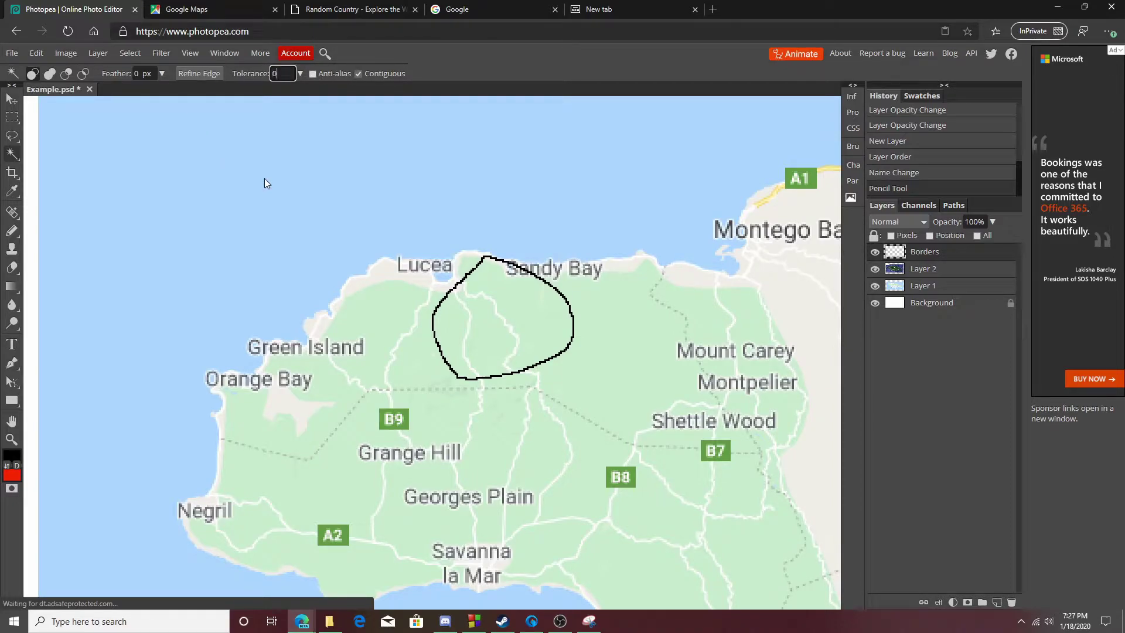
Step: Try a Magic Wand selection inside the closed black loop and examine its outline near Lucea up close
left_click(470, 315)
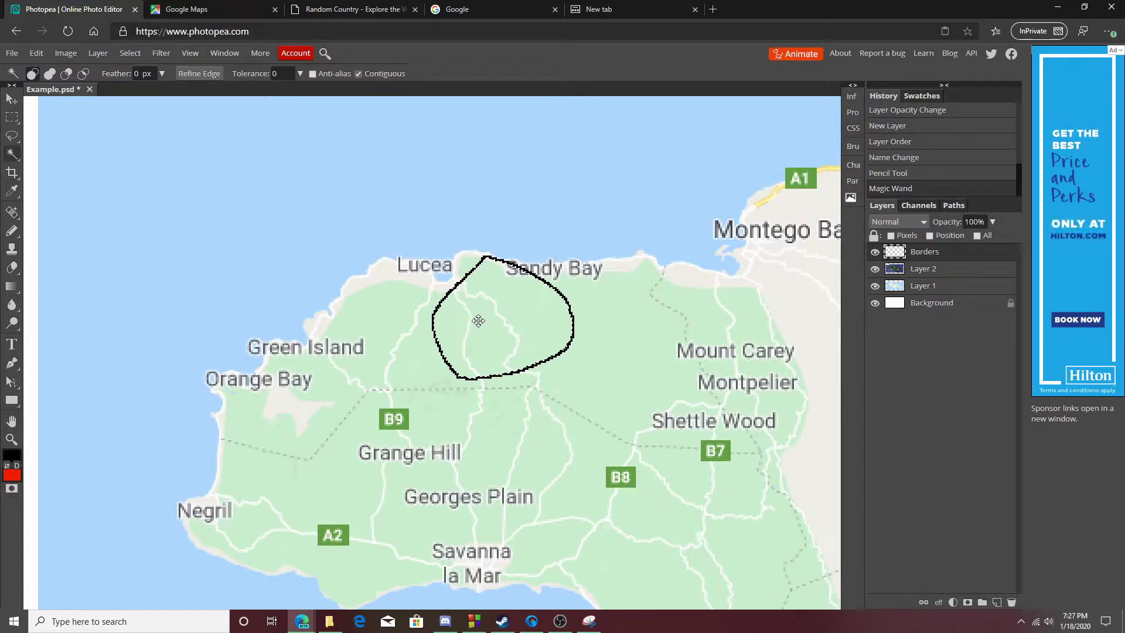
left_click(11, 439)
left_click_drag(484, 246, 620, 279)
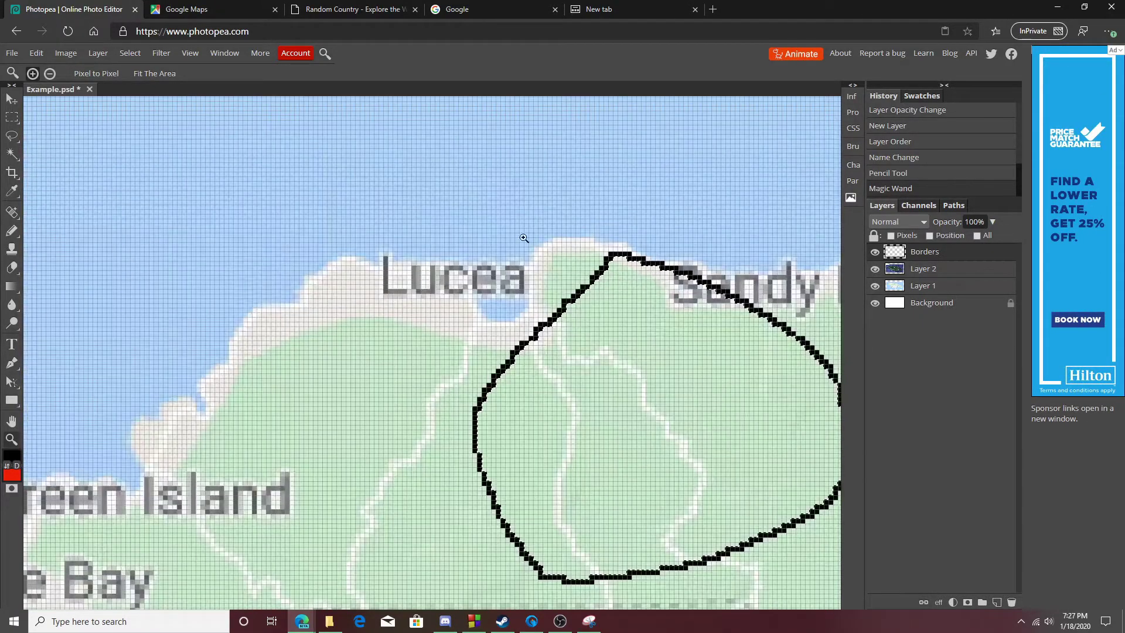
left_click_drag(490, 241, 459, 241)
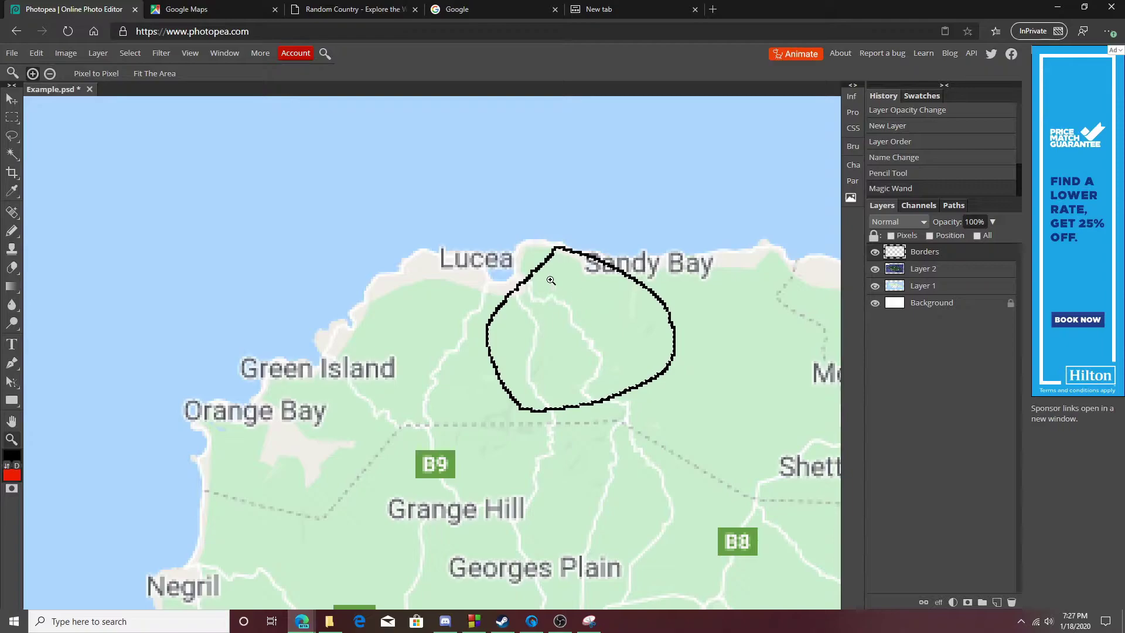
scroll(558, 281, "down", 3)
scroll(562, 281, "up", 3)
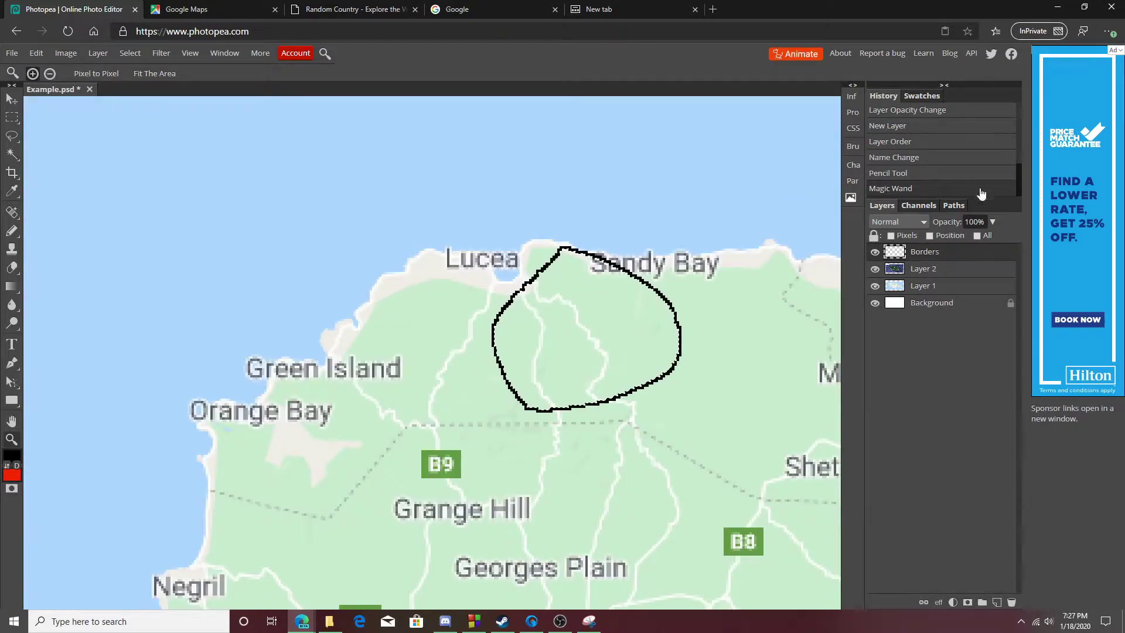
Step: Roll the history back to Name Change to remove the test loop, and set up the Pencil tool at 2 px
left_click(906, 158)
right_click(12, 248)
left_click(12, 231)
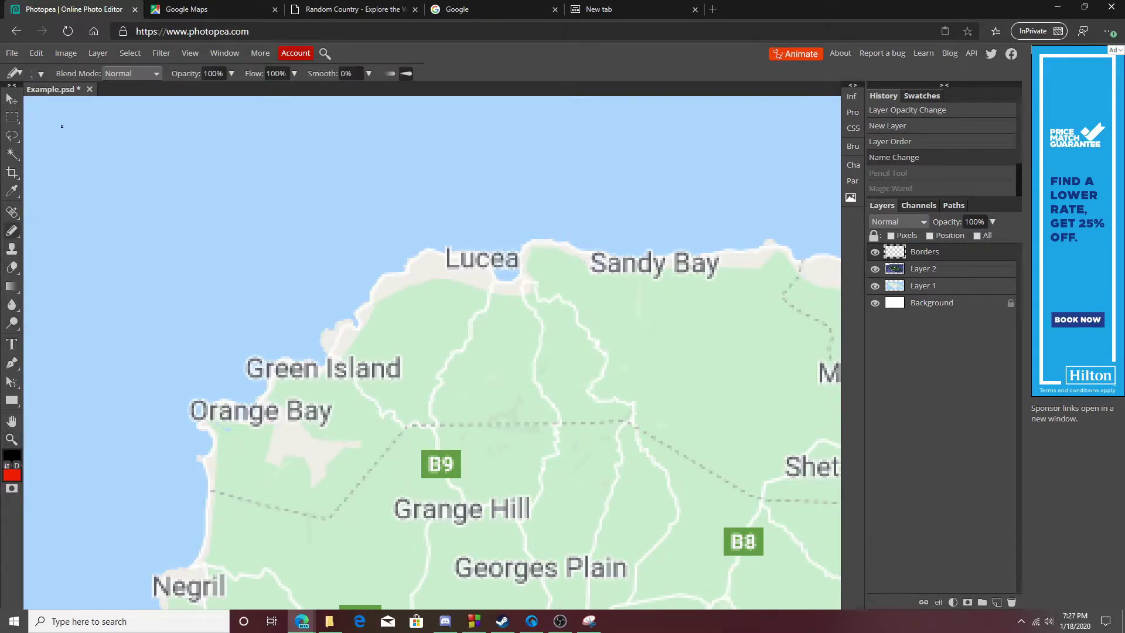
left_click(40, 74)
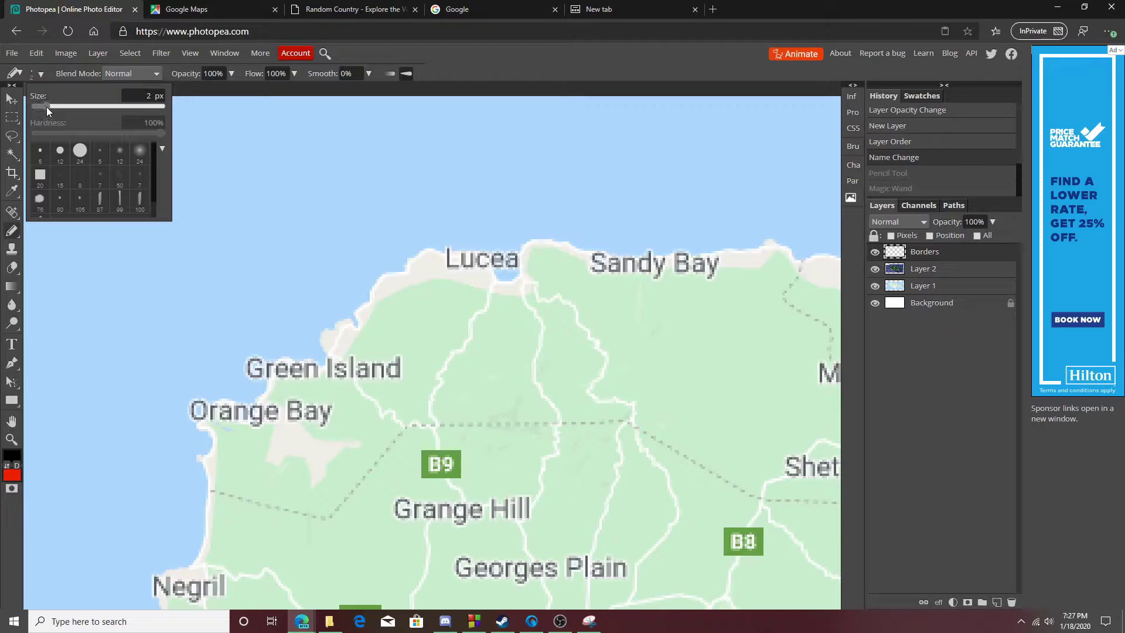
left_click(543, 75)
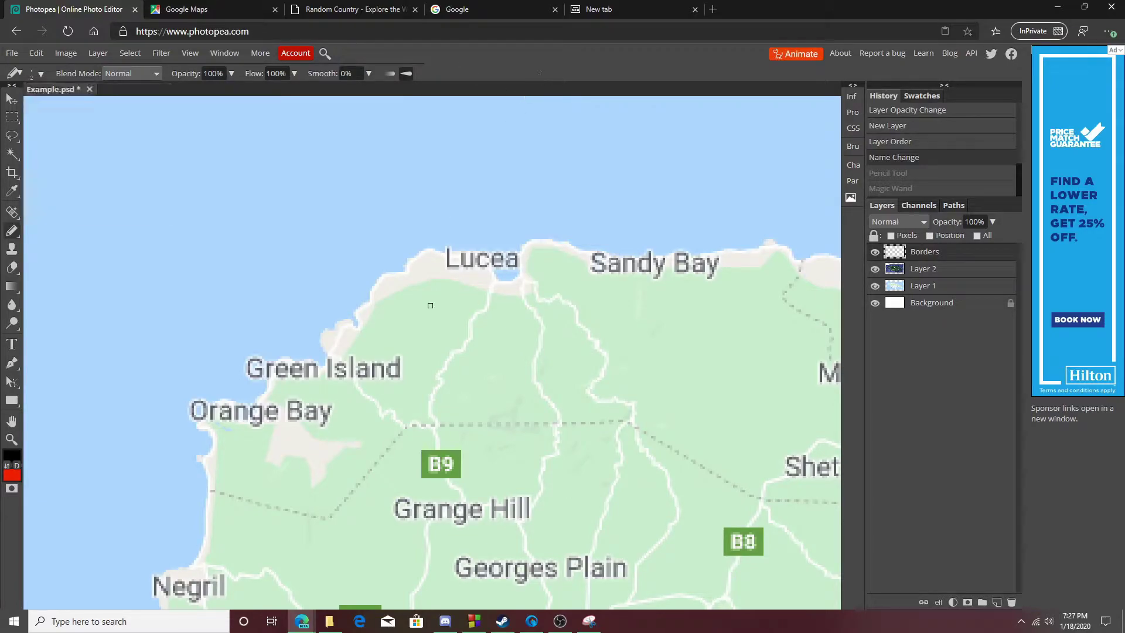
Step: Trace the coastline in black with the Pencil tool around Negril, northward and along the north coast past Sandy Bay
left_click(12, 438)
left_click(355, 293, "alt")
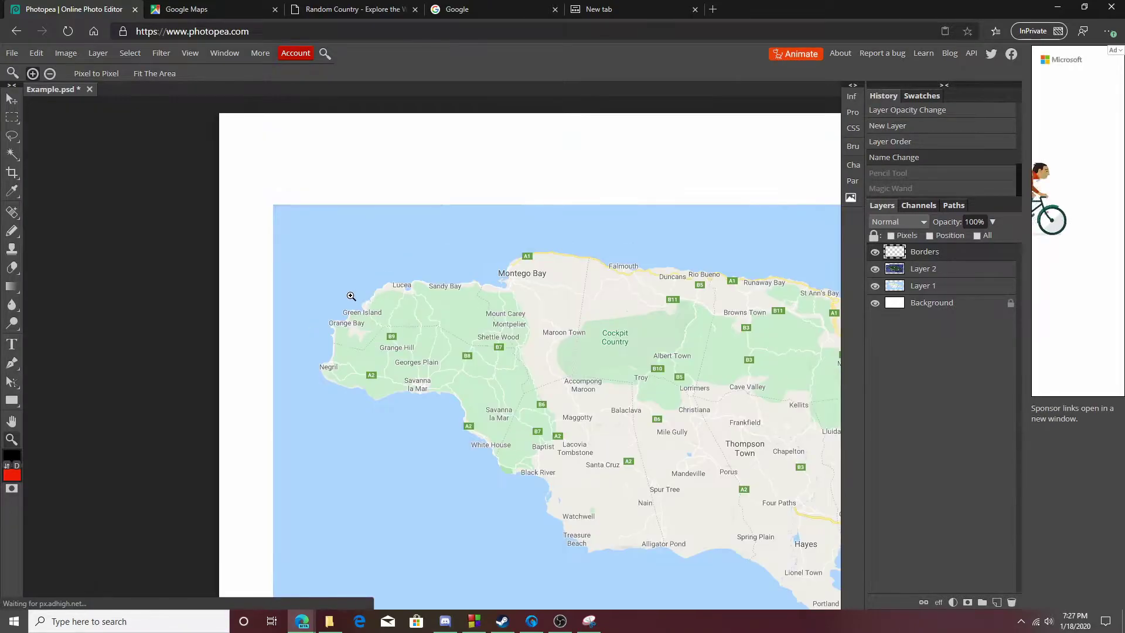
left_click(351, 296)
scroll(299, 367, "down", 3)
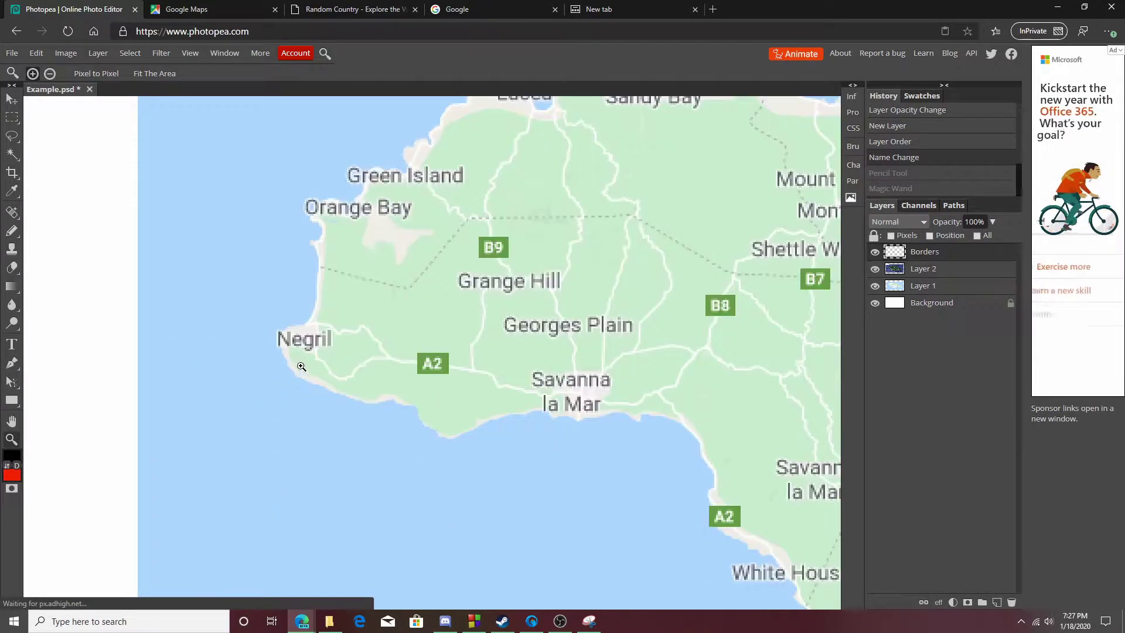
left_click(251, 328)
left_click(252, 329)
mouse_move(11, 270)
mouse_move(12, 230)
left_click(59, 249)
mouse_move(496, 488)
left_mouse_down()
mouse_move(334, 424)
mouse_move(302, 366)
mouse_move(311, 297)
left_mouse_up()
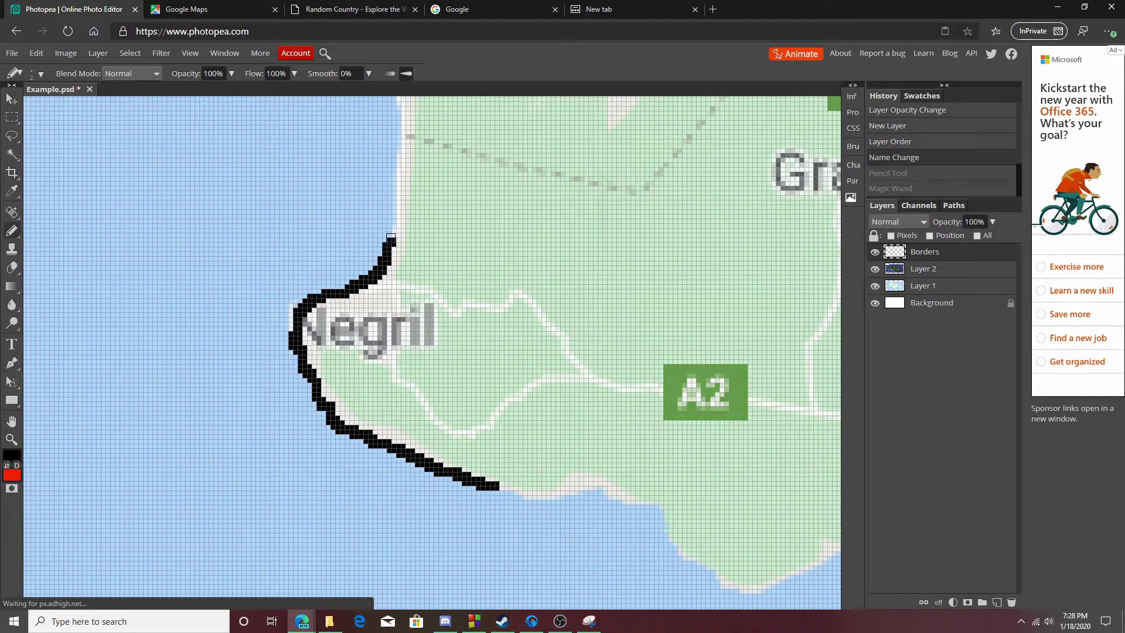
left_click_drag(391, 238, 391, 230)
left_click_drag(484, 188, 406, 451)
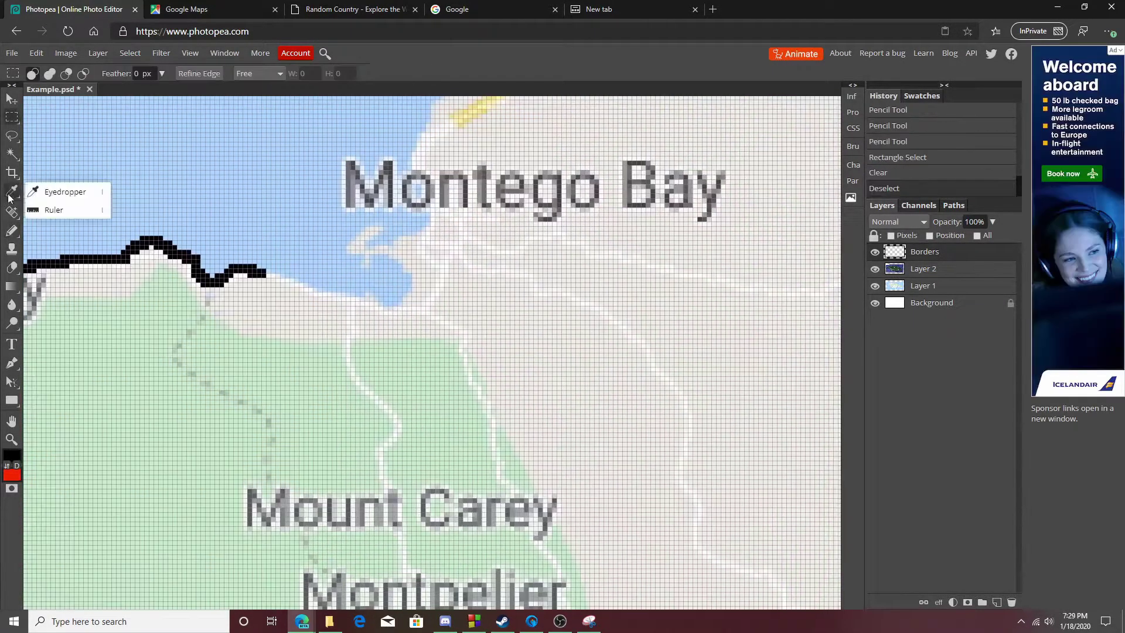
Step: Continue the black pencil coastline east from Sandy Bay around the Montego Bay harbour and its small hooked peninsula
right_click(11, 231)
left_click(62, 247)
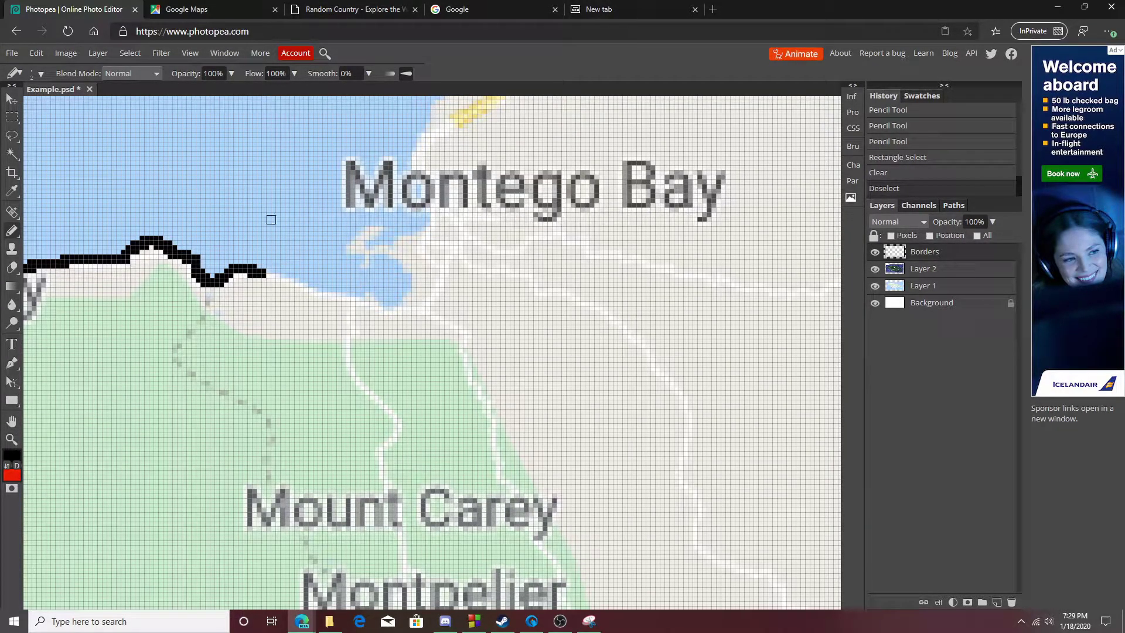
left_click_drag(334, 241, 380, 303)
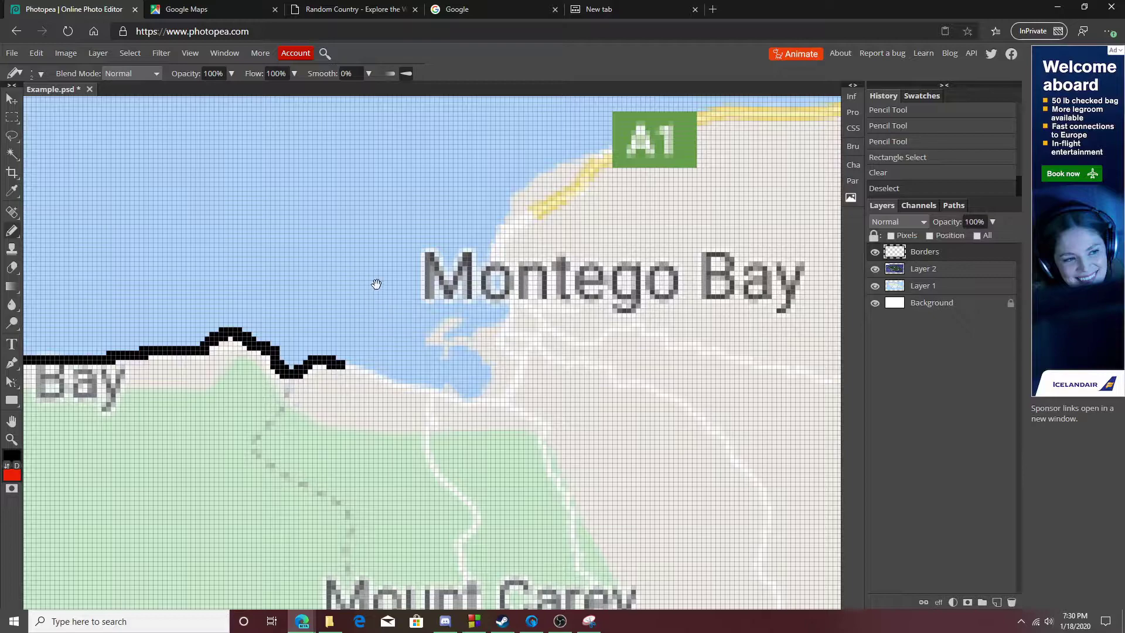
scroll(445, 364, "up", 5)
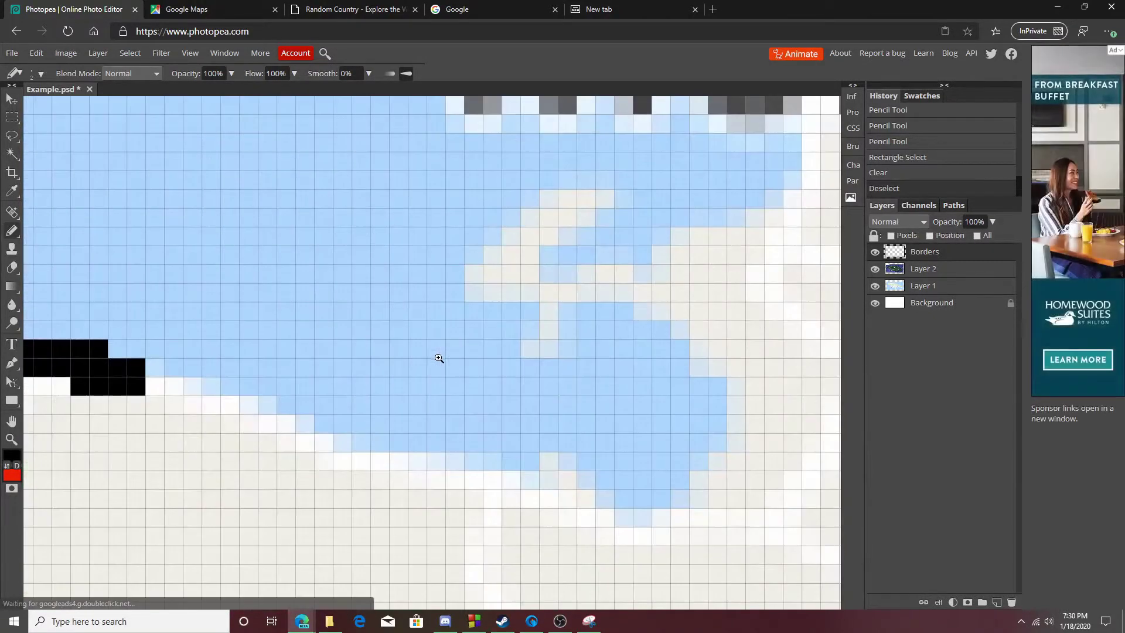
scroll(427, 358, "down", 3)
scroll(427, 358, "up", 1)
mouse_move(287, 361)
left_mouse_down()
mouse_move(398, 410)
mouse_move(560, 414)
mouse_move(566, 369)
mouse_move(528, 340)
mouse_move(503, 340)
mouse_move(478, 363)
mouse_move(454, 349)
mouse_move(439, 317)
mouse_move(463, 274)
mouse_move(510, 271)
mouse_move(513, 302)
mouse_move(496, 303)
left_mouse_up()
Step: Try erasing the thick outline on the hooked peninsula with the Background Eraser at Tolerance 100 and Anti-alias off
key("e")
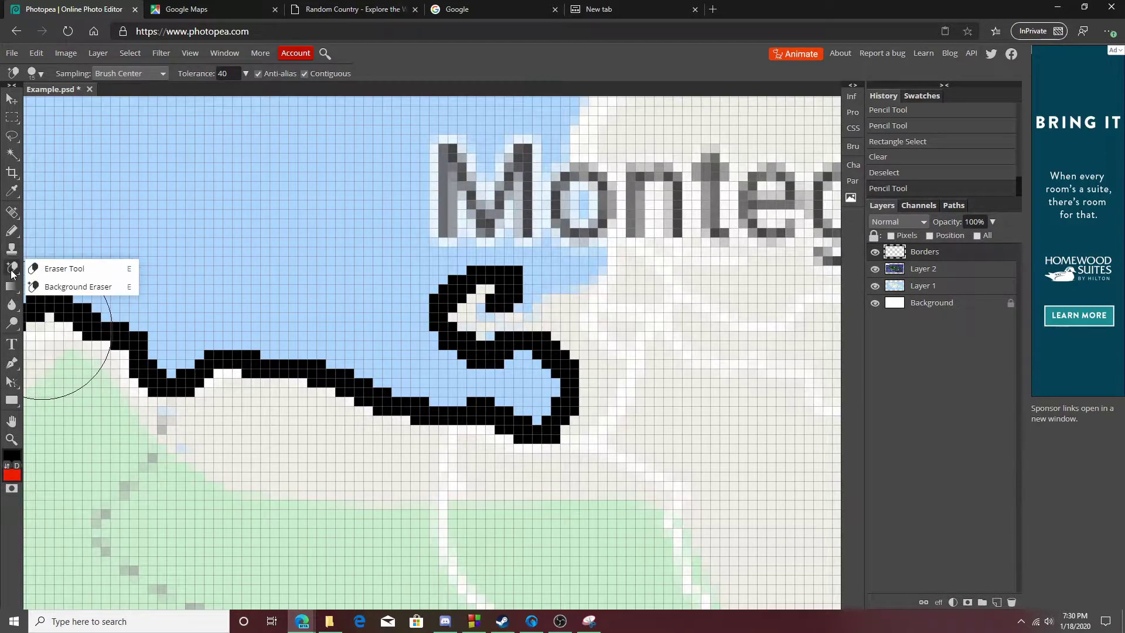
left_click(43, 72)
left_click_drag(88, 93, 36, 93)
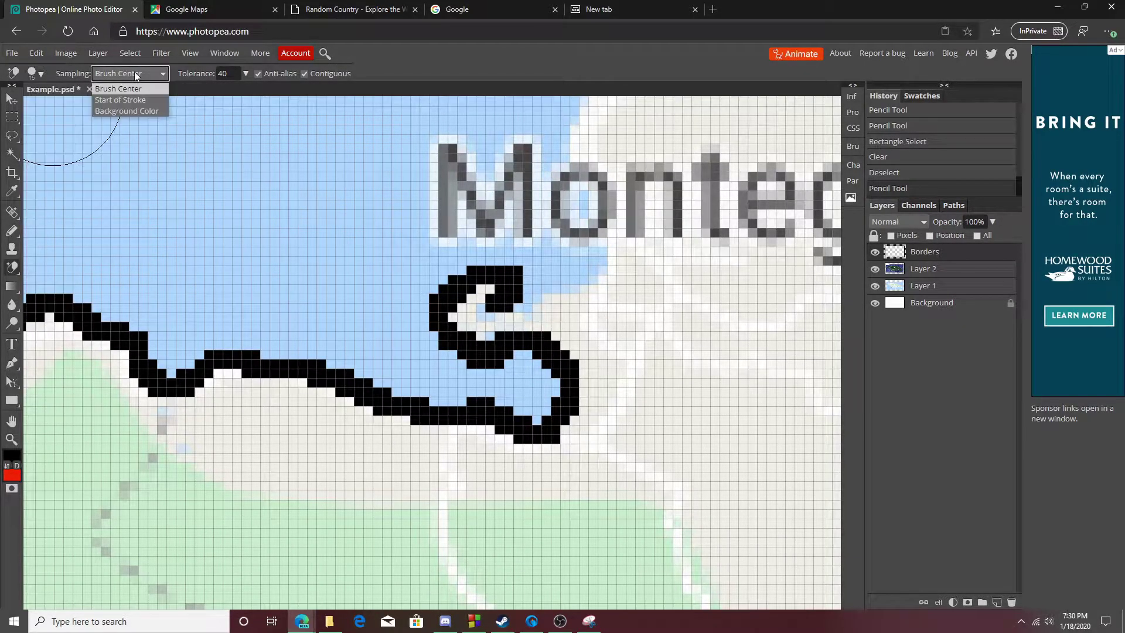
mouse_move(542, 284)
left_mouse_down()
mouse_move(505, 282)
mouse_move(510, 272)
mouse_move(503, 297)
mouse_move(517, 299)
mouse_move(488, 307)
mouse_move(462, 369)
mouse_move(396, 345)
left_mouse_up()
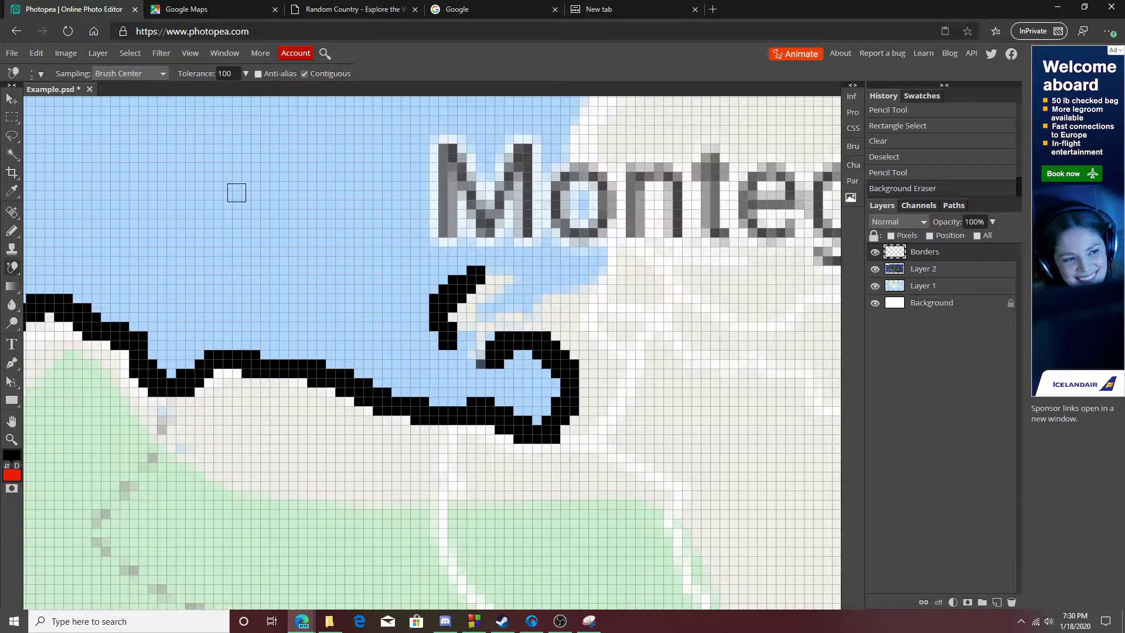
key("ctrl+z")
Step: Switch to the regular Eraser in Pencil Tool mode with its size set to 1 px
right_click(12, 267)
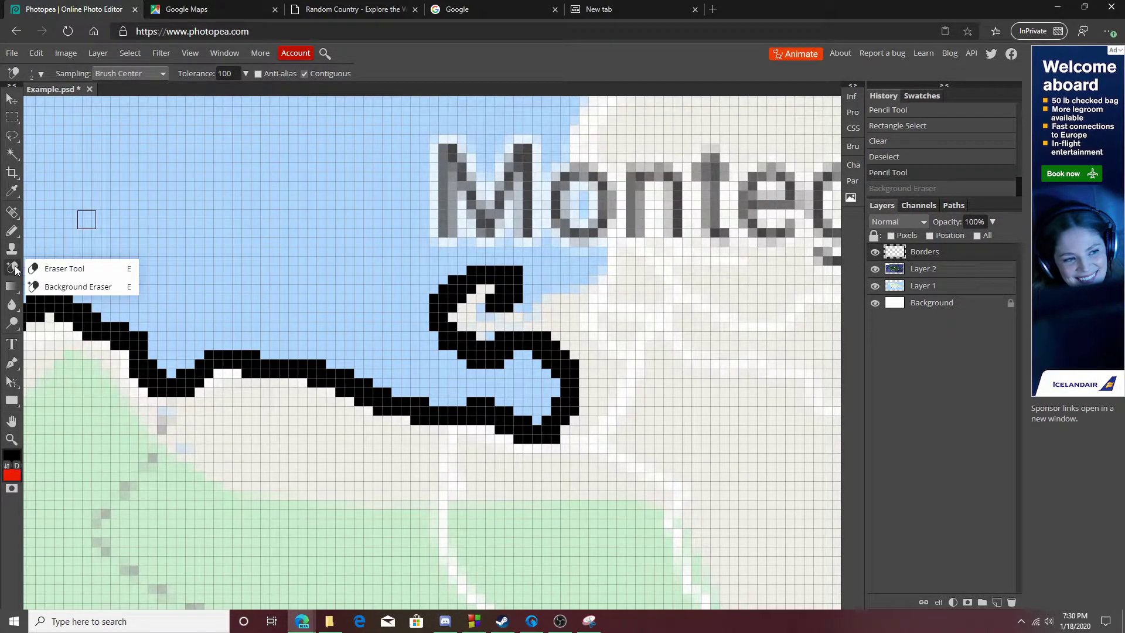
left_click(68, 275)
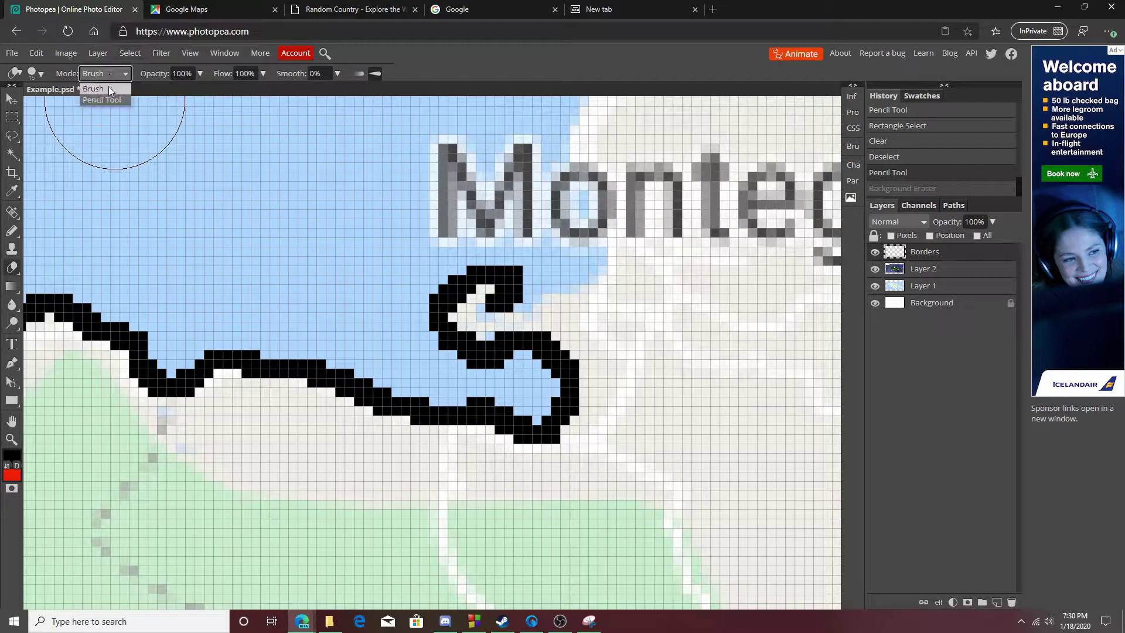
key("Down")
left_click(40, 74)
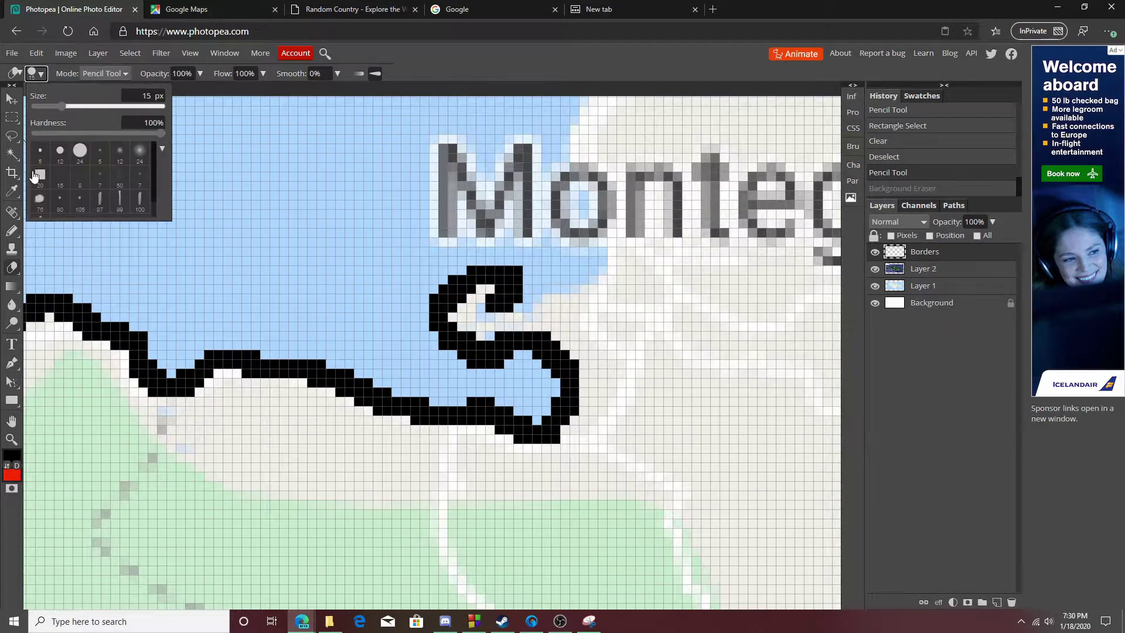
left_click_drag(51, 108, 49, 105)
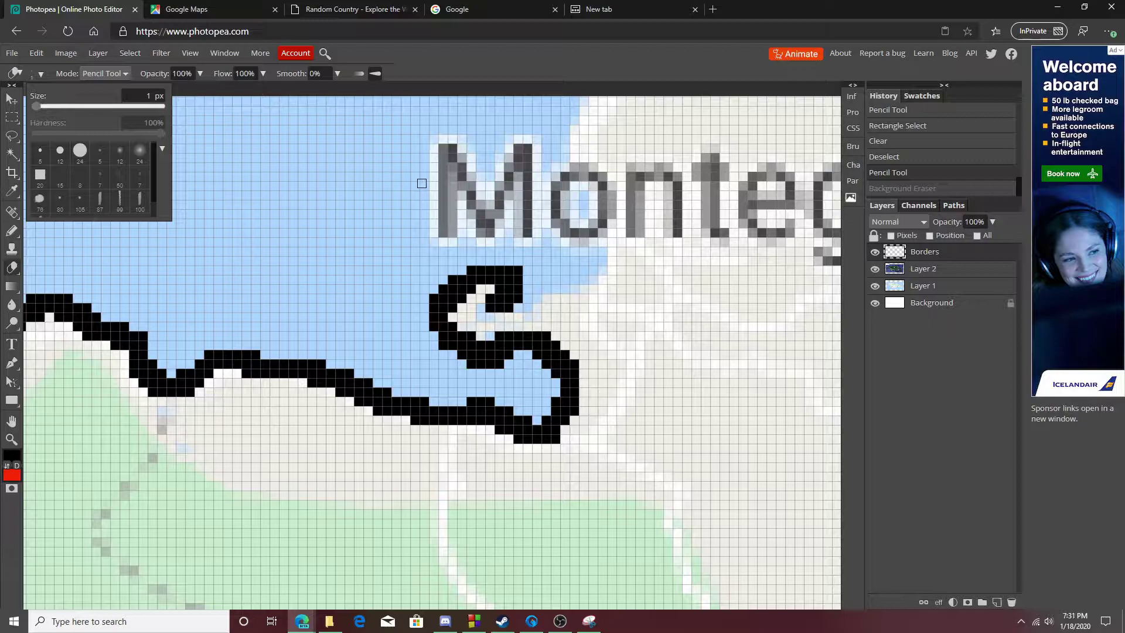
Step: Clear the thick outline over the hooked peninsula with a rectangular selection, and deselect
right_click(12, 118)
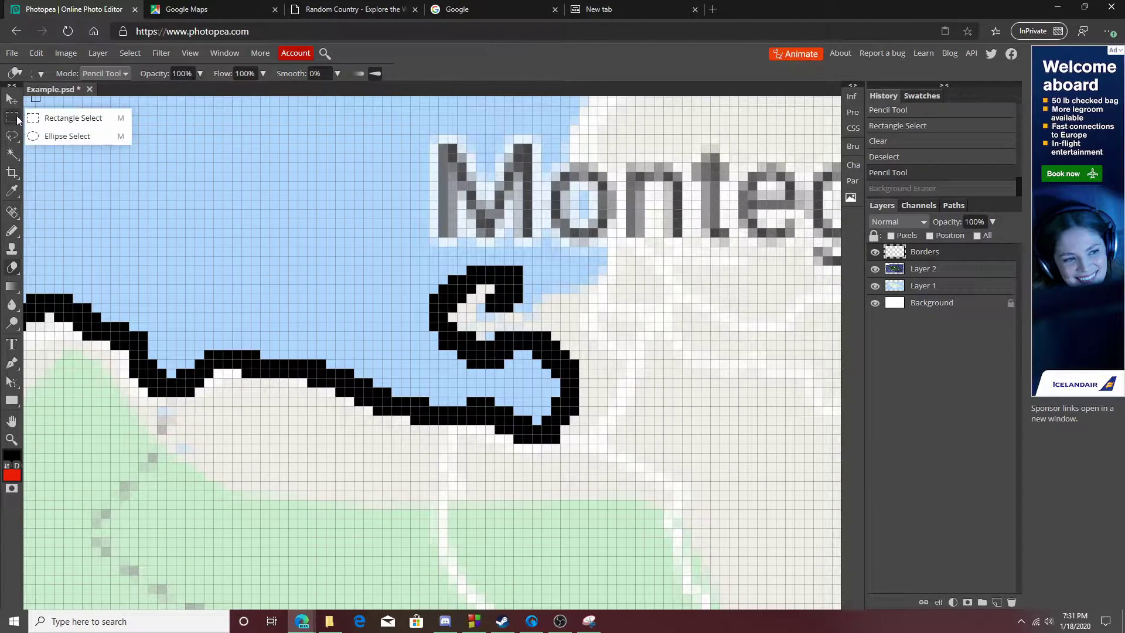
left_click(76, 116)
left_click_drag(372, 228, 533, 378)
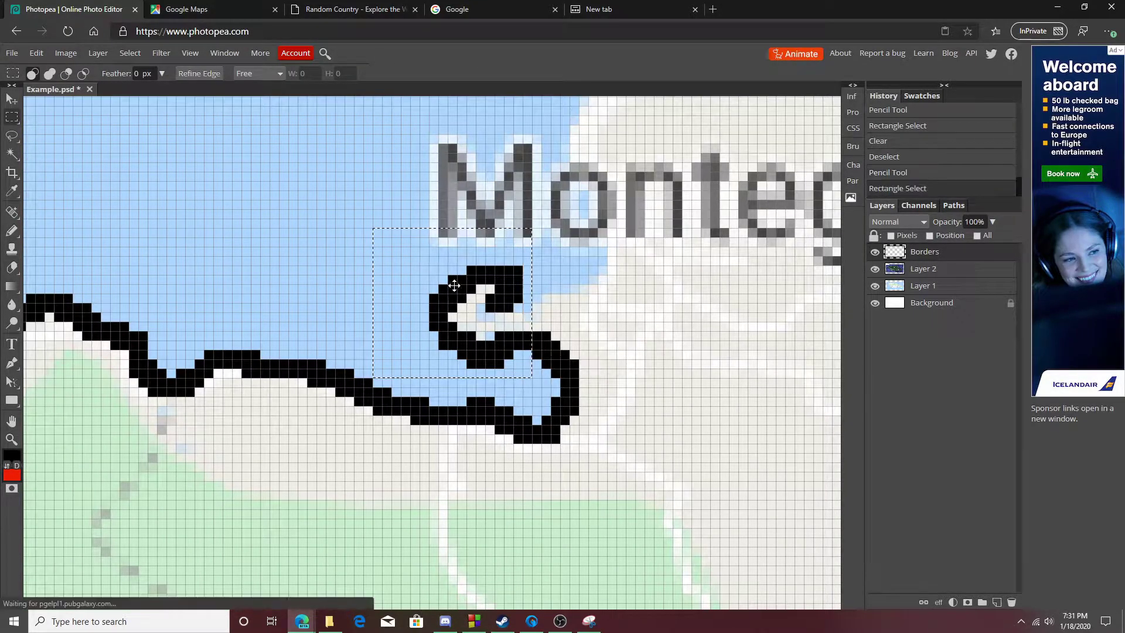
right_click(446, 324)
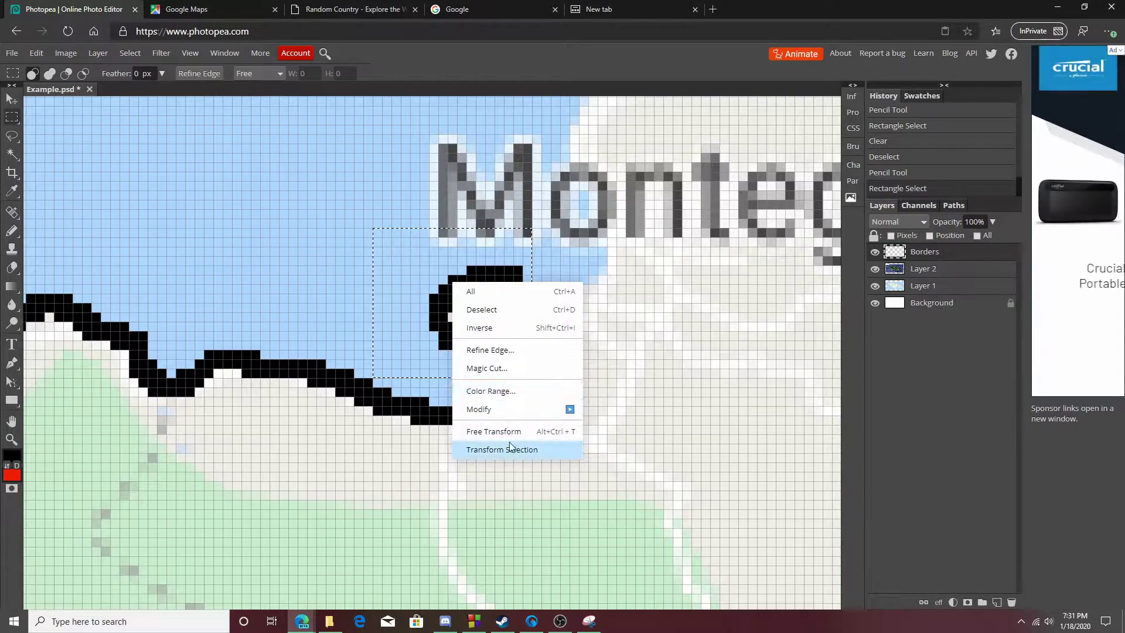
left_click(621, 58)
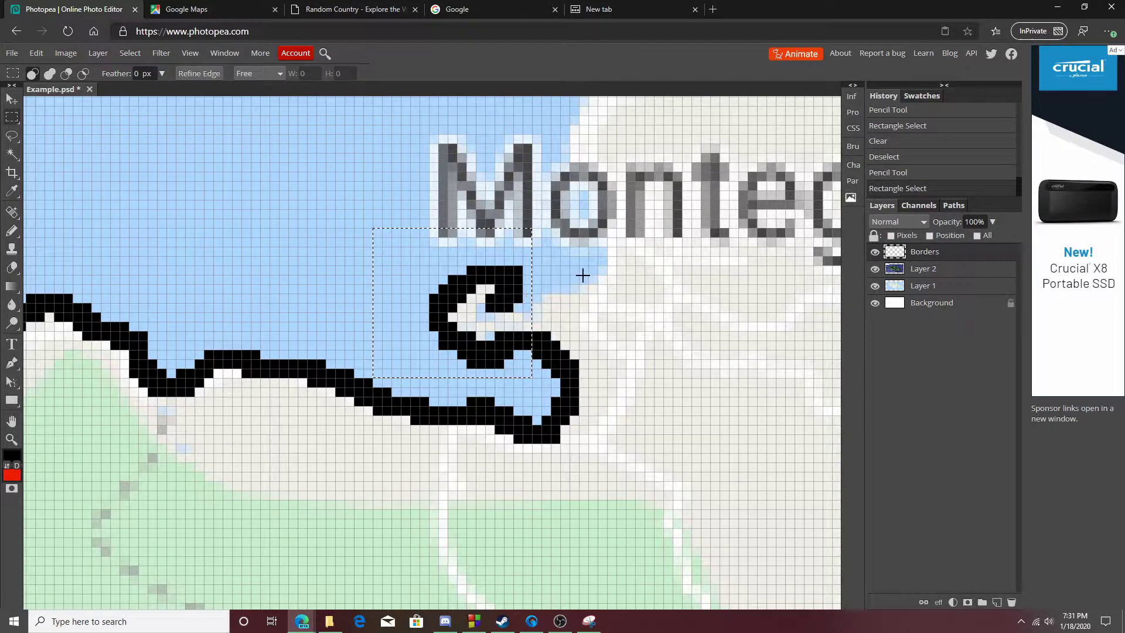
key("Delete")
key("ctrl+d")
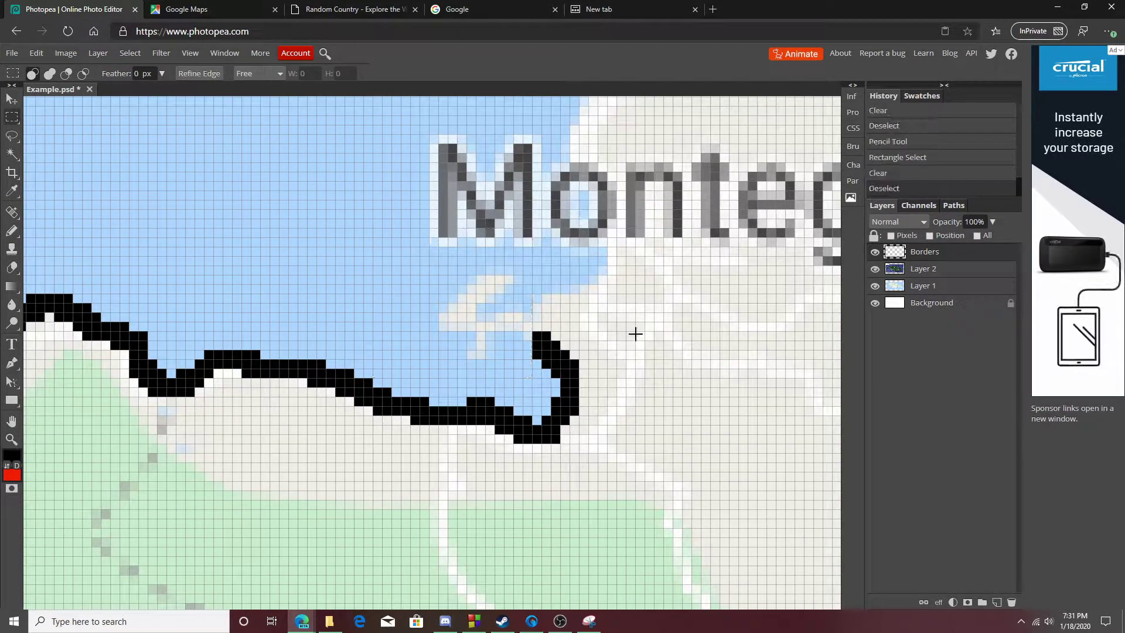
Step: Return to the Pencil tool at the open end of the harbour outline, undo a trial stroke and reduce the tip to 1 px
scroll(674, 308, "up", 2)
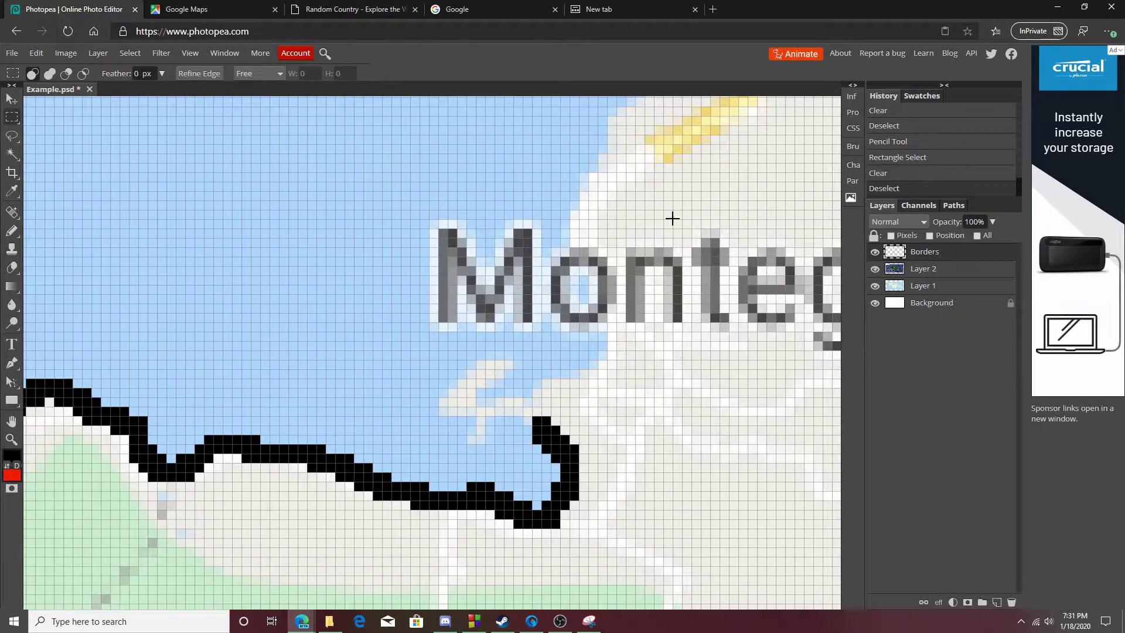
left_click_drag(636, 245, 514, 258)
right_click(12, 230)
left_click(88, 246)
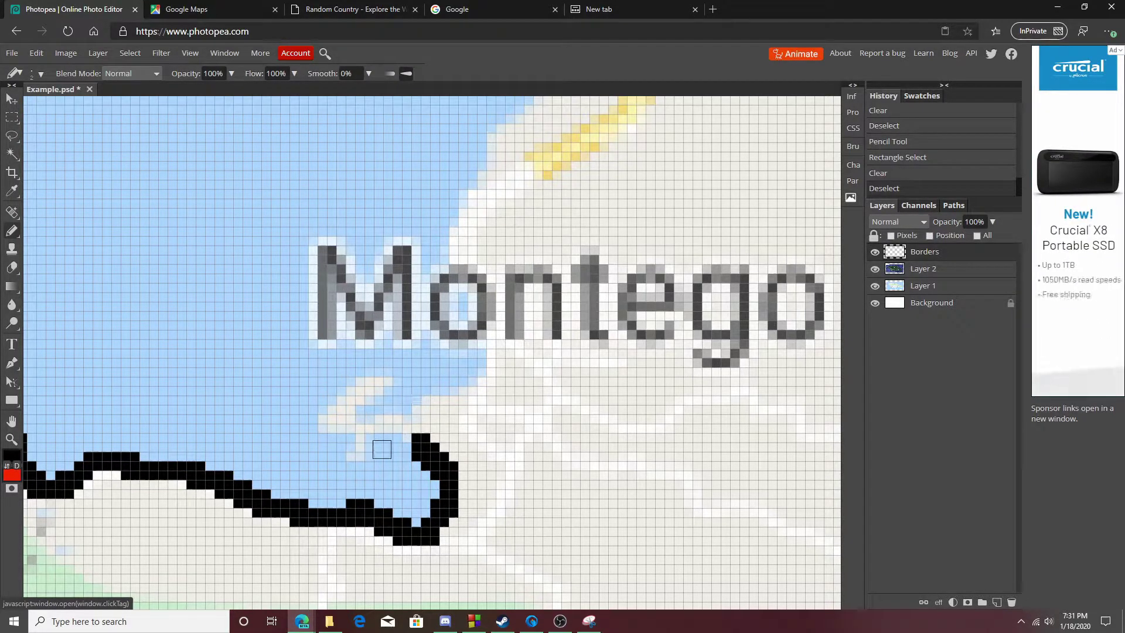
mouse_move(419, 442)
left_mouse_down()
mouse_move(363, 460)
mouse_move(334, 451)
mouse_move(324, 420)
mouse_move(344, 393)
mouse_move(389, 382)
mouse_move(431, 410)
left_mouse_up()
key("ctrl+z")
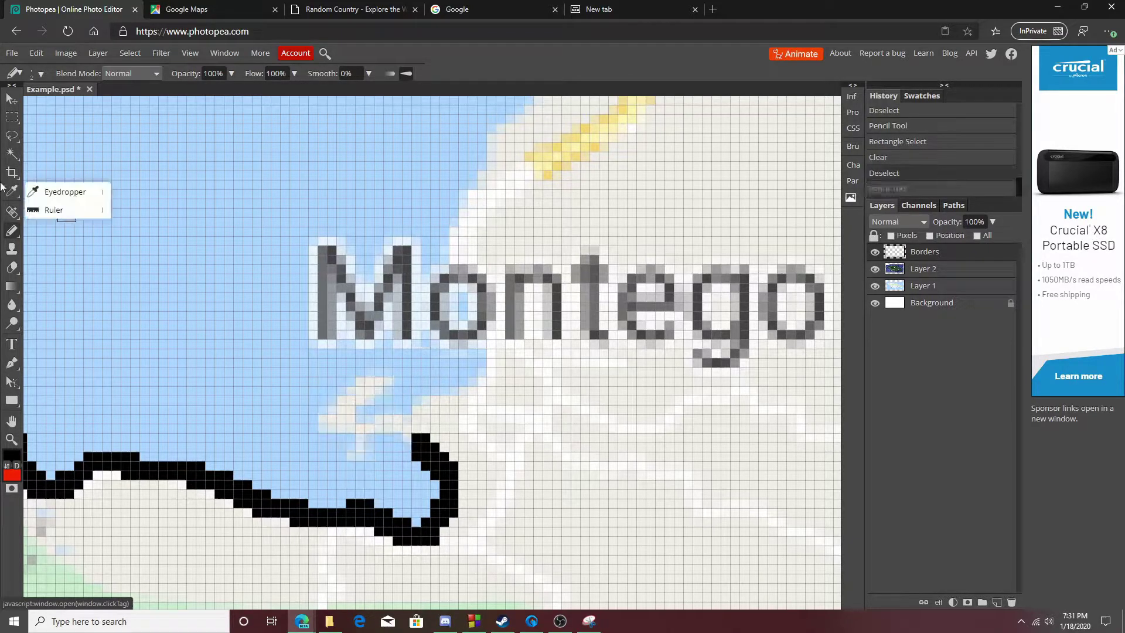
left_click(40, 74)
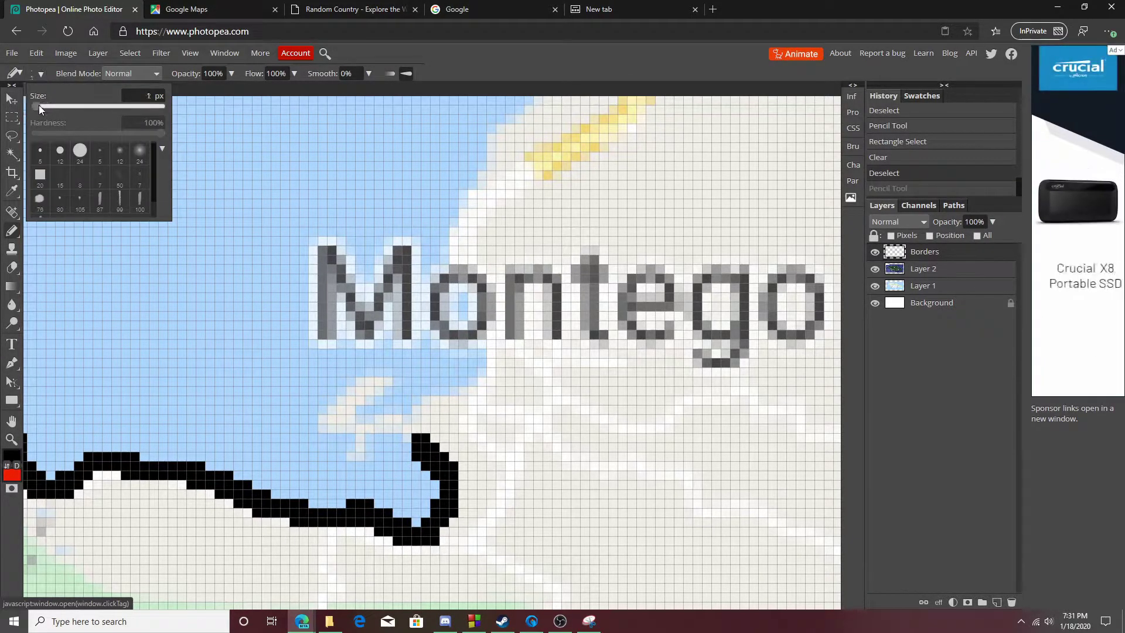
Step: Extend the harbour outline west with a 1 px line and around the peninsula's southern spur
left_click(408, 446)
mouse_move(396, 438)
left_mouse_down()
mouse_move(371, 438)
mouse_move(363, 463)
left_mouse_up()
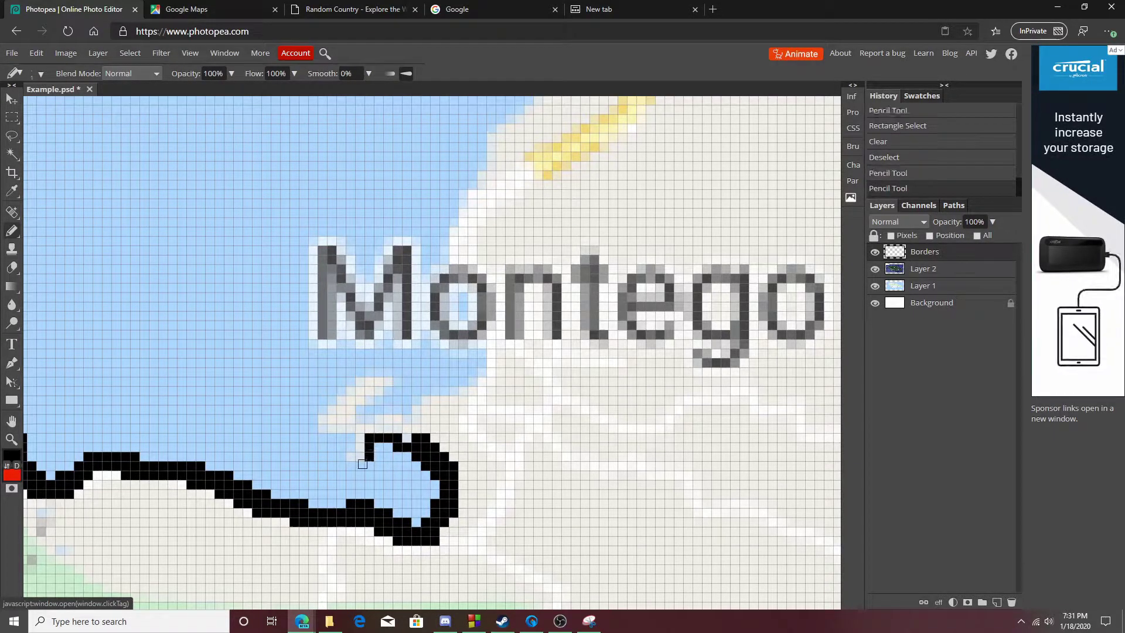
left_click(351, 466)
left_click(341, 466)
left_click(342, 456)
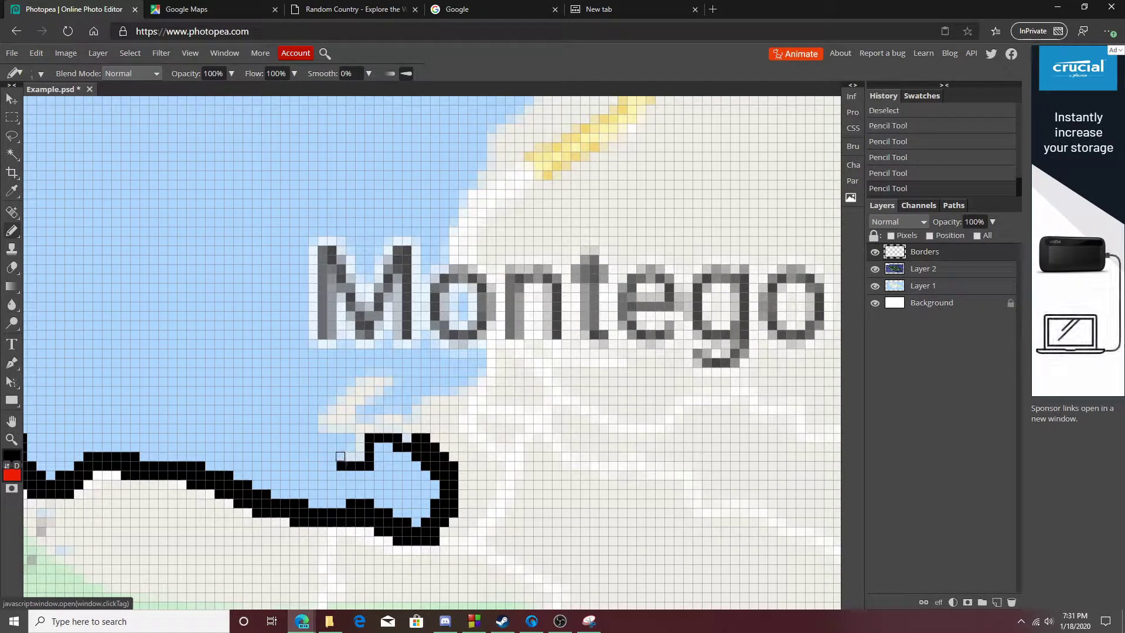
Step: Erase the excess pixels on the peninsula's southern spur and continue the 1 px outline around its western edge
key("e")
left_click(369, 466)
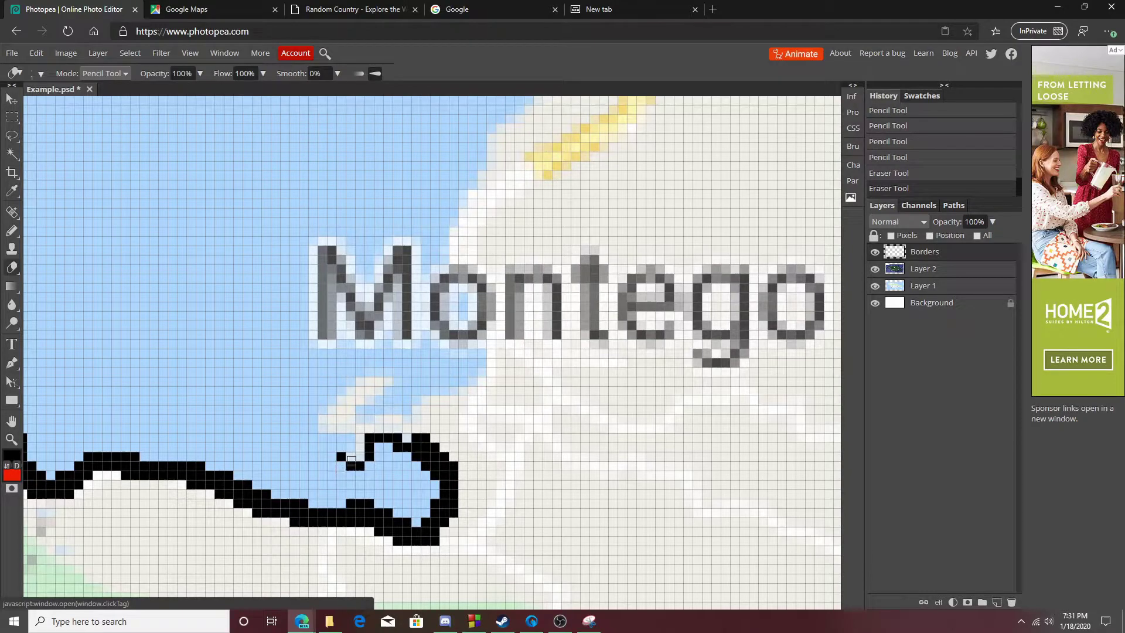
key("b")
left_click(351, 444)
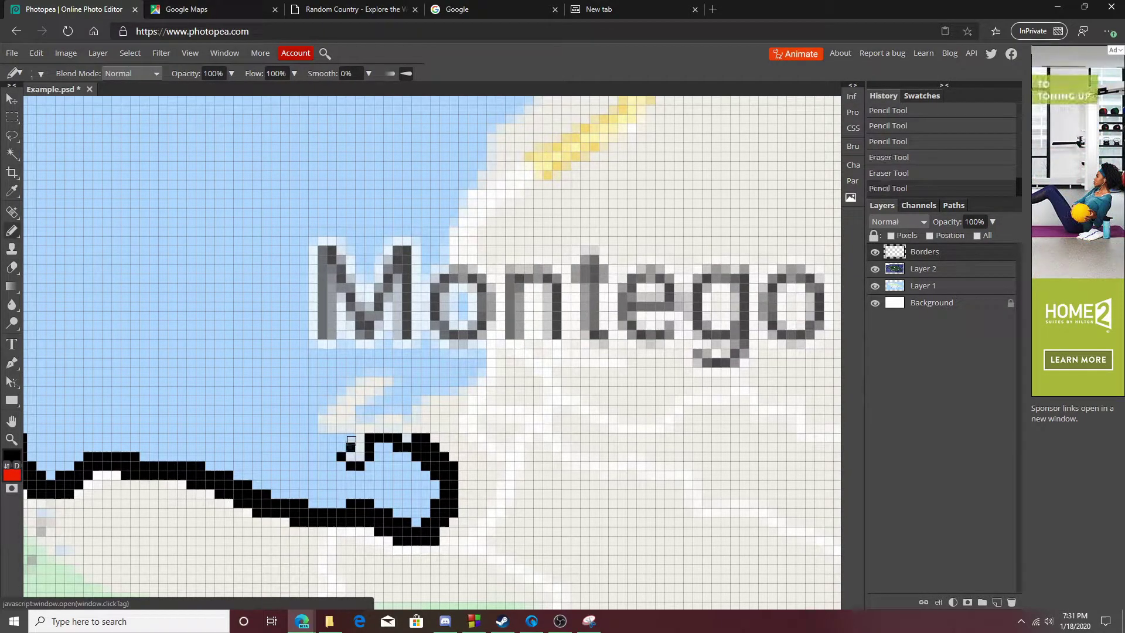
mouse_move(321, 437)
left_mouse_down()
mouse_move(312, 416)
mouse_move(331, 400)
left_mouse_up()
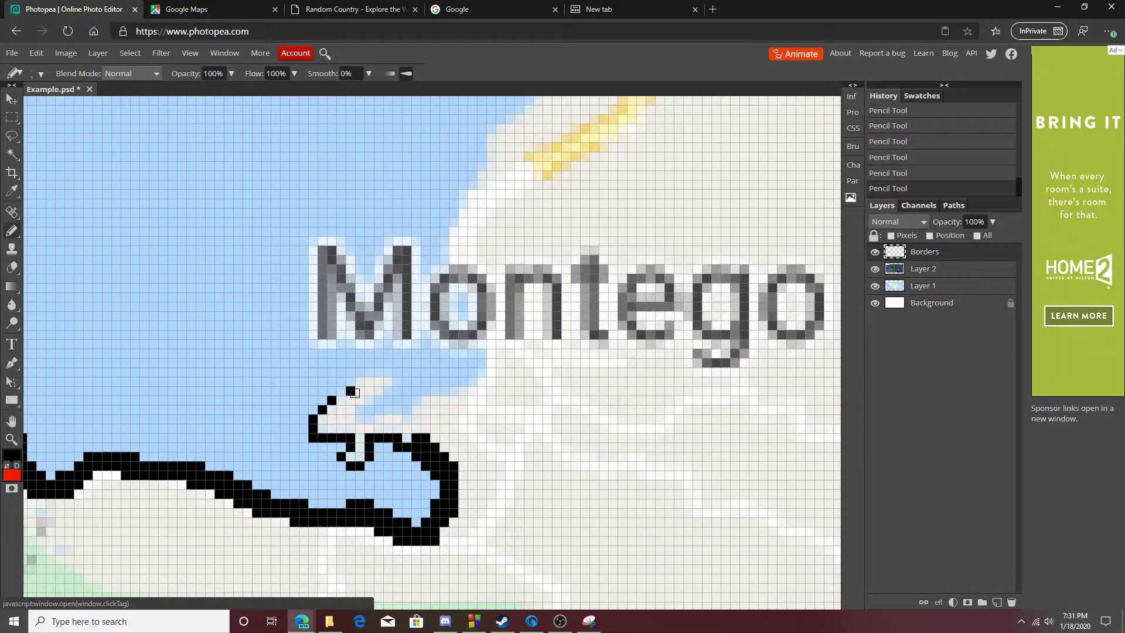
Step: Outline the peninsula's northern tip pixel by pixel in black, erasing the misplaced pixels along its edge
key("e")
key("b")
left_click(349, 382)
left_click(359, 381)
key("e")
left_click(361, 382)
key("b")
left_click(398, 381)
key("e")
left_click(397, 373)
key("b")
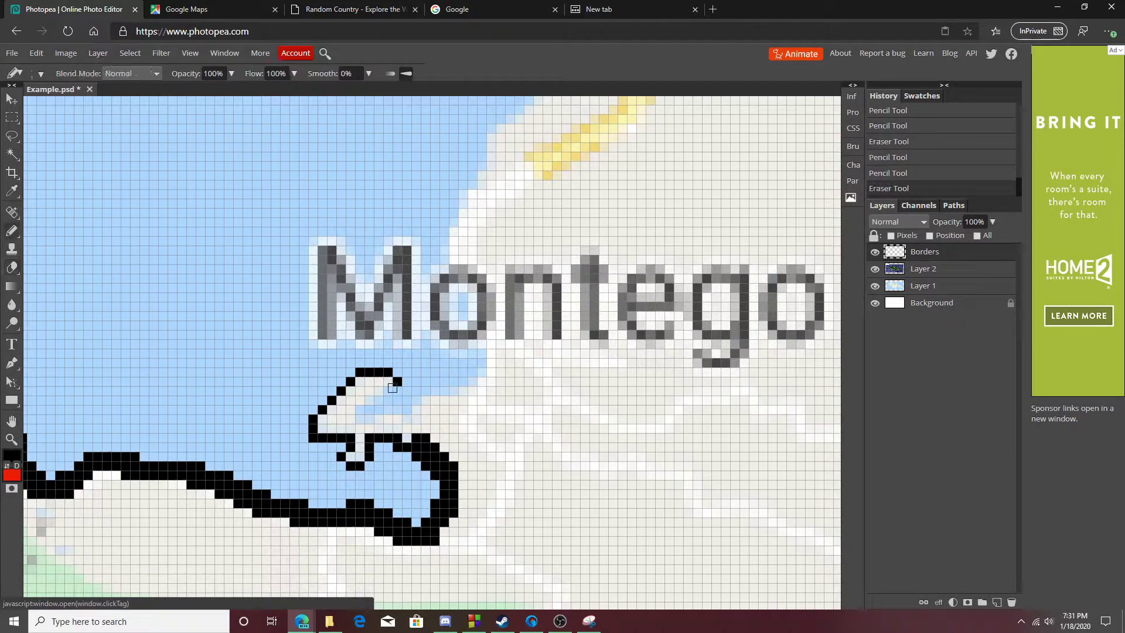
Step: Trace the inner edge of the peninsula's northern arm back into the narrow inlet
left_click(388, 391)
left_click(379, 400)
left_click(369, 409)
left_click(360, 409)
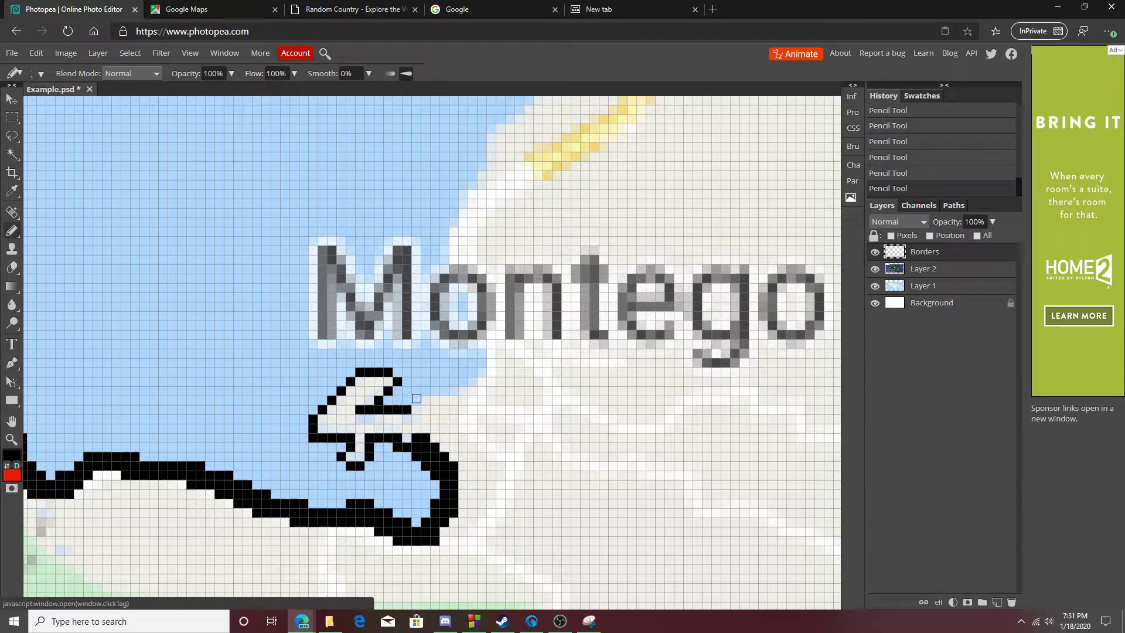
Step: Cycle through the brush and eraser tool variants
key("shift+b")
key("shift+b")
key("shift+b")
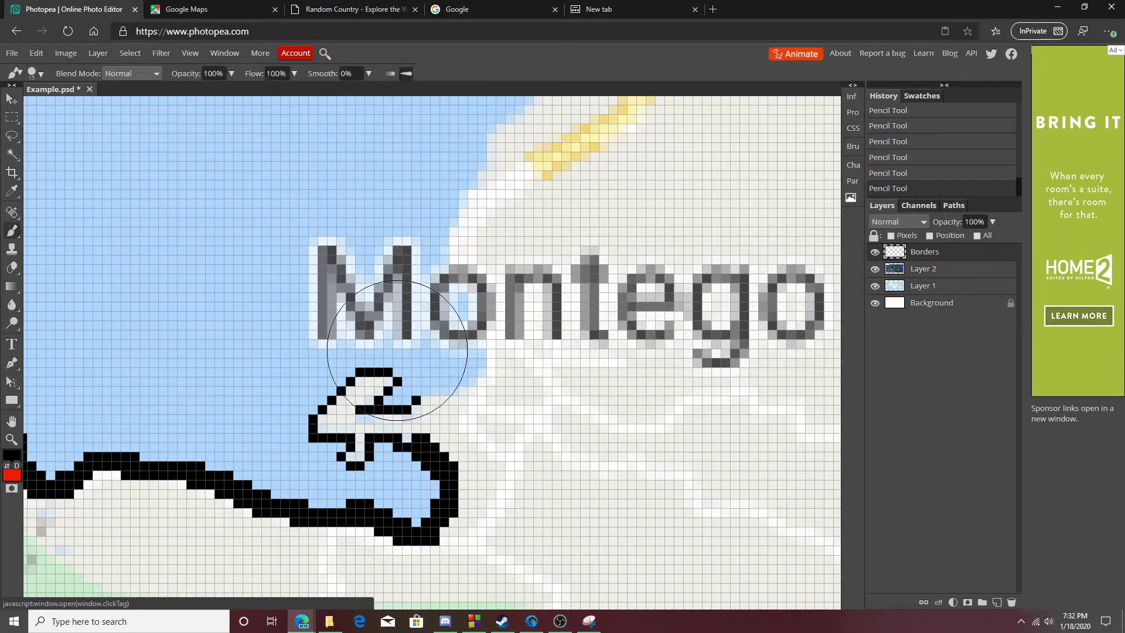
key("shift+b")
key("shift+b")
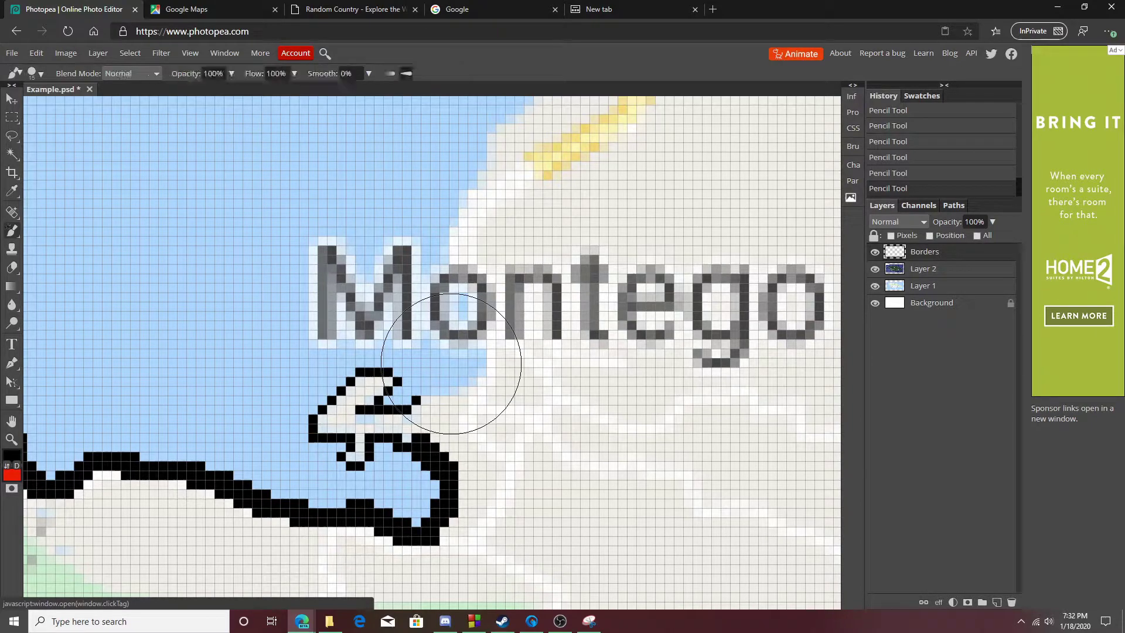
right_click(12, 231)
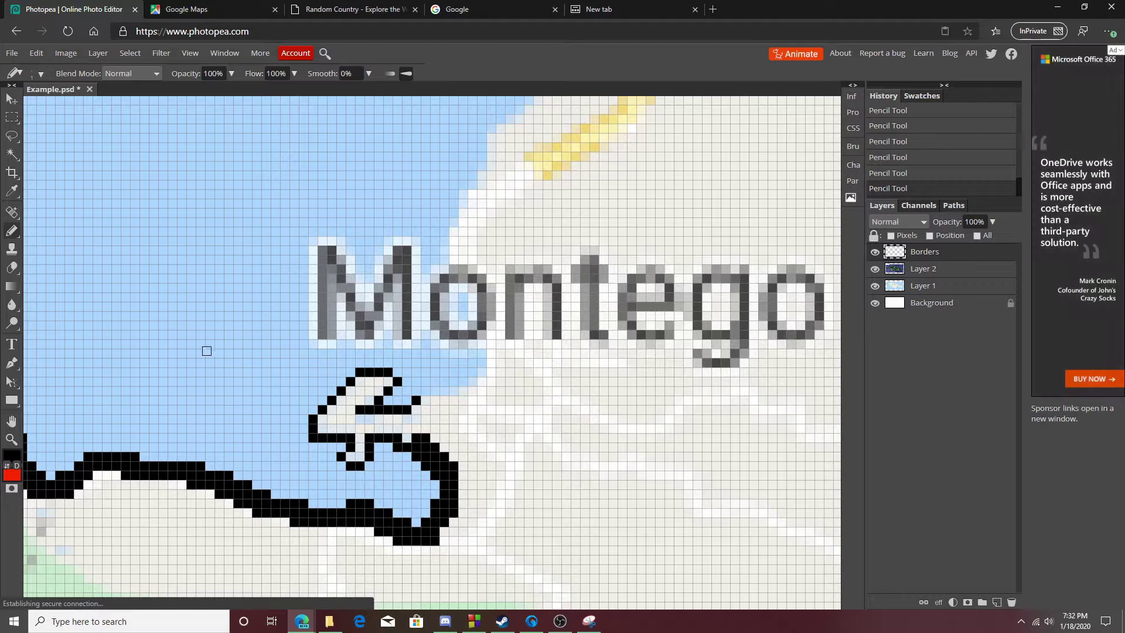
key("shift+b")
key("shift+e")
key("shift+e")
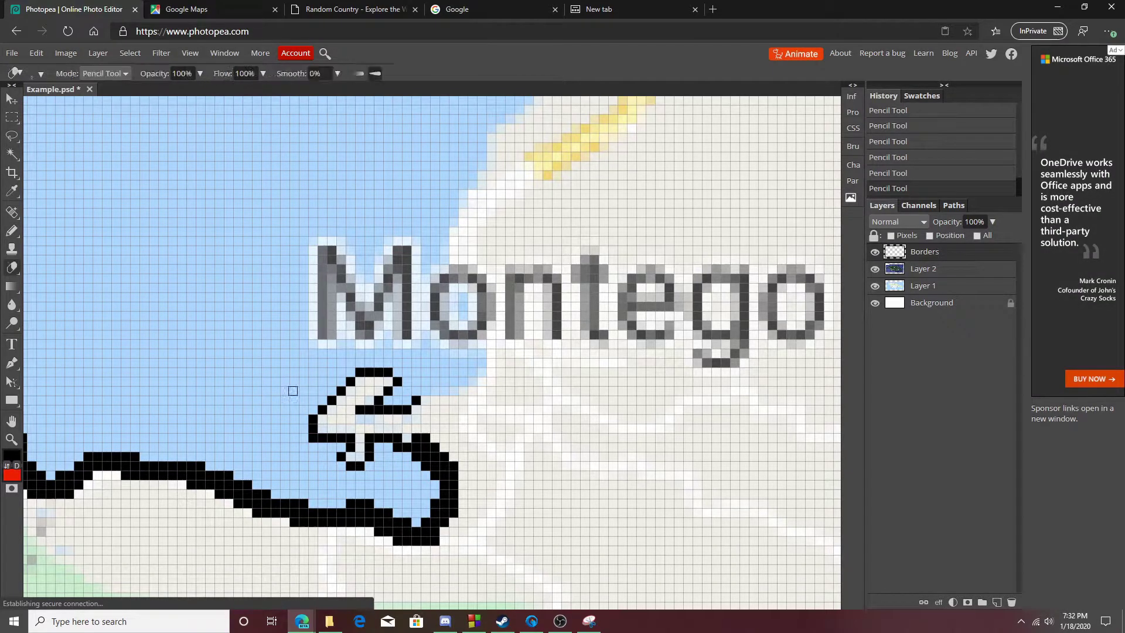
Step: Set the Pencil to 2 px and trace the coast from Montego Bay to Falmouth, undoing and erasing stray marks
key("b")
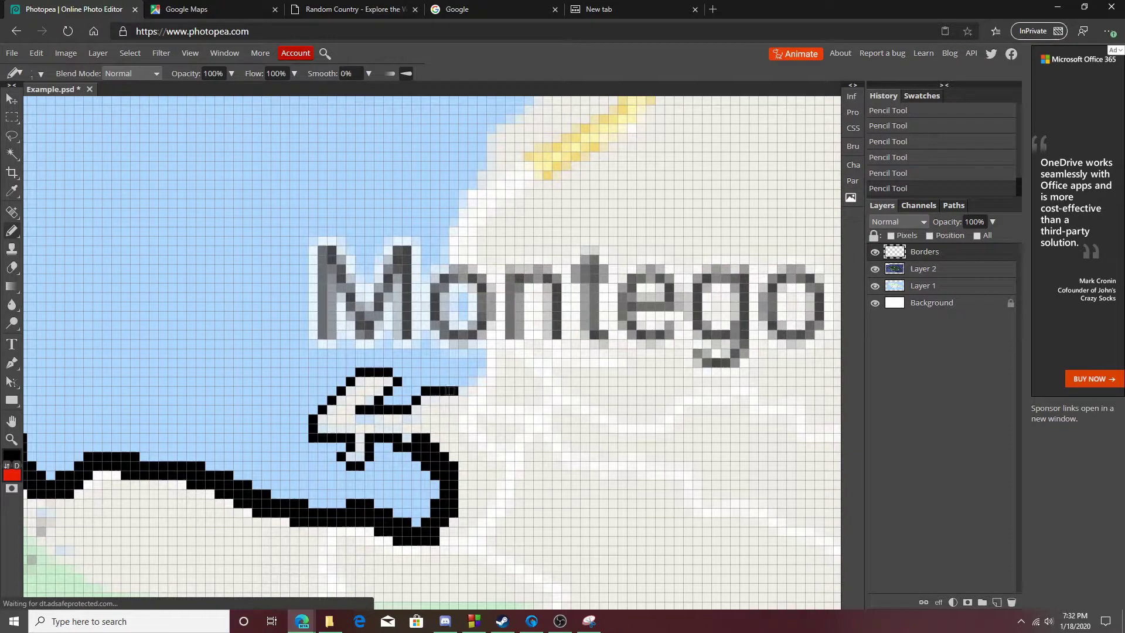
left_click(40, 74)
left_click_drag(42, 105, 47, 104)
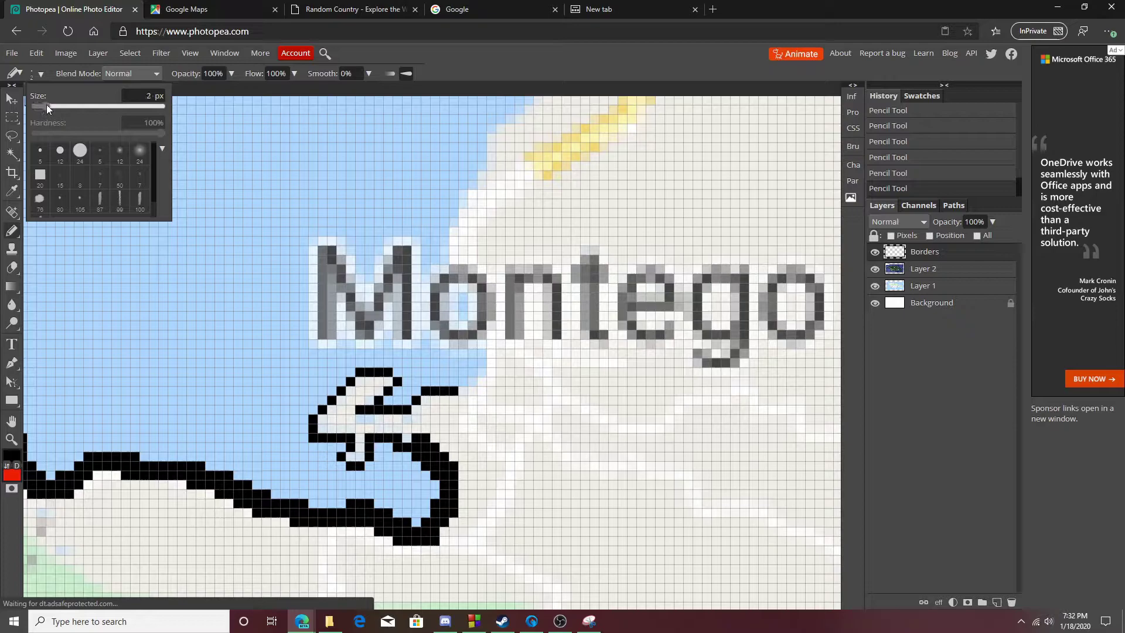
mouse_move(465, 377)
left_mouse_down()
mouse_move(458, 334)
mouse_move(470, 318)
mouse_move(460, 295)
mouse_move(440, 277)
mouse_move(469, 179)
mouse_move(508, 119)
mouse_move(474, 290)
mouse_move(324, 563)
mouse_move(287, 567)
mouse_move(277, 553)
mouse_move(430, 473)
mouse_move(621, 409)
mouse_move(753, 400)
mouse_move(550, 444)
mouse_move(307, 420)
mouse_move(329, 386)
mouse_move(453, 370)
mouse_move(648, 422)
mouse_move(824, 447)
left_mouse_up()
mouse_move(637, 427)
left_mouse_down()
mouse_move(94, 348)
mouse_move(511, 407)
mouse_move(708, 554)
mouse_move(798, 581)
left_mouse_up()
left_click_drag(712, 526, 157, 207)
left_click_drag(359, 192, 369, 380)
key("ctrl+z")
key("e")
mouse_move(258, 258)
left_mouse_down()
mouse_move(216, 253)
mouse_move(212, 268)
mouse_move(122, 232)
mouse_move(124, 184)
mouse_move(123, 209)
mouse_move(159, 201)
mouse_move(201, 256)
mouse_move(279, 255)
mouse_move(208, 241)
mouse_move(253, 244)
mouse_move(241, 260)
mouse_move(172, 249)
mouse_move(133, 215)
mouse_move(234, 210)
left_mouse_up()
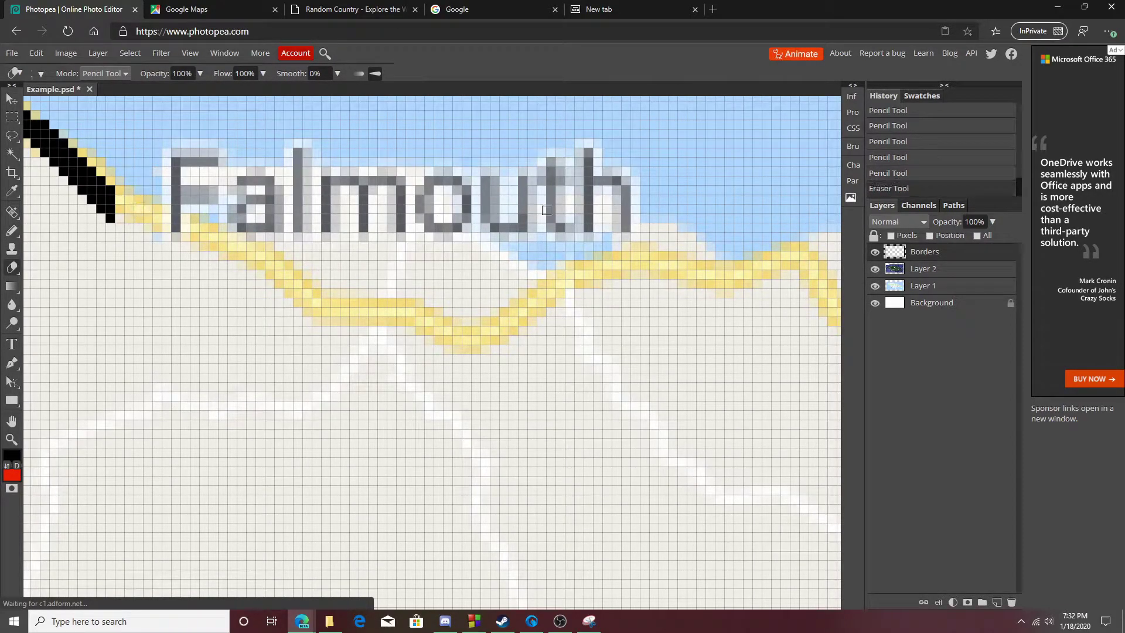
Step: Raise Layer 2's opacity to 100% to reveal the satellite image, and reselect the Borders layer
left_click(934, 274)
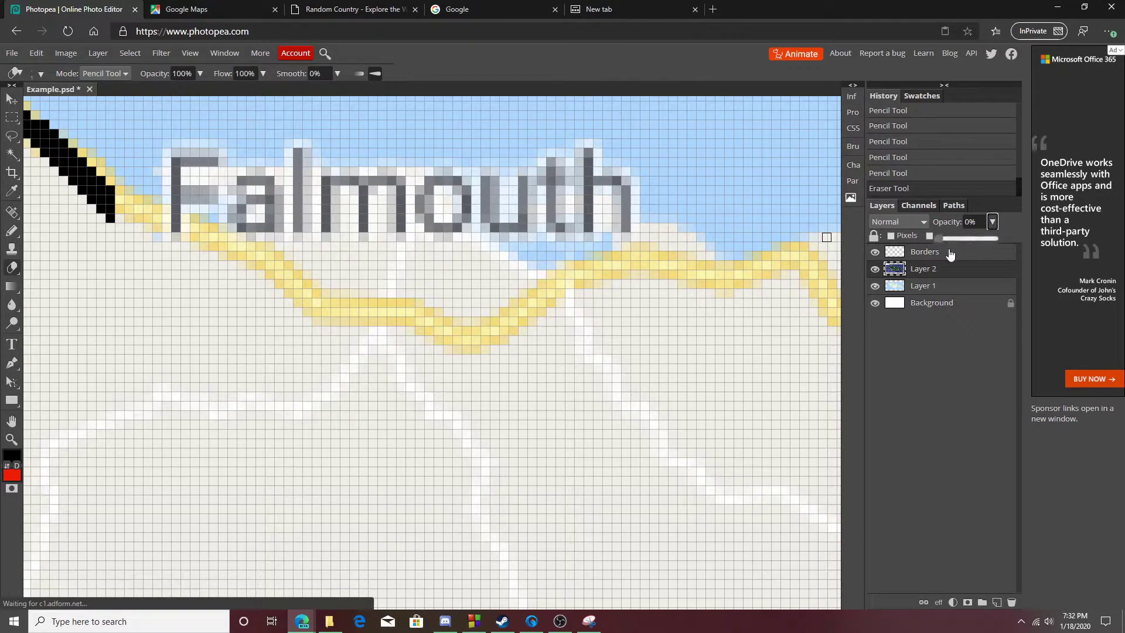
left_click_drag(939, 240, 1025, 234)
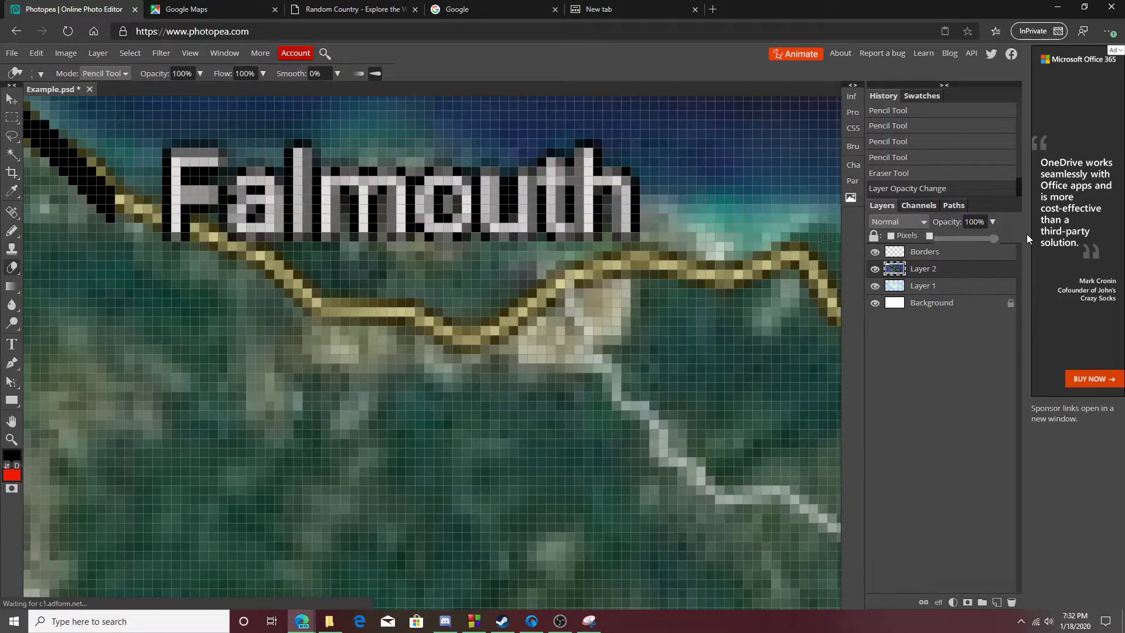
left_click(938, 252)
Step: Trace the coastline behind the Falmouth label and further east over the satellite image, erasing misplaced pixels
left_click_drag(138, 186, 207, 309)
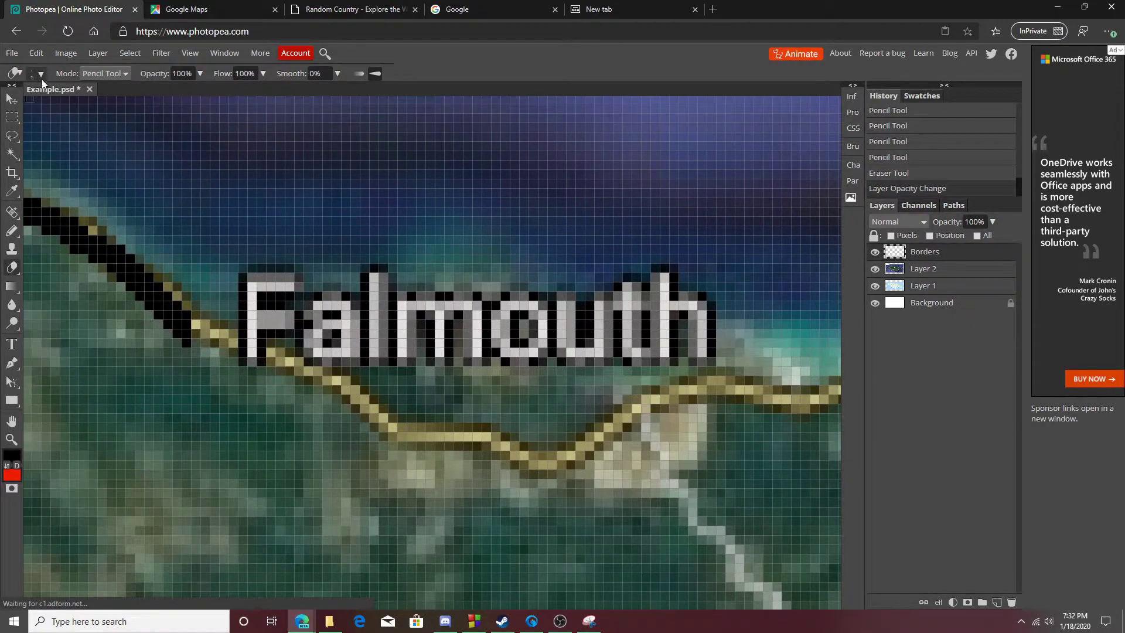
right_click(11, 117)
right_click(12, 172)
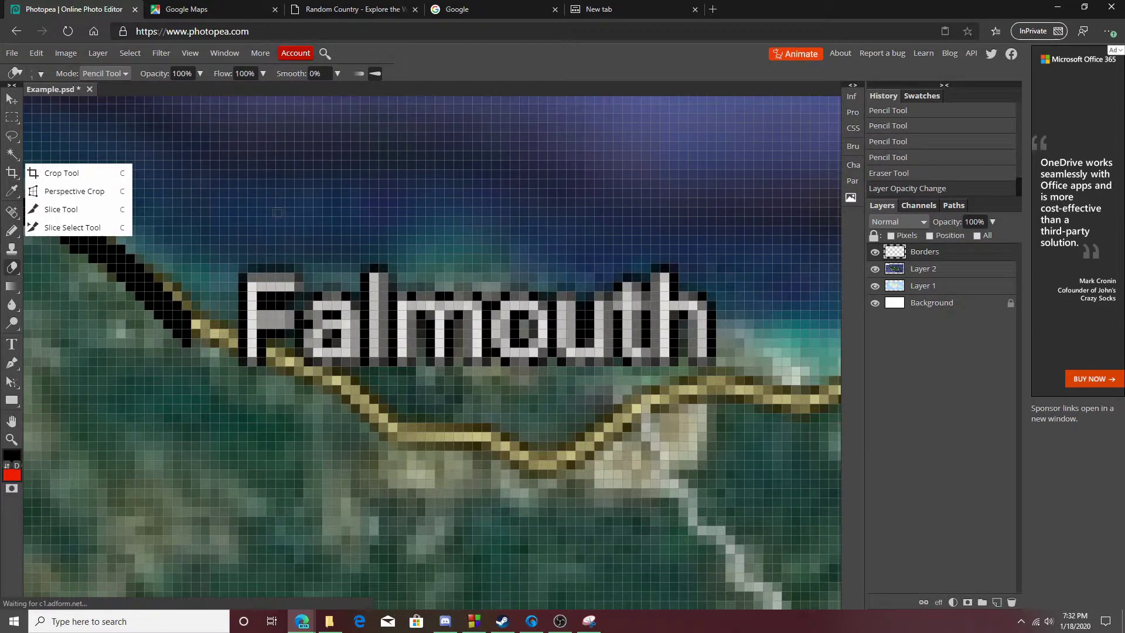
left_click(500, 65)
key("b")
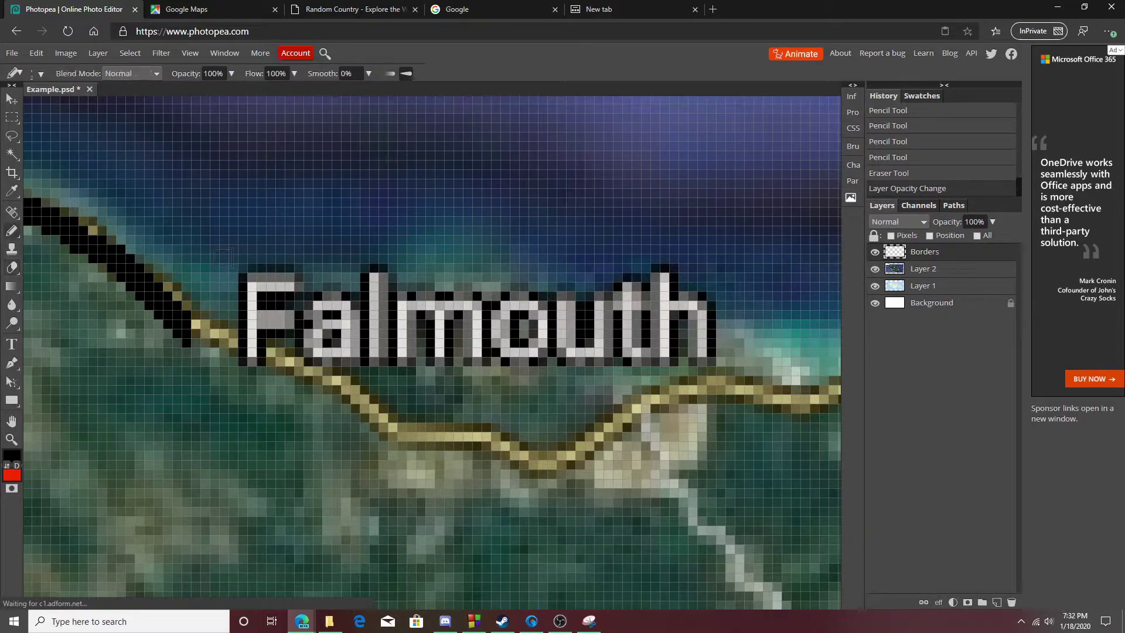
mouse_move(196, 322)
left_mouse_down()
mouse_move(282, 320)
mouse_move(466, 258)
mouse_move(574, 277)
mouse_move(798, 346)
left_mouse_up()
left_click_drag(693, 321, 211, 319)
mouse_move(317, 349)
left_mouse_down()
mouse_move(236, 366)
mouse_move(142, 325)
left_mouse_up()
key("e")
mouse_move(246, 346)
left_mouse_down()
mouse_move(192, 329)
mouse_move(206, 308)
mouse_move(222, 323)
mouse_move(169, 321)
mouse_move(237, 331)
left_mouse_up()
key("b")
left_click(202, 353)
Step: Select Layer 2 and toggle its visibility to compare the satellite image with the default map
left_click(881, 273)
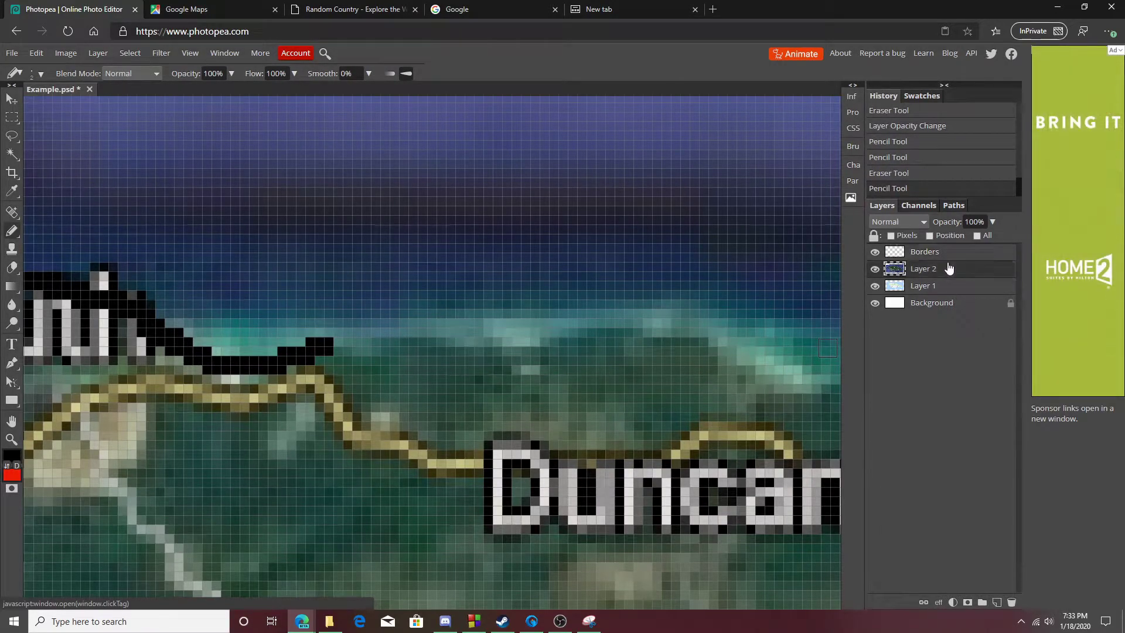
left_click(877, 270)
left_click(877, 270)
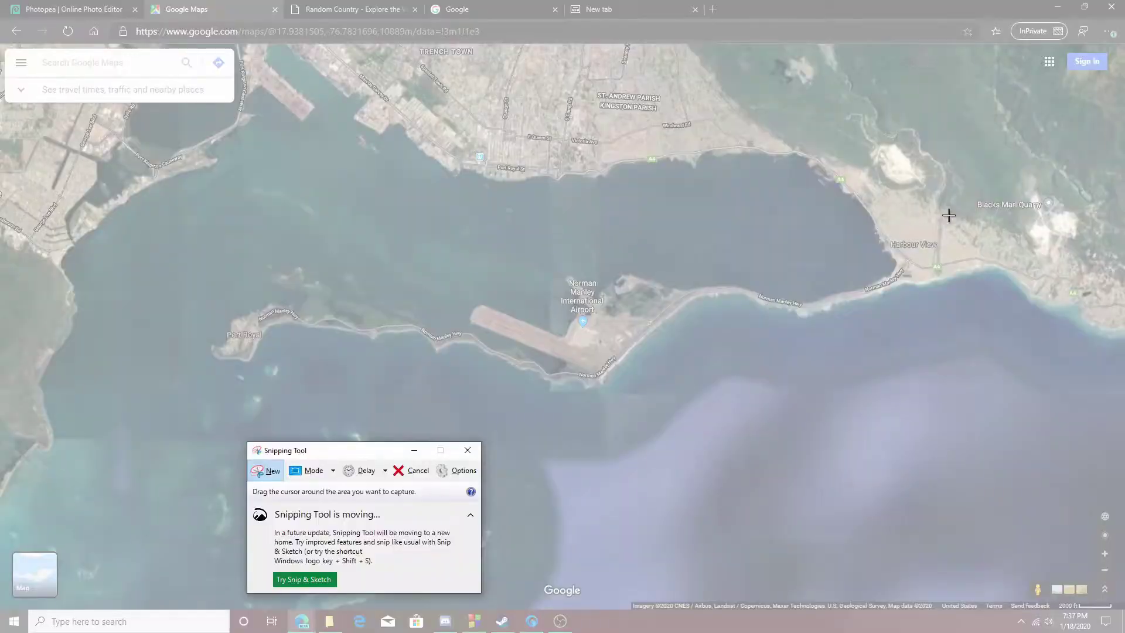
Step: Snip the Norman Manley airport peninsula from the Google Maps satellite view and paste it into the Photopea map
left_click_drag(956, 211, 371, 417)
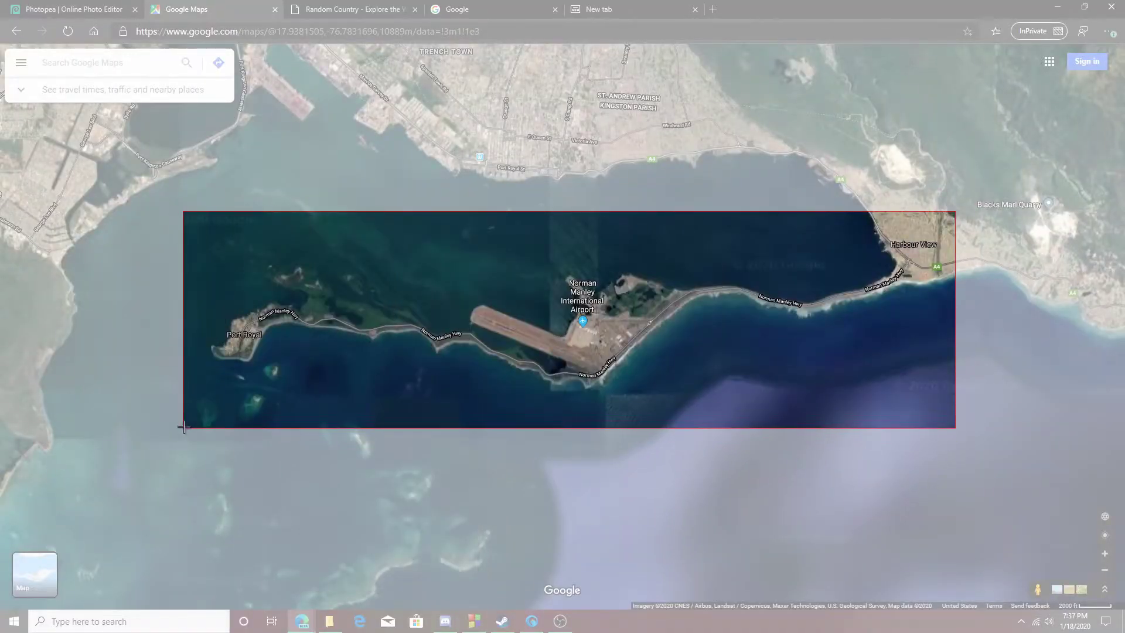
left_click_drag(954, 208, 184, 427)
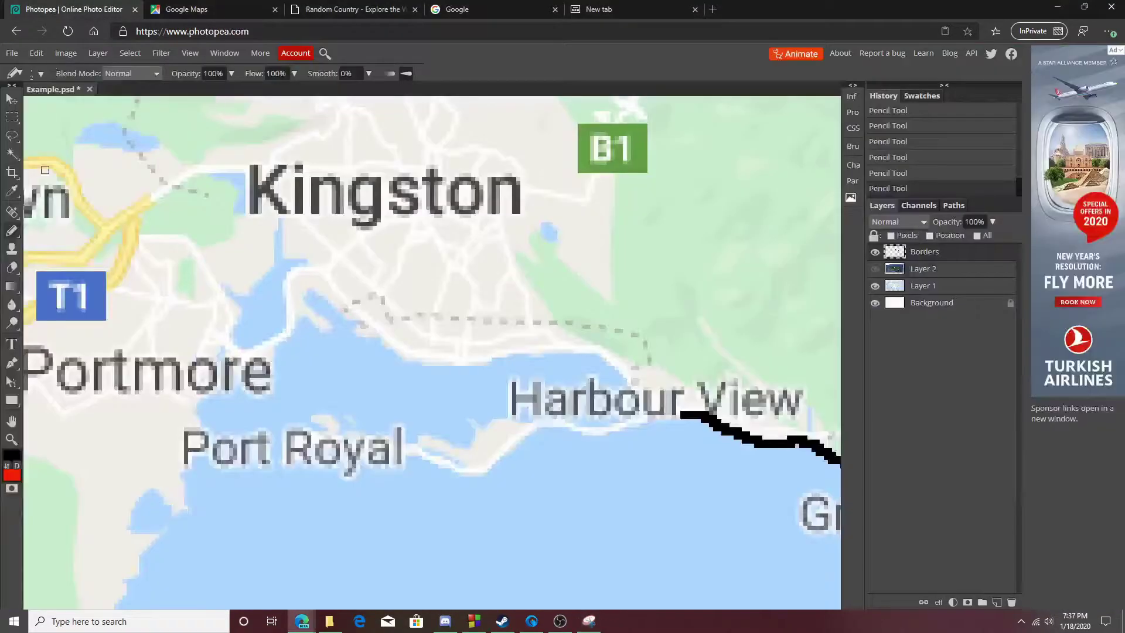
left_click(11, 438)
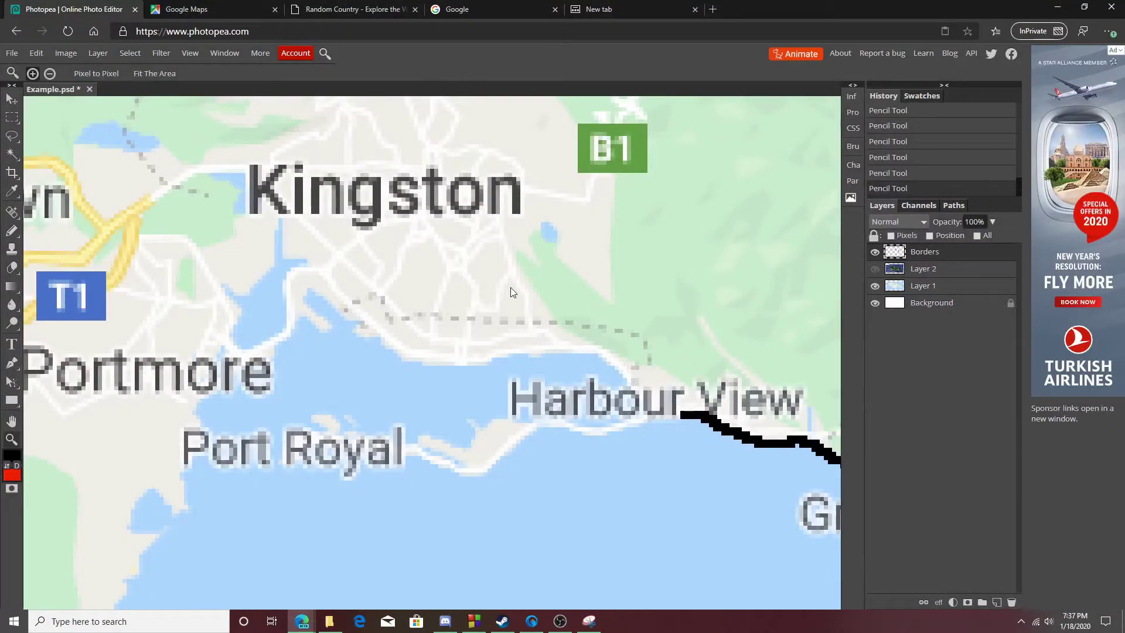
scroll(530, 287, "down", 5)
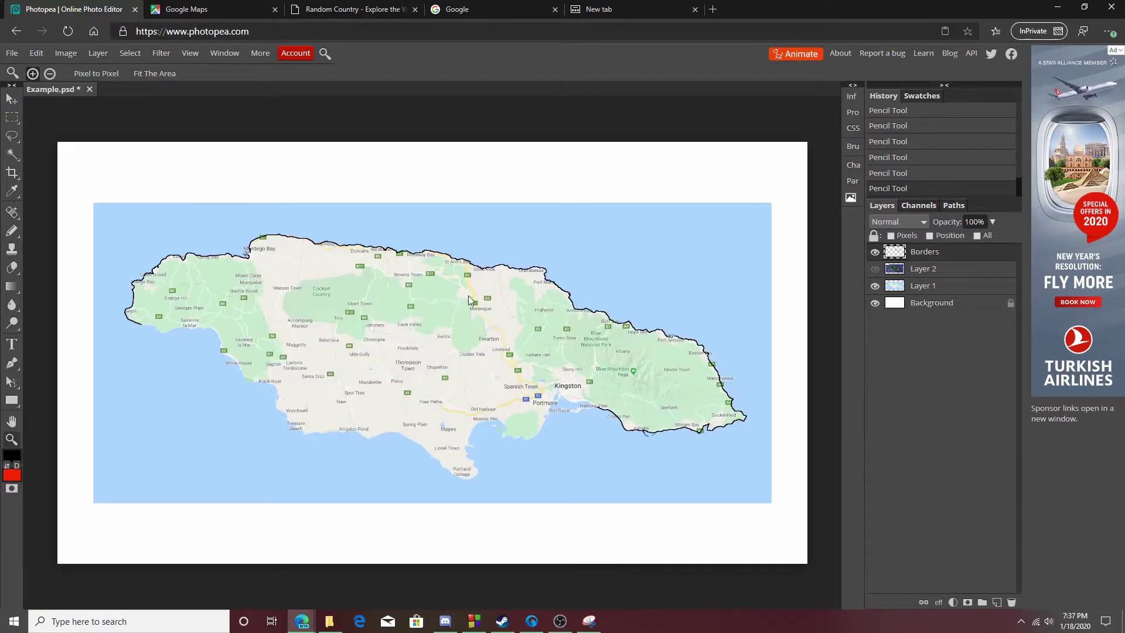
key("ctrl+v")
Step: Move the pasted snip over the island and reposition it with Free Transform to X 920 px, Y 352 px
left_click(11, 99)
left_click_drag(473, 184, 607, 371)
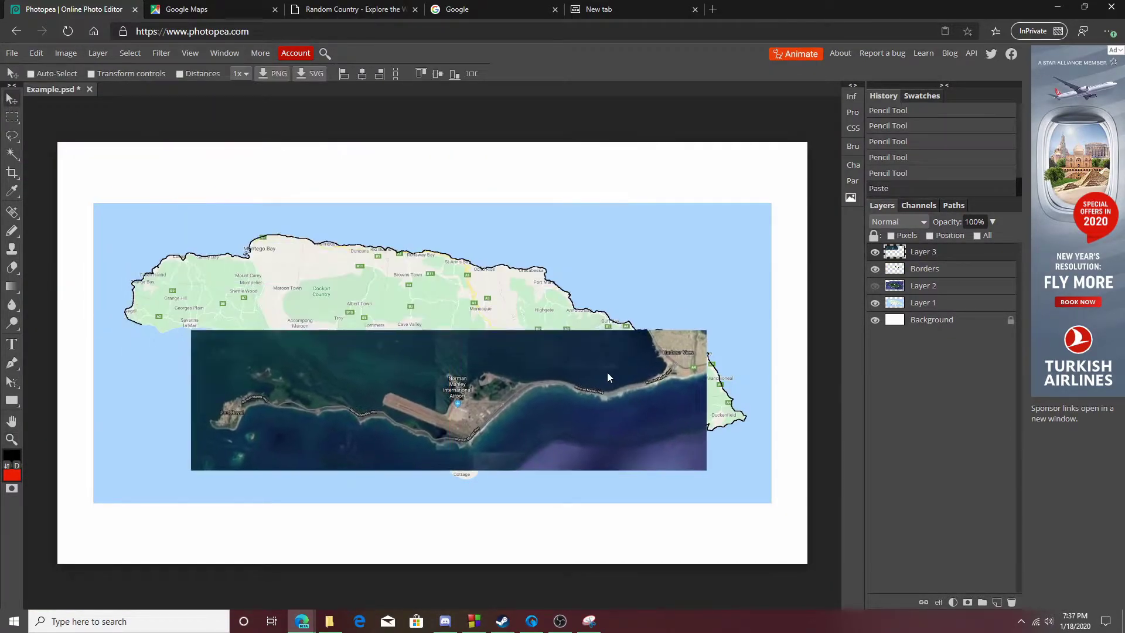
left_click(36, 53)
left_click(86, 289)
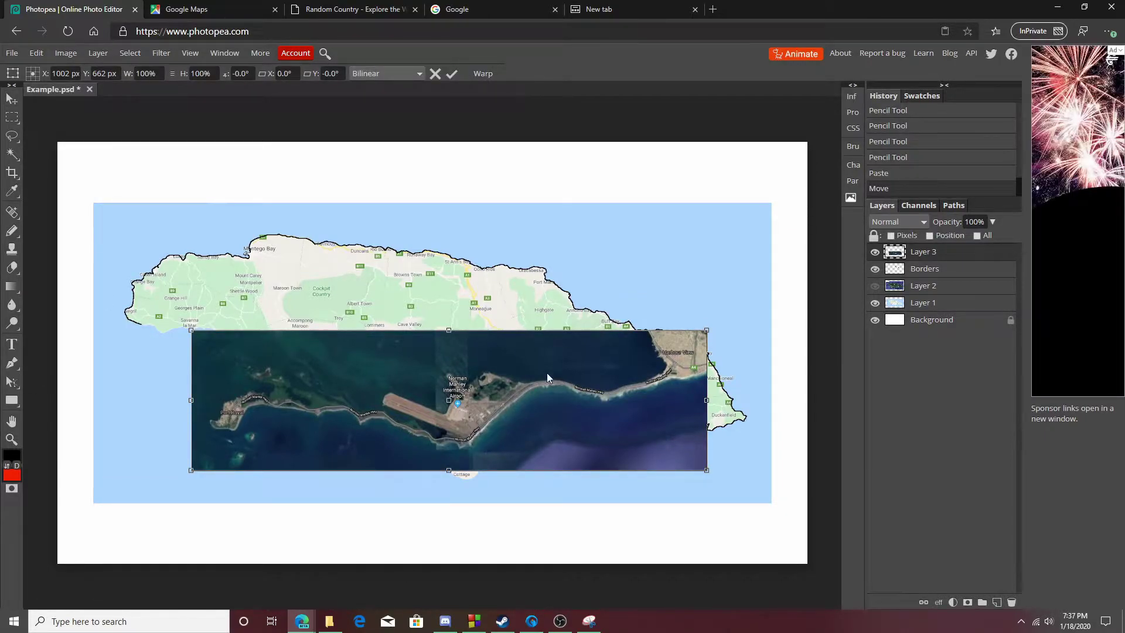
left_click_drag(551, 368, 516, 247)
key("m")
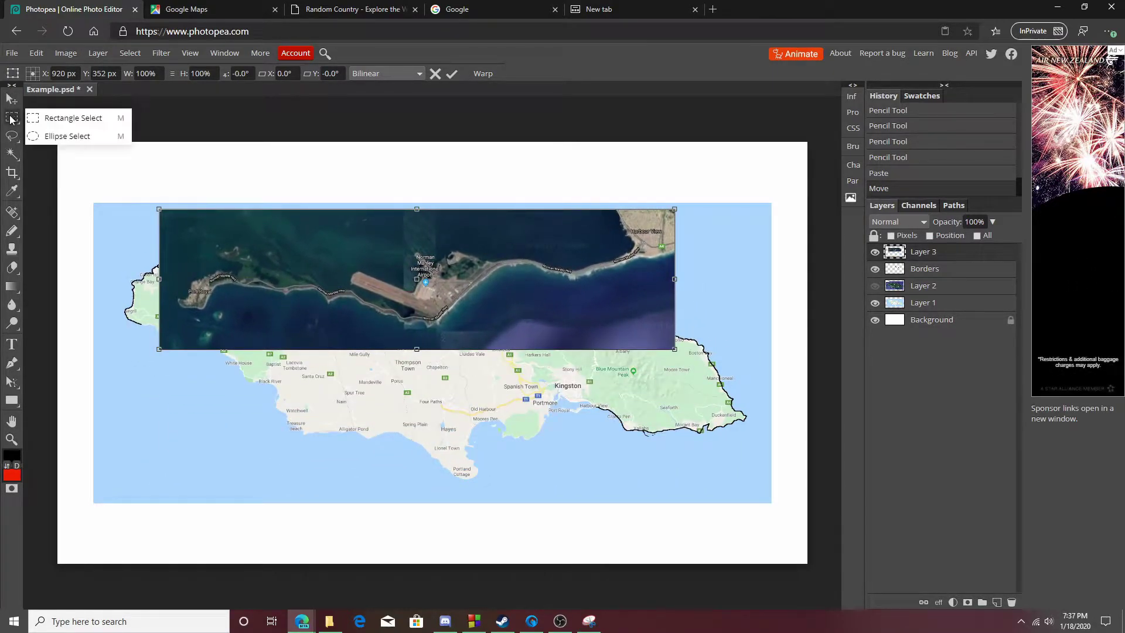
Step: Move the satellite snip down over the island's centre, and then back up toward its northwestern part
key("v")
left_click_drag(371, 267, 457, 371)
left_click(36, 53)
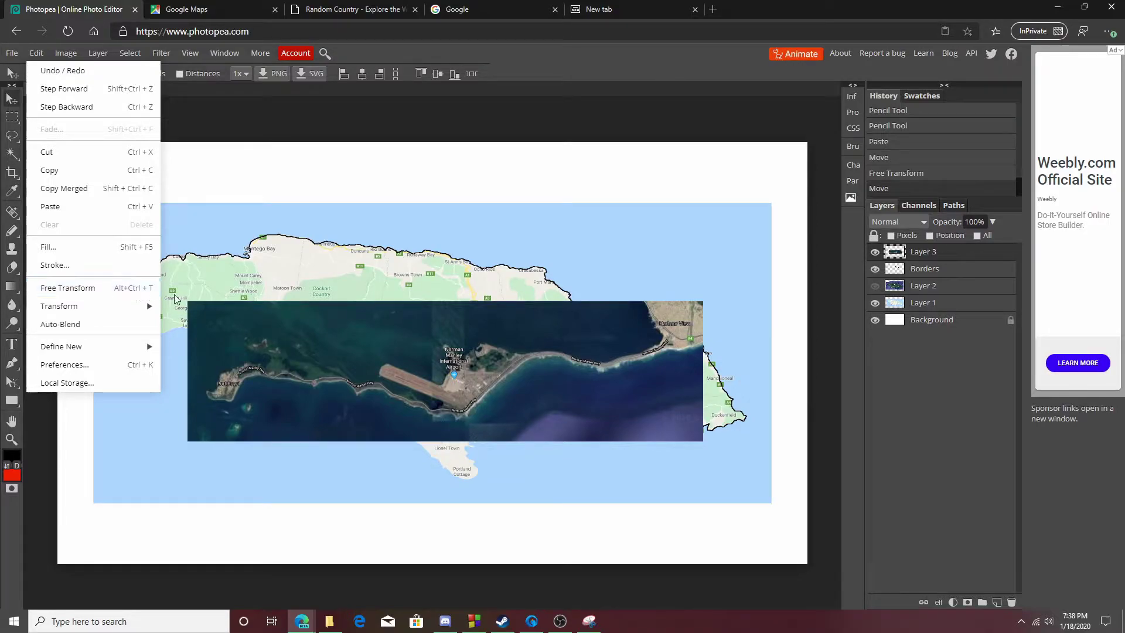
left_click_drag(439, 364, 338, 282)
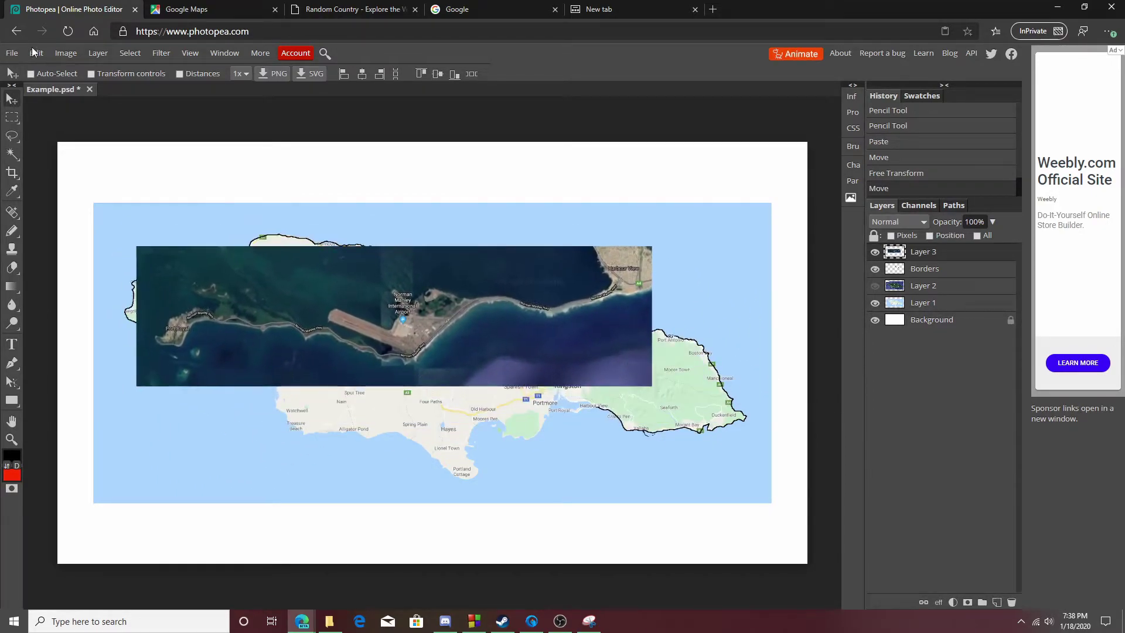
Step: Shrink the satellite snip with Free Transform and place it across the middle of the island
left_click(12, 53)
mouse_move(43, 54)
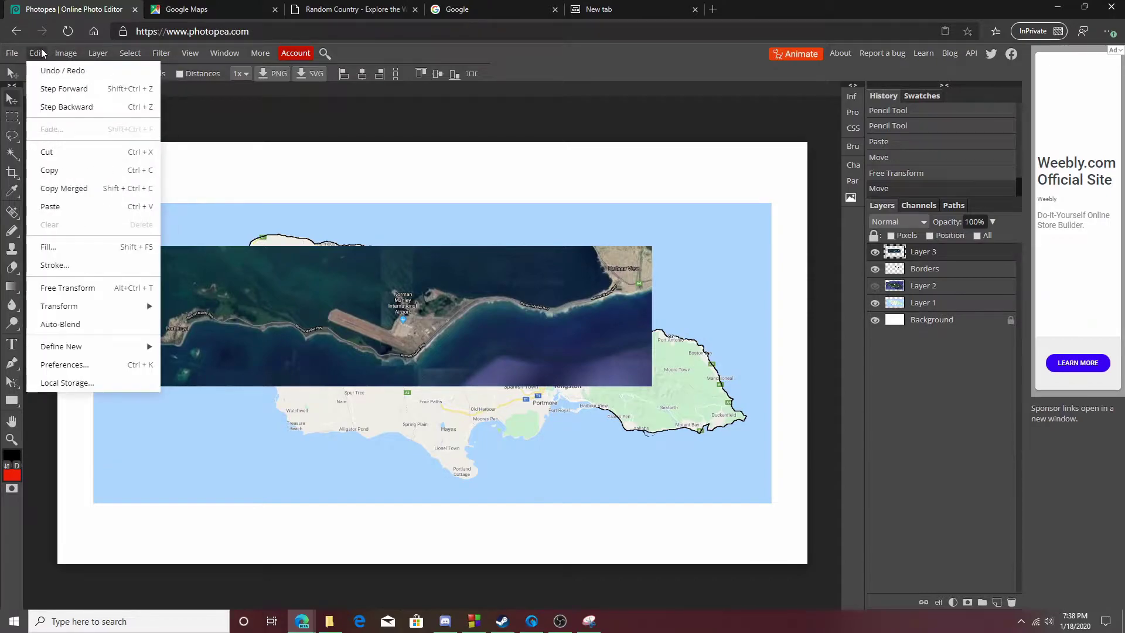
left_click(78, 288)
left_click_drag(371, 279, 417, 300)
left_click_drag(678, 271, 600, 305)
Step: Compare the history states, revert to the first Free Transform and move the snip to X 824 px, Y 402 px
left_click(921, 174)
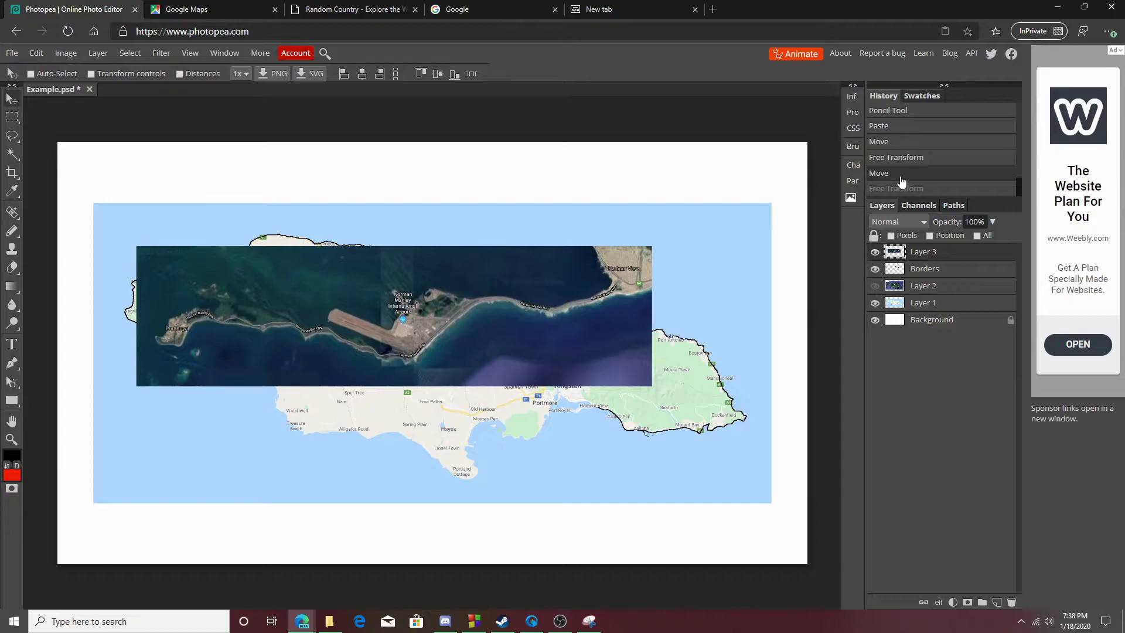
left_click(915, 158)
left_click(919, 188)
left_click(922, 175)
left_click(925, 189)
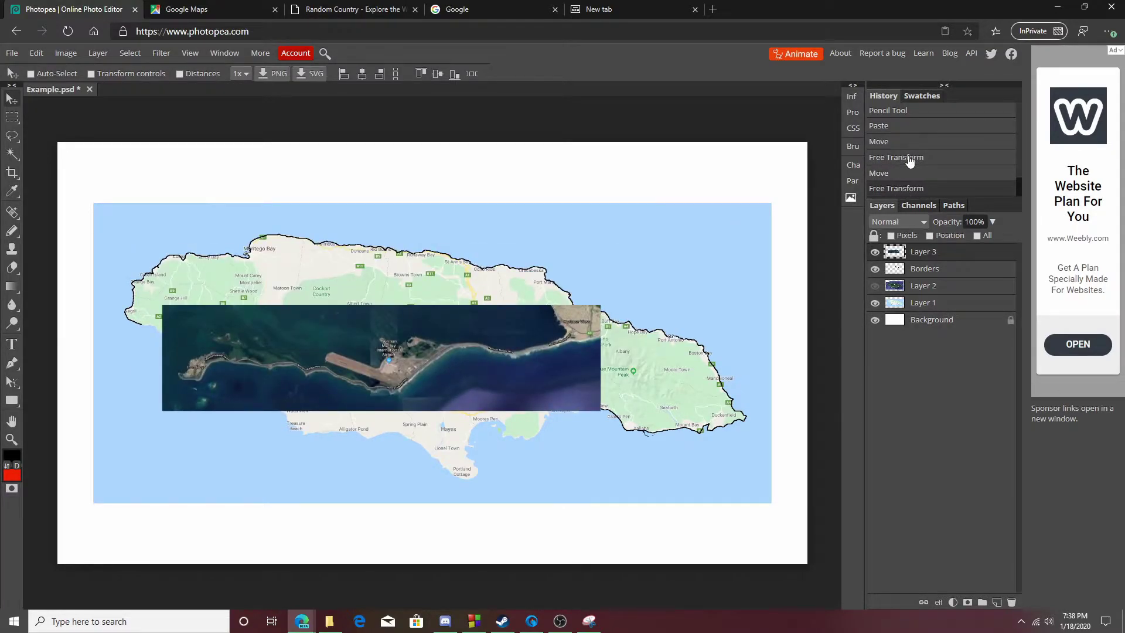
left_click(929, 159)
left_click_drag(438, 260, 400, 280)
left_click(33, 53)
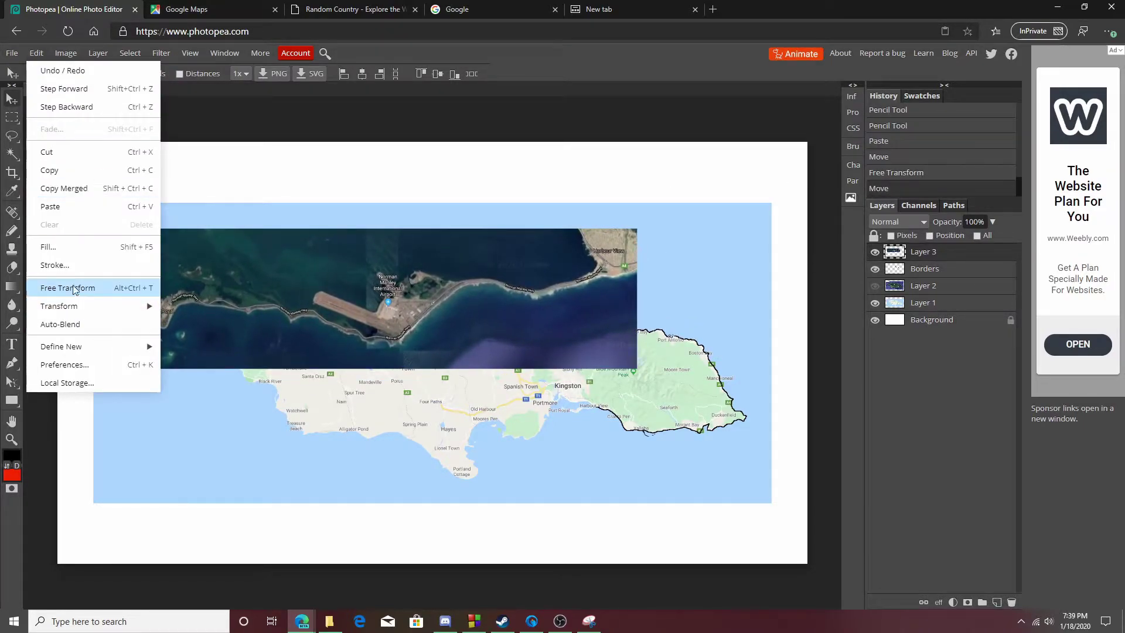
left_click(88, 289)
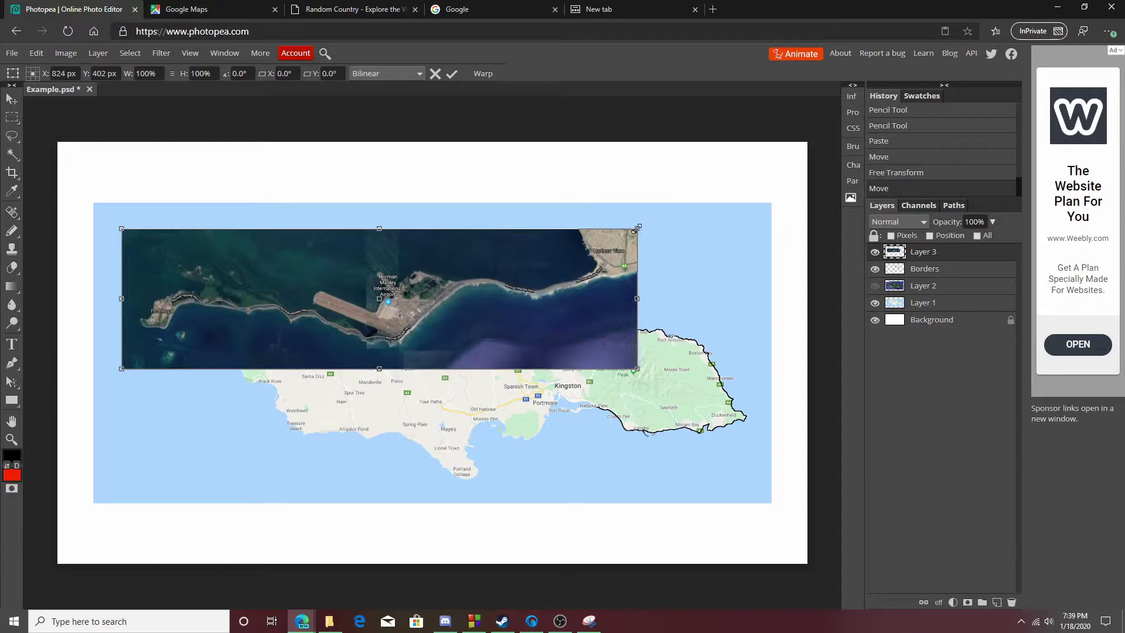
mouse_move(637, 227)
left_mouse_down()
mouse_move(625, 218)
mouse_move(620, 235)
left_mouse_up()
key("Escape")
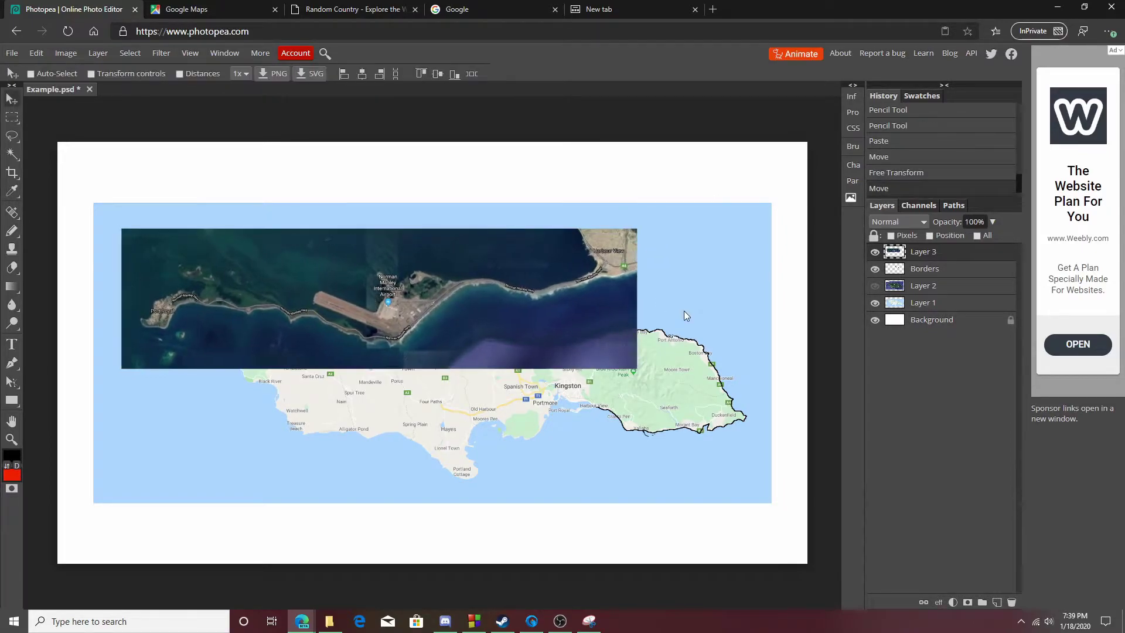
Step: Shrink the satellite snip with Free Transform and place it over the south coast below Kingston, at about X 1242 px, Y 735 px
left_click(37, 53)
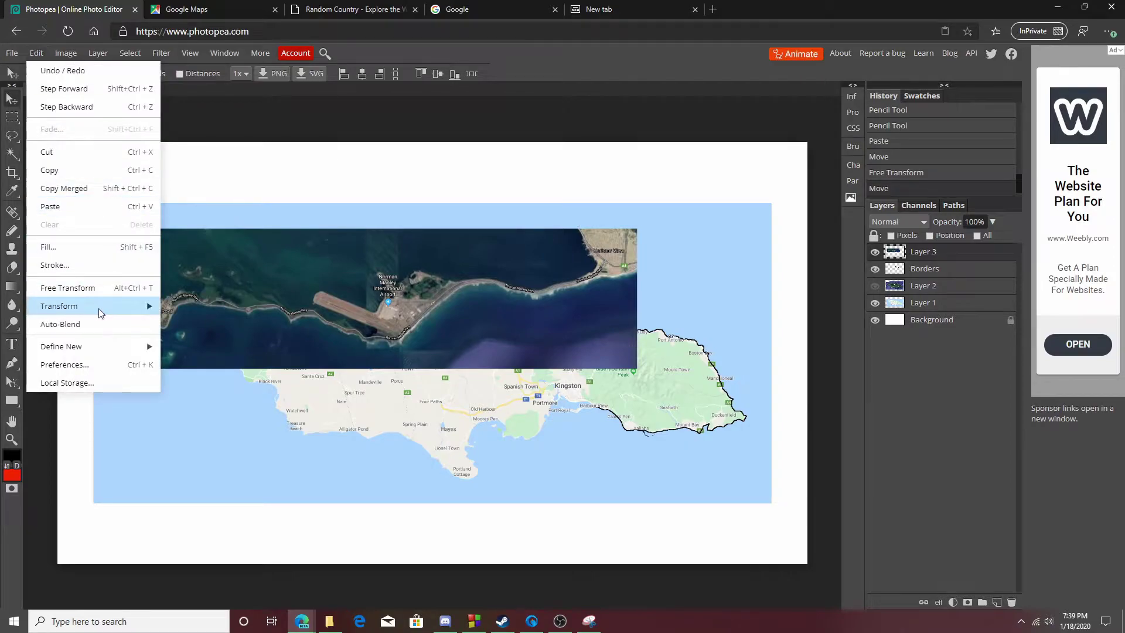
left_click(88, 289)
left_click_drag(639, 227, 312, 317)
left_click_drag(250, 351, 666, 448)
key("Return")
Step: Lower the opacity of Layer 3 to 23% so the map shows through the satellite snip
key("z")
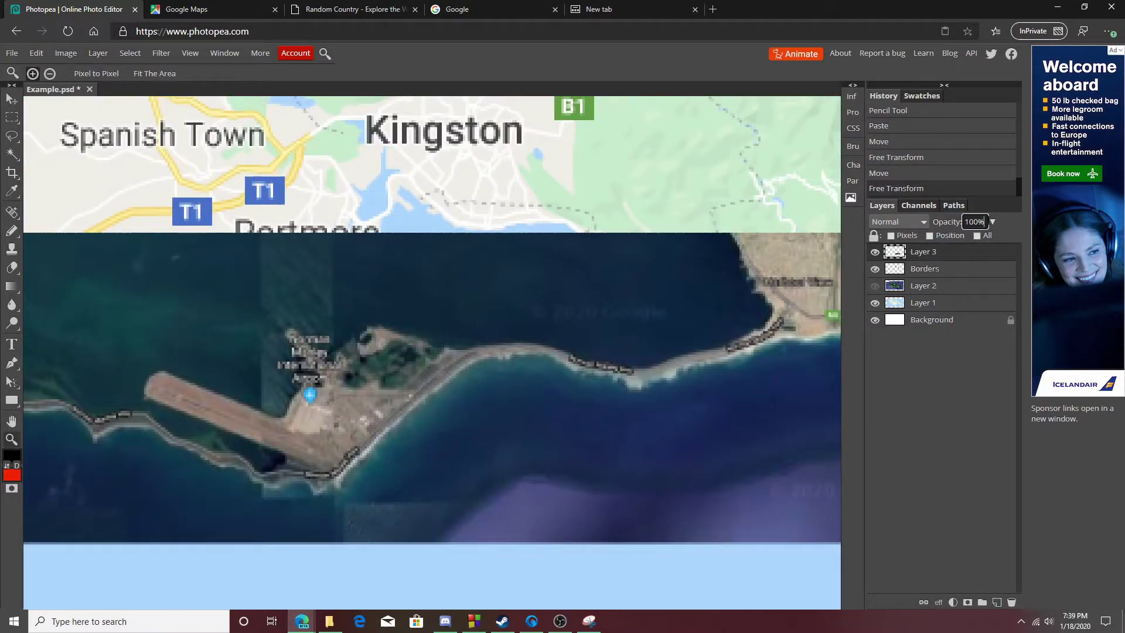
left_click_drag(987, 237, 952, 245)
left_click_drag(274, 320, 382, 296)
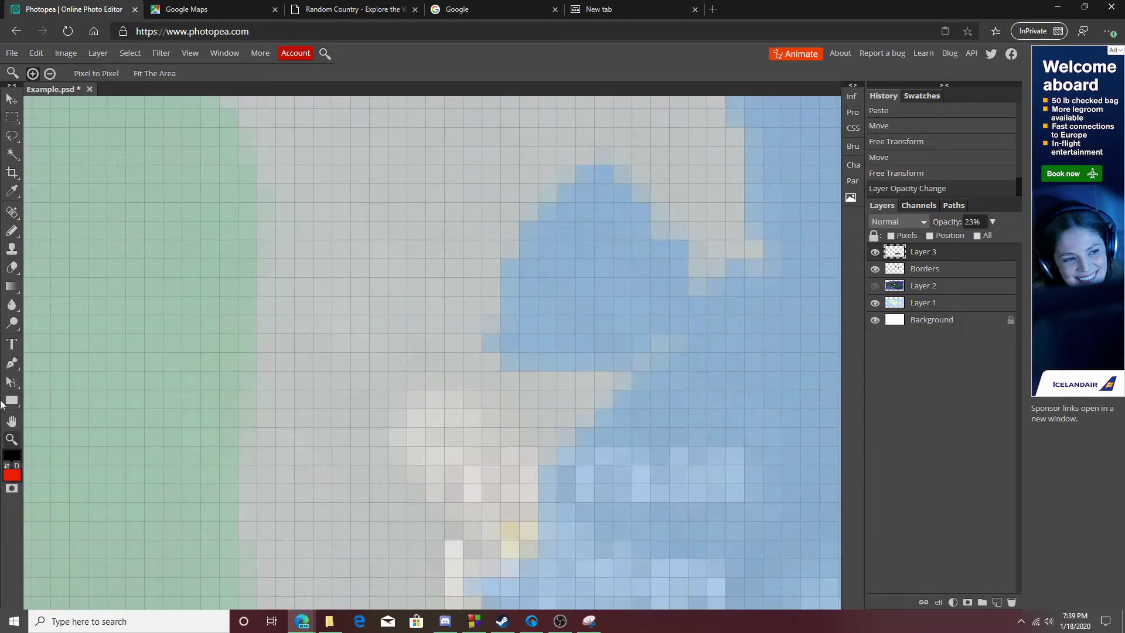
scroll(405, 349, "down", 8)
scroll(334, 354, "up", 3)
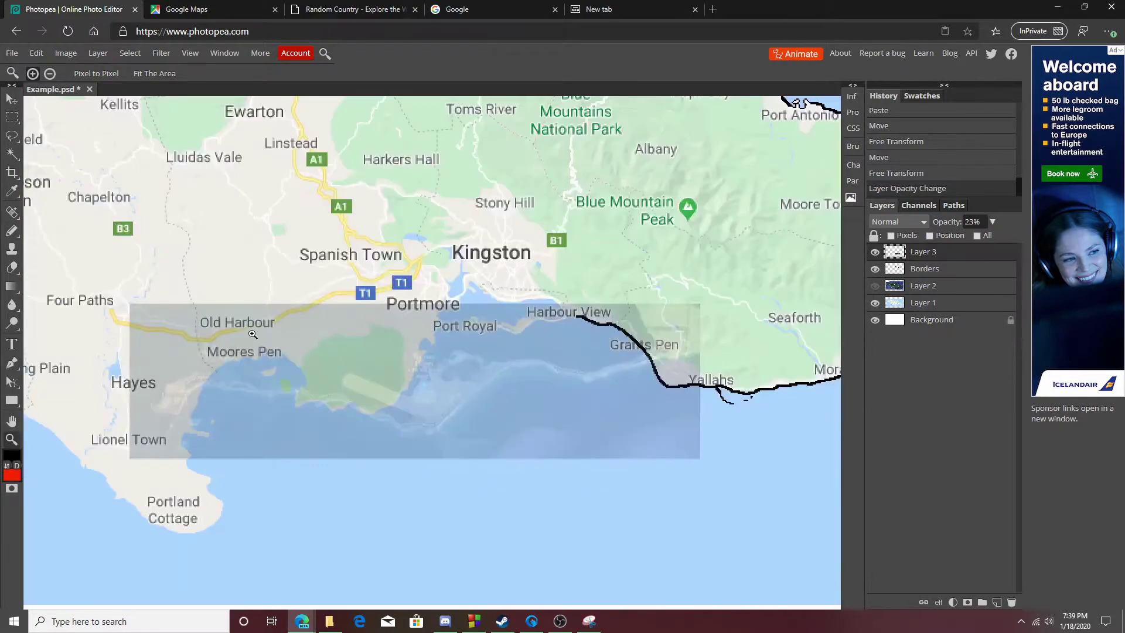
Step: Scale the satellite snip to 30% with Free Transform and move it over Port Royal and Harbour View, at X 1326 px, Y 681 px
left_click(10, 100)
left_click(37, 52)
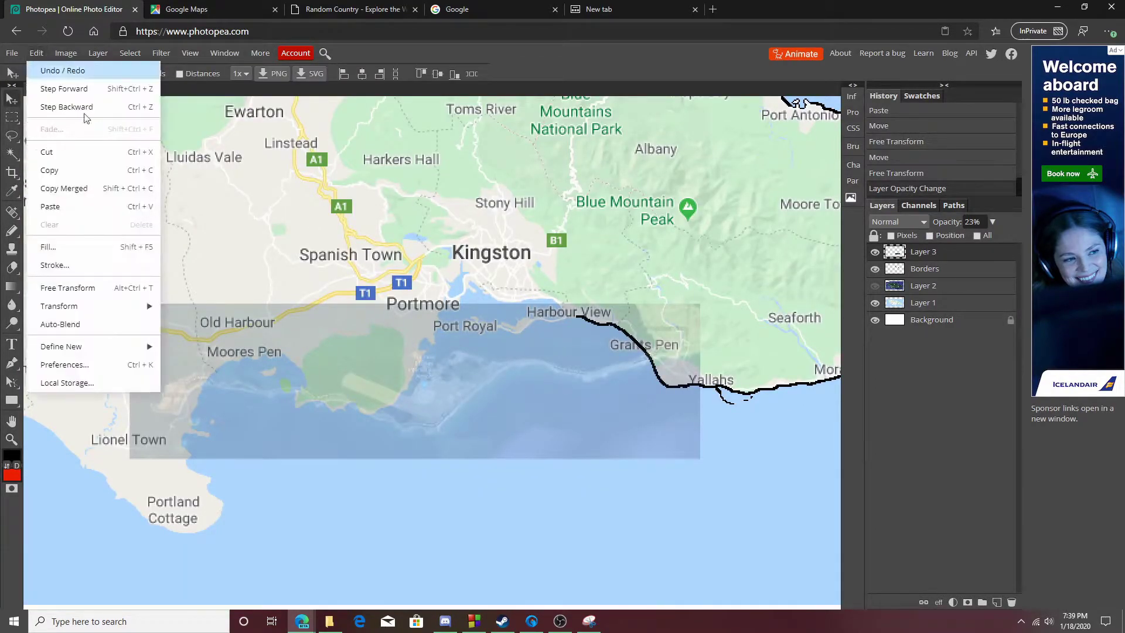
left_click(86, 290)
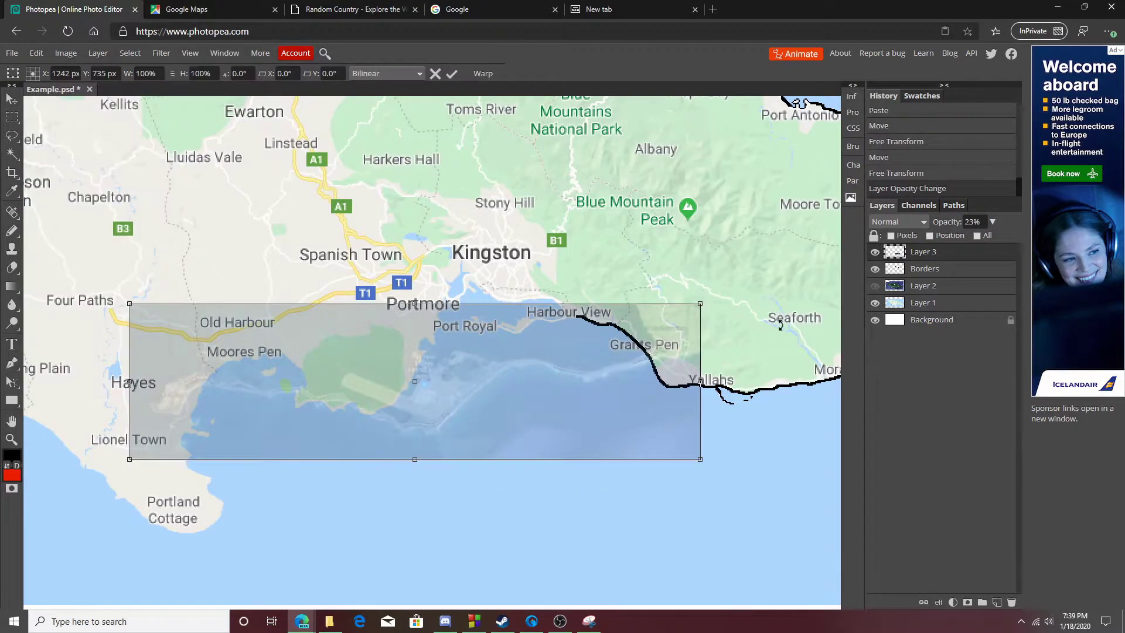
left_click_drag(701, 301, 340, 402)
left_click_drag(300, 439, 575, 327)
left_click_drag(616, 288, 576, 298)
left_click_drag(537, 330, 557, 331)
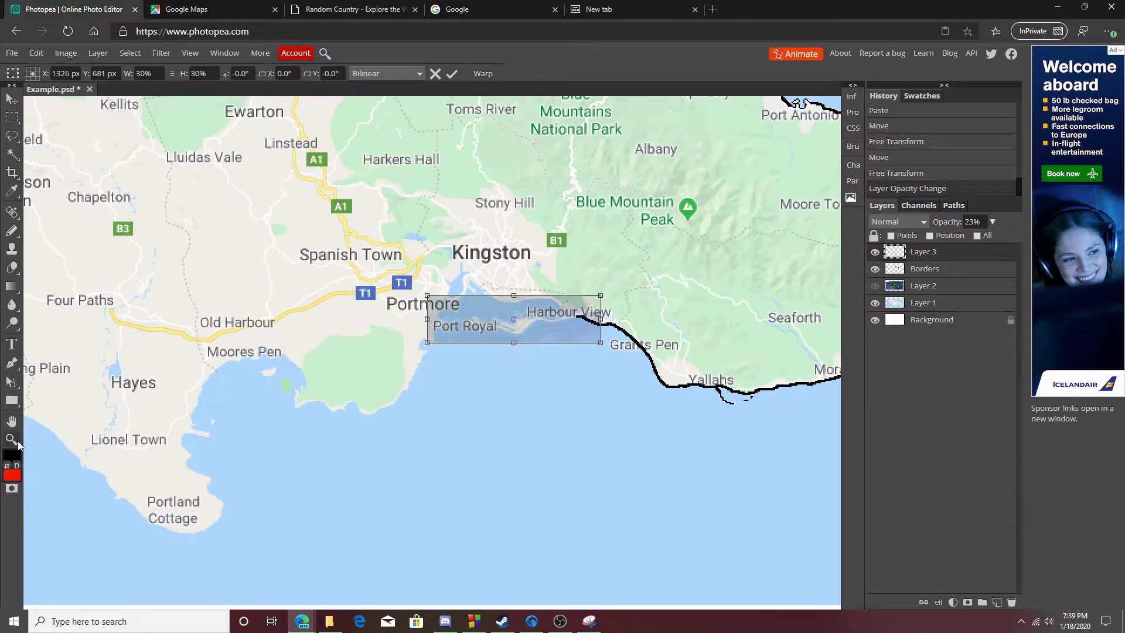
Step: Raise the opacity of Layer 3 to 44% for a closer alignment check at Port Royal and Harbour View
left_click(11, 439)
left_click(550, 305)
left_click(581, 303)
left_click(993, 222)
mouse_move(948, 237)
left_mouse_down()
mouse_move(973, 237)
mouse_move(962, 238)
left_mouse_up()
scroll(552, 353, "up", 5)
scroll(552, 353, "down", 6)
scroll(552, 353, "up", 1)
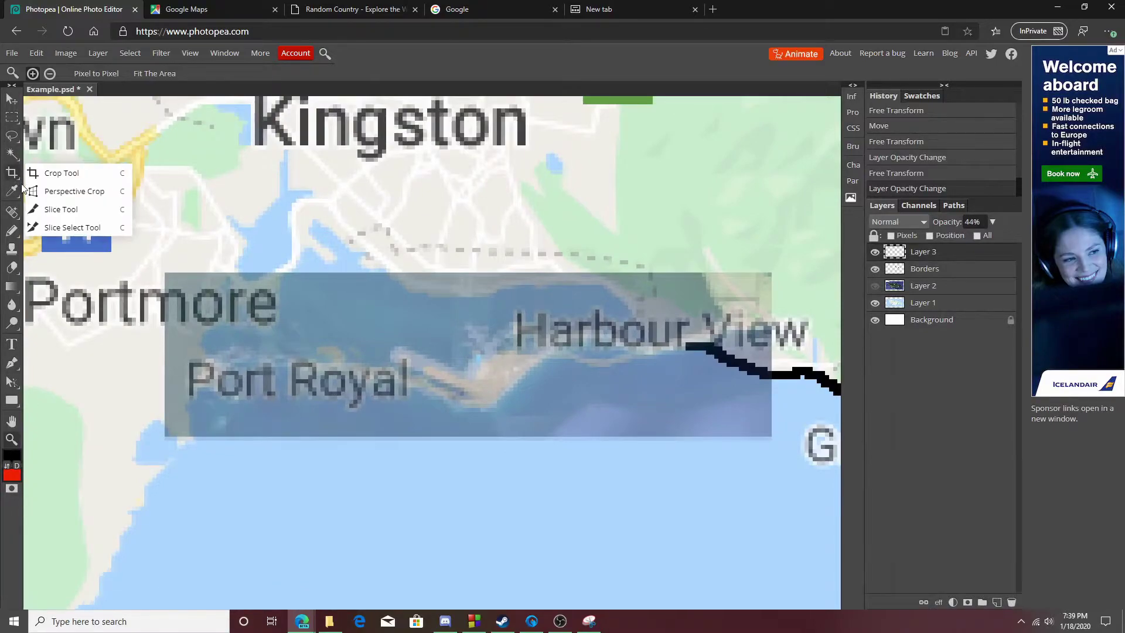
Step: Scale the snip to 74% with Free Transform and align its peninsula with the map's at X 1326 px, Y 684 px
left_click(11, 98)
left_click(36, 53)
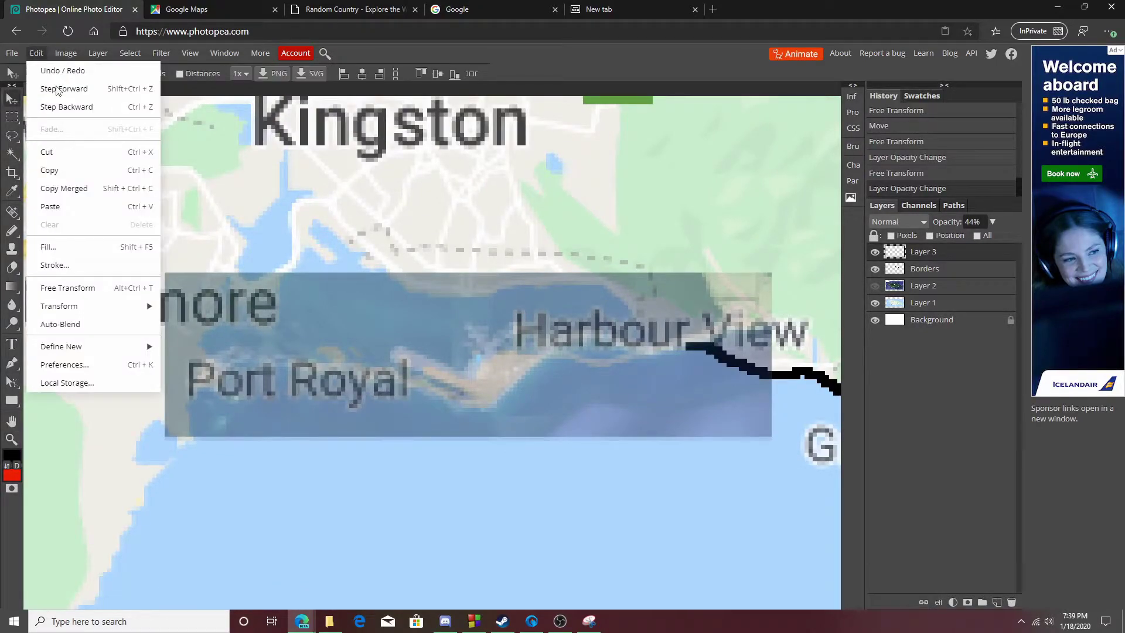
left_click(82, 284)
left_click_drag(502, 394, 556, 397)
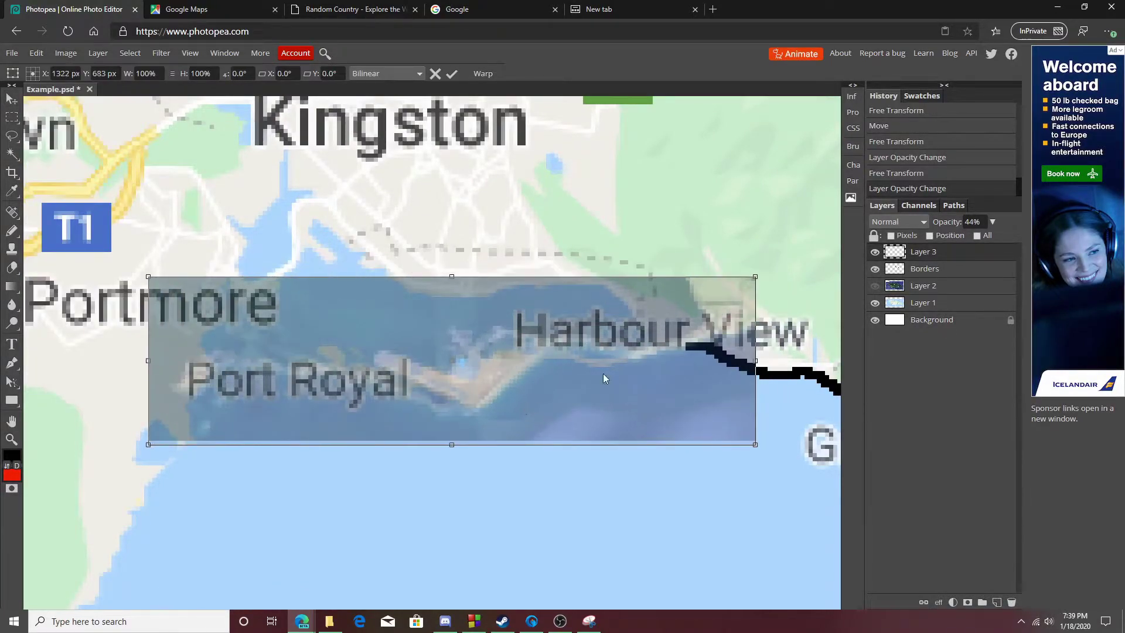
left_click_drag(756, 277, 644, 306)
left_click_drag(488, 391, 561, 376)
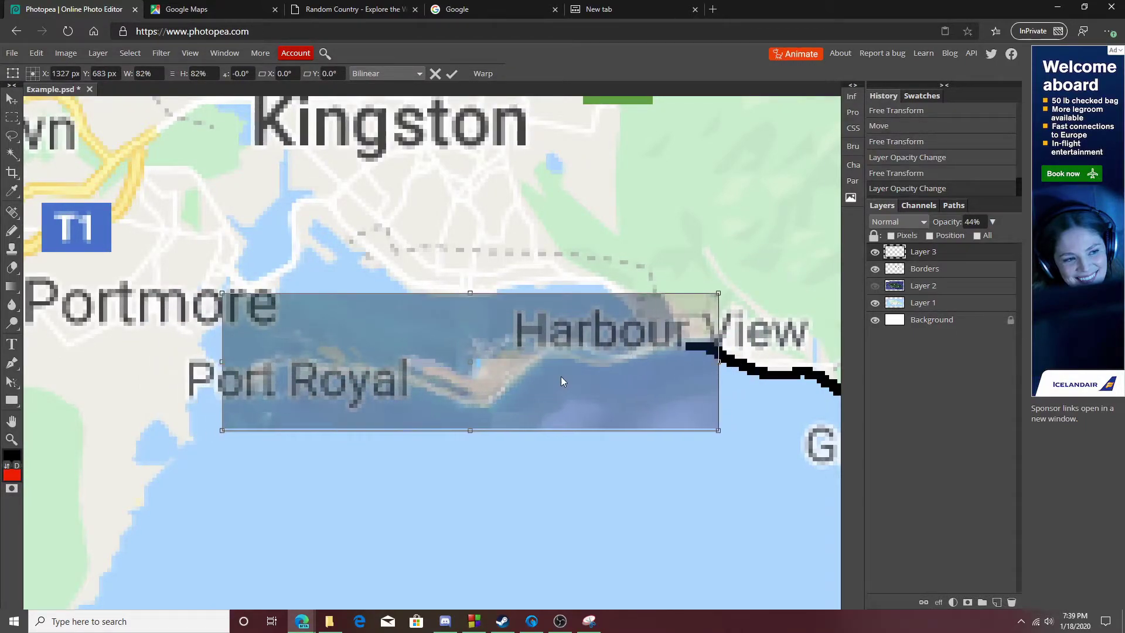
left_click_drag(720, 293, 694, 301)
left_click_drag(575, 371, 582, 370)
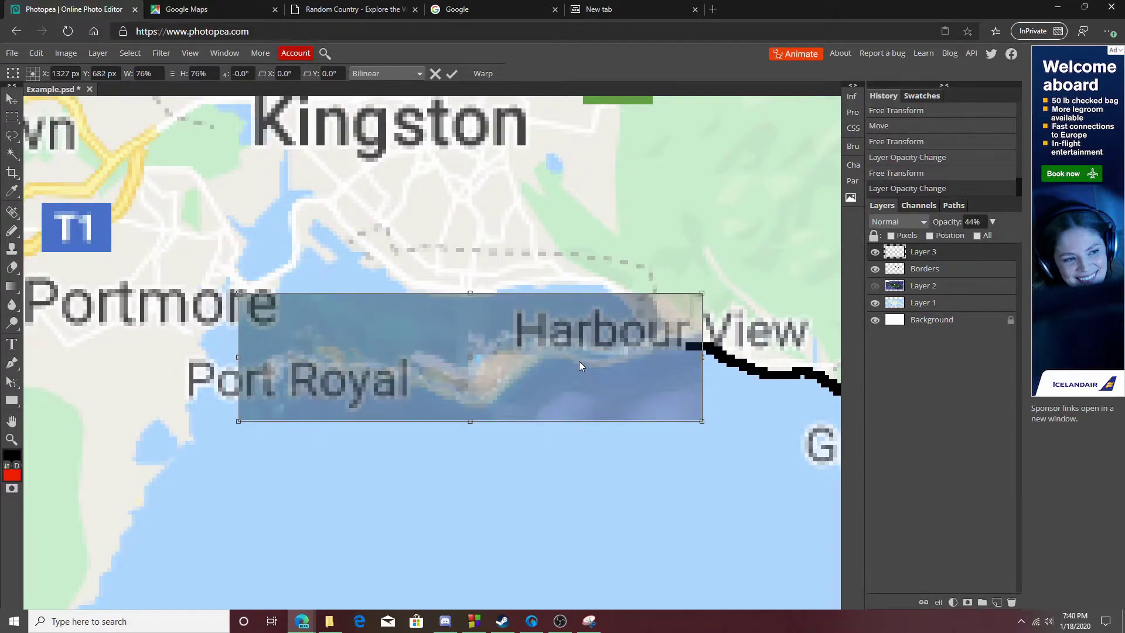
left_click_drag(700, 301, 685, 305)
left_click_drag(575, 375, 577, 375)
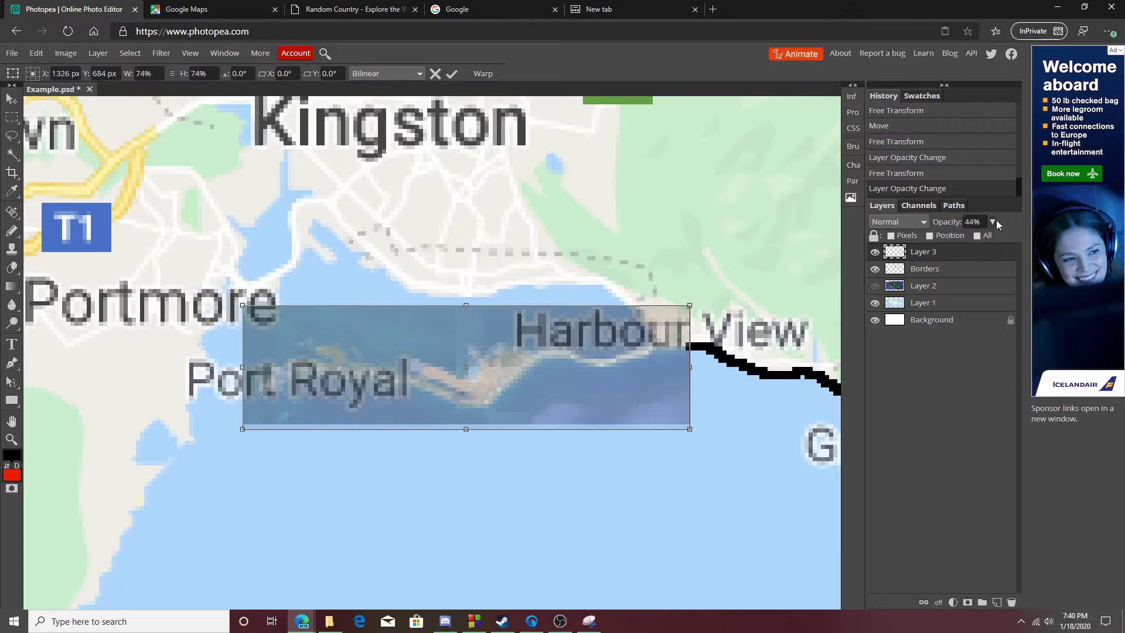
Step: Restore Layer 3 to 100% opacity and move the Borders layer above it, ready for the Pencil tool
left_click_drag(957, 240, 1015, 238)
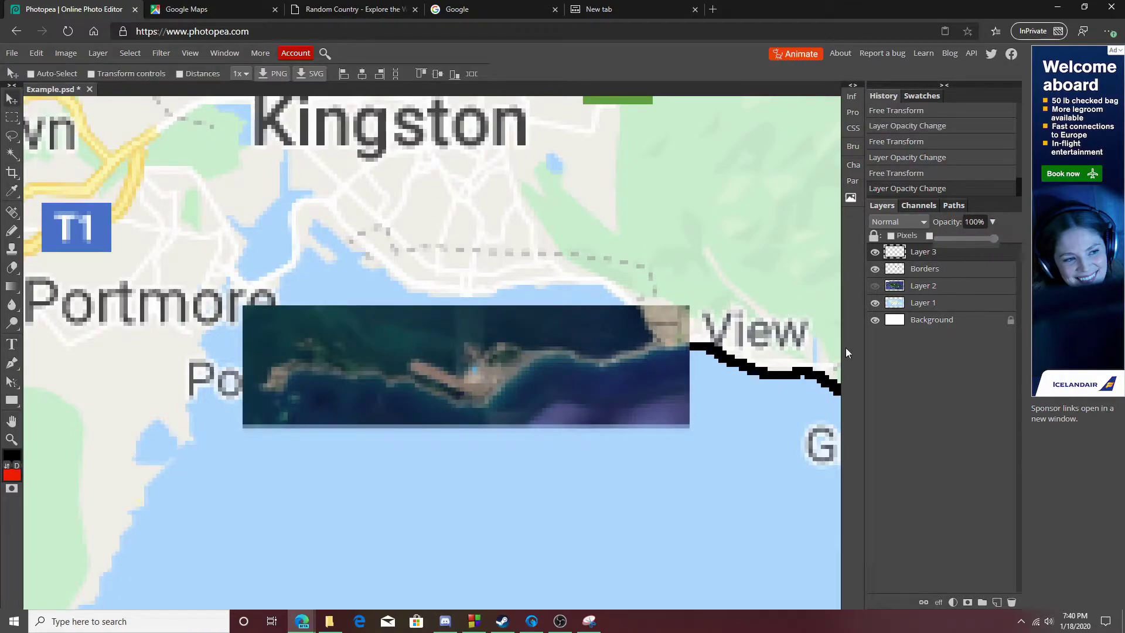
left_click(919, 259)
left_click(7, 438)
left_click(620, 378)
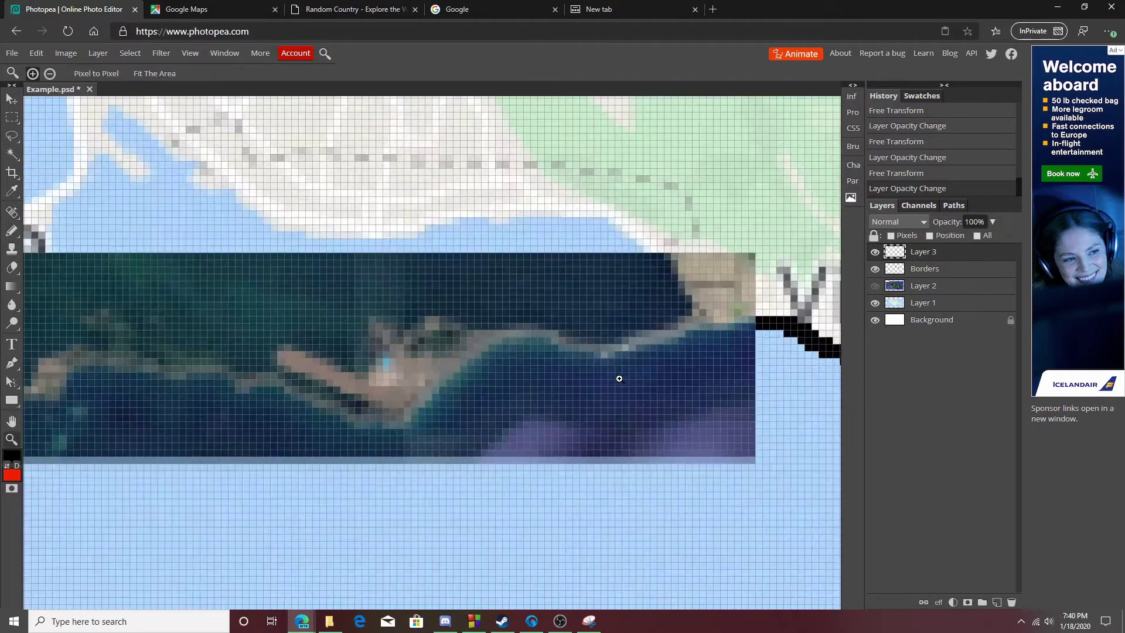
left_click(11, 230)
left_click_drag(949, 270, 942, 247)
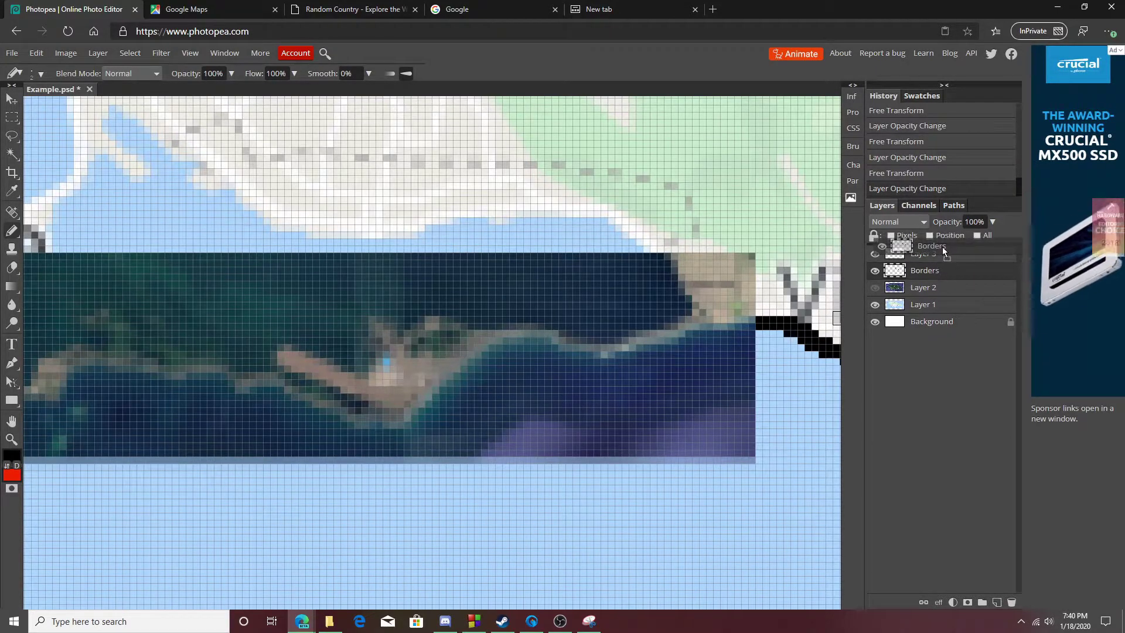
Step: Extend the black border onto the snip's eastern edge and reduce the pencil size to 1 px
left_click_drag(765, 324, 716, 330)
left_click(39, 74)
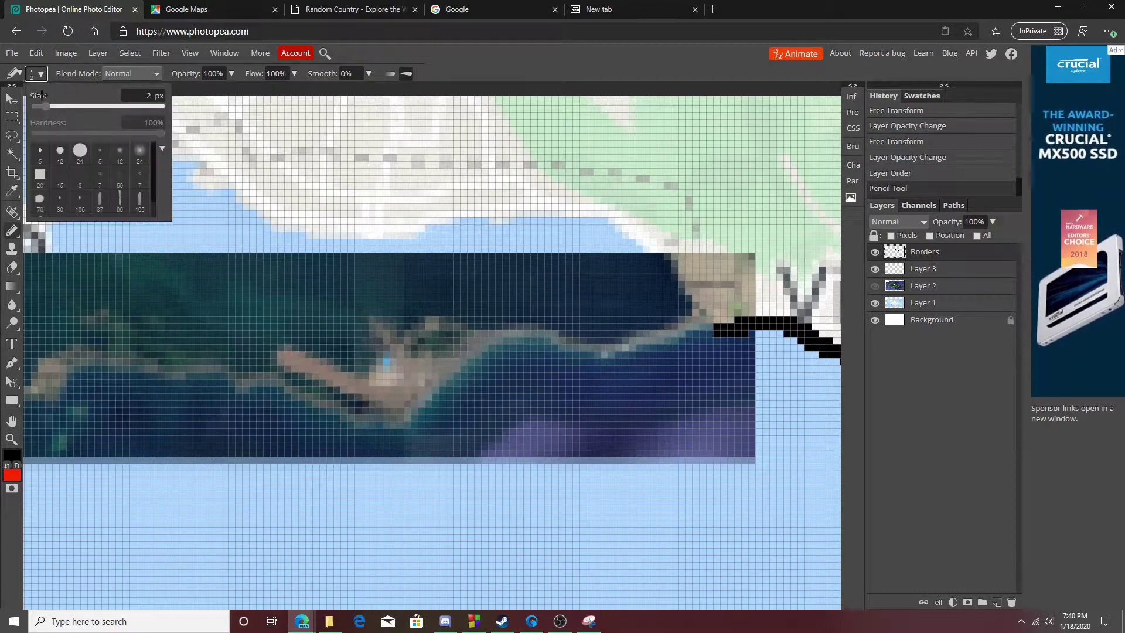
left_click_drag(44, 105, 38, 106)
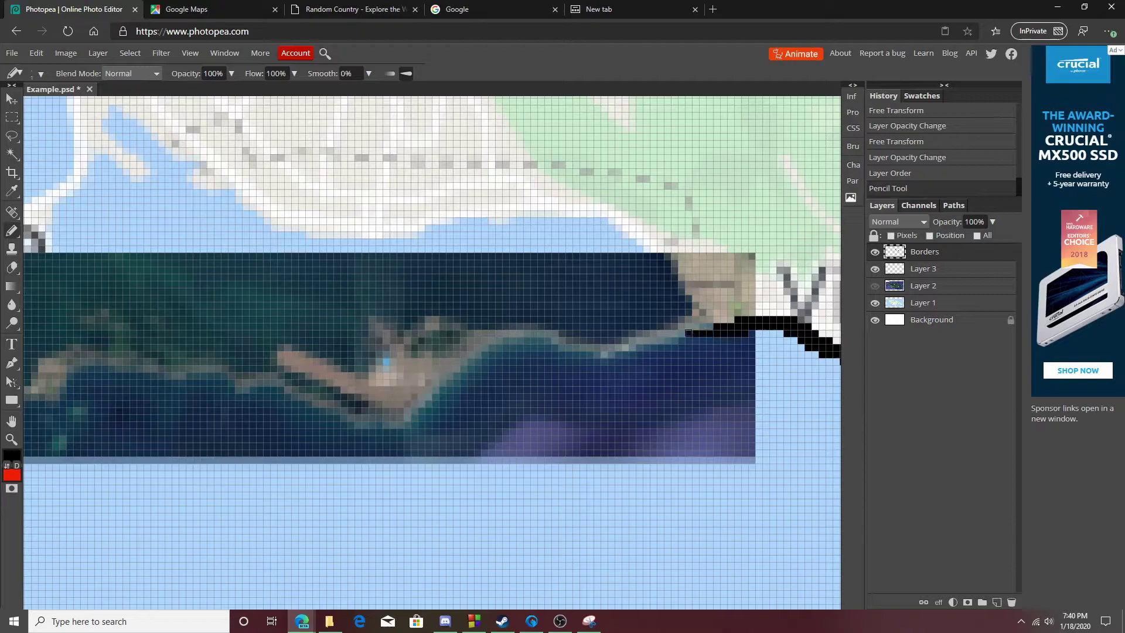
Step: Trace the peninsula's outline in the satellite snip with the pencil, including the airport runway and the western tip
mouse_move(676, 342)
left_mouse_down()
mouse_move(495, 339)
mouse_move(410, 420)
mouse_move(238, 388)
left_mouse_up()
scroll(432, 352, "left", 5)
mouse_move(590, 387)
left_mouse_down()
mouse_move(394, 400)
mouse_move(413, 356)
mouse_move(503, 333)
mouse_move(518, 349)
mouse_move(651, 374)
mouse_move(733, 410)
left_mouse_up()
left_click(201, 12)
left_click(70, 9)
mouse_move(645, 358)
left_mouse_down()
mouse_move(717, 368)
mouse_move(756, 351)
mouse_move(743, 315)
left_mouse_up()
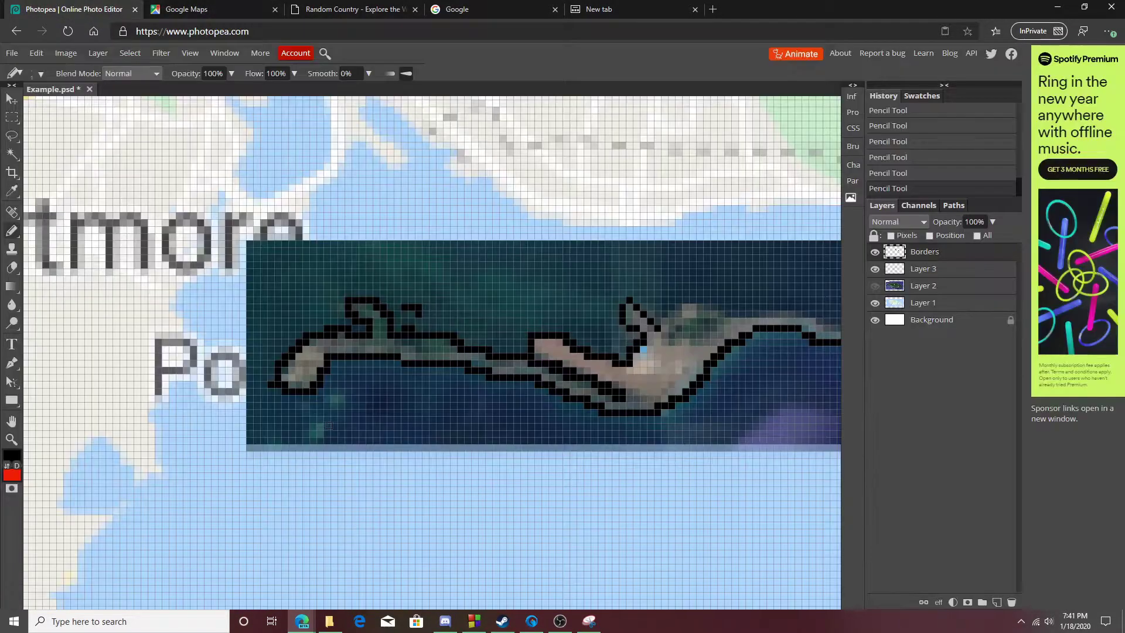
Step: Outline the small islets south of the peninsula's western tip and erase a stray spot on the Borders layer
left_click_drag(341, 400, 46, 497)
mouse_move(367, 427)
left_mouse_down()
mouse_move(400, 404)
mouse_move(535, 425)
mouse_move(583, 420)
left_mouse_up()
key("e")
left_click(588, 427)
key("b")
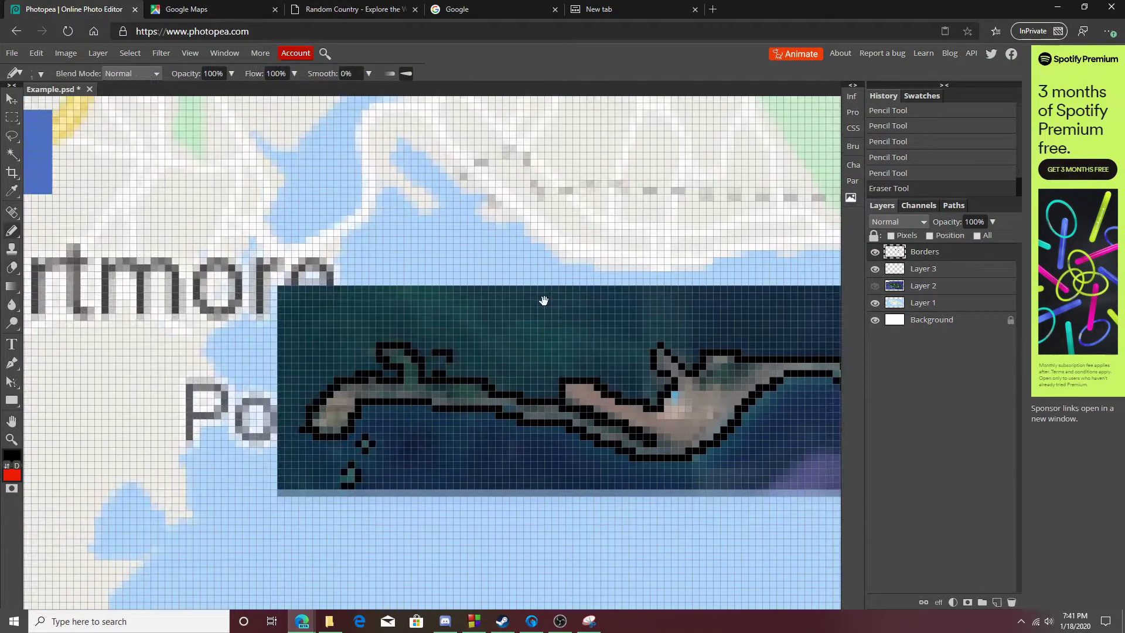
Step: Hide Layer 3 and trace Kingston's harbour shoreline and its narrow inlet on the base map
left_click(544, 300)
right_click(90, 90)
left_click(874, 268)
mouse_move(519, 507)
left_mouse_down()
mouse_move(246, 439)
mouse_move(692, 366)
left_mouse_up()
mouse_move(691, 366)
left_mouse_down()
mouse_move(545, 341)
mouse_move(437, 260)
mouse_move(463, 322)
left_mouse_up()
left_click(35, 73)
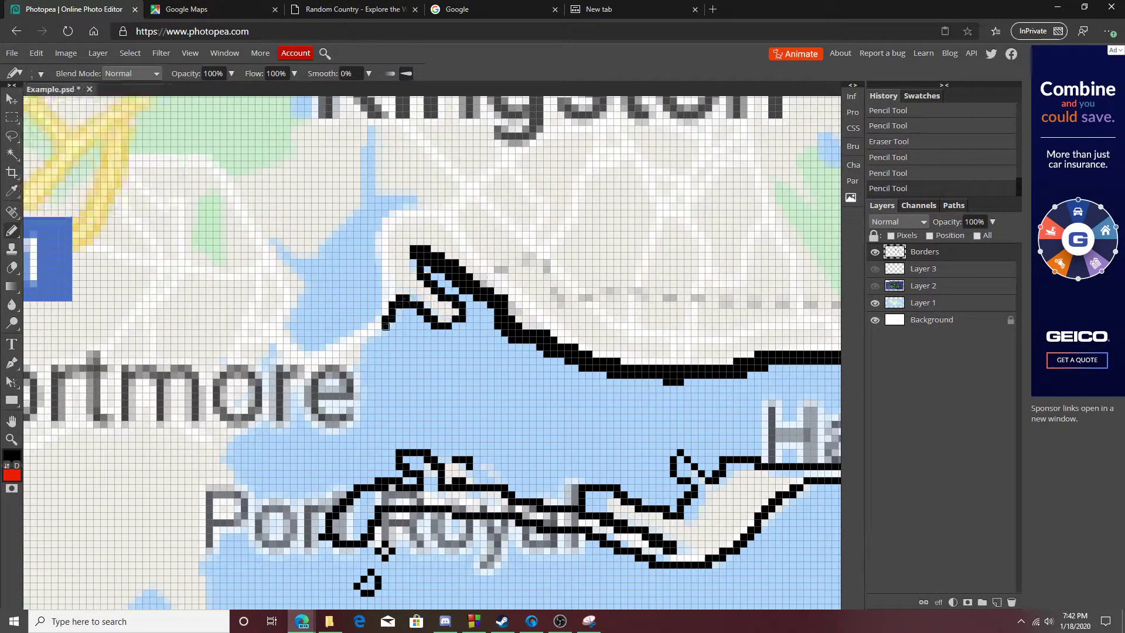
Step: Trace the inlet shores between Kingston and Portmore, comparing them with the satellite view in Google Maps
left_click(205, 10)
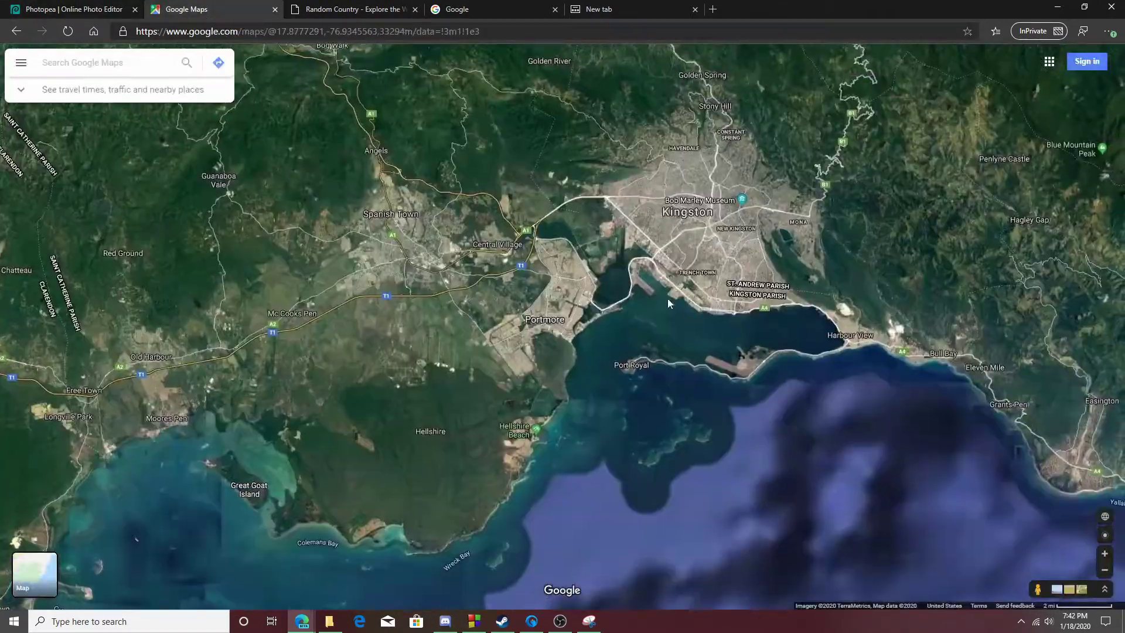
left_click(70, 9)
mouse_move(414, 199)
left_mouse_down()
mouse_move(365, 318)
mouse_move(293, 276)
mouse_move(364, 202)
mouse_move(370, 133)
left_mouse_up()
key("ctrl+Tab")
key("ctrl+shift+Tab")
key("ctrl+Tab")
key("ctrl+shift+Tab")
key("shift+b")
left_click(252, 416)
mouse_move(365, 340)
left_mouse_down()
mouse_move(261, 410)
mouse_move(258, 451)
left_mouse_up()
key("shift+b")
Step: Adjust the pencil size and trace the coast south from Portmore, checking it against Google Maps
scroll(252, 416, "down", 3)
left_click(32, 74)
key("ctrl+Tab")
key("ctrl+shift+Tab")
scroll(525, 241, "up", 3)
mouse_move(524, 242)
left_mouse_down()
mouse_move(471, 419)
mouse_move(445, 432)
mouse_move(451, 485)
left_mouse_up()
scroll(357, 133, "down", 3)
Step: Check the satellite view in Google Maps and trace the coast around the green headland southwest of Portmore
key("ctrl+Tab")
scroll(737, 262, "down", 2)
key("ctrl+shift+Tab")
scroll(598, 229, "down", 3)
mouse_move(598, 229)
left_mouse_down()
mouse_move(521, 374)
mouse_move(383, 480)
mouse_move(229, 488)
left_mouse_up()
scroll(228, 488, "down", 1)
scroll(228, 488, "left", 3)
Step: Trace the headland's western shore, the two islets and the bay's coast below Moores Pen
scroll(463, 382, "left", 1)
mouse_move(463, 382)
left_mouse_down()
mouse_move(302, 390)
mouse_move(327, 265)
mouse_move(246, 296)
left_mouse_up()
scroll(340, 304, "up", 2)
scroll(339, 304, "left", 3)
left_click_drag(340, 304, 343, 302)
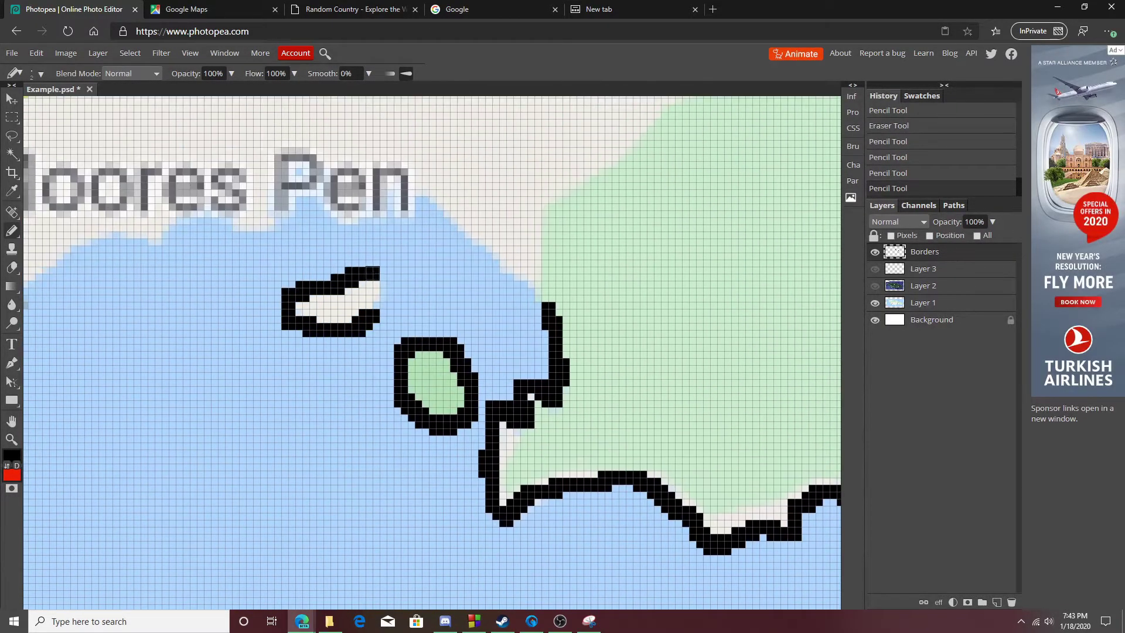
scroll(535, 387, "up", 2)
mouse_move(535, 387)
left_mouse_down()
mouse_move(351, 325)
mouse_move(208, 385)
left_mouse_up()
Step: Trace the bay's western shore down past Lionel Town, including its small islet and inlet
scroll(208, 385, "down", 3)
scroll(208, 385, "left", 3)
mouse_move(460, 100)
left_mouse_down()
mouse_move(419, 188)
mouse_move(390, 366)
mouse_move(336, 399)
left_mouse_up()
right_click(335, 399)
left_click_drag(503, 309, 500, 312)
right_click(501, 319)
scroll(430, 317, "down", 3)
scroll(430, 316, "left", 1)
Step: Trace the coast around the southern tip at Portland Cottage and up its western side
mouse_move(384, 202)
left_mouse_down()
mouse_move(409, 380)
mouse_move(529, 490)
mouse_move(557, 495)
left_mouse_up()
scroll(557, 495, "down", 3)
scroll(557, 495, "right", 2)
mouse_move(328, 217)
left_mouse_down()
mouse_move(414, 289)
mouse_move(168, 462)
left_mouse_up()
scroll(168, 462, "left", 4)
left_click_drag(503, 335, 284, 134)
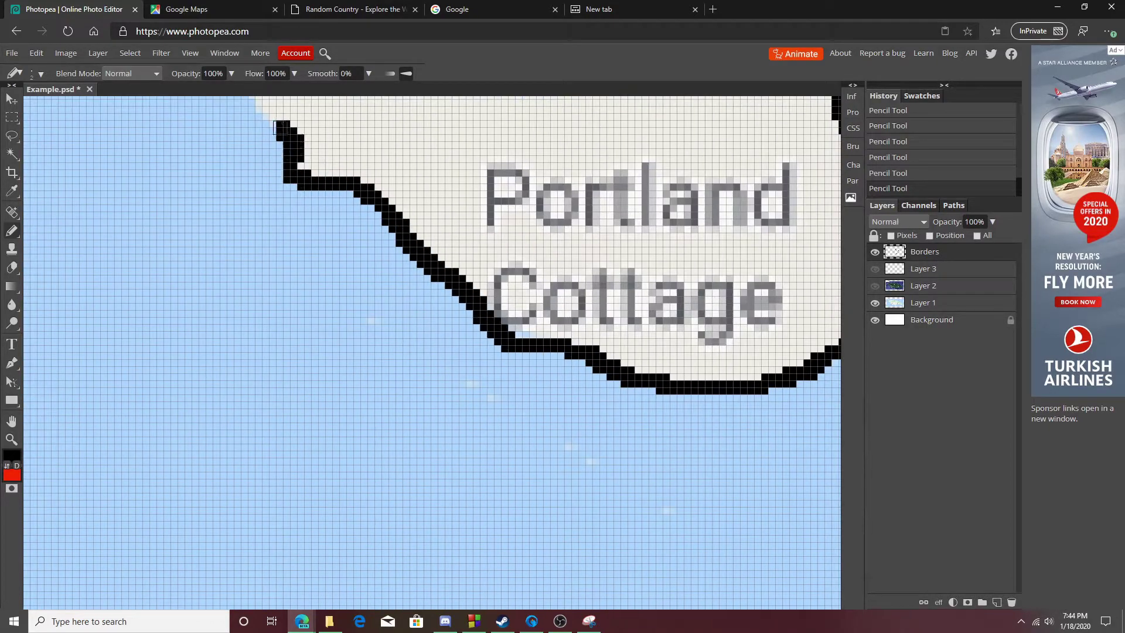
Step: Trace the south coast west past Alligator Pond and Treasure Beach, outlining the narrow inlet north of Watchwell with a thin line
scroll(284, 134, "up", 3)
left_click_drag(443, 381, 542, 498)
mouse_move(474, 508)
left_mouse_down()
mouse_move(203, 290)
mouse_move(478, 476)
mouse_move(281, 382)
left_mouse_up()
mouse_move(281, 383)
left_mouse_down()
mouse_move(667, 340)
mouse_move(261, 452)
mouse_move(718, 469)
mouse_move(390, 390)
mouse_move(101, 407)
mouse_move(444, 392)
mouse_move(163, 246)
mouse_move(301, 314)
mouse_move(465, 486)
mouse_move(455, 430)
left_mouse_up()
mouse_move(512, 261)
left_mouse_down()
mouse_move(484, 370)
mouse_move(462, 375)
mouse_move(452, 324)
mouse_move(441, 324)
mouse_move(435, 353)
mouse_move(467, 413)
mouse_move(464, 303)
mouse_move(505, 262)
mouse_move(457, 297)
mouse_move(477, 256)
left_mouse_up()
left_click(483, 249)
Step: Increase the pencil size and trace the remaining coastline from the Watchwell inlet around the island's west to close the outline
left_click(40, 74)
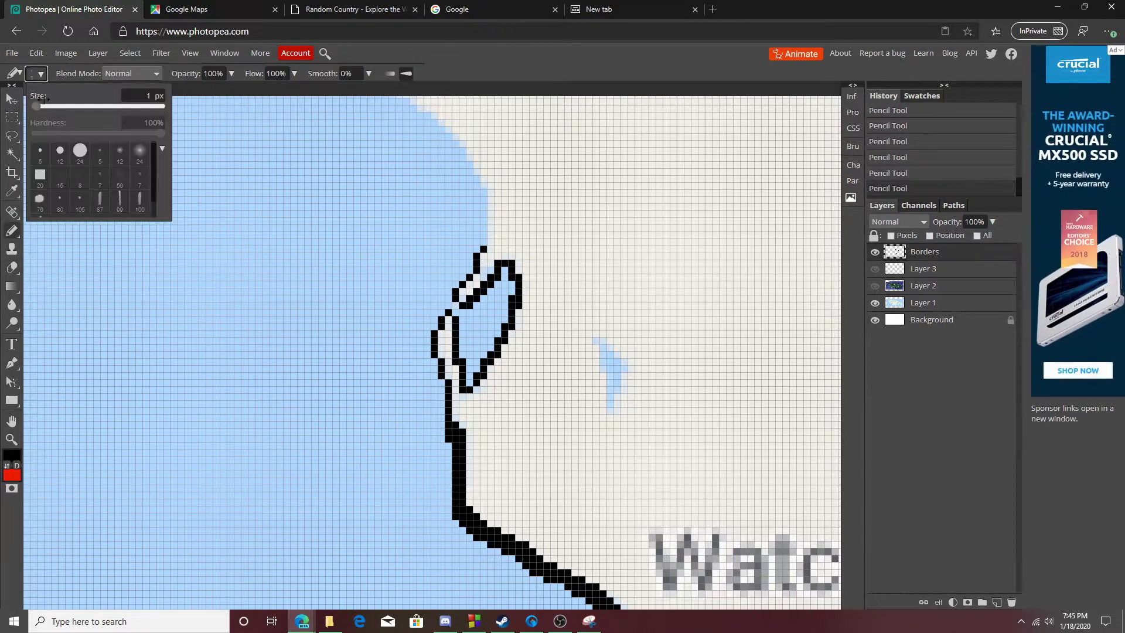
left_click_drag(38, 106, 43, 106)
left_click(547, 244)
key("ctrl+z")
left_click_drag(547, 244, 721, 450)
mouse_move(660, 452)
left_mouse_down()
mouse_move(632, 358)
mouse_move(252, 253)
mouse_move(453, 516)
mouse_move(314, 251)
mouse_move(540, 514)
mouse_move(432, 244)
mouse_move(554, 548)
left_mouse_up()
mouse_move(554, 548)
left_mouse_down()
mouse_move(472, 396)
mouse_move(179, 333)
left_mouse_up()
left_click_drag(309, 364, 660, 360)
mouse_move(530, 328)
left_mouse_down()
mouse_move(301, 350)
mouse_move(666, 276)
mouse_move(402, 314)
mouse_move(117, 215)
left_mouse_up()
scroll(507, 334, "down", 10)
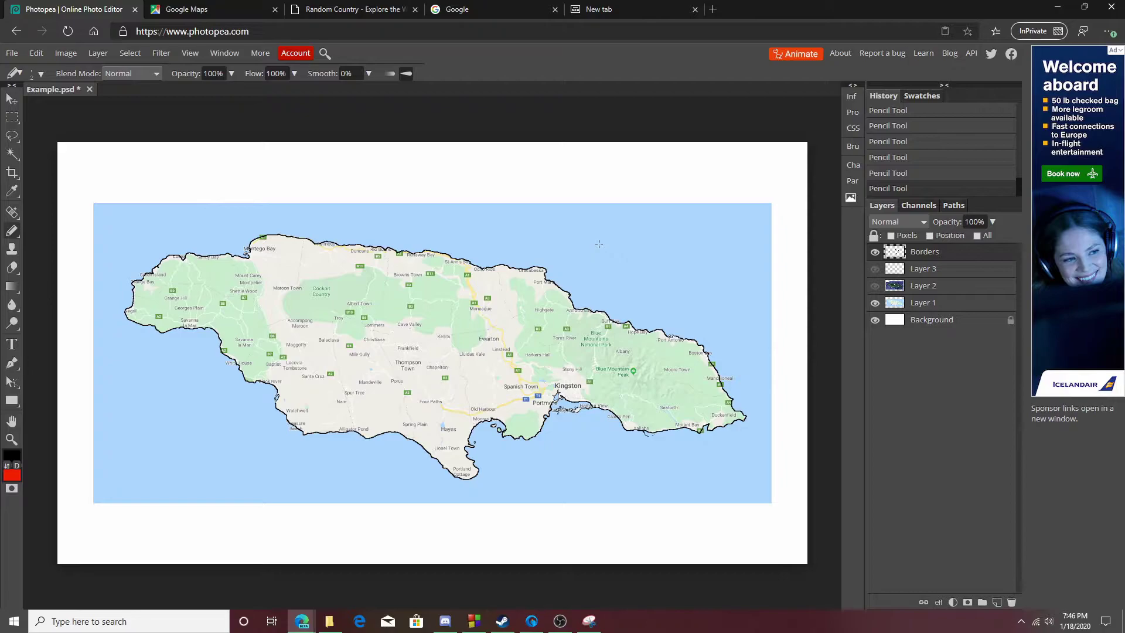
Step: Examine the traced border up close along the south, north and east coasts for gaps, and return to the full map
left_click(12, 439)
left_click(377, 391)
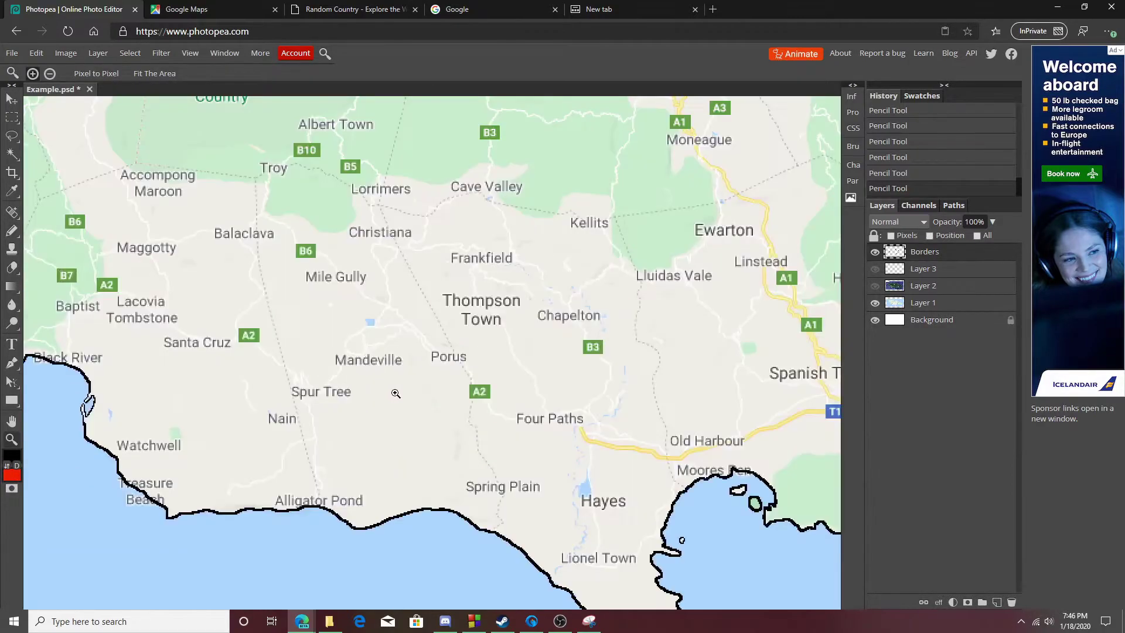
left_click_drag(367, 286, 557, 376)
left_click_drag(246, 264, 761, 440)
left_click_drag(293, 356, 460, 447)
scroll(460, 447, "right", 15)
scroll(460, 446, "down", 5)
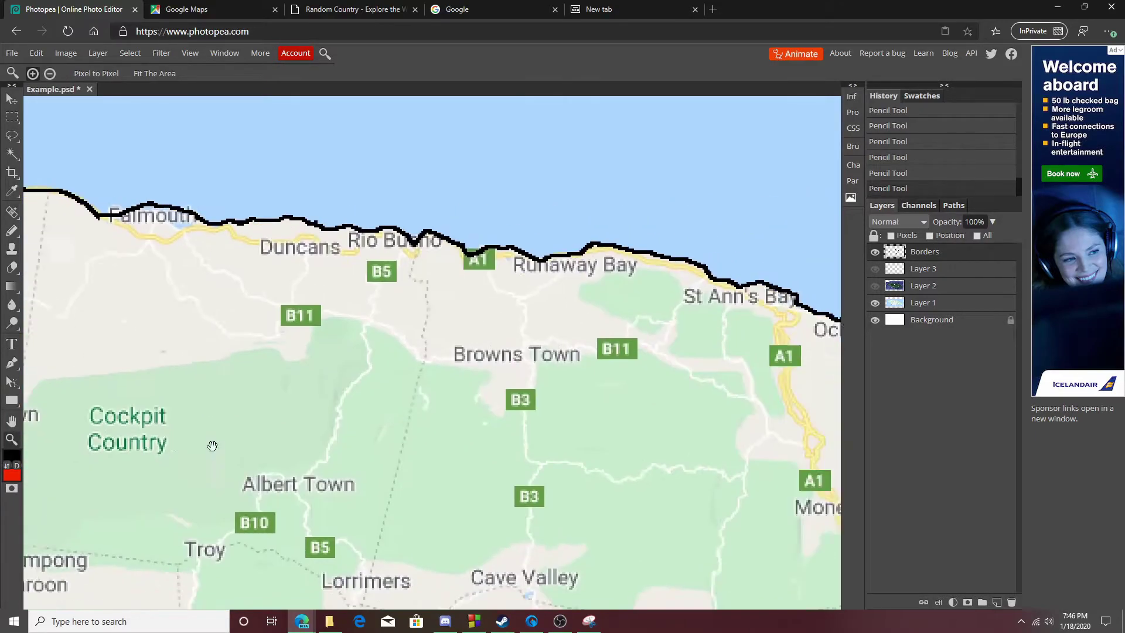
scroll(473, 414, "down", 5)
scroll(473, 415, "right", 5)
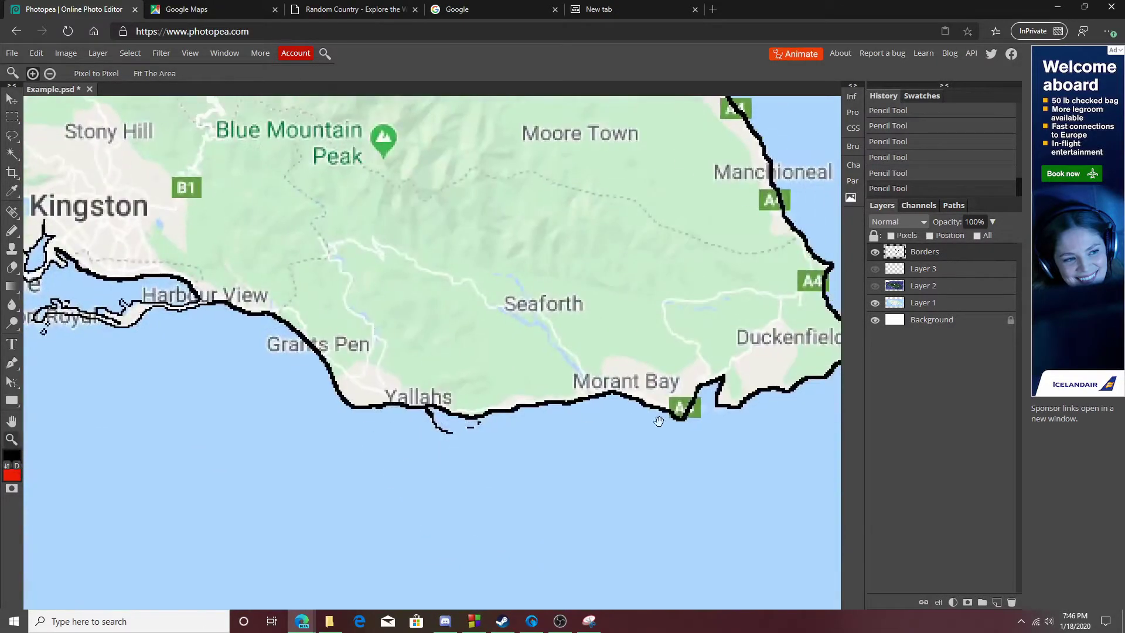
key("ctrl+1")
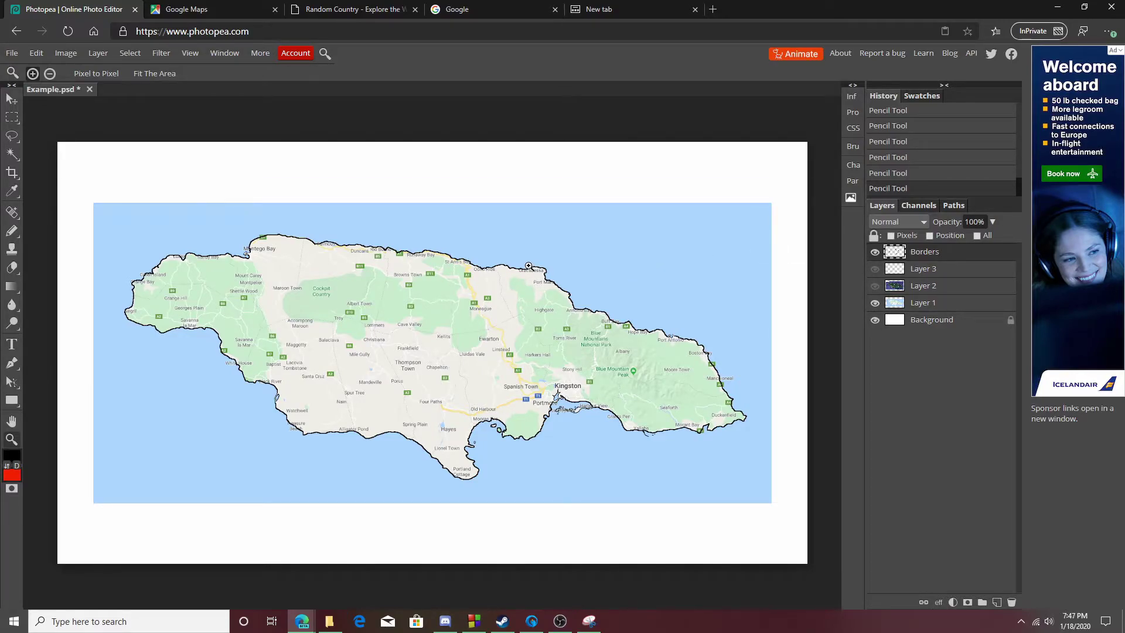
Step: Search Google for "Jamaica" and open the enlarged flag image from its Wikipedia article
left_click(478, 12)
left_click(325, 11)
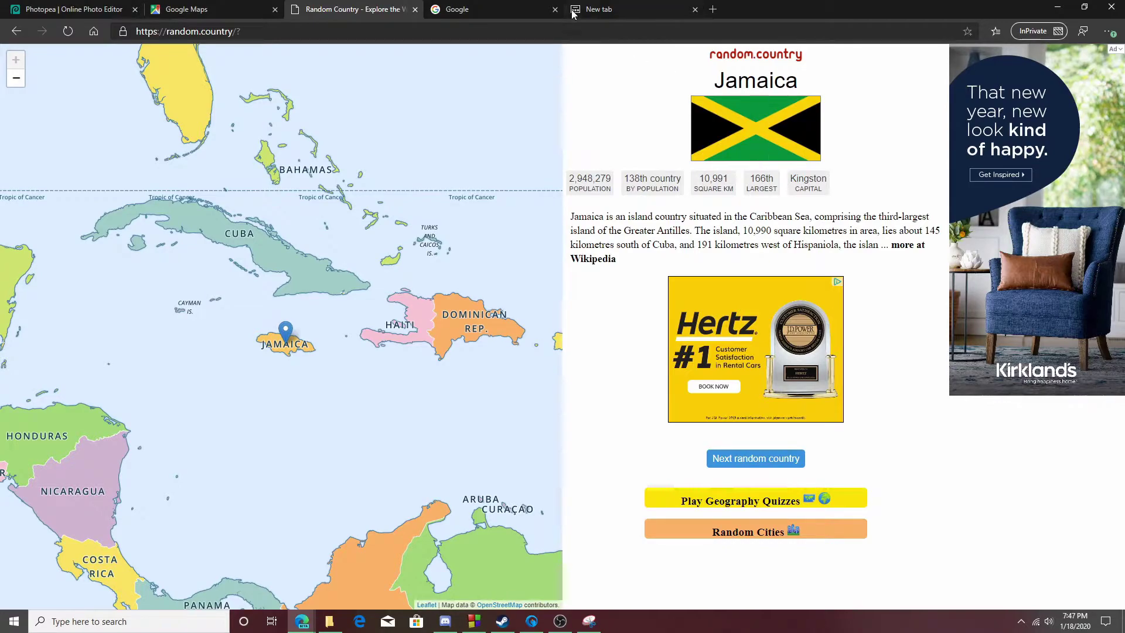
left_click(487, 11)
left_click(485, 32)
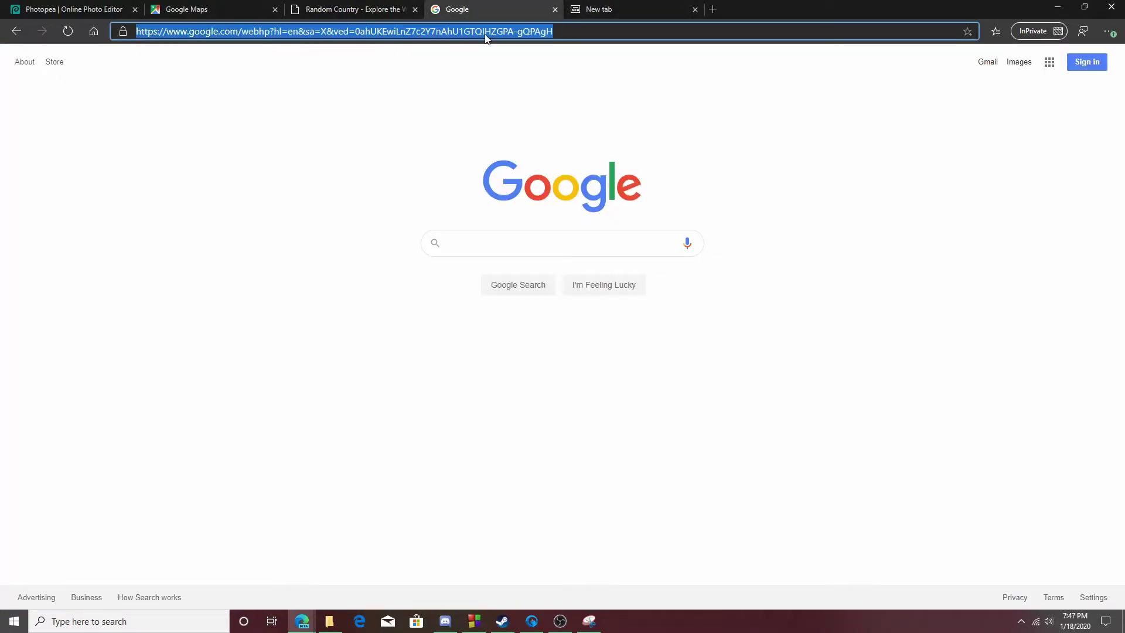
type("Jamaica")
key("Return")
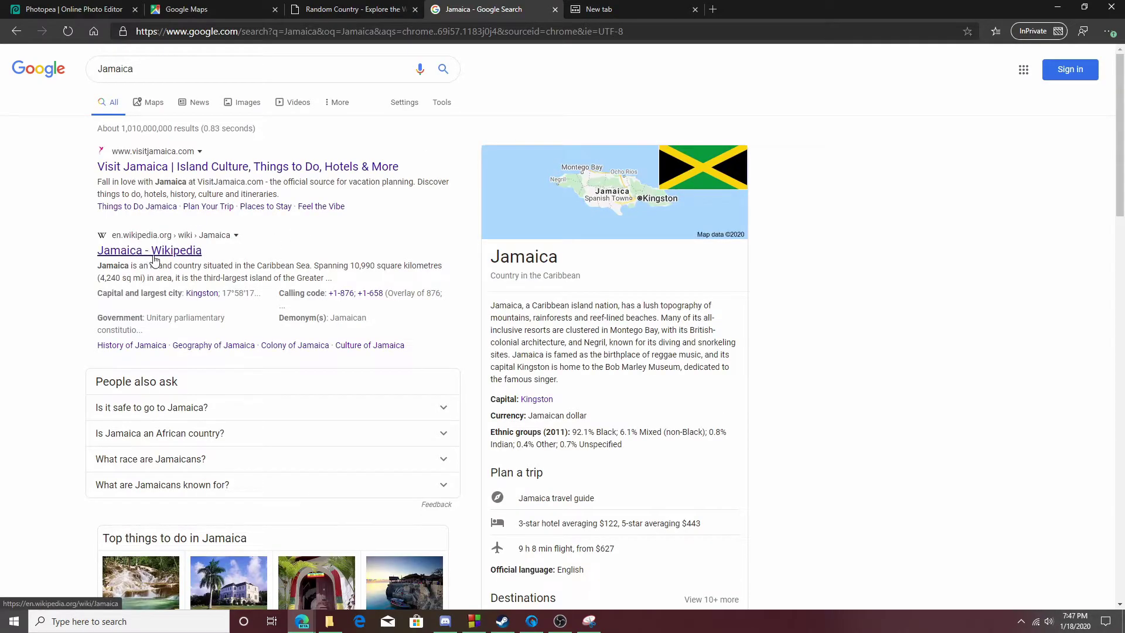
left_click(154, 259)
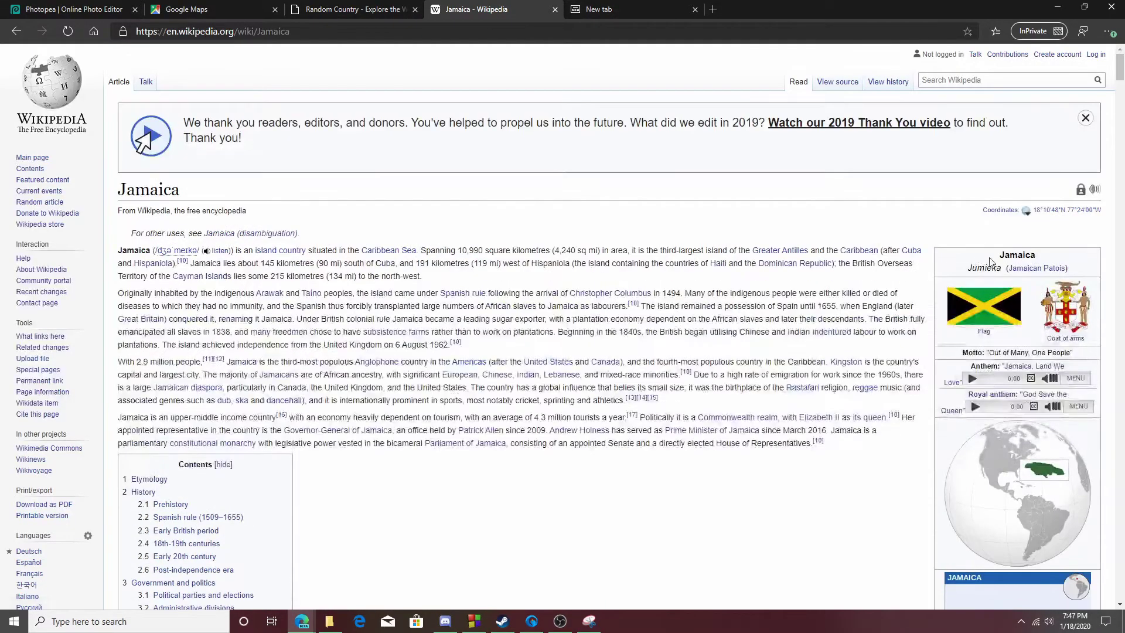
left_click(982, 310)
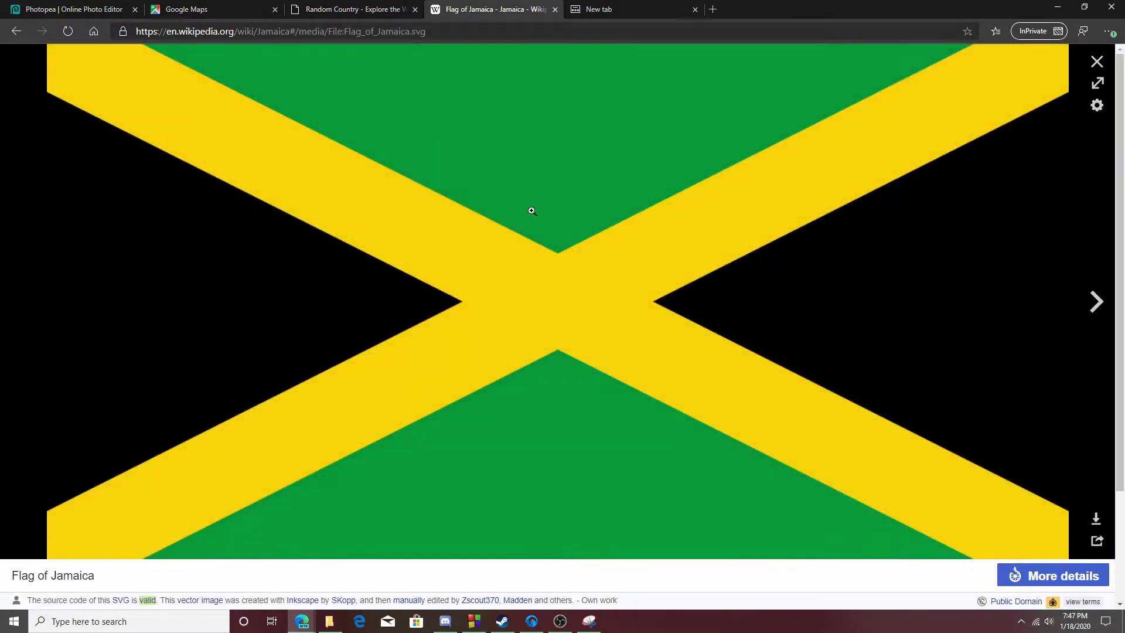
Step: Open the Jamaican flag's original SVG image and capture a small rectangle of its upper green area with Snipping Tool
left_click(621, 275)
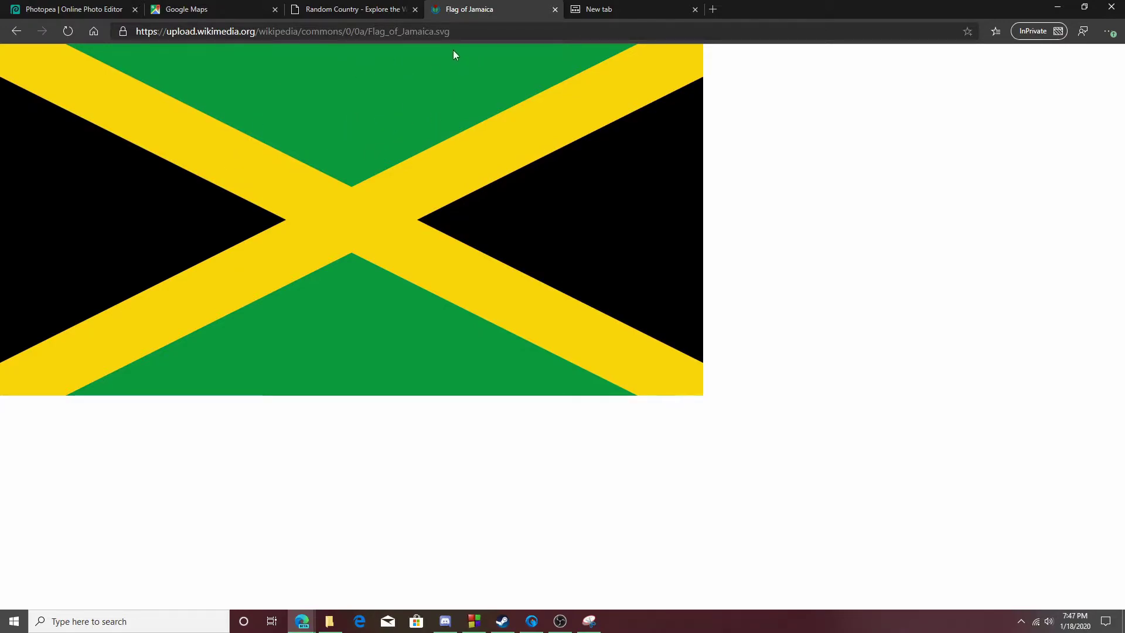
right_click(322, 146)
right_click(589, 622)
left_click(822, 270)
left_click(589, 621)
left_click(151, 142)
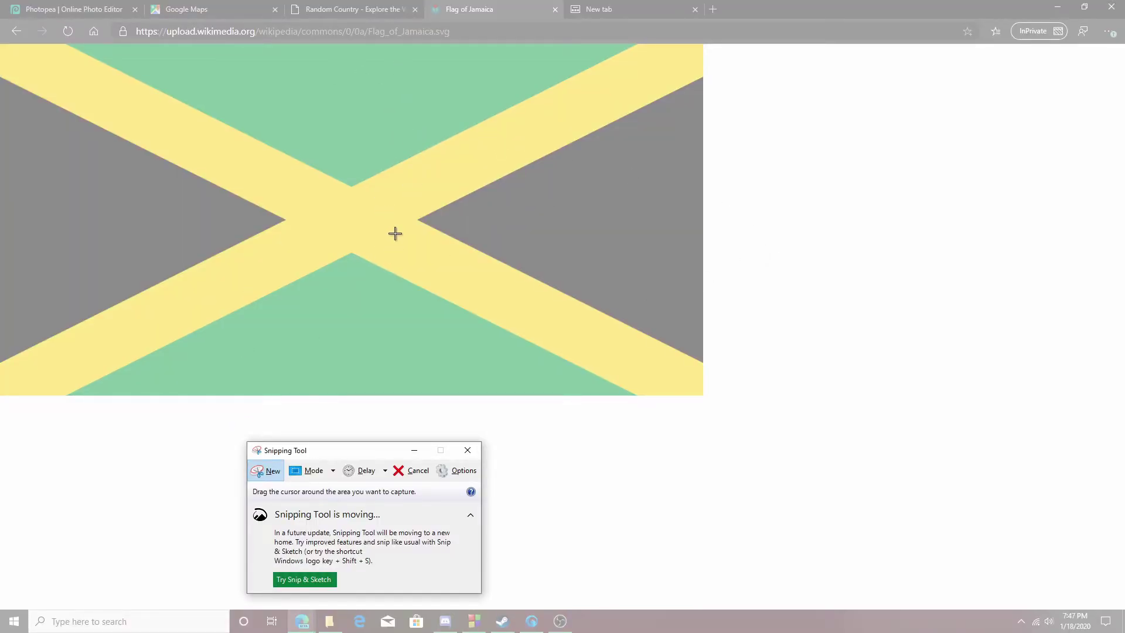
left_click_drag(327, 62, 427, 124)
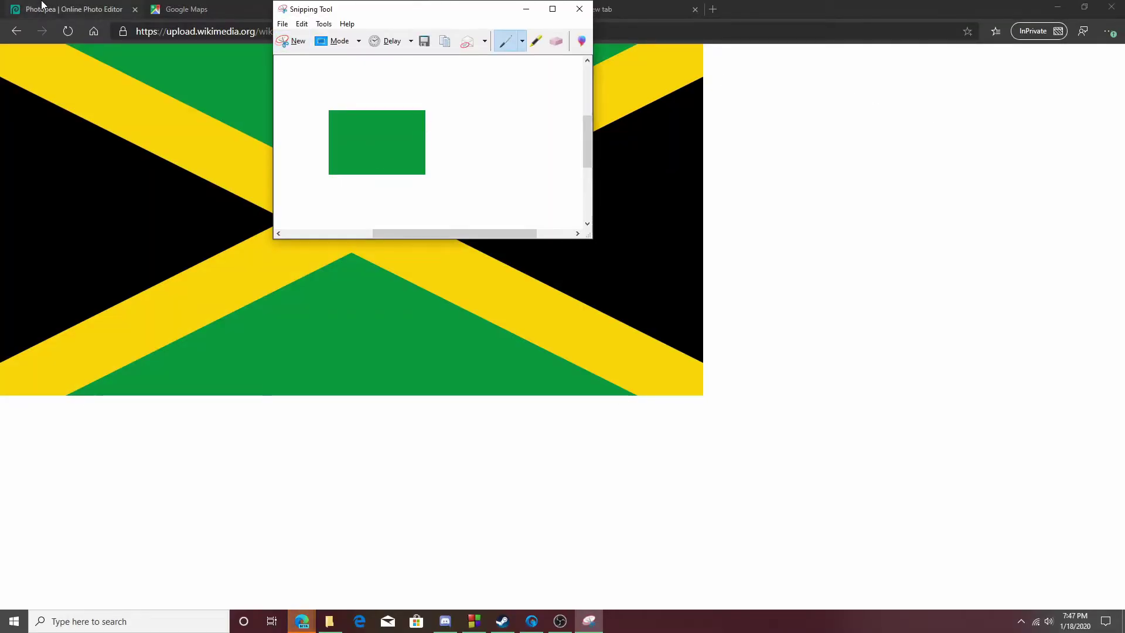
Step: Switch to Photopea and paste the captured green rectangle into Example.psd as a new layer
left_click(74, 9)
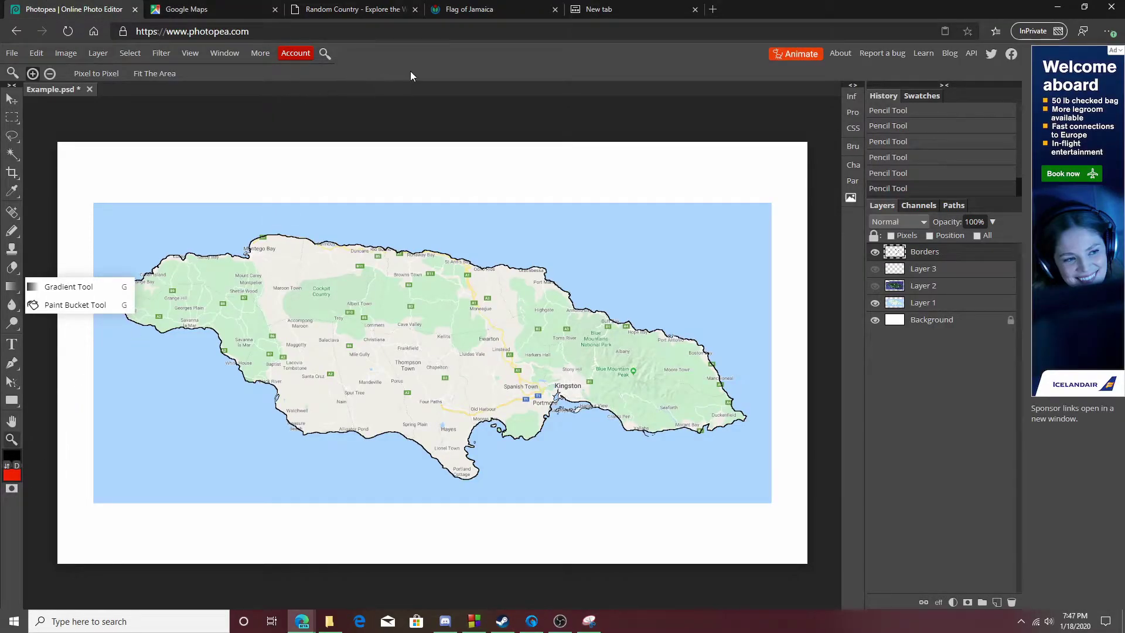
key("ctrl+v")
right_click(10, 122)
right_click(11, 231)
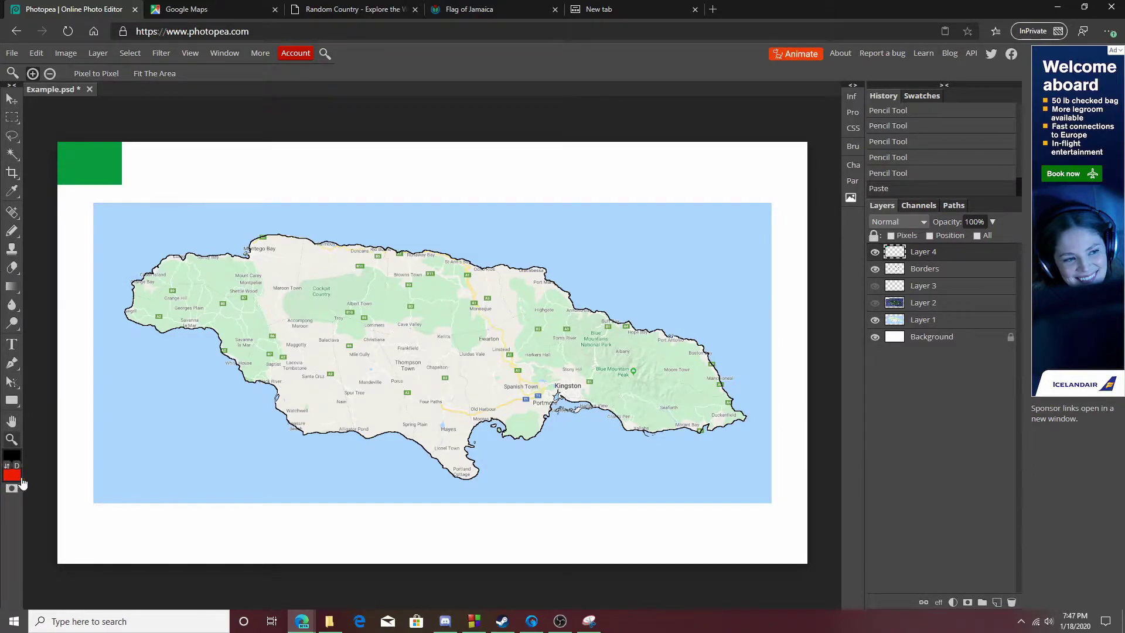
Step: Set the background color to the pasted rectangle's green, 009c3c, by sampling it, and delete the pasted layer
left_click(13, 477)
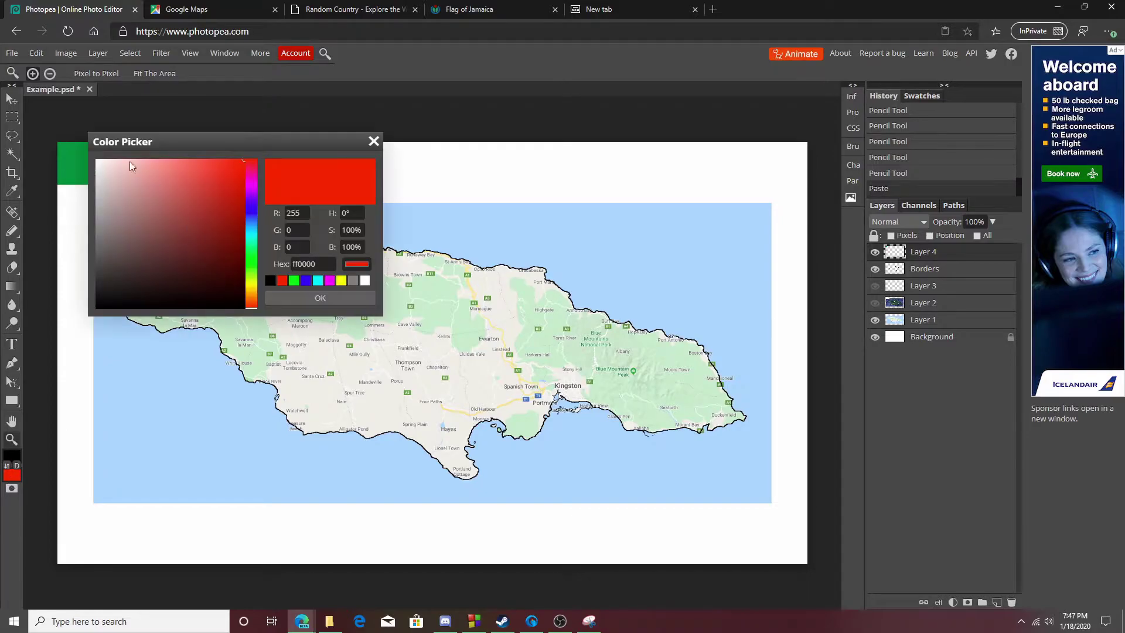
left_click(98, 162)
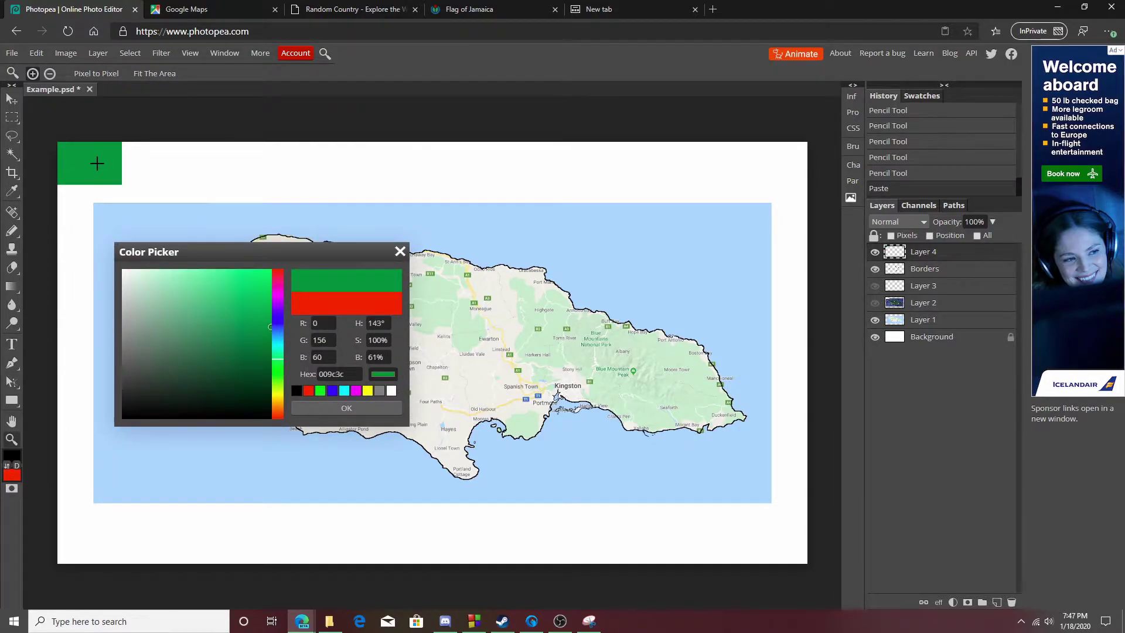
left_click(364, 409)
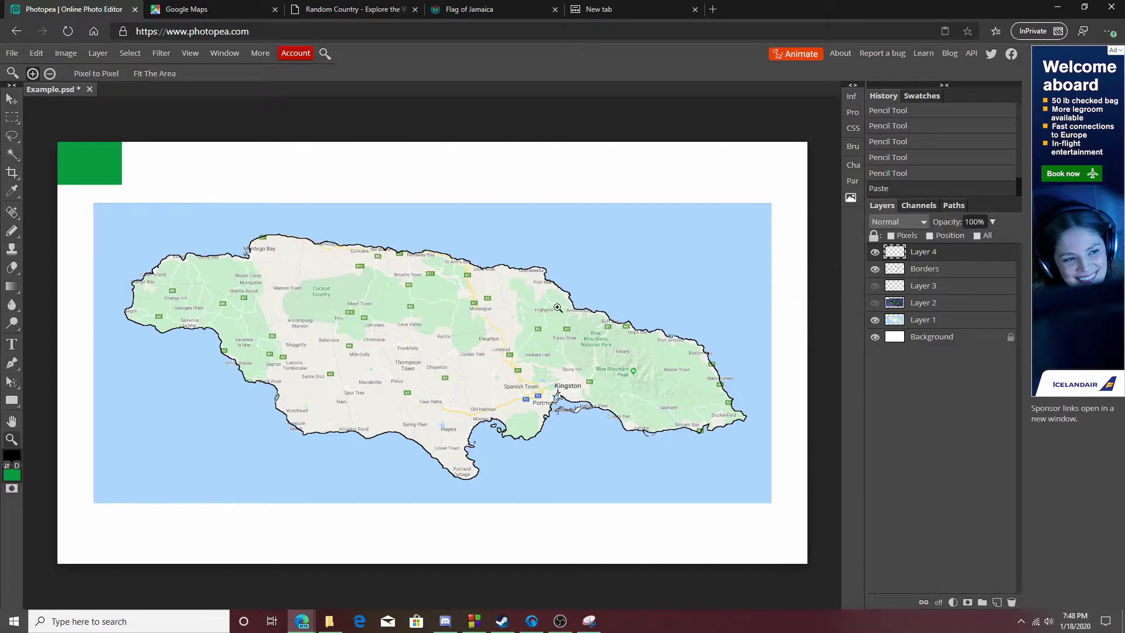
key("Delete")
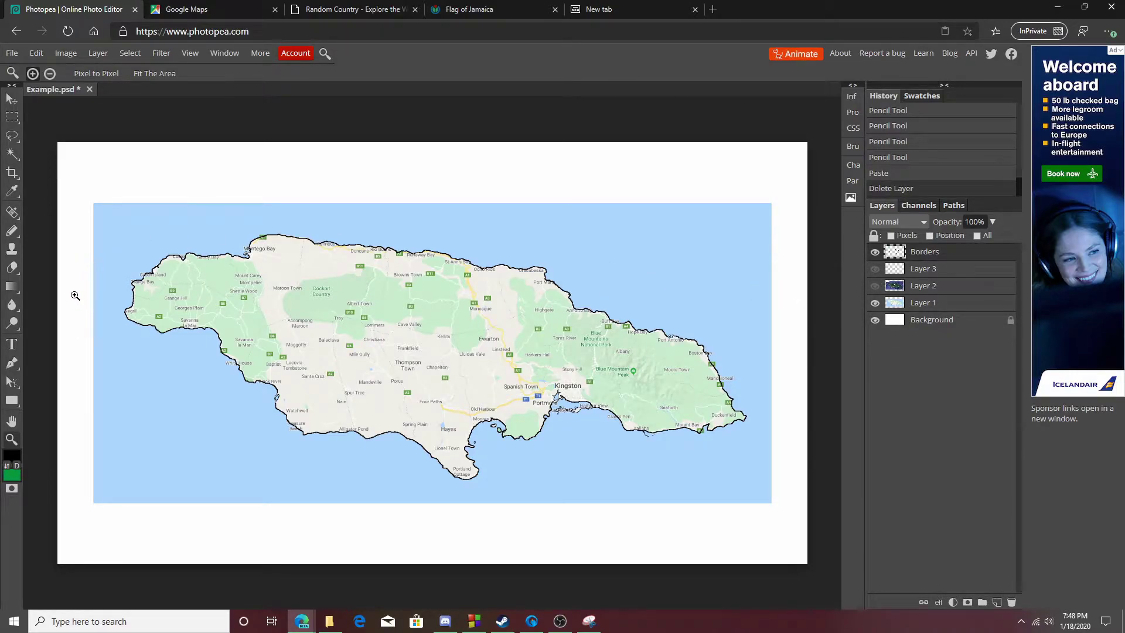
Step: Select the island's interior on Borders with the Magic Wand and set the selection mode to add further areas
right_click(12, 153)
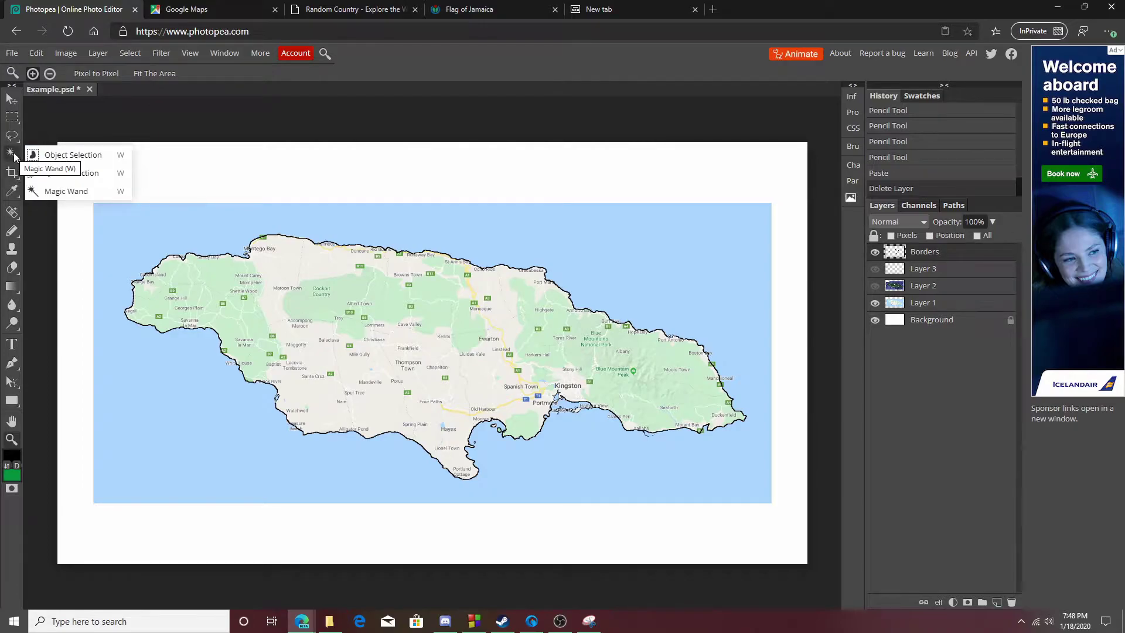
left_click(16, 157)
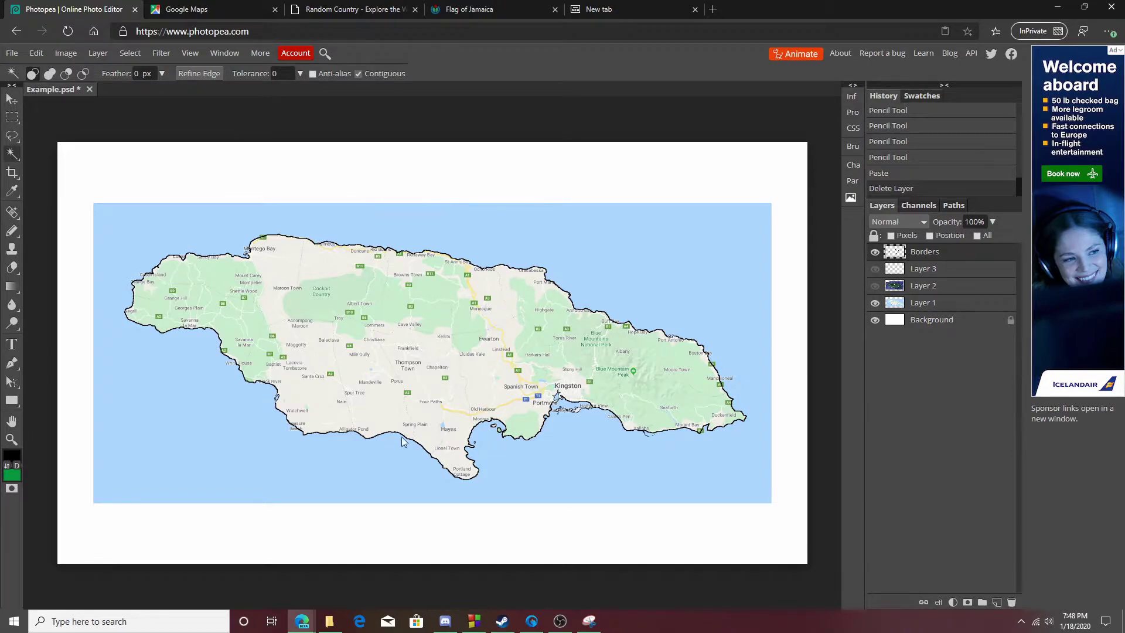
left_click(315, 288)
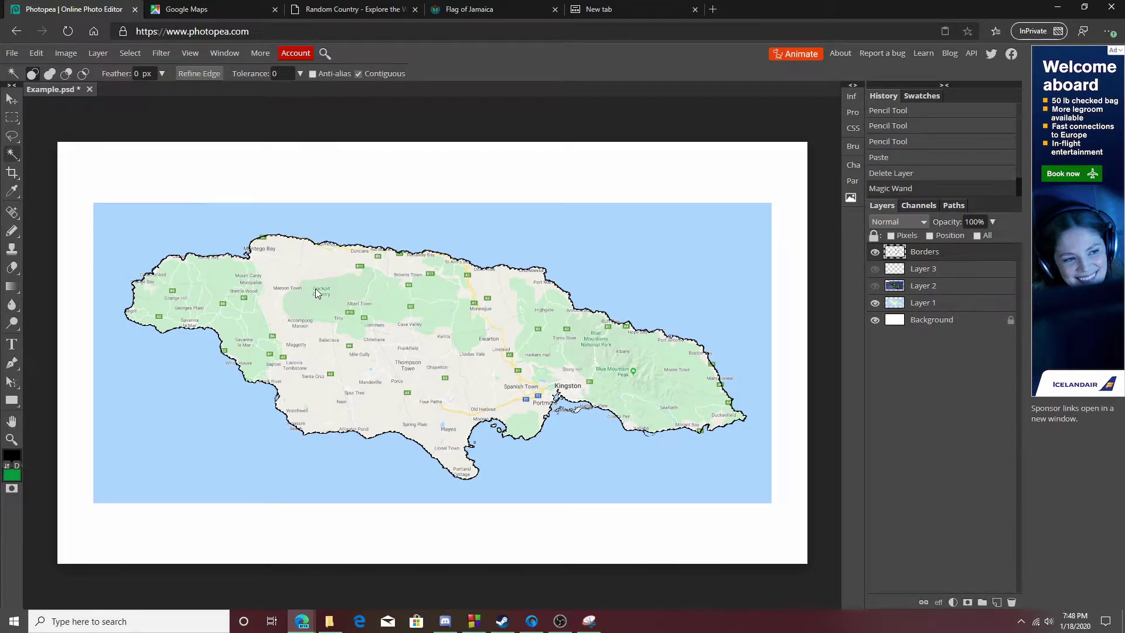
left_click(49, 74)
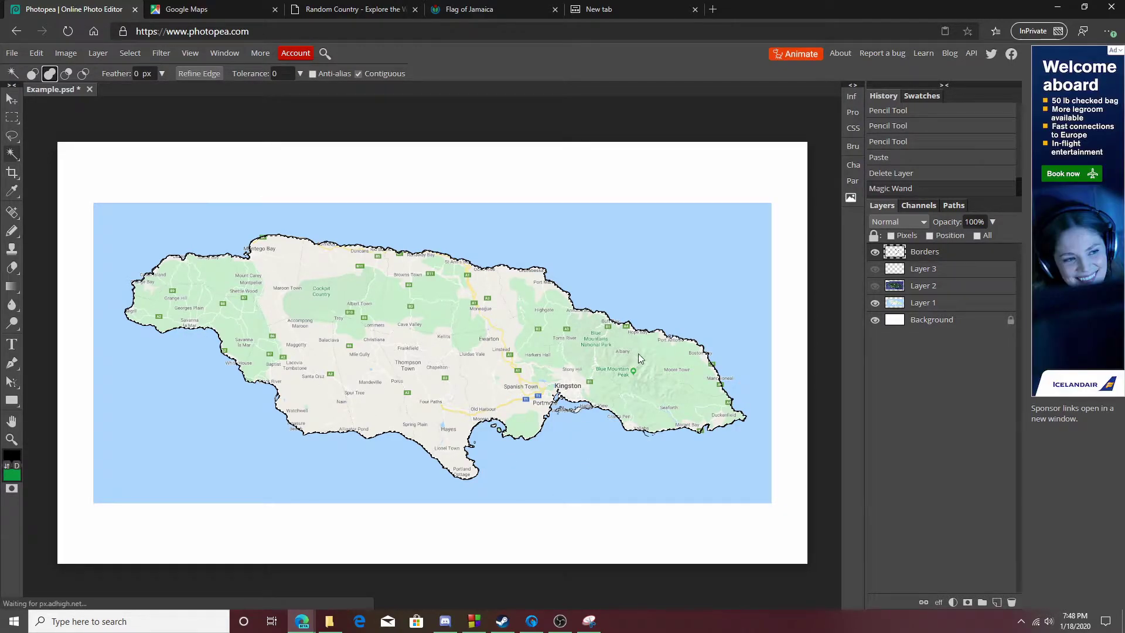
Step: Examine the selected outline up close around Montego Bay and along the north coast for enclosed areas left out
left_click(11, 440)
left_click(253, 312)
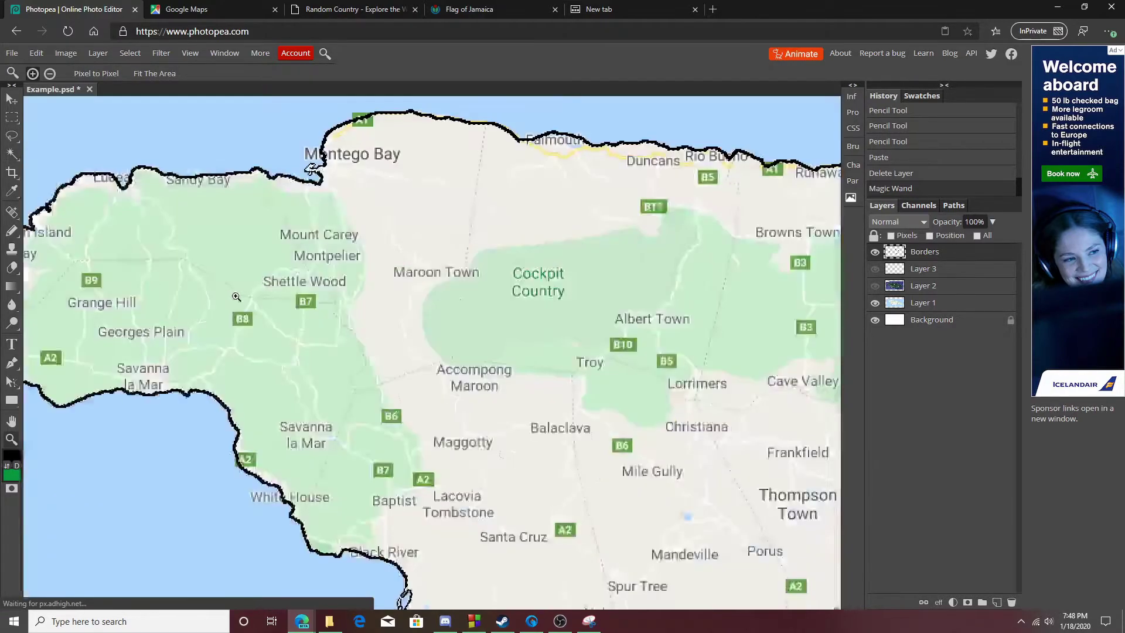
scroll(241, 296, "up", 1)
scroll(237, 297, "down", 2)
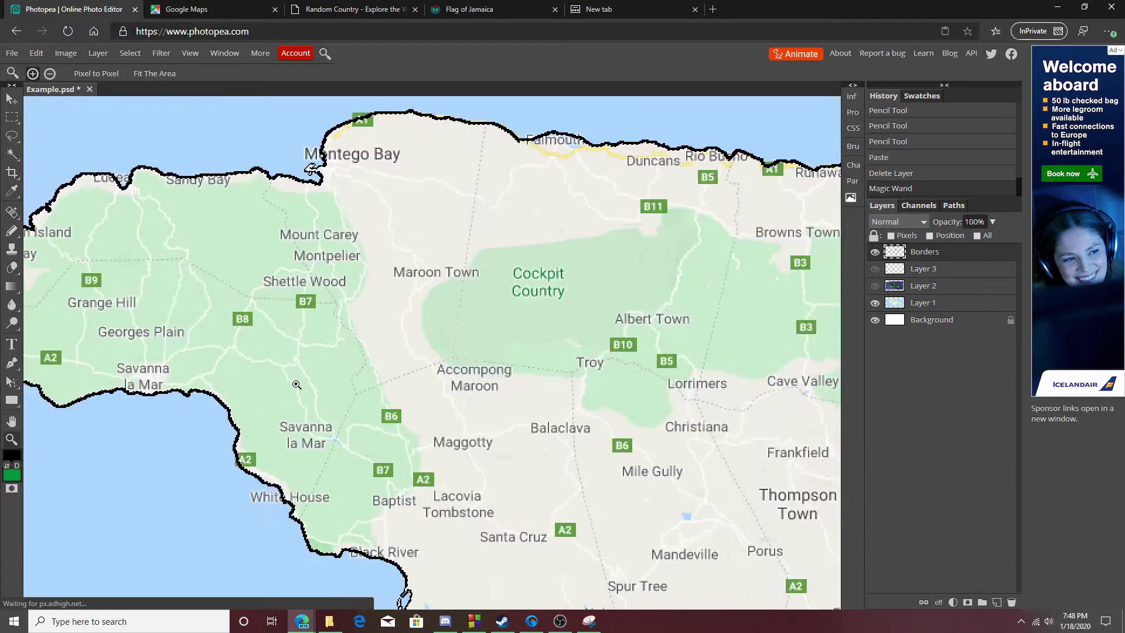
left_click_drag(343, 406, 623, 470)
scroll(623, 471, "right", 5)
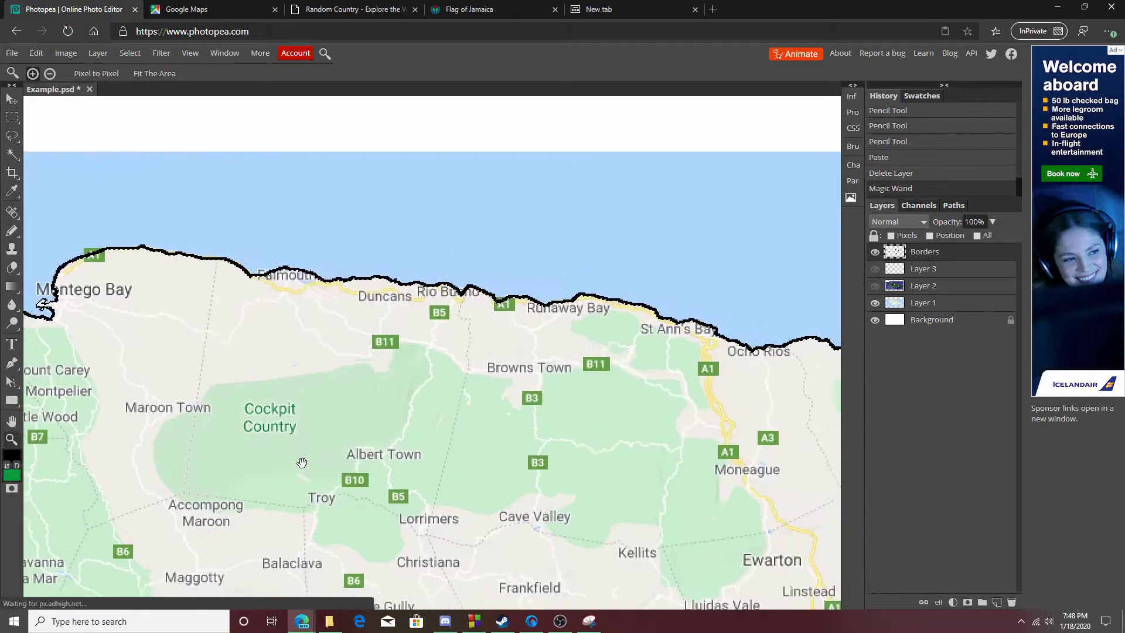
scroll(332, 328, "up", 3)
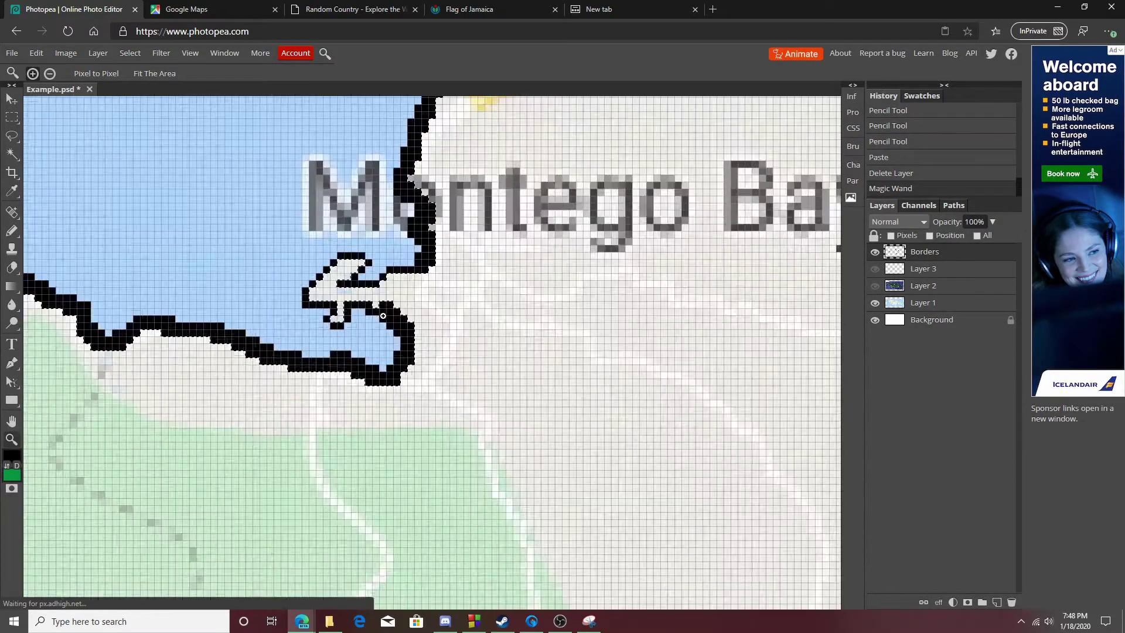
scroll(328, 325, "down", 6)
scroll(316, 310, "up", 3)
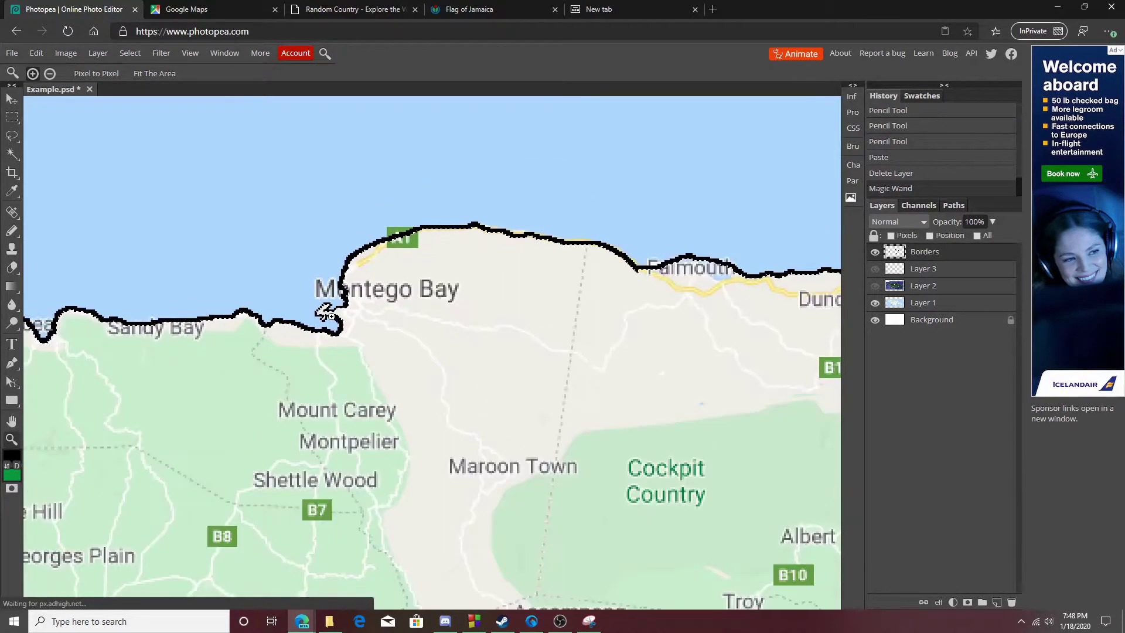
scroll(714, 288, "right", 15)
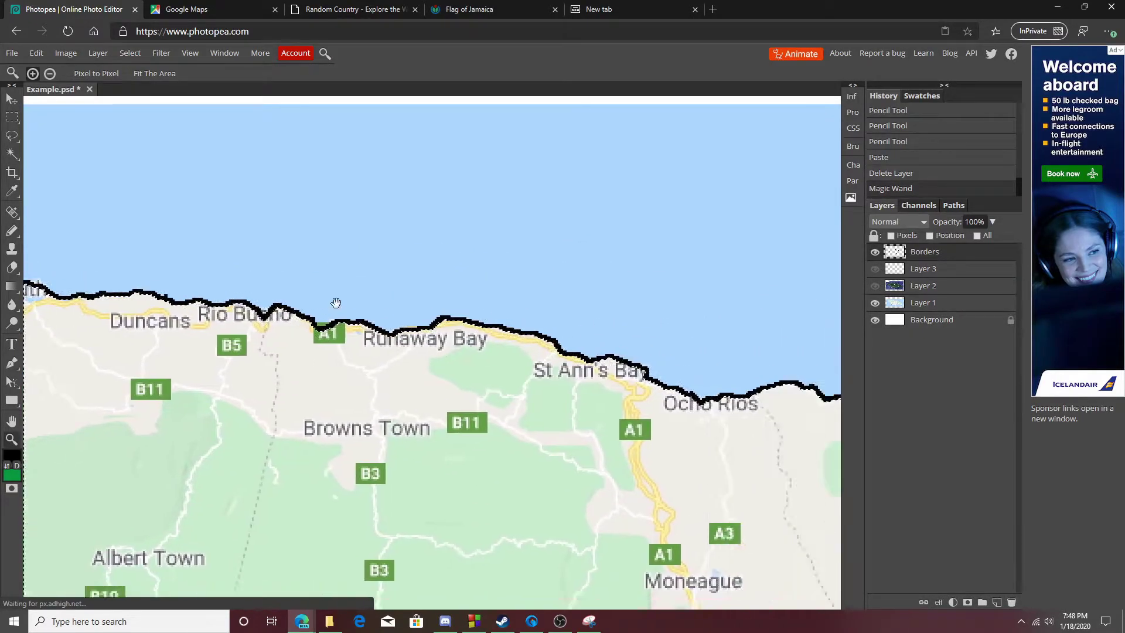
Step: Add the small enclosed islet at Port Antonio to the island selection with the Magic Wand
scroll(656, 307, "right", 15)
scroll(656, 307, "down", 8)
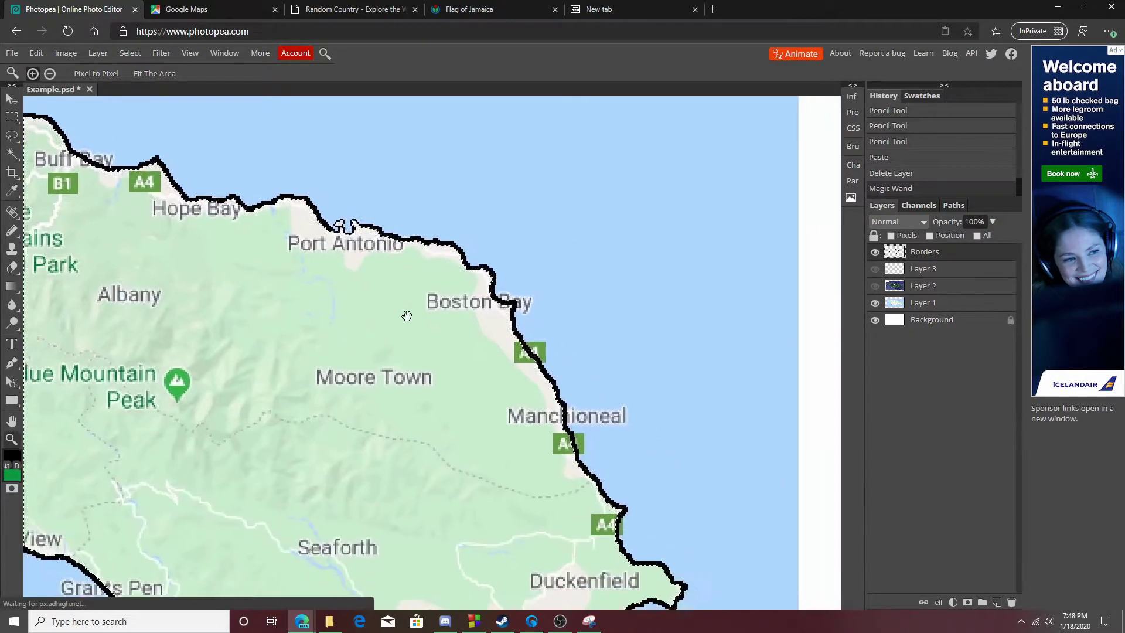
scroll(388, 276, "up", 8)
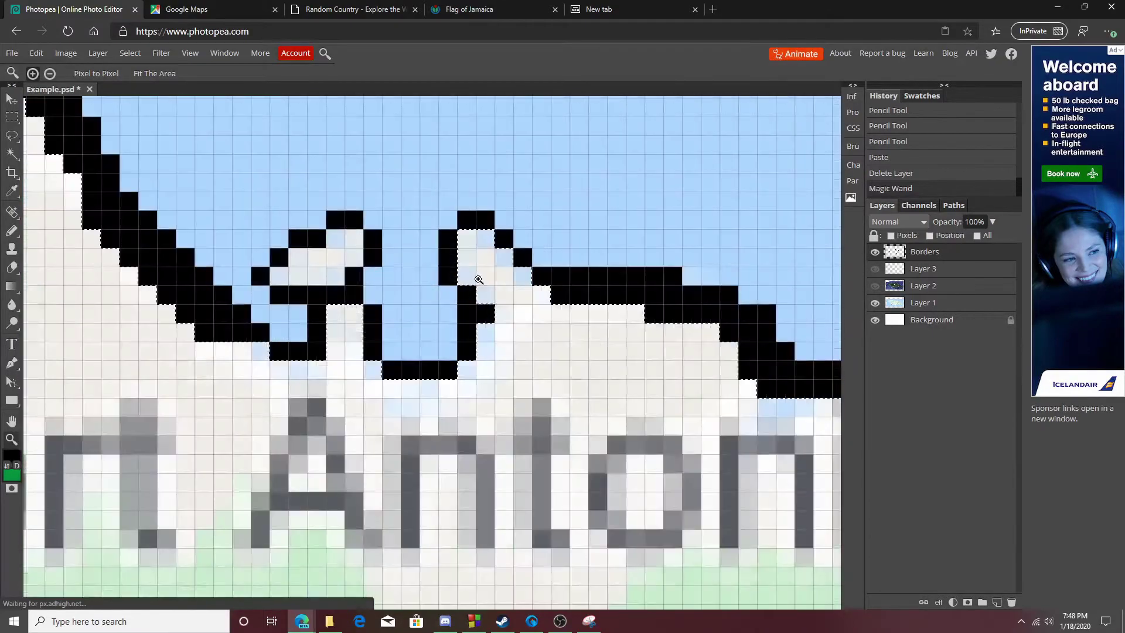
left_click(12, 153)
left_click(321, 263)
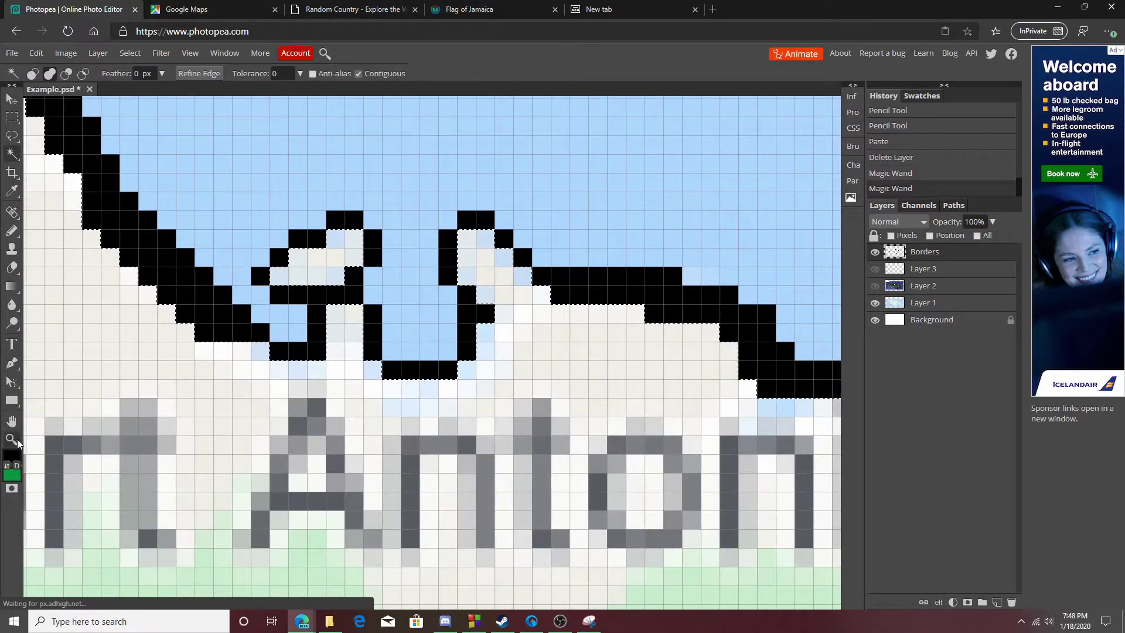
Step: Examine the outline along the southeast coast and around Kingston, Harbour View and Port Royal for areas missing from the selection
left_click(11, 440)
scroll(455, 300, "down", 8)
scroll(455, 301, "down", 3)
left_click_drag(759, 507, 508, 167)
left_click_drag(283, 352, 599, 301)
left_click_drag(248, 229, 547, 316)
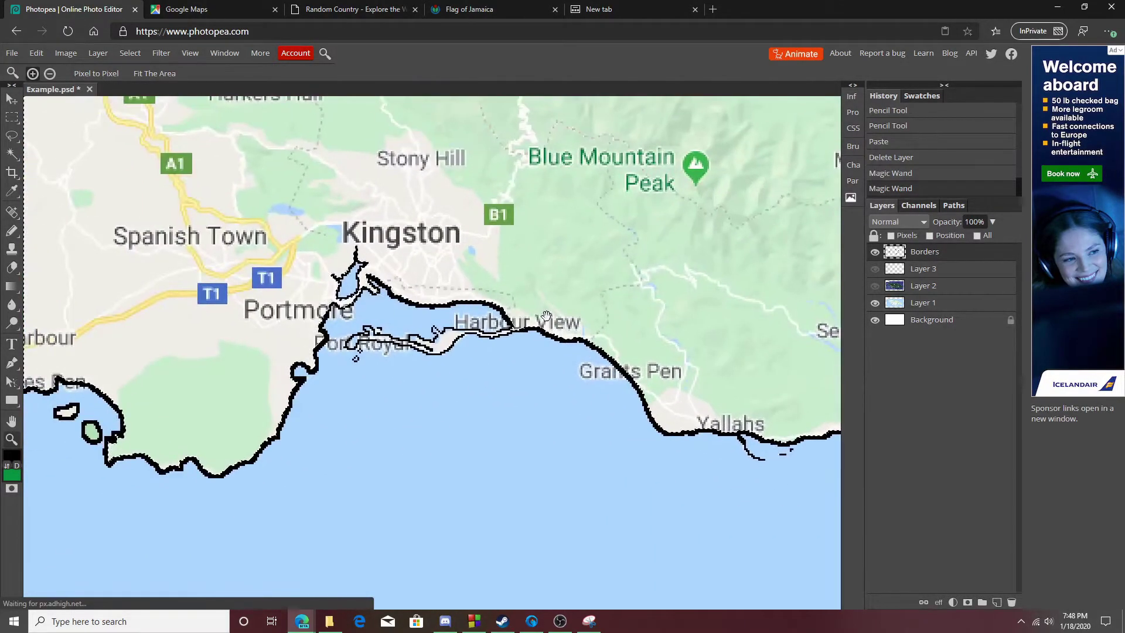
scroll(464, 323, "up", 5)
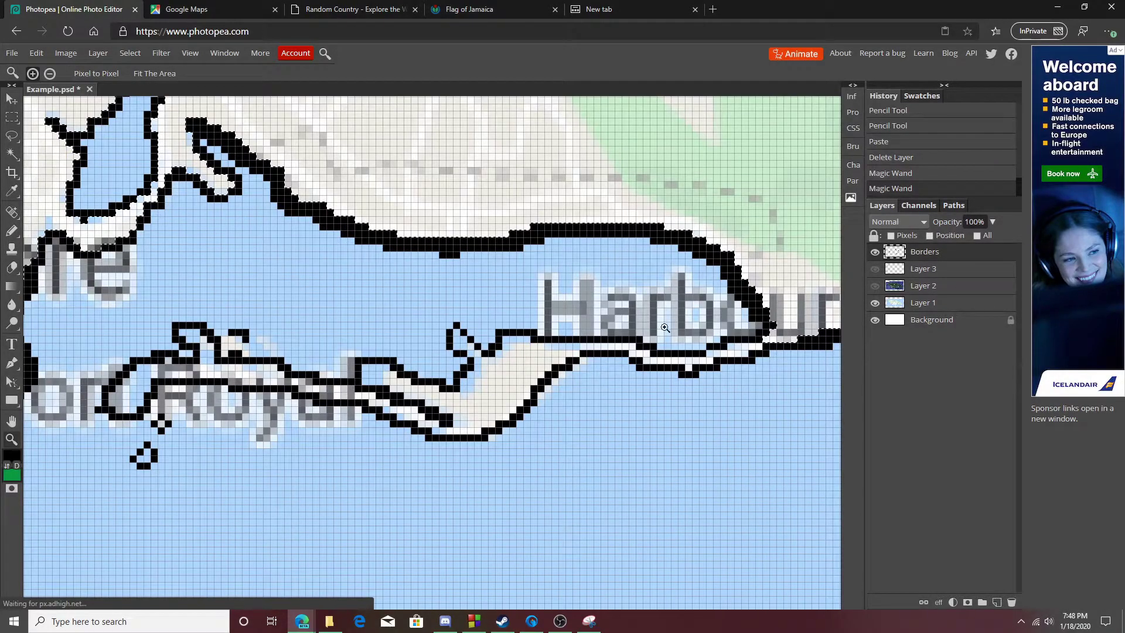
key("l")
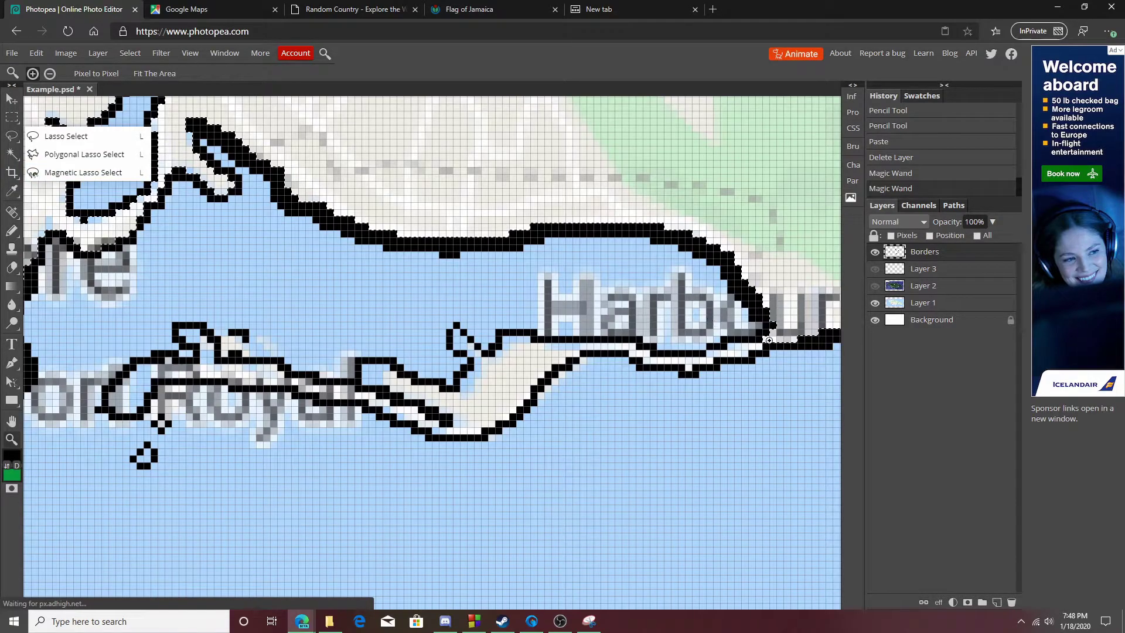
left_click(608, 60)
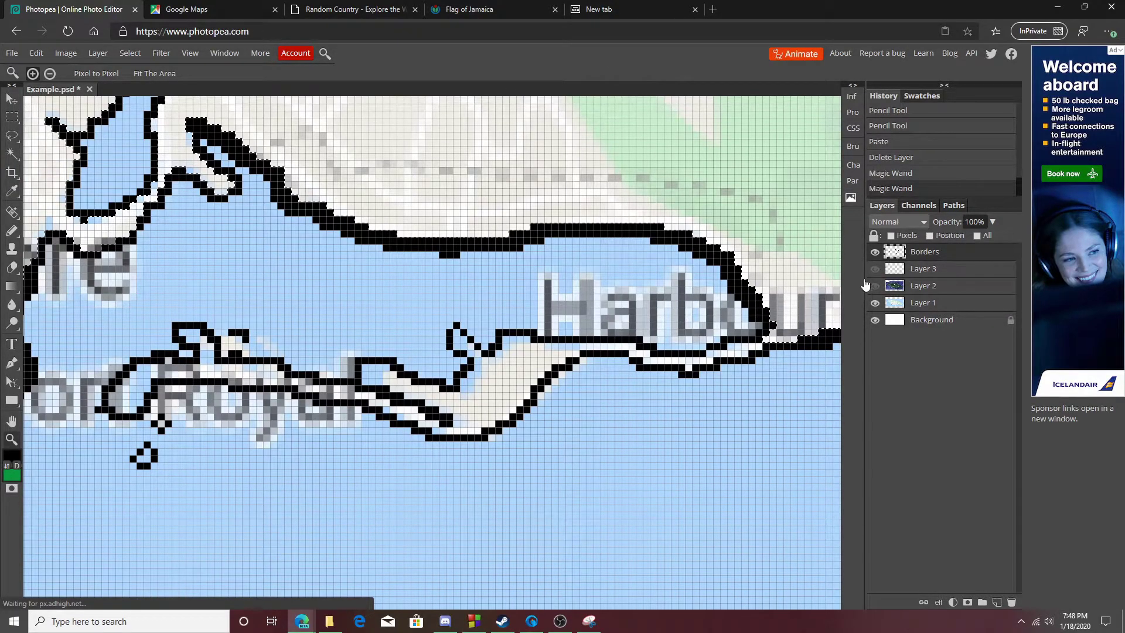
Step: Add the Port Royal land strip and the two small islets beside it to the selection with the Magic Wand
mouse_move(12, 119)
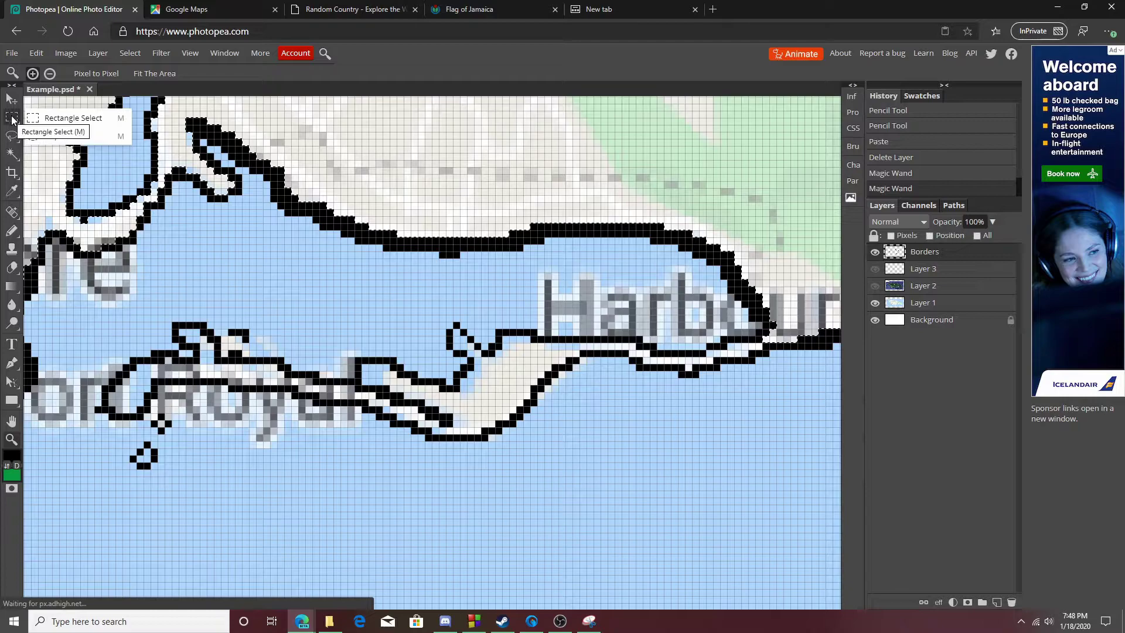
left_click(13, 153)
left_click(701, 360)
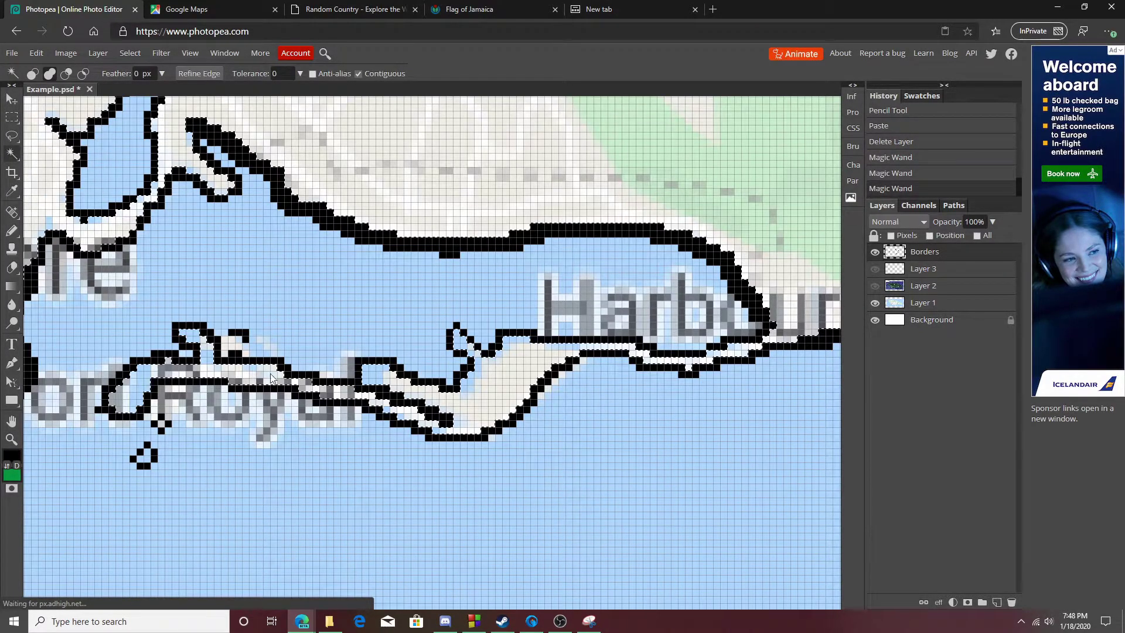
left_click_drag(249, 369, 470, 353)
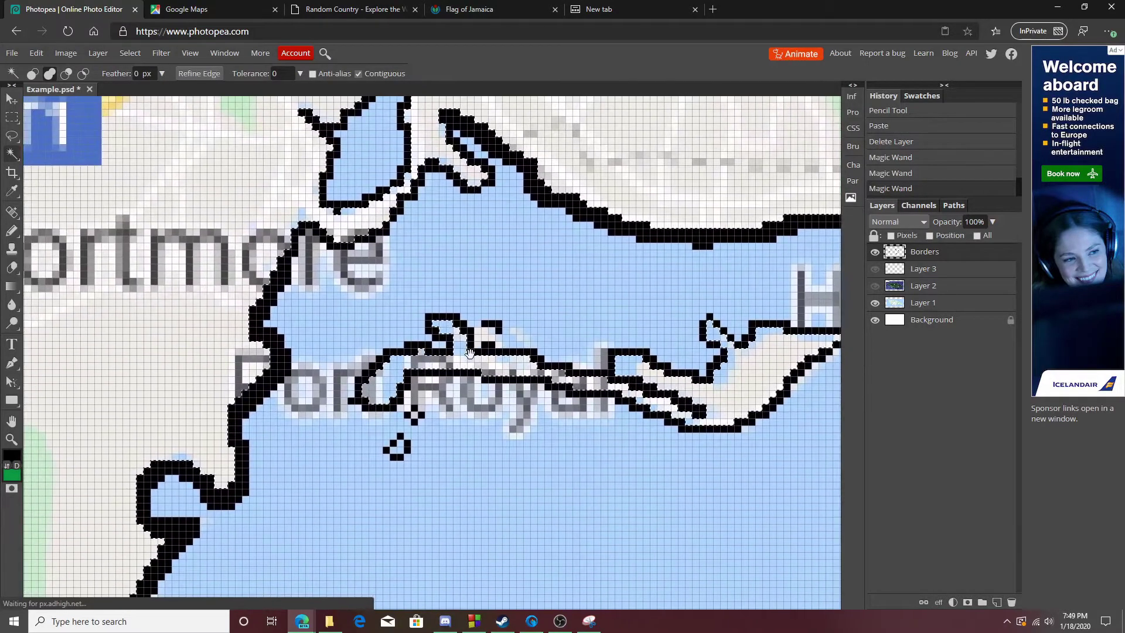
left_click_drag(268, 448, 603, 262)
left_click(604, 286)
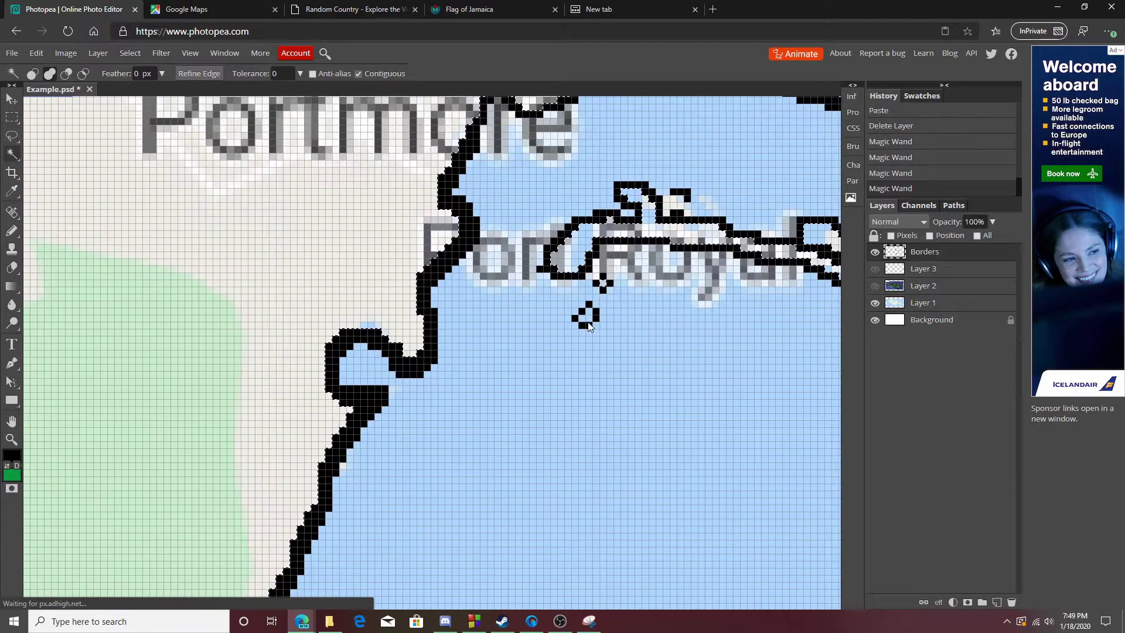
left_click(588, 321)
Step: Add the small islands in the bay south of Moores Pen to the Magic Wand selection, reverting the last selection change before picking the smallest islet
left_click_drag(588, 321, 643, 361)
left_click_drag(331, 288, 480, 357)
left_click_drag(309, 323, 489, 382)
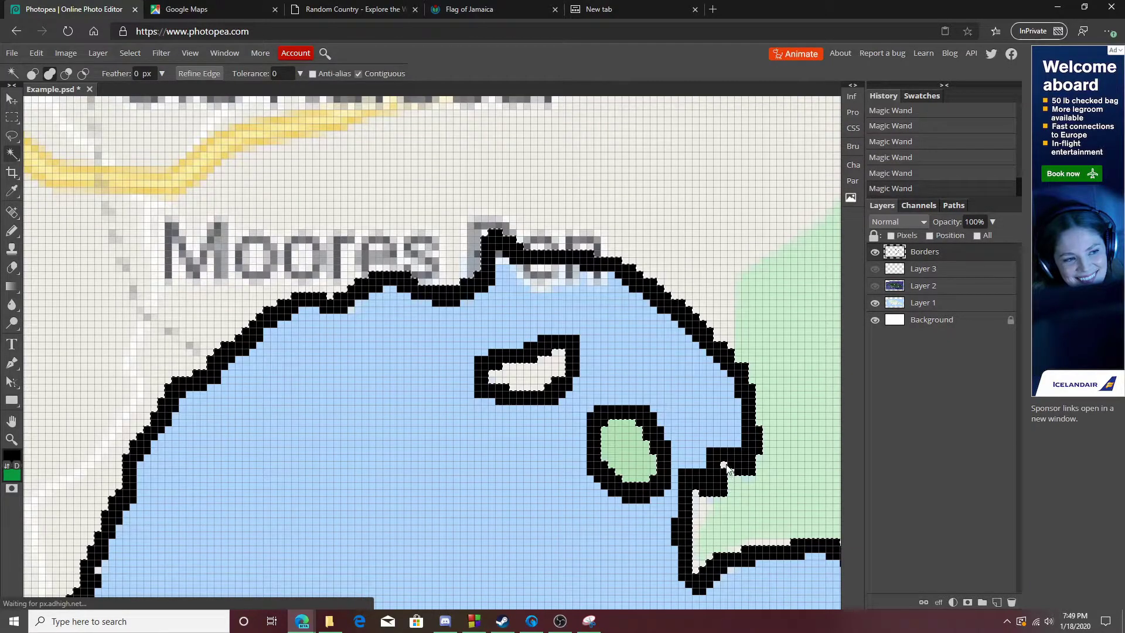
left_click_drag(708, 468, 475, 422)
scroll(476, 421, "left", 8)
scroll(475, 422, "down", 5)
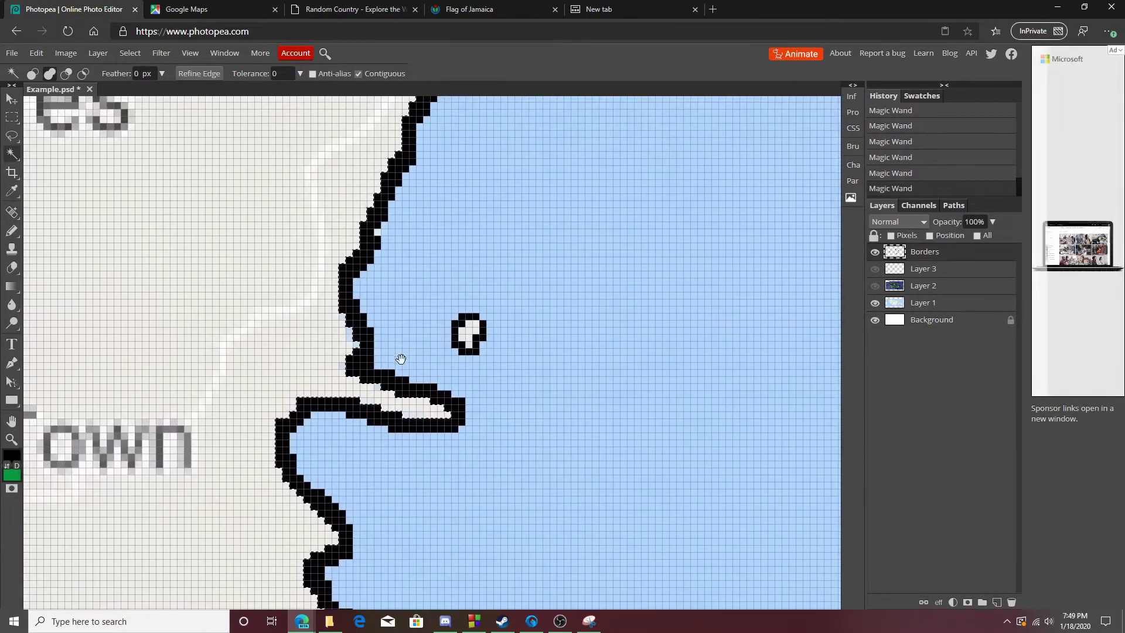
left_click(914, 175)
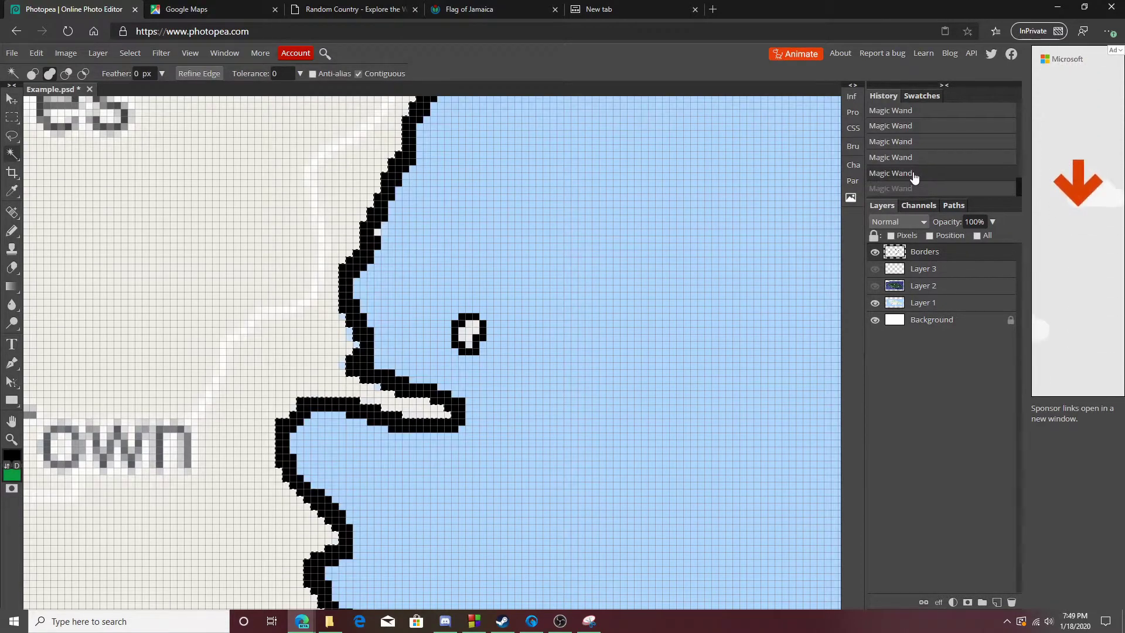
left_click(469, 337)
Step: Check the remaining coastline westward past Black River, and fill the selected land on the Borders layer with the green background colour
left_click_drag(416, 469, 729, 334)
left_click_drag(474, 334, 551, 396)
left_click_drag(125, 225, 389, 500)
left_click_drag(319, 208, 511, 501)
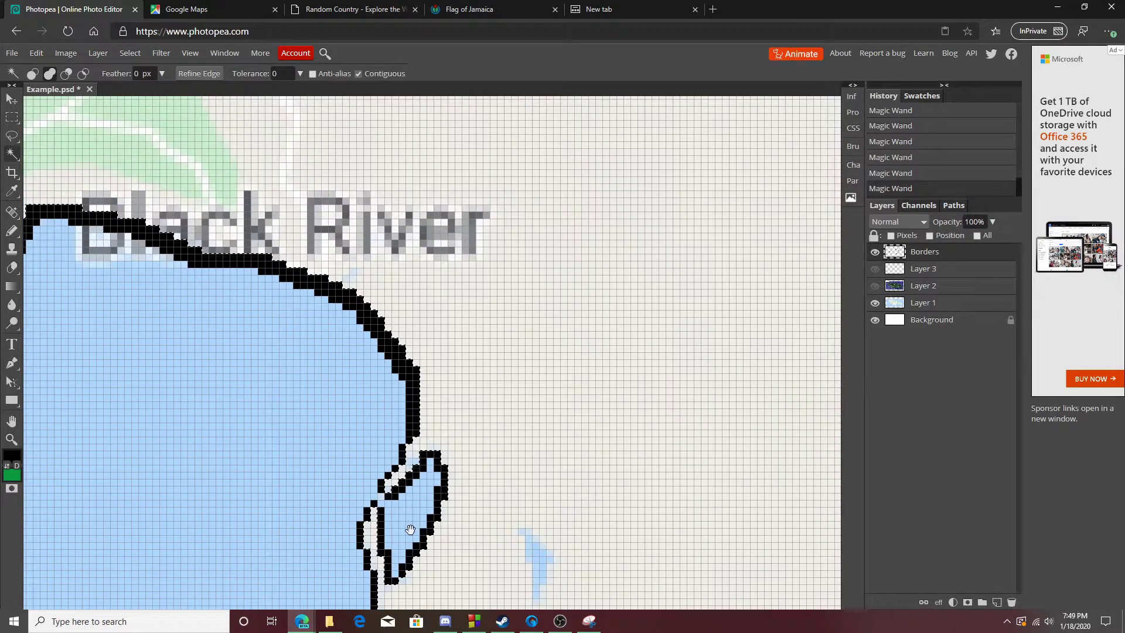
left_click_drag(324, 340, 412, 500)
left_click_drag(252, 246, 404, 400)
left_click_drag(234, 328, 387, 508)
key("ctrl+0")
left_click(362, 379, "ctrl")
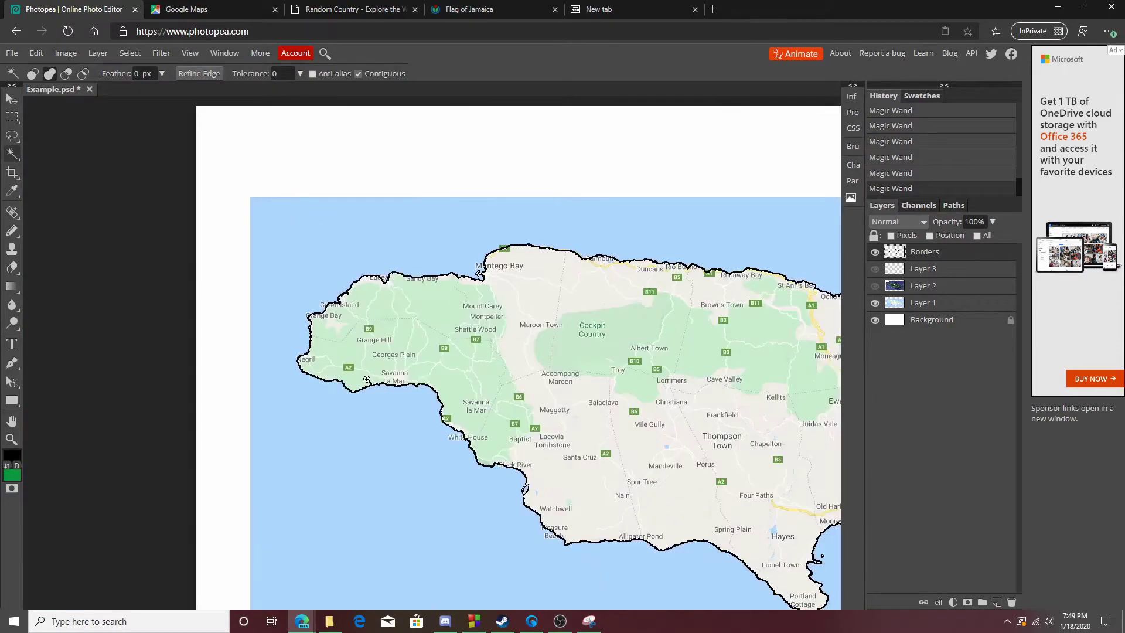
key("ctrl+0")
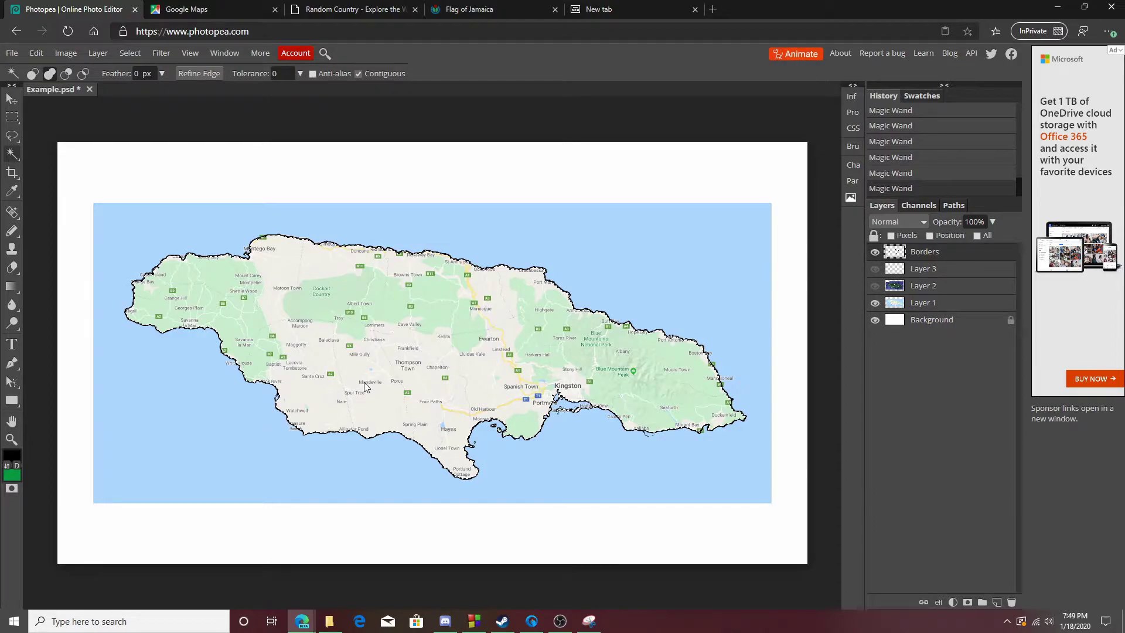
key("ctrl+BackSpace")
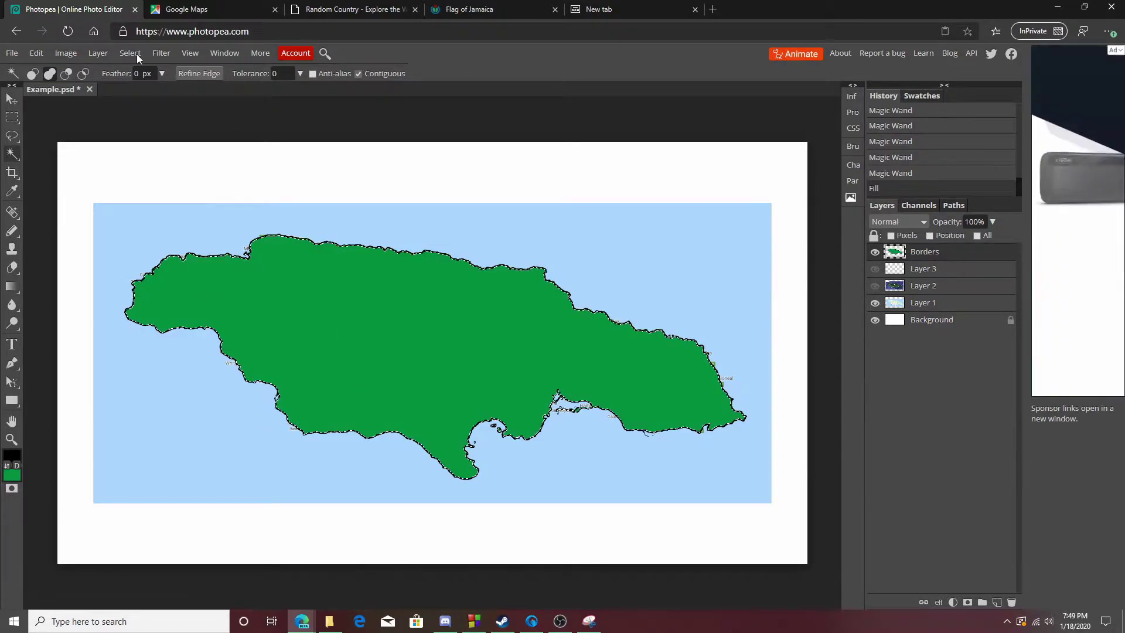
left_click(35, 53)
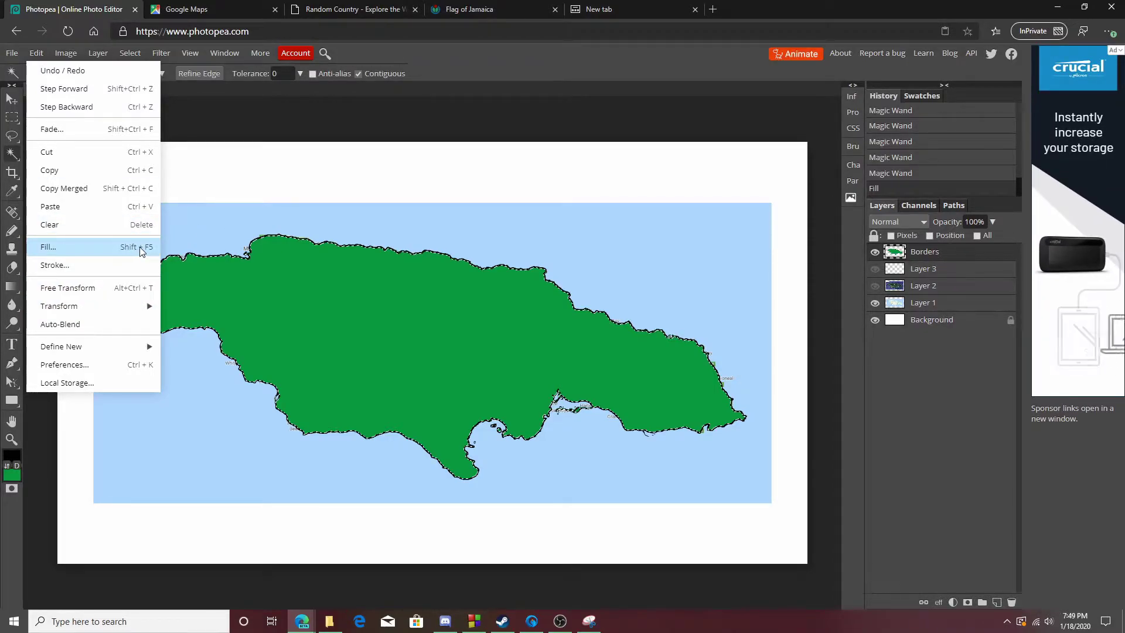
left_click(518, 69)
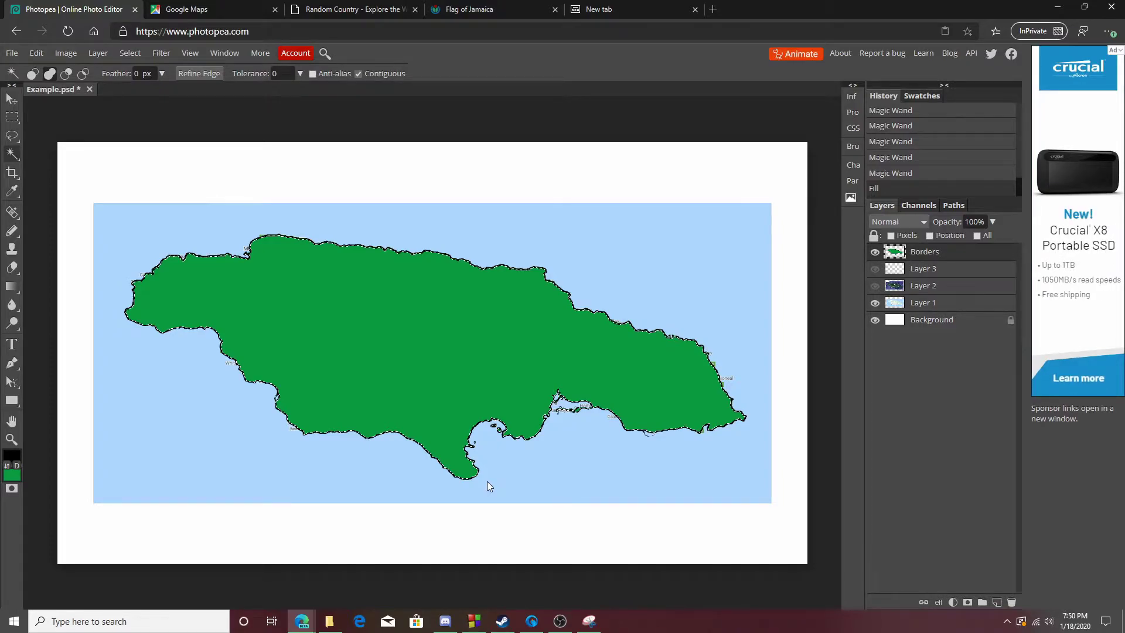
left_click(36, 51)
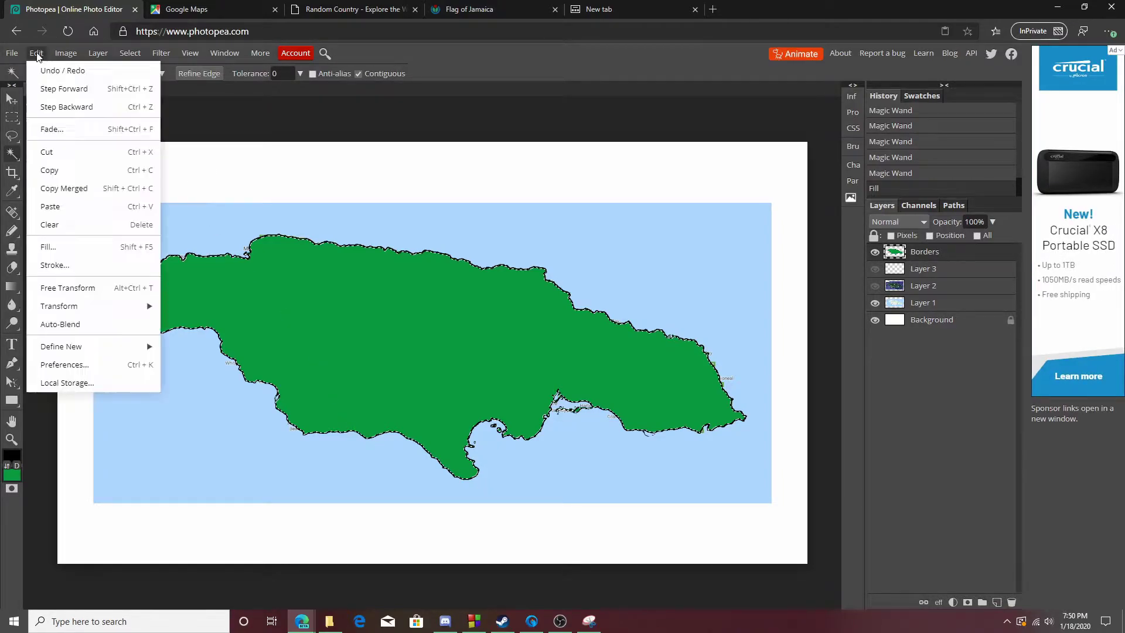
left_click(516, 57)
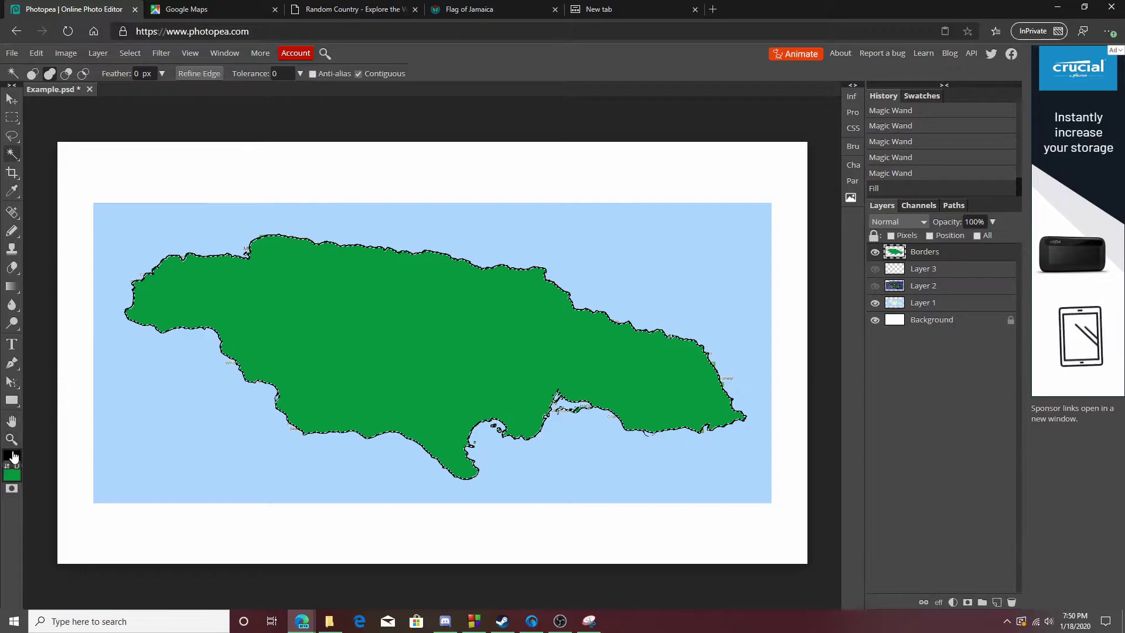
Step: Try filling the selected land with the black foreground colour, and fill it with the green background colour again
key("alt+BackSpace")
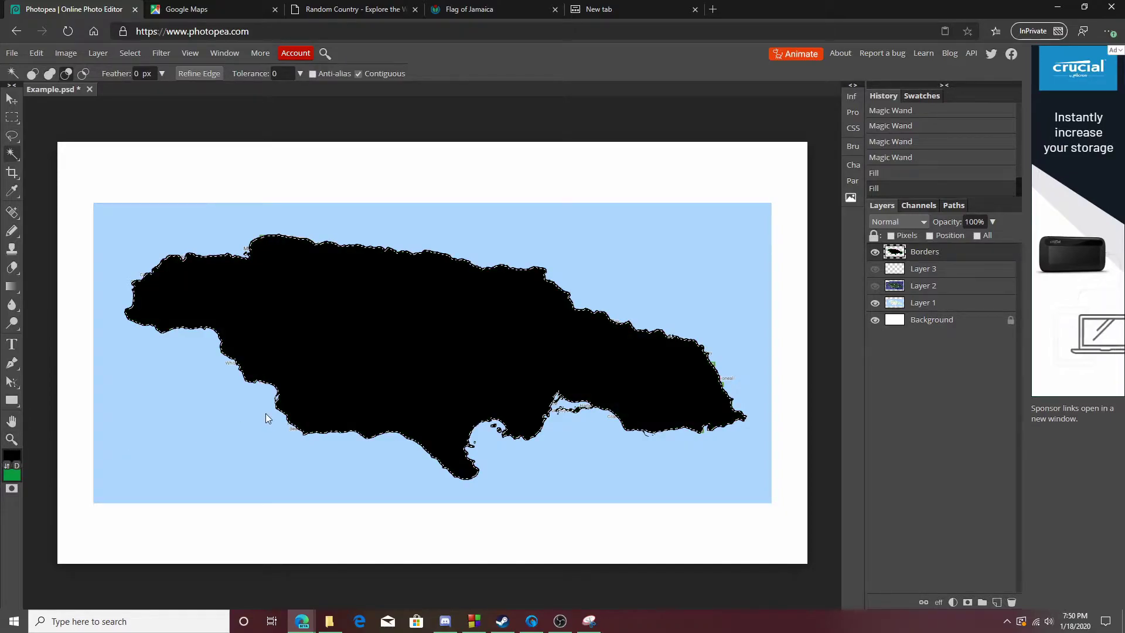
key("ctrl+BackSpace")
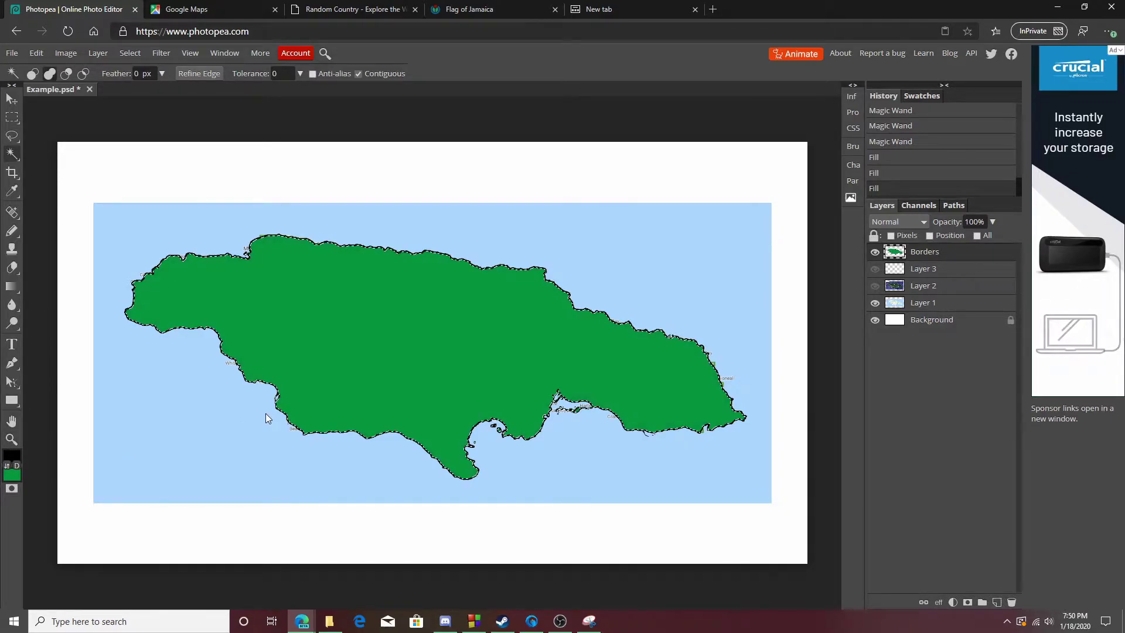
Step: Deselect the filled landmass
left_click(7, 443)
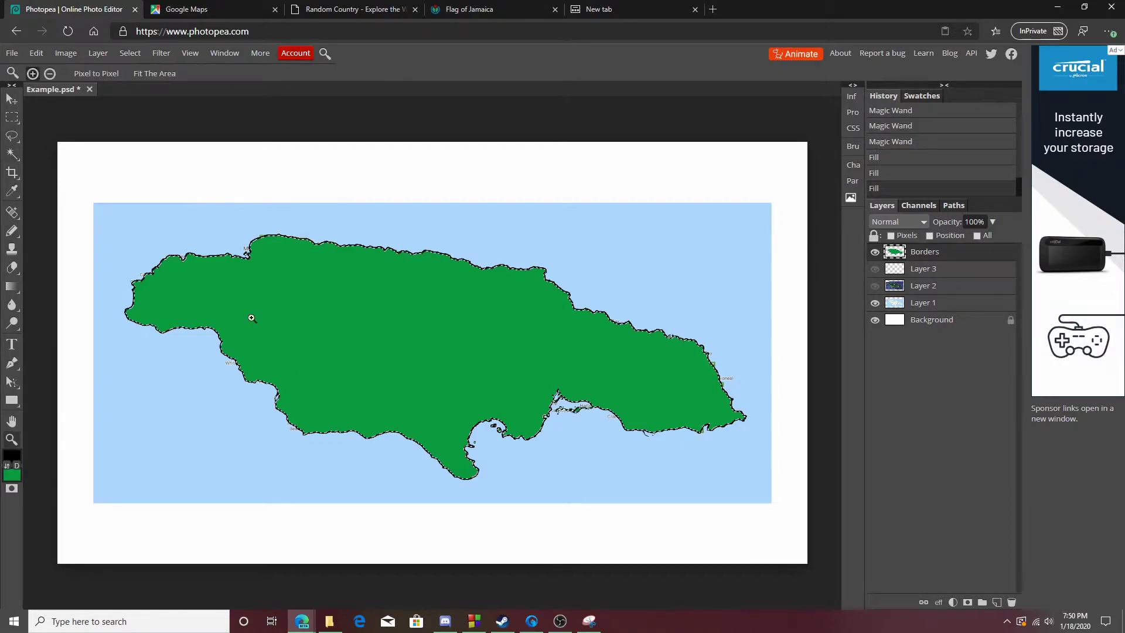
left_click(12, 117)
left_click(483, 328)
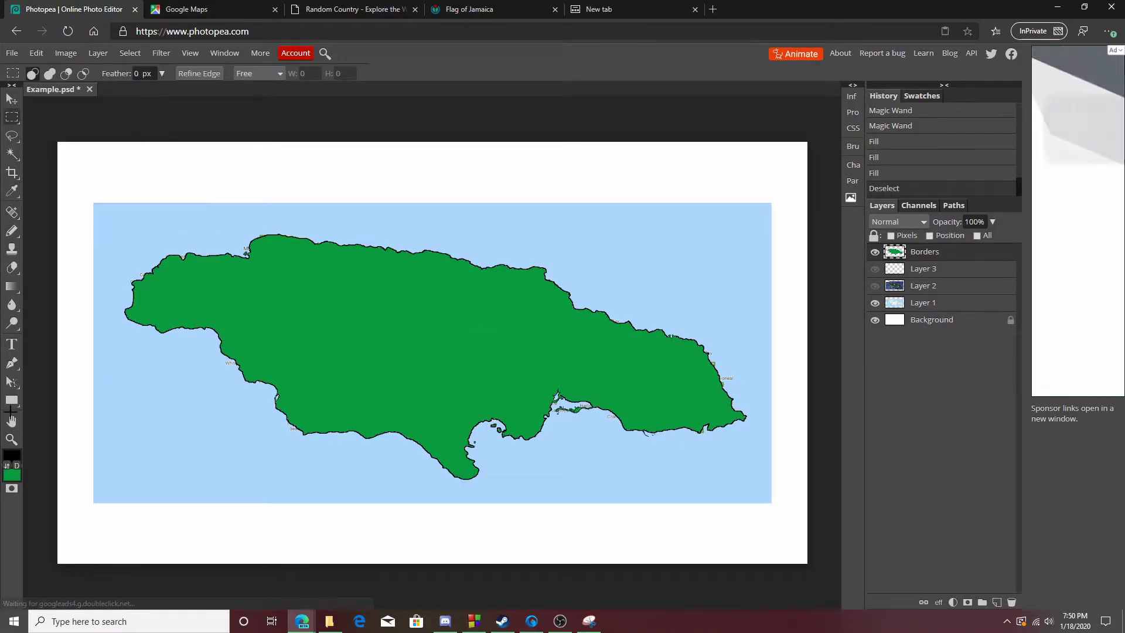
Step: Select the two stacked pixels where the harbour's land strip meets the mainland, clear them and fill them with green
key("z")
scroll(599, 429, "up", 10)
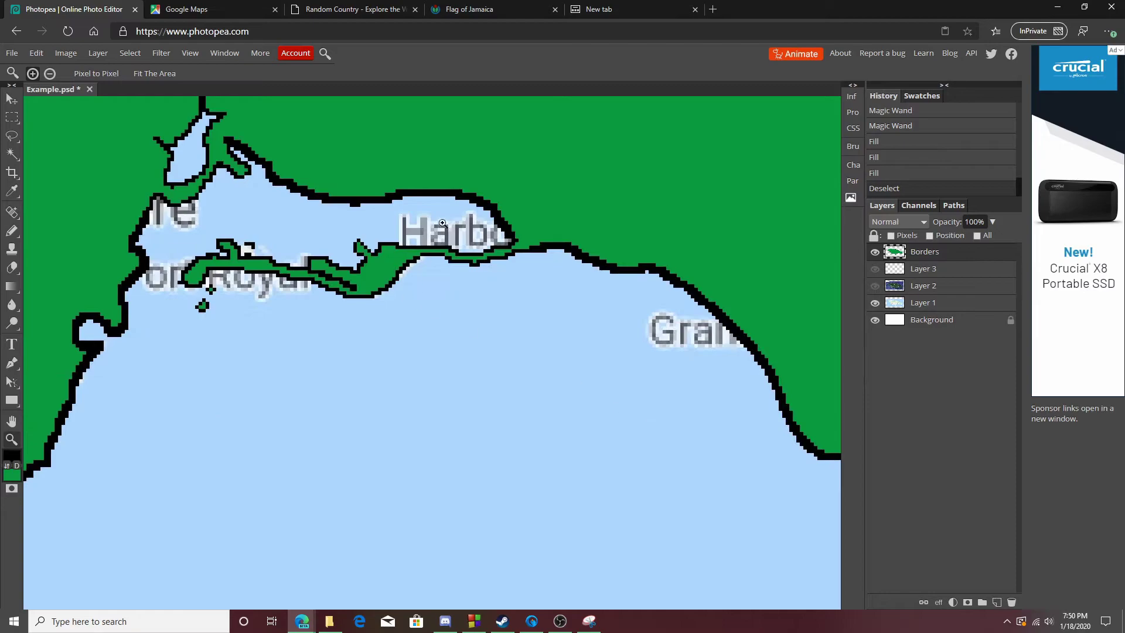
scroll(690, 444, "up", 3)
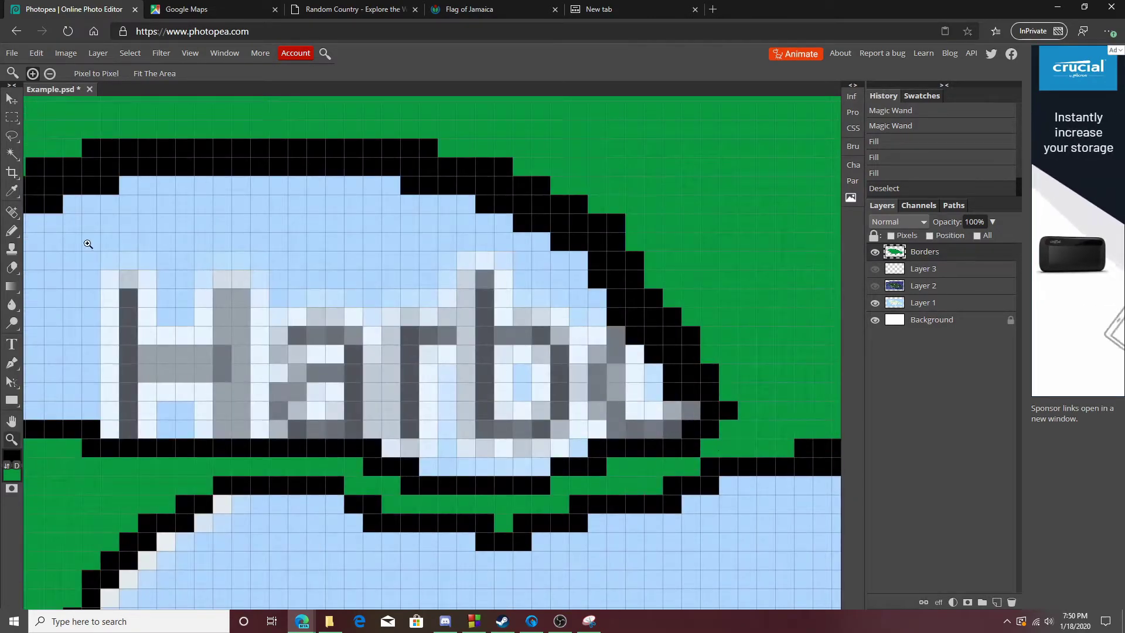
right_click(16, 140)
left_click(13, 117)
left_click_drag(702, 441, 719, 475)
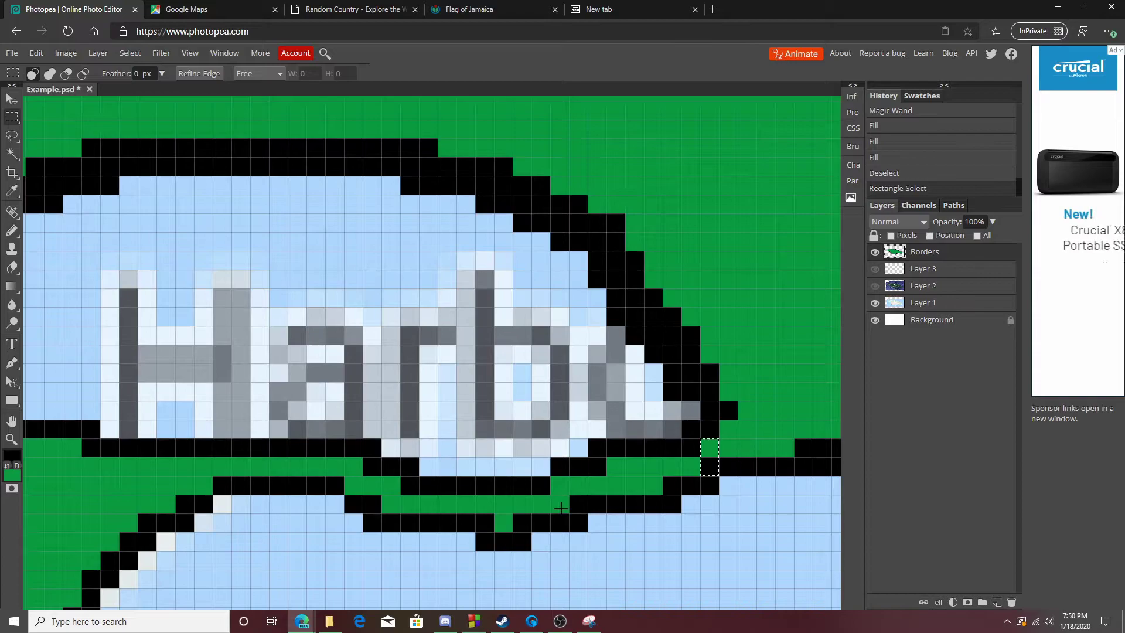
key("Delete")
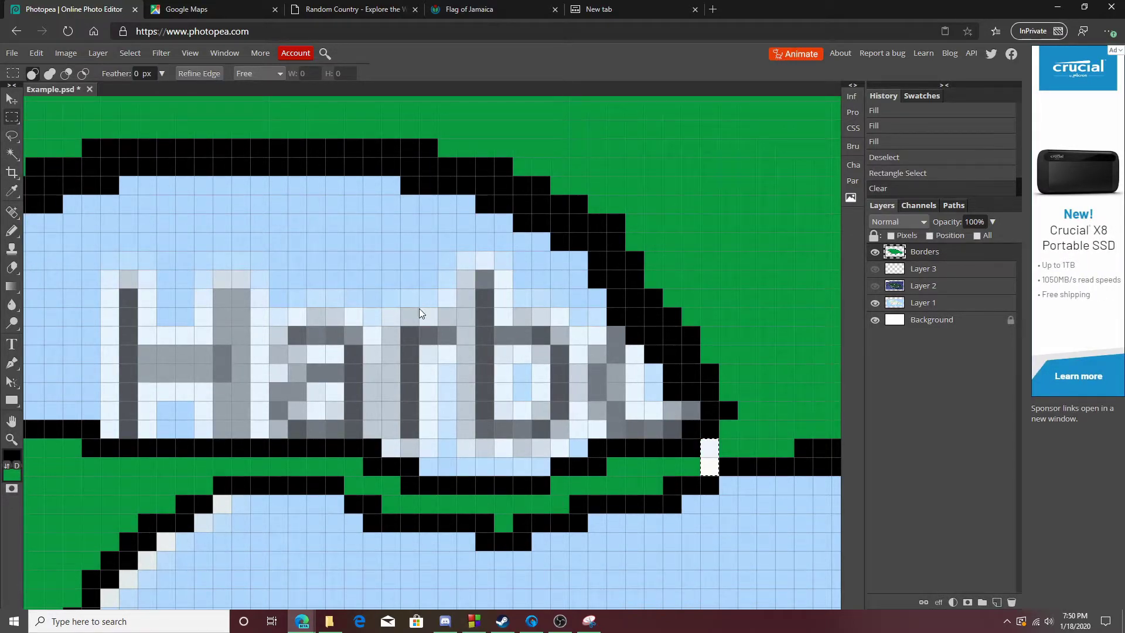
key("ctrl+BackSpace")
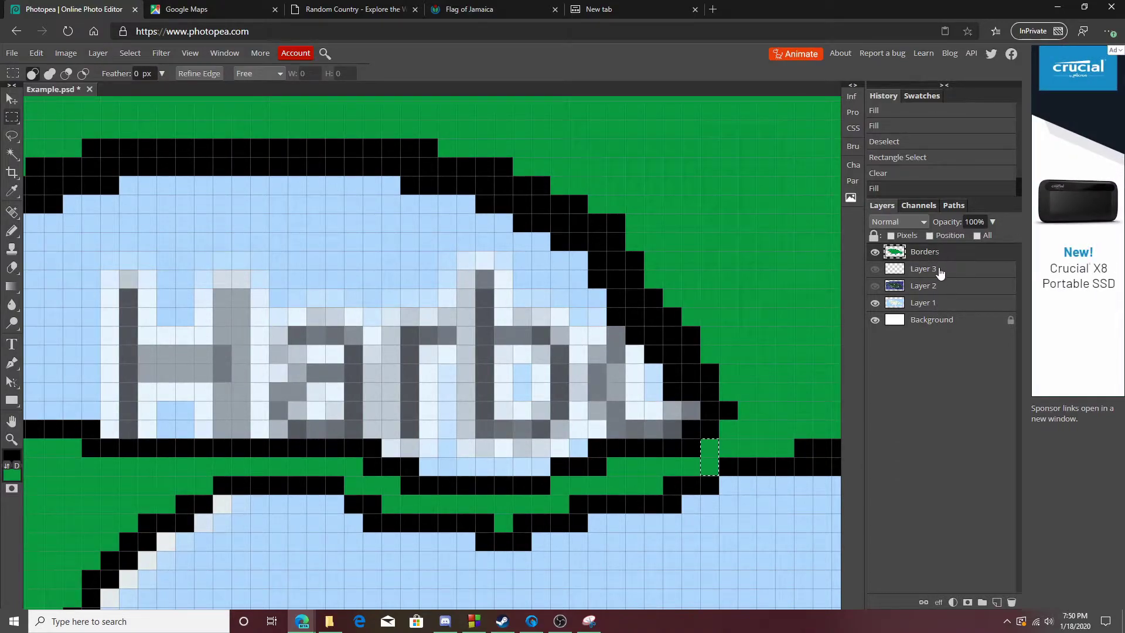
Step: Fill a block two pixels wide in the border notch east of the bay's oval island with green, and deselect it
left_click(11, 439)
scroll(580, 315, "down", 4)
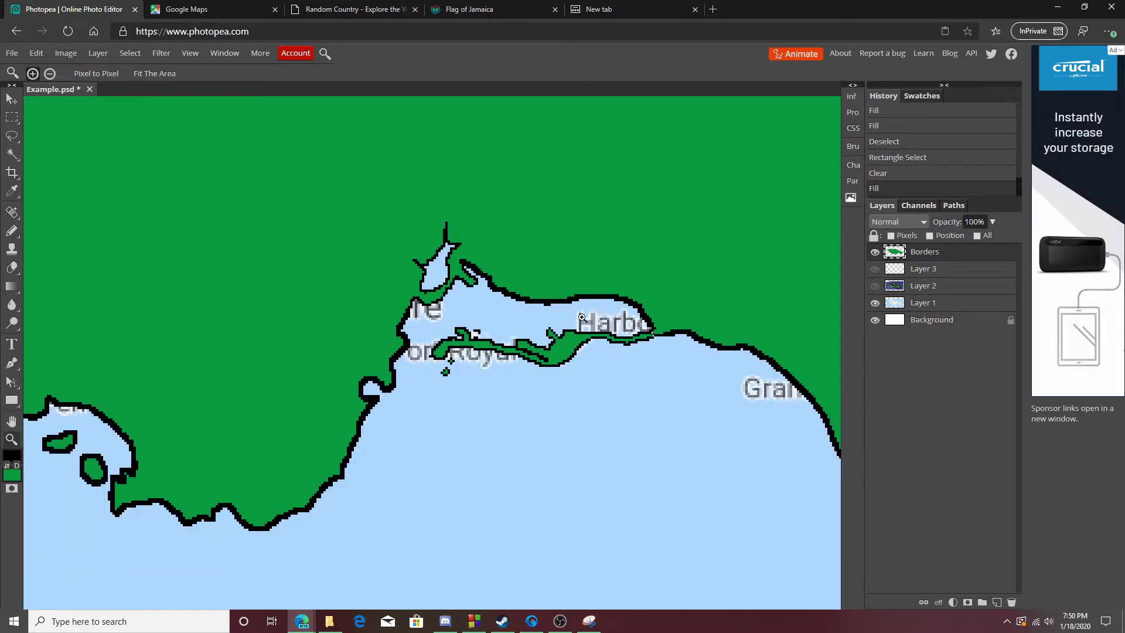
scroll(576, 322, "down", 5)
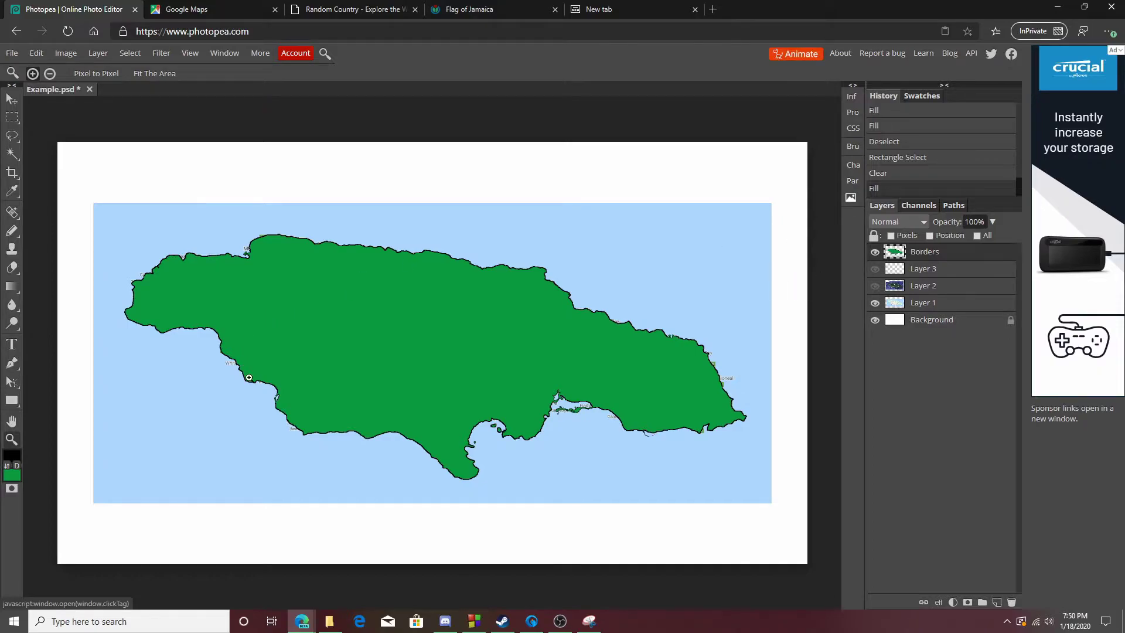
left_click(299, 409)
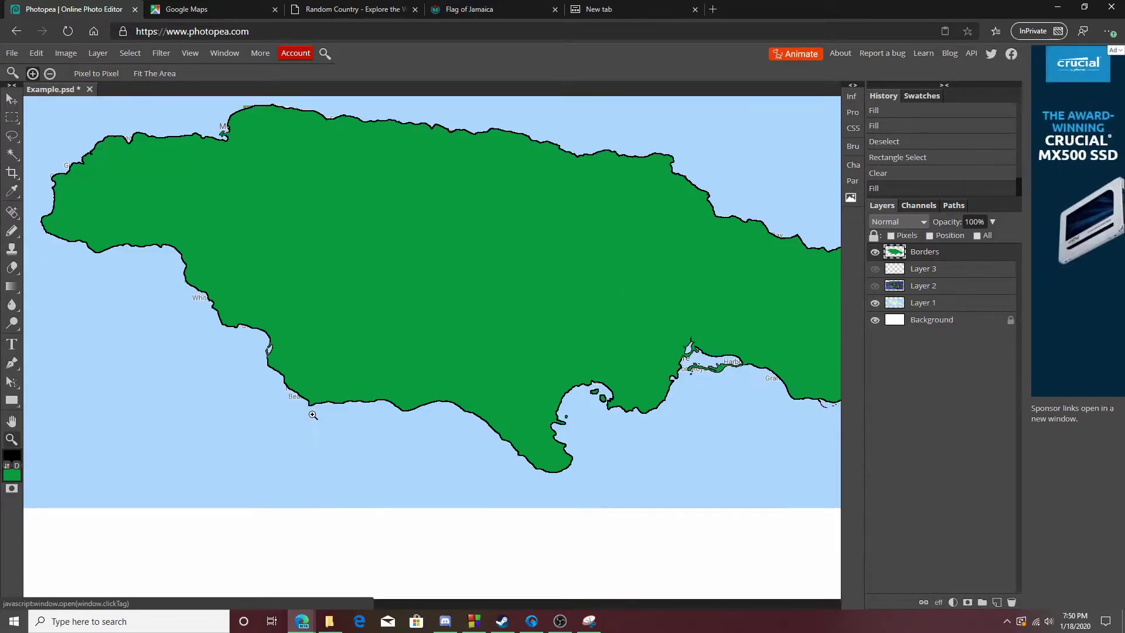
left_click(586, 466)
left_click(677, 322)
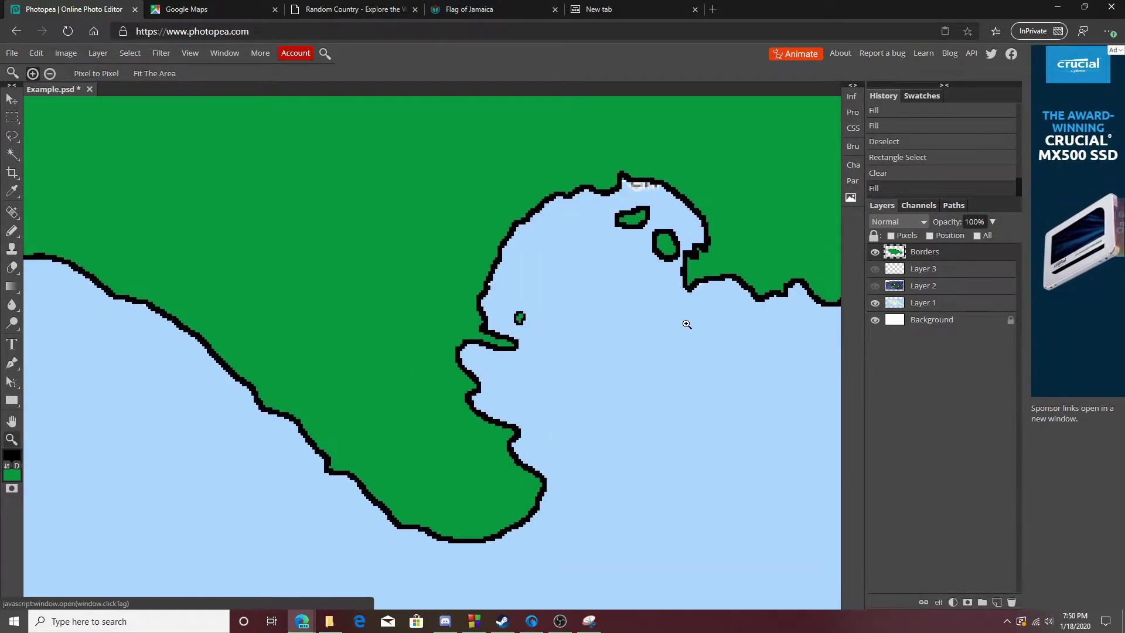
left_click_drag(611, 264, 244, 462)
left_click_drag(133, 434, 447, 321)
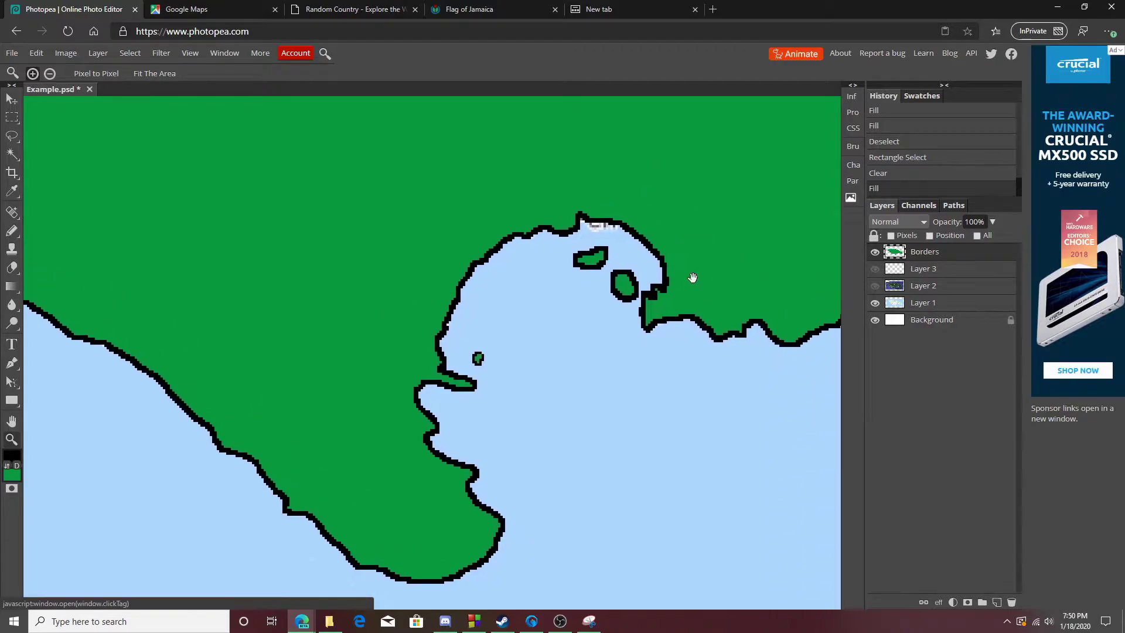
left_click(668, 298)
left_click(674, 274)
left_click(11, 118)
left_click_drag(555, 285, 591, 301)
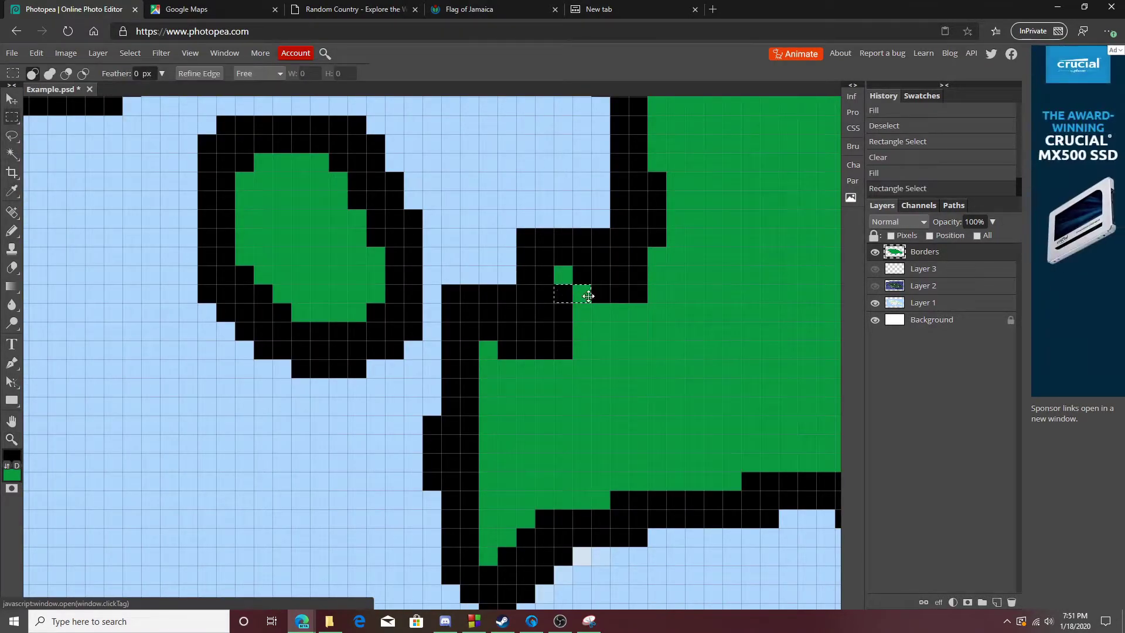
key("ctrl+BackSpace")
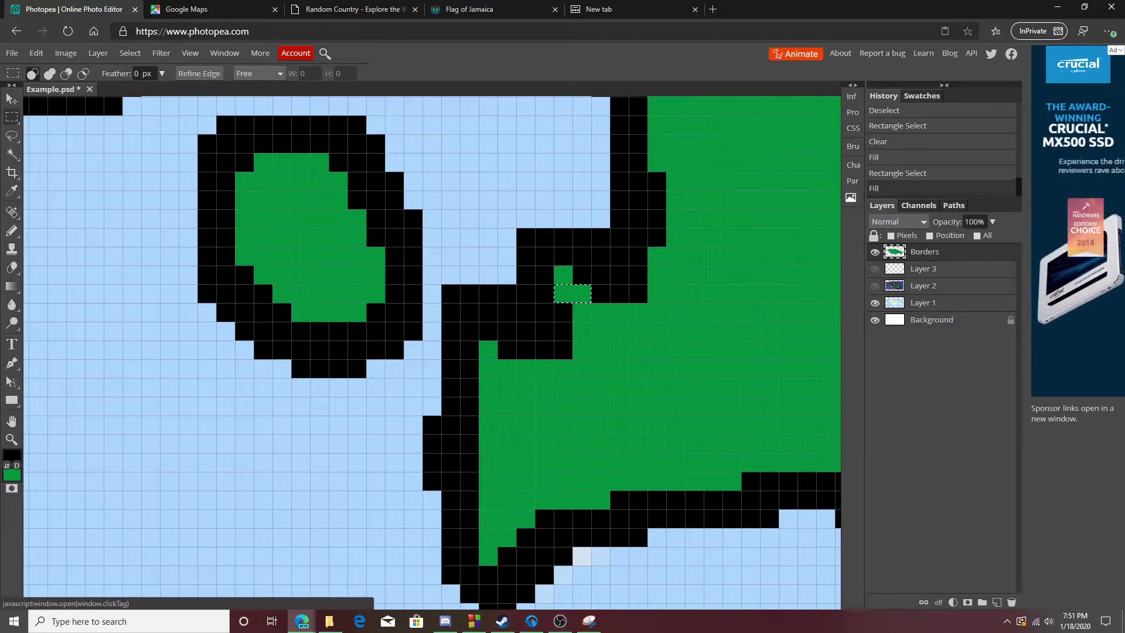
right_click(646, 256)
left_click(668, 281)
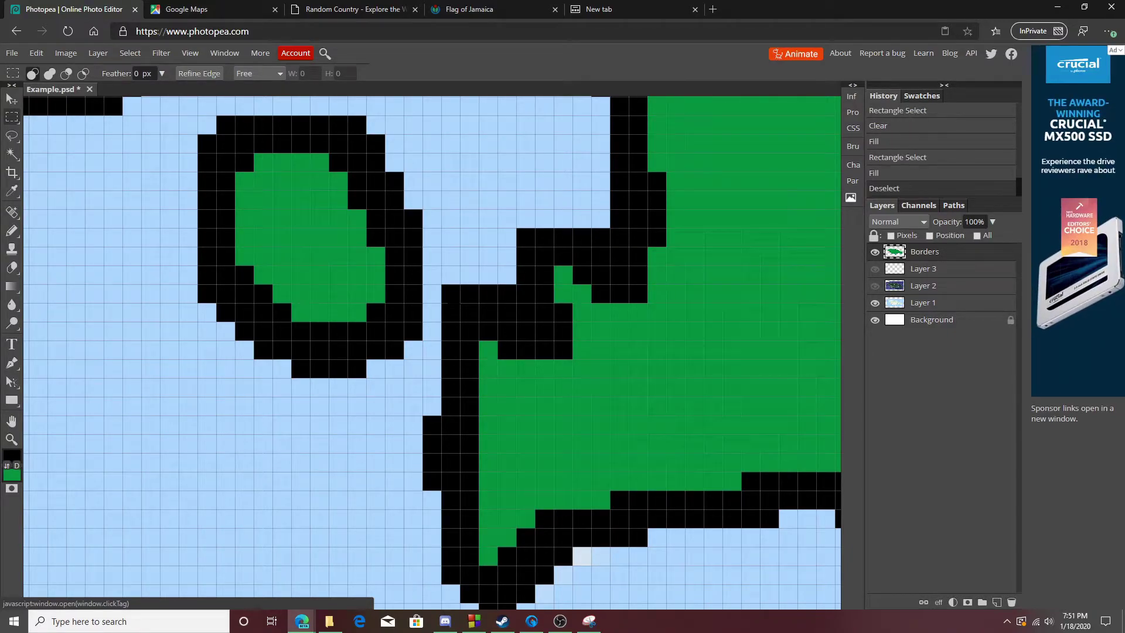
left_click(12, 439)
scroll(459, 319, "down", 5)
right_click(485, 286)
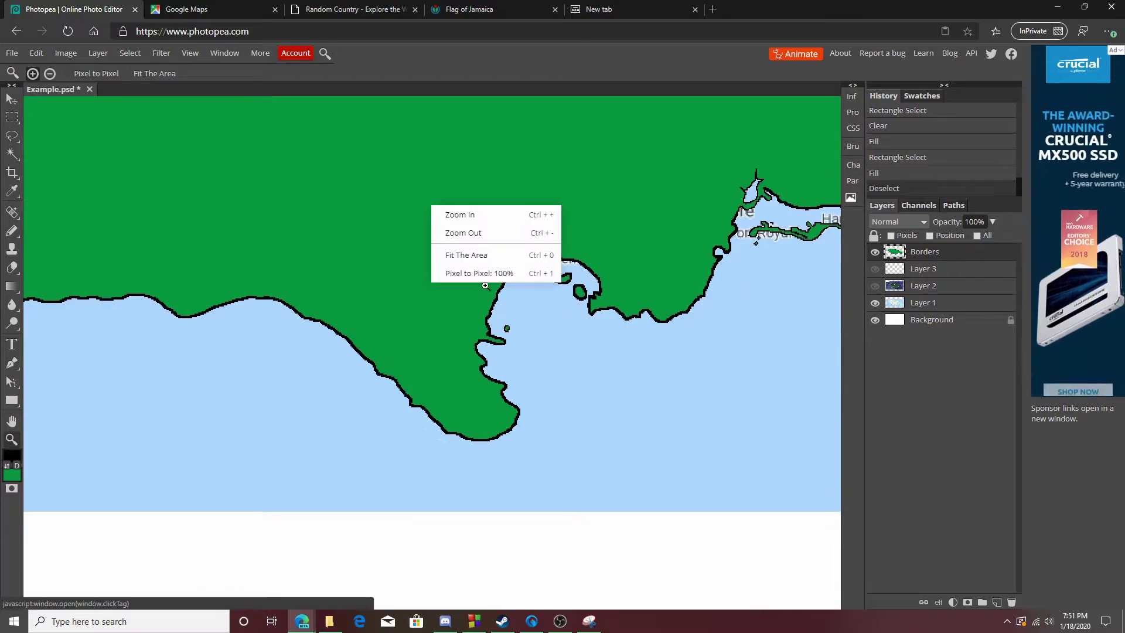
scroll(485, 286, "down", 4)
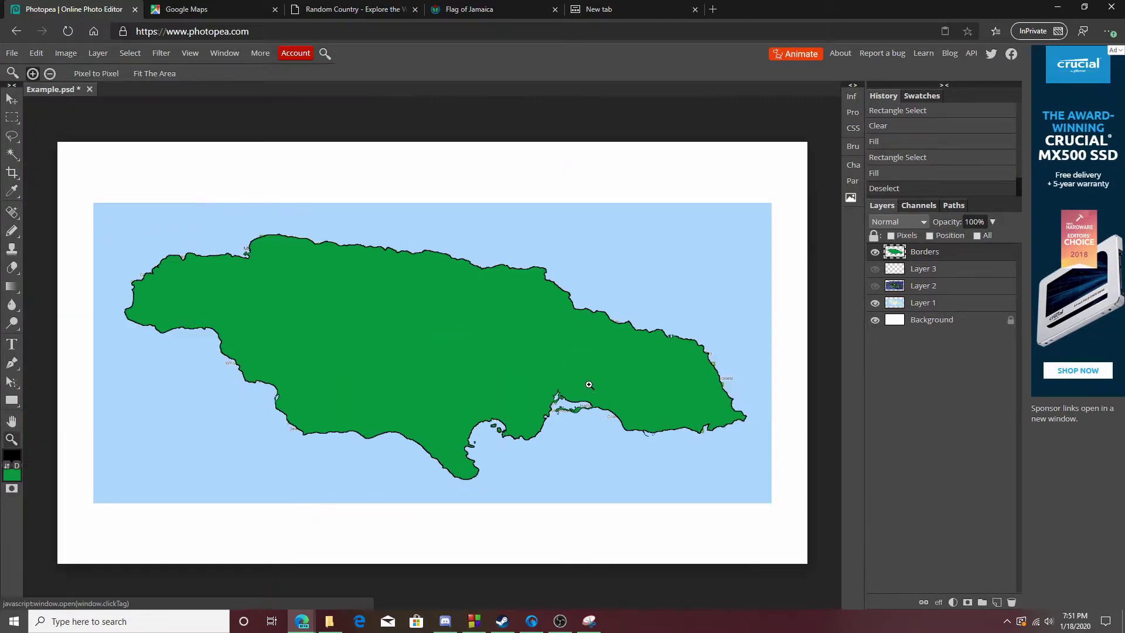
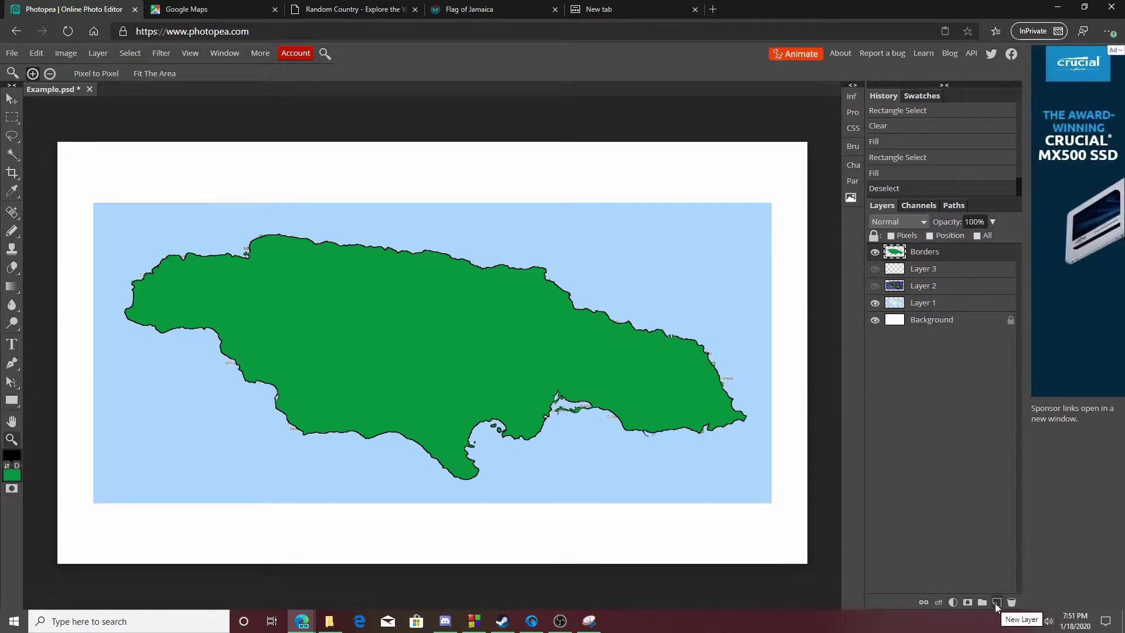
Step: On a new layer, draw an unfilled, downward-bowing pen curve across the landmass from its southwest coast to just above the harbour
left_click(996, 602)
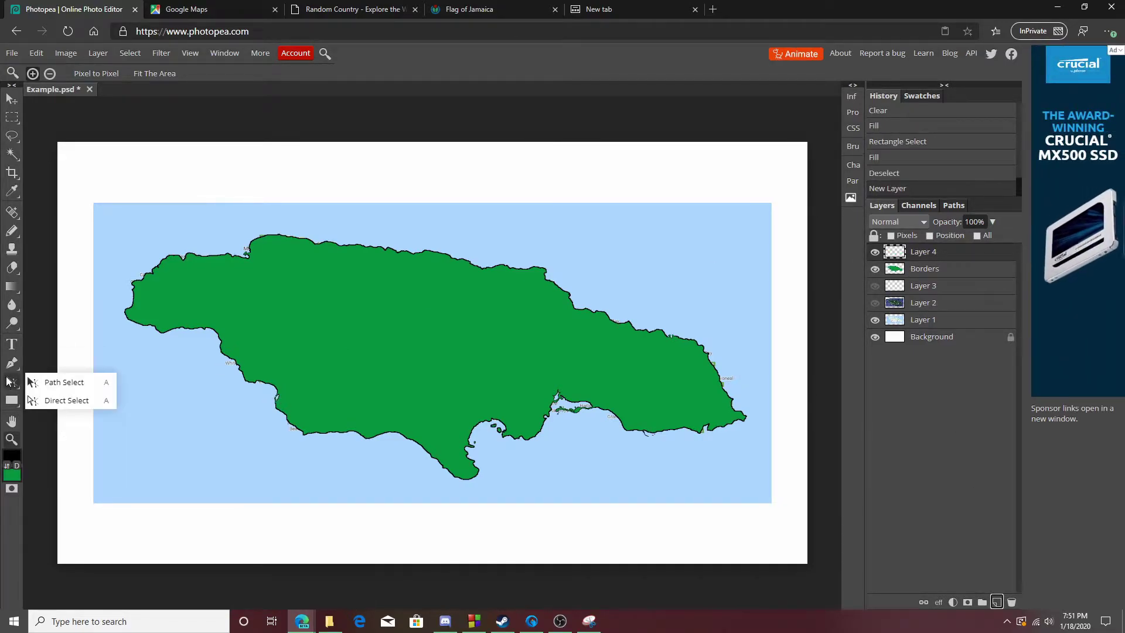
left_click(12, 363)
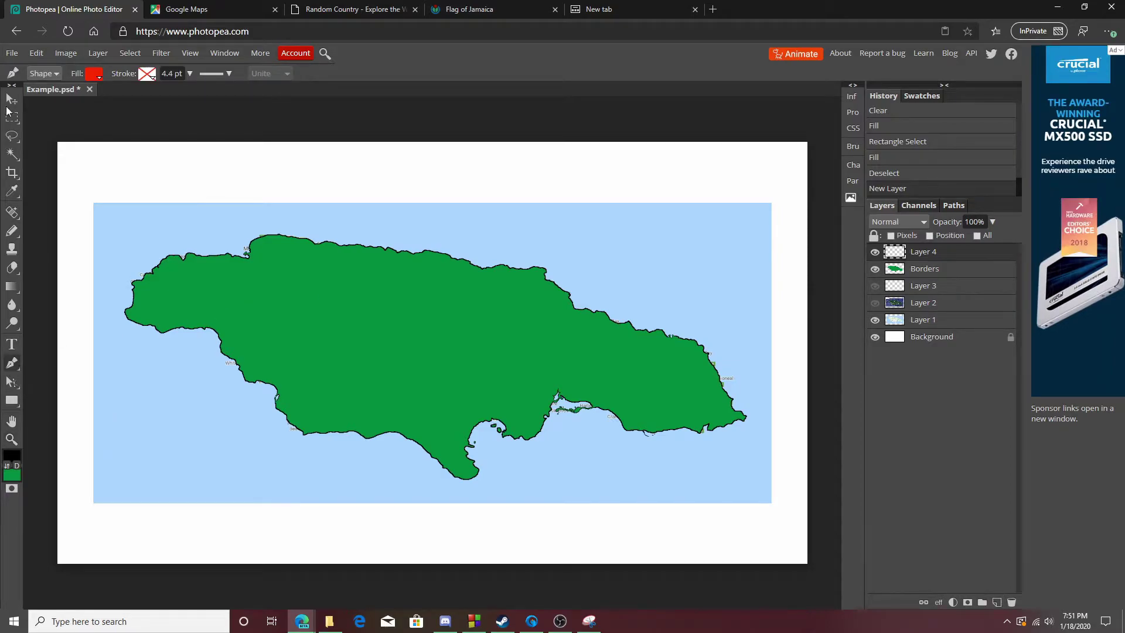
left_click(94, 77)
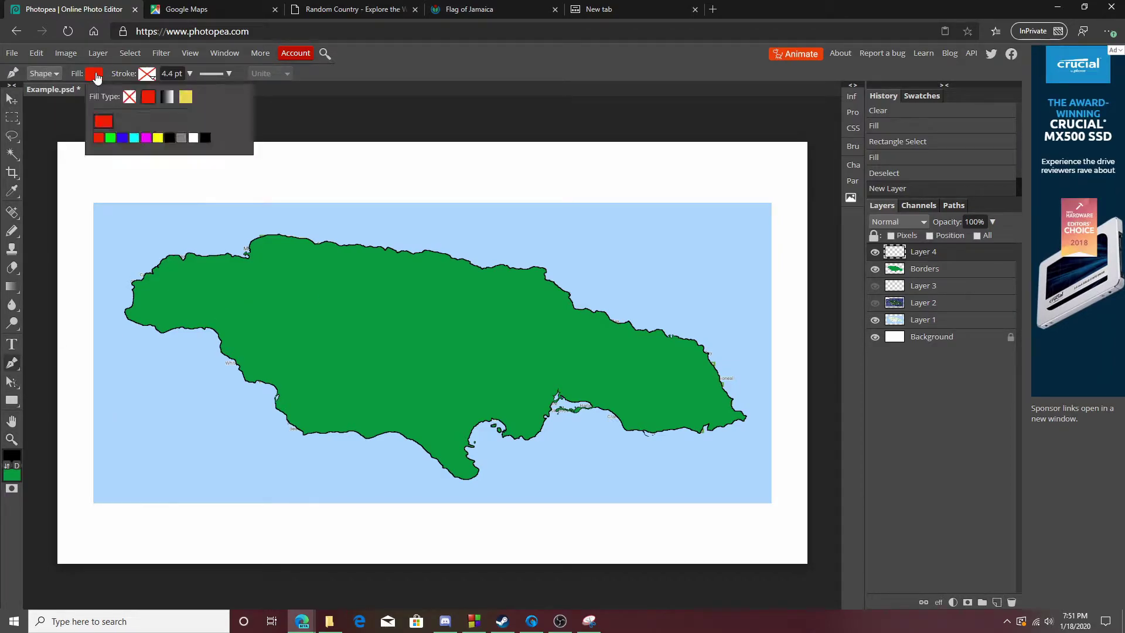
left_click(129, 97)
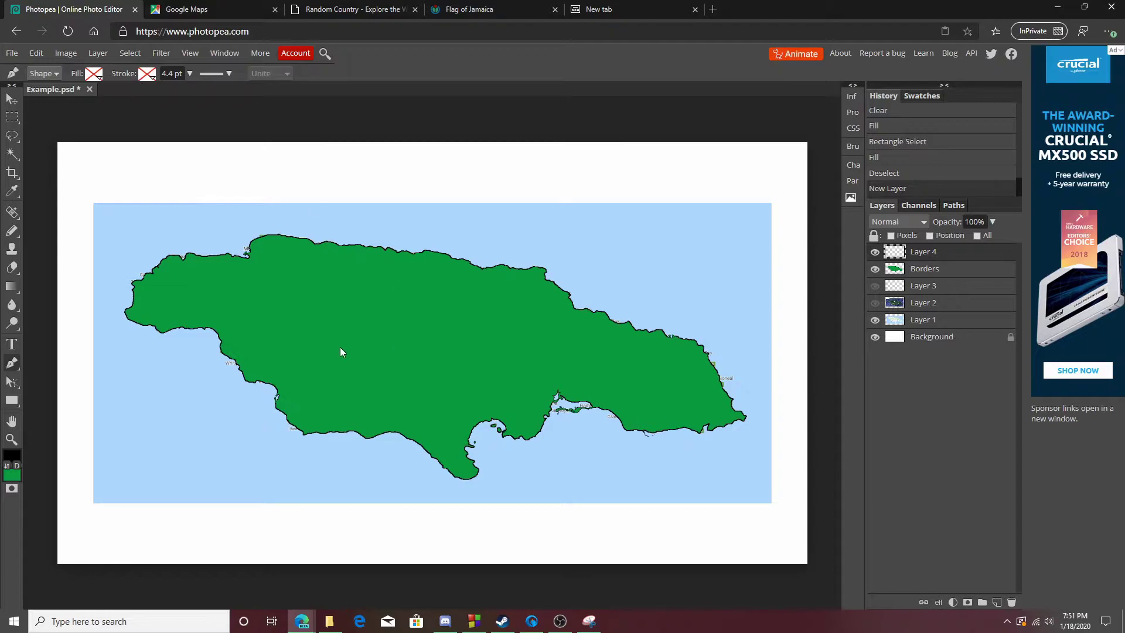
left_click(219, 321)
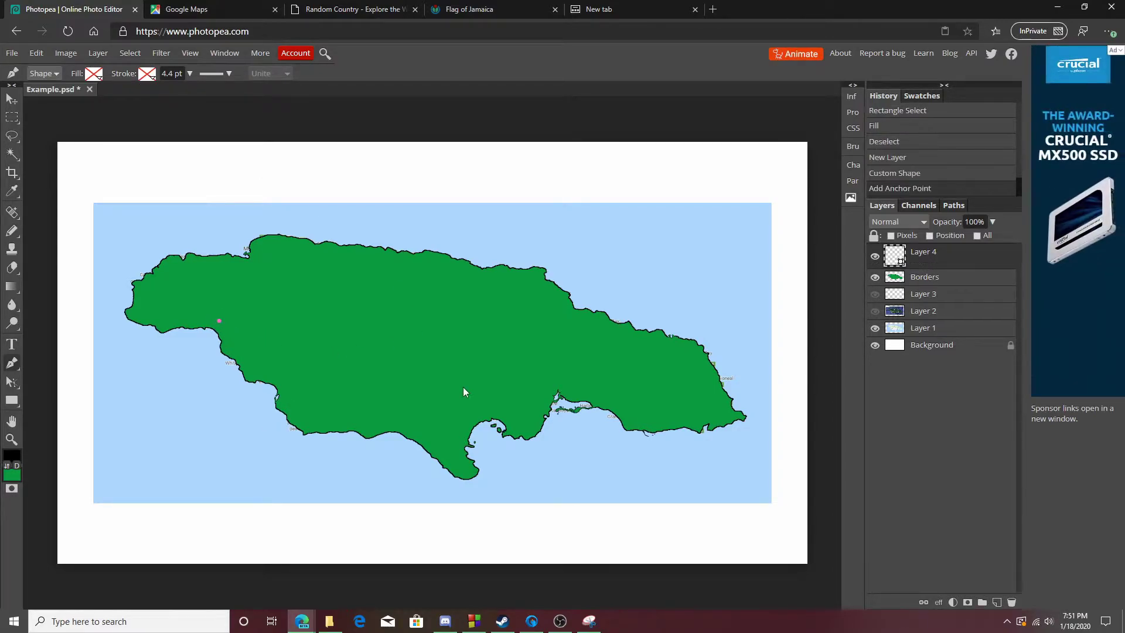
left_click_drag(554, 382, 577, 457)
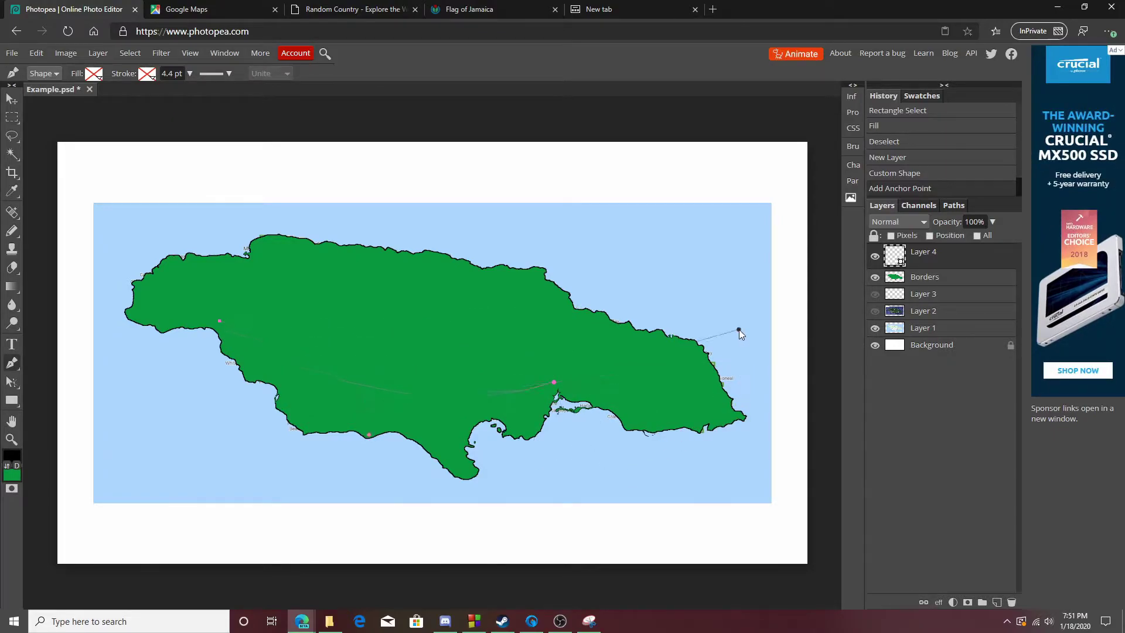
left_click_drag(757, 336, 790, 361)
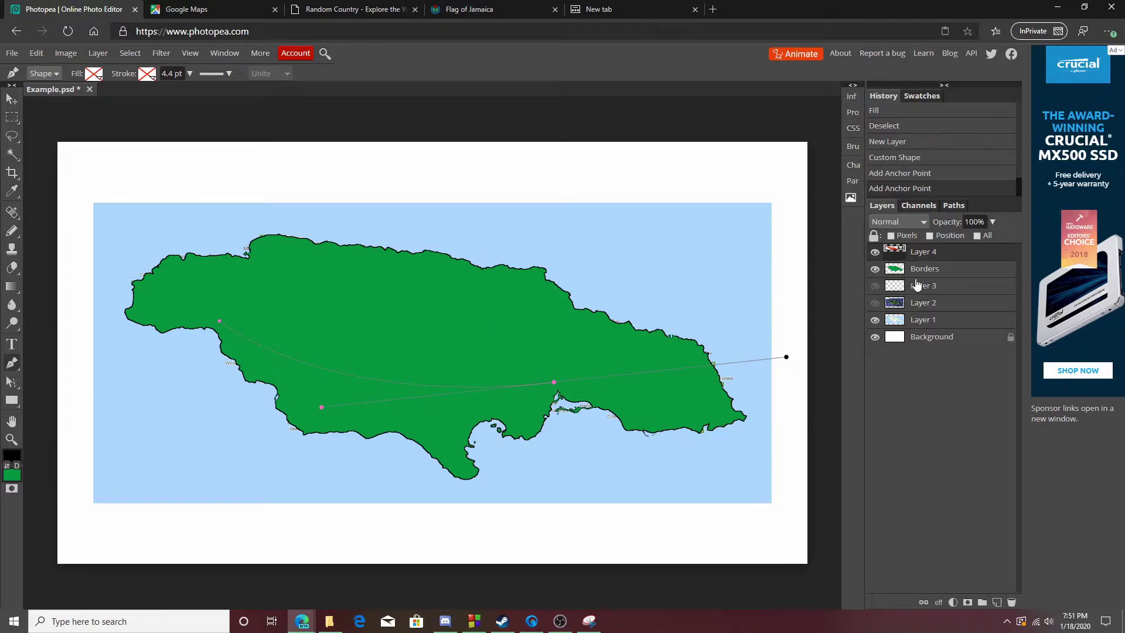
Step: Set up the Type tool with the condensed DejaVu Sans style, white text colour and centre alignment
left_click(12, 345)
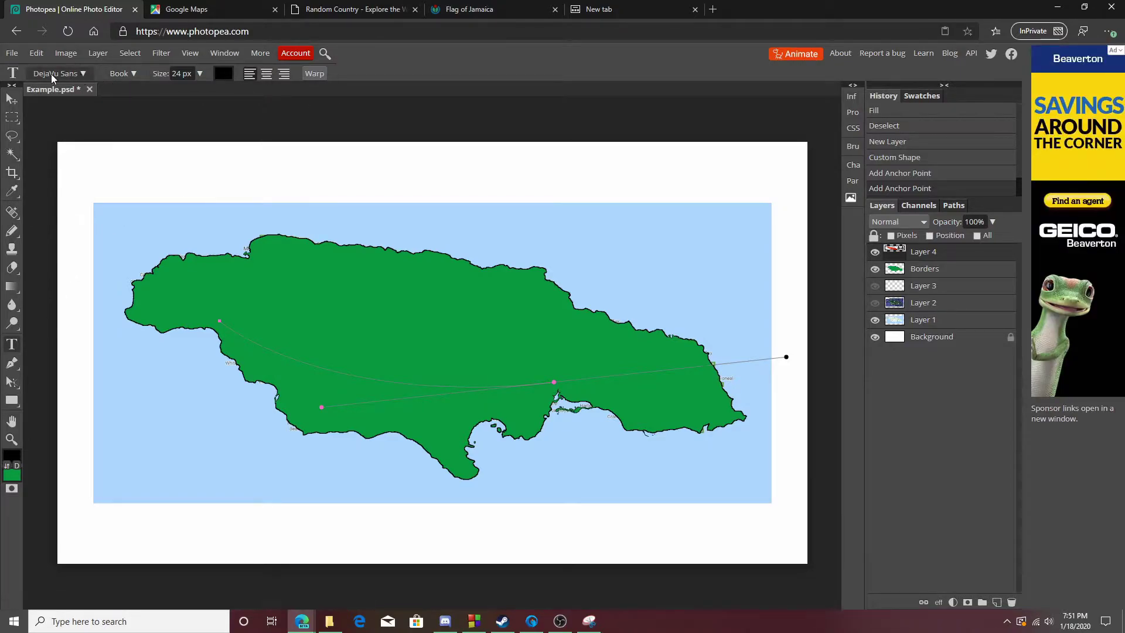
left_click(135, 73)
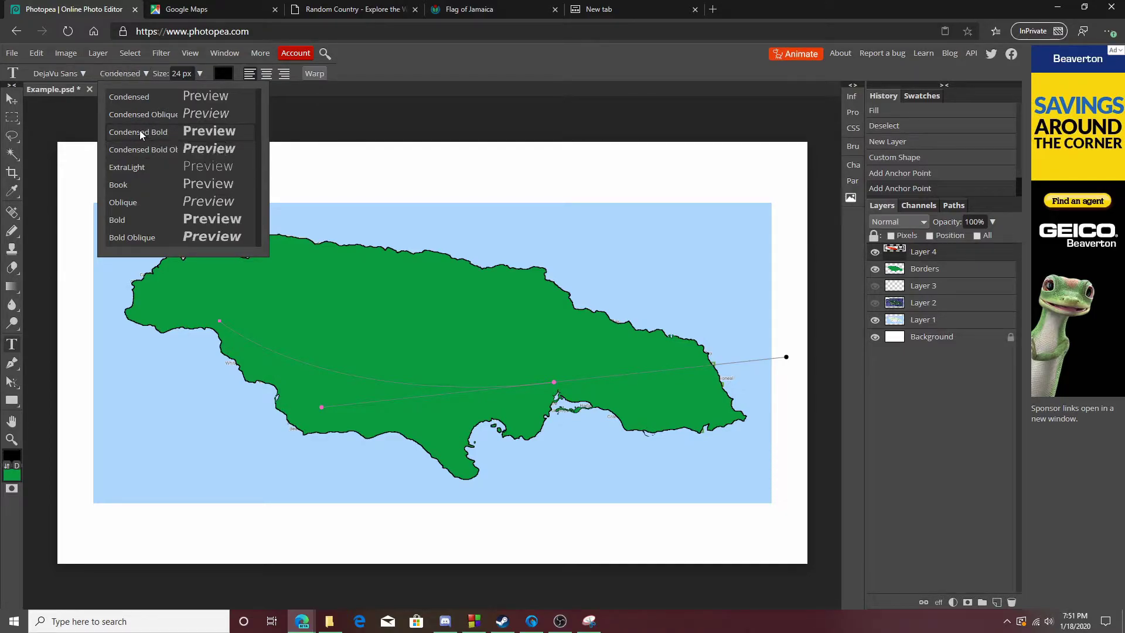
left_click(465, 64)
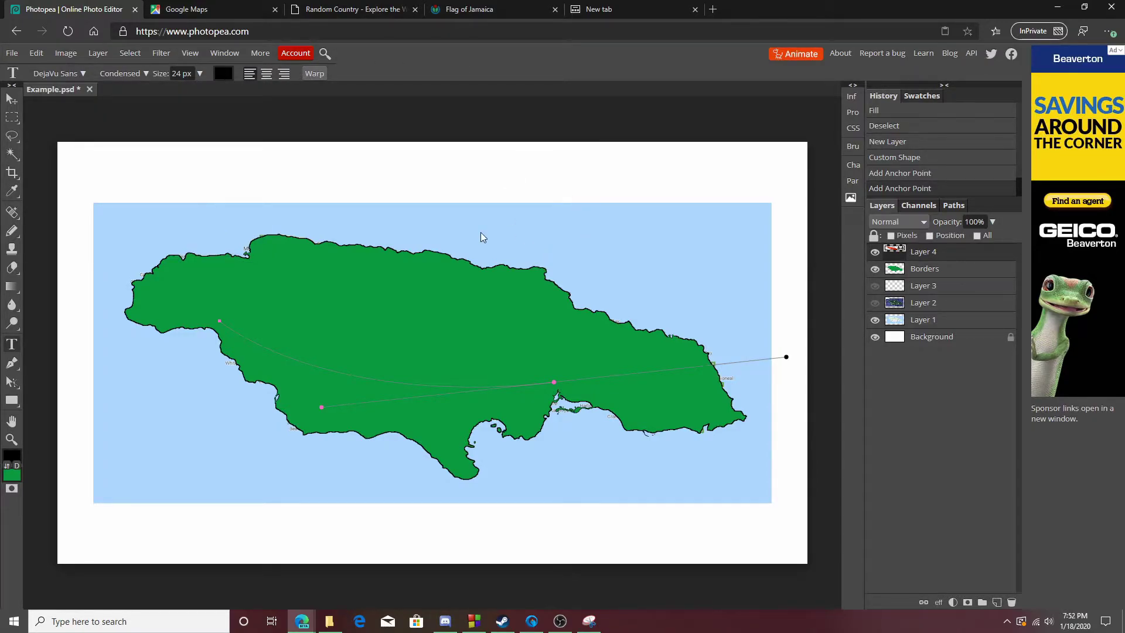
left_click(224, 74)
left_click_drag(178, 239, 97, 159)
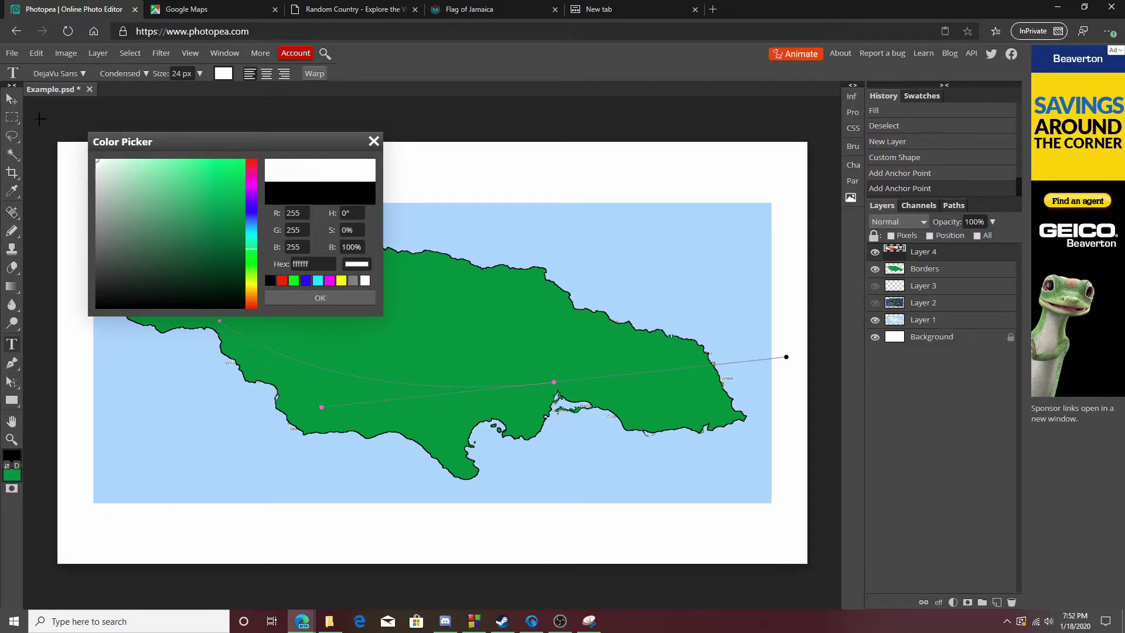
left_click(347, 297)
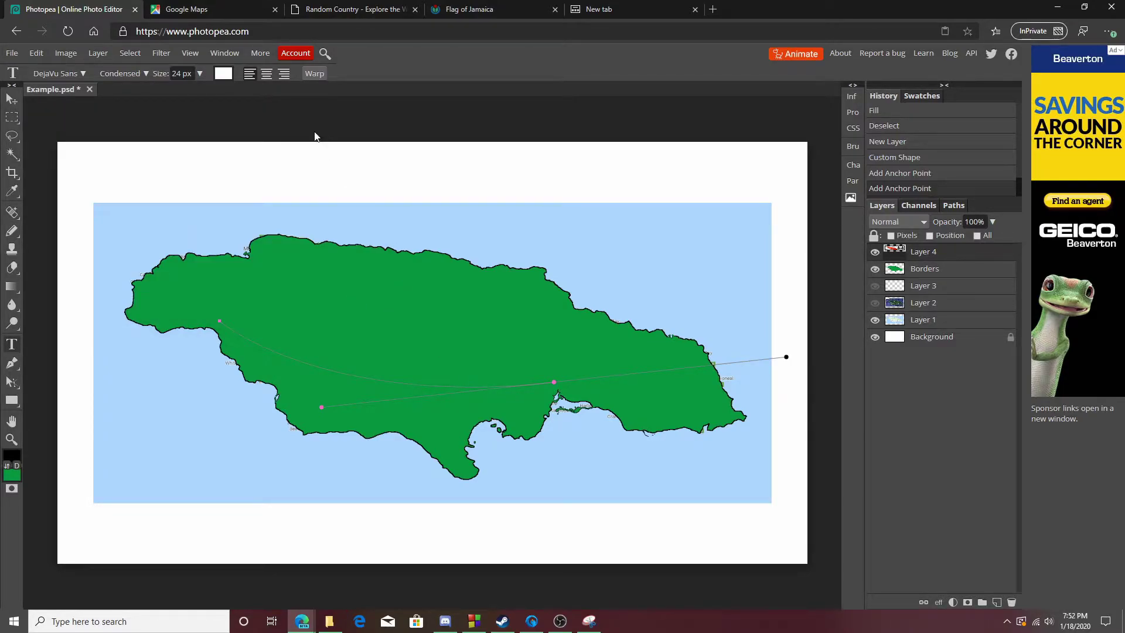
left_click(266, 75)
left_click(251, 74)
left_click(268, 74)
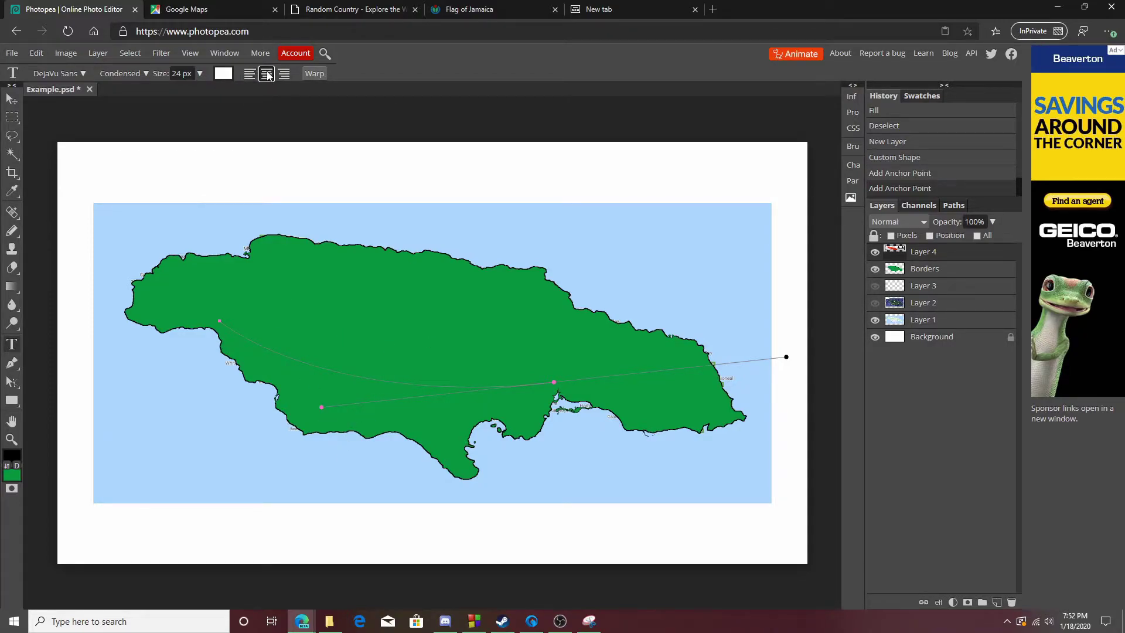
Step: Add the text "Jamaica" along the curved path at a font size of 102 px
left_click(368, 377)
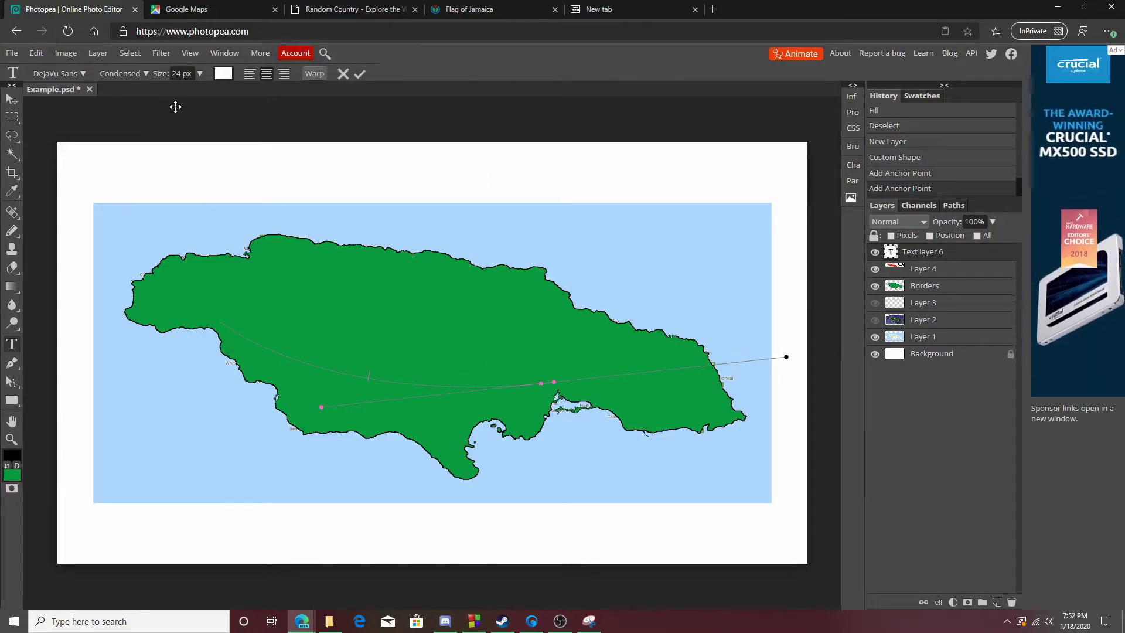
left_click(199, 75)
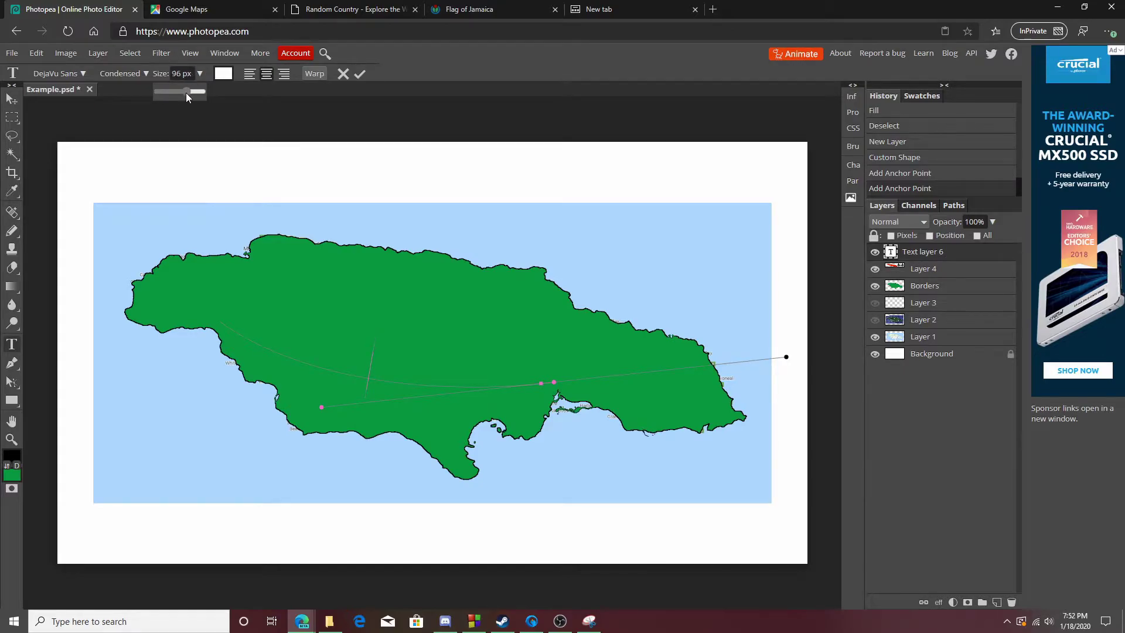
left_click_drag(178, 92, 186, 93)
left_click(9, 360)
left_click(11, 344)
left_click(368, 381)
type("Jamaica")
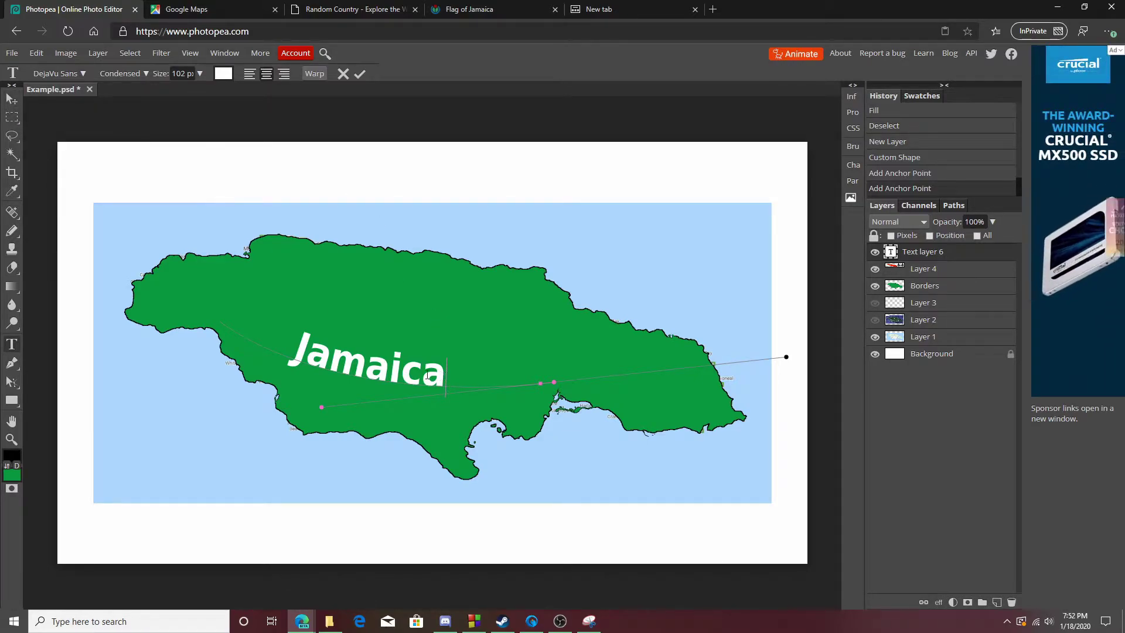
Step: Enlarge the whole word Jamaica to 177 px and commit the text
left_click_drag(443, 375, 280, 346)
left_click_drag(186, 92, 194, 92)
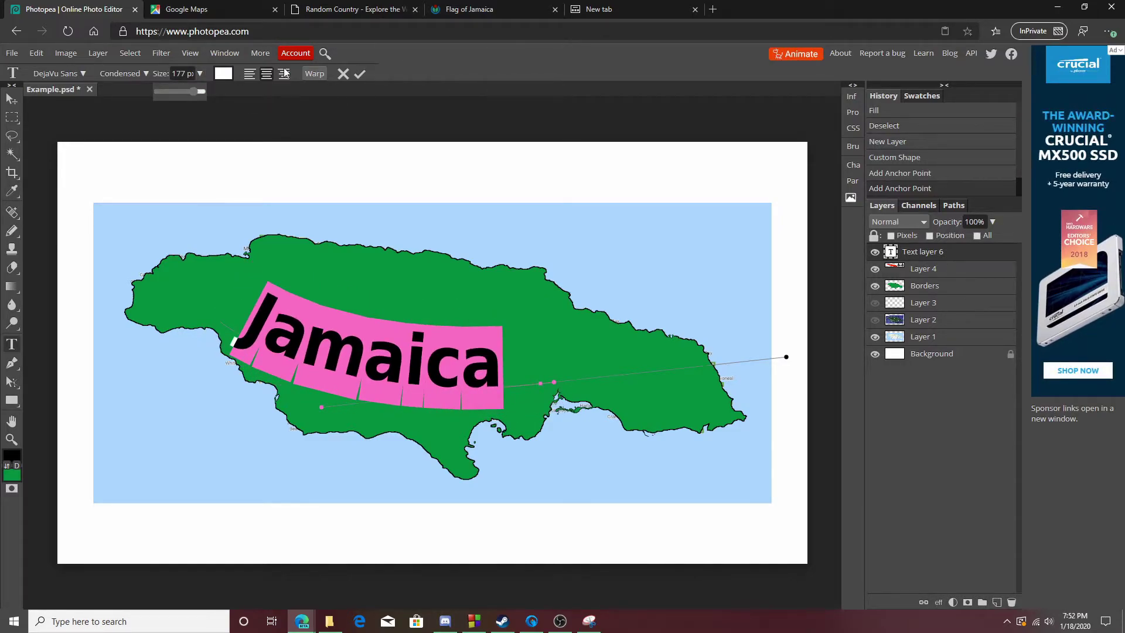
left_click(12, 98)
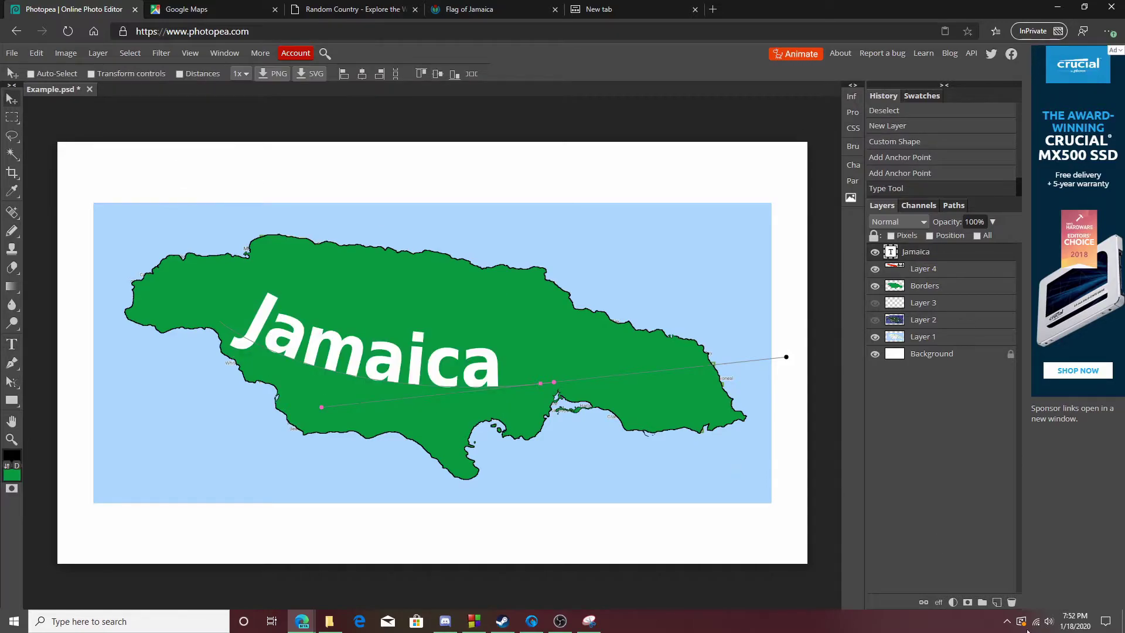
Step: Give the Jamaica text layer a black outside stroke with a size of 2 px
left_click(939, 602)
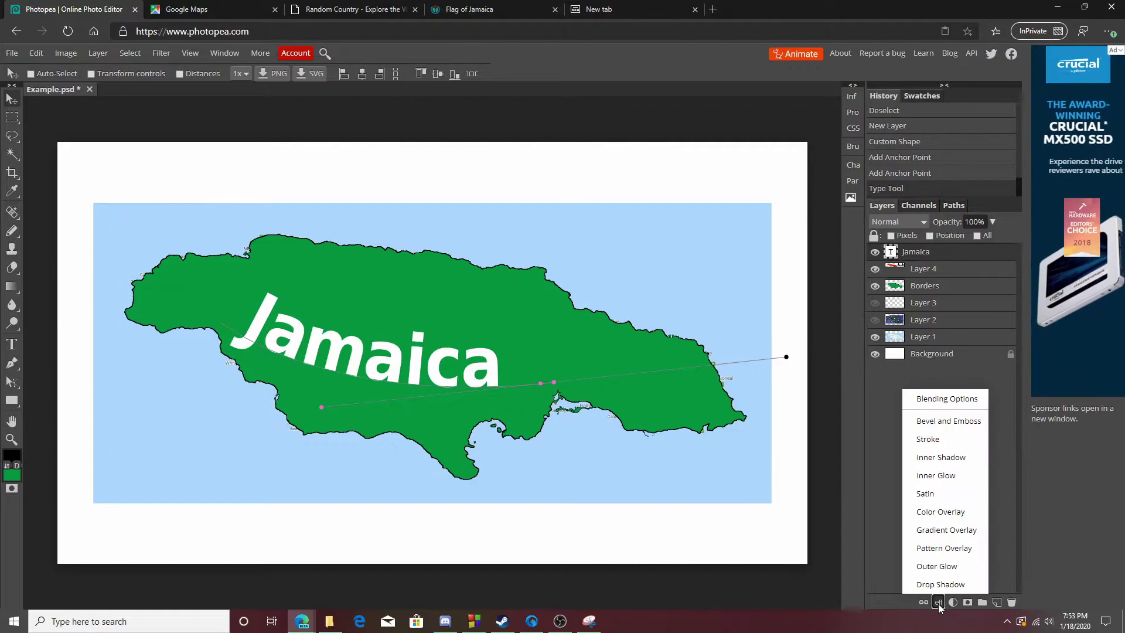
left_click(941, 441)
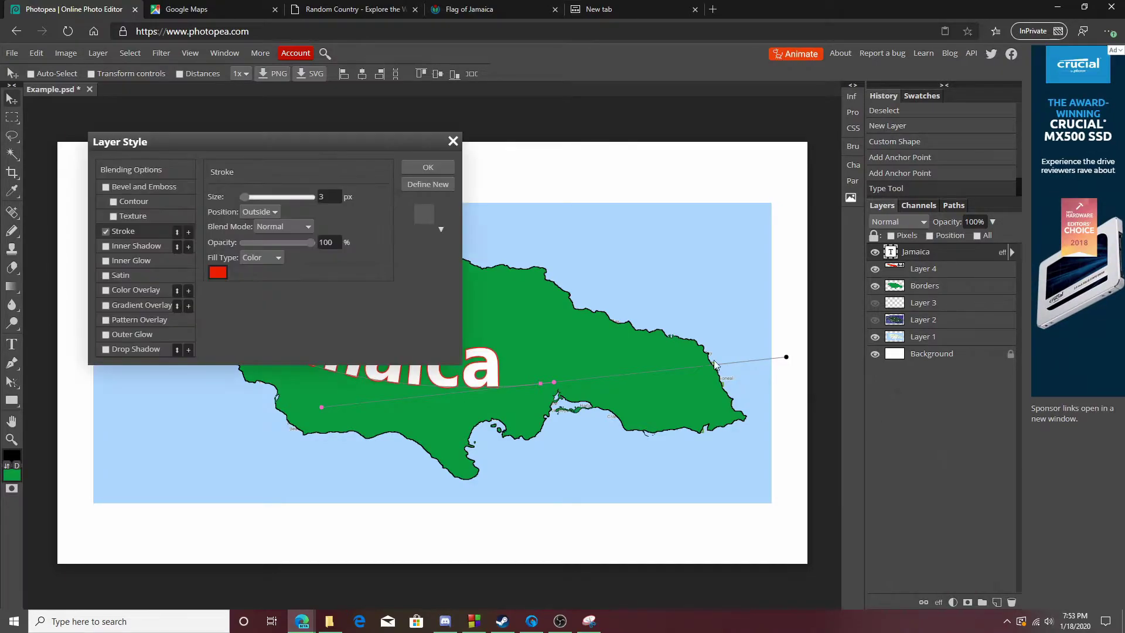
left_click(218, 272)
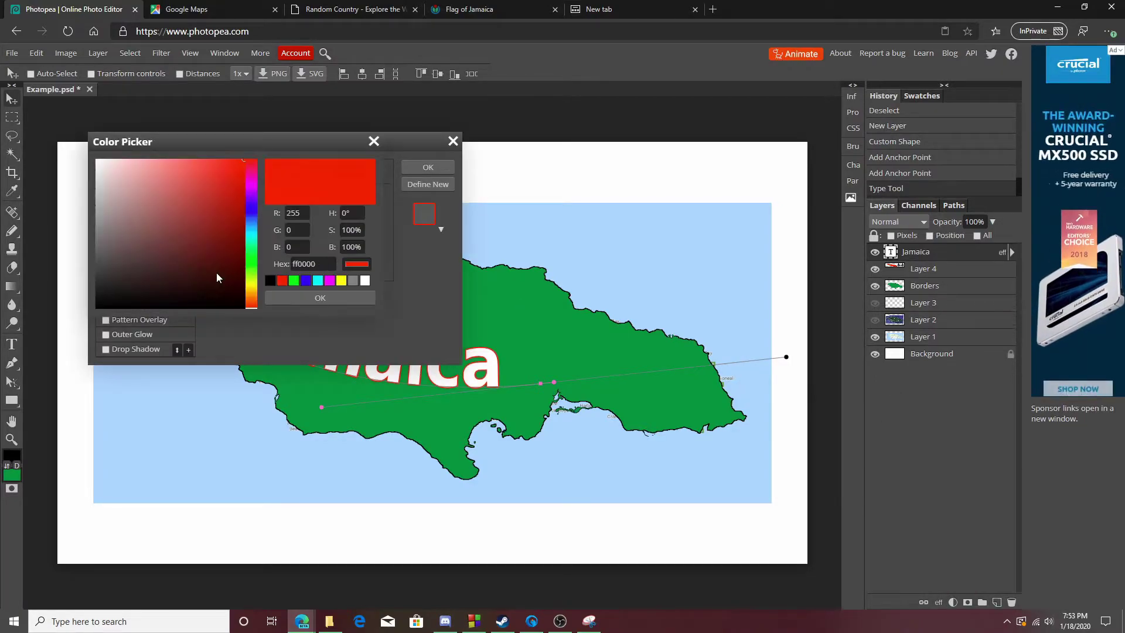
left_click_drag(172, 223, 13, 465)
left_click(314, 298)
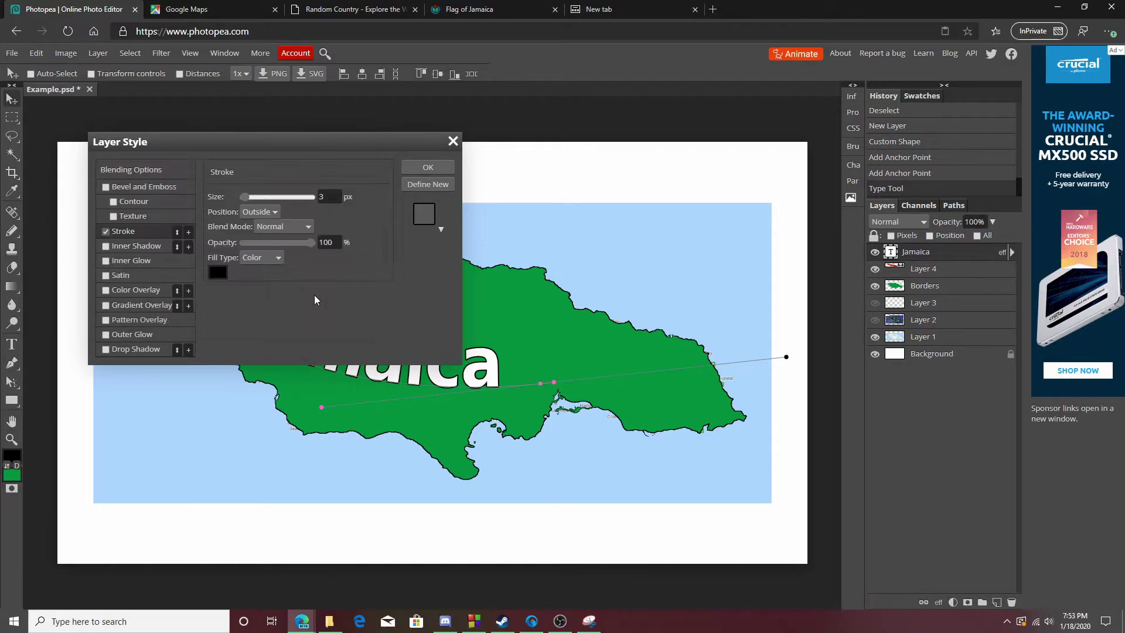
left_click_drag(318, 135, 790, 285)
left_click_drag(715, 349, 715, 346)
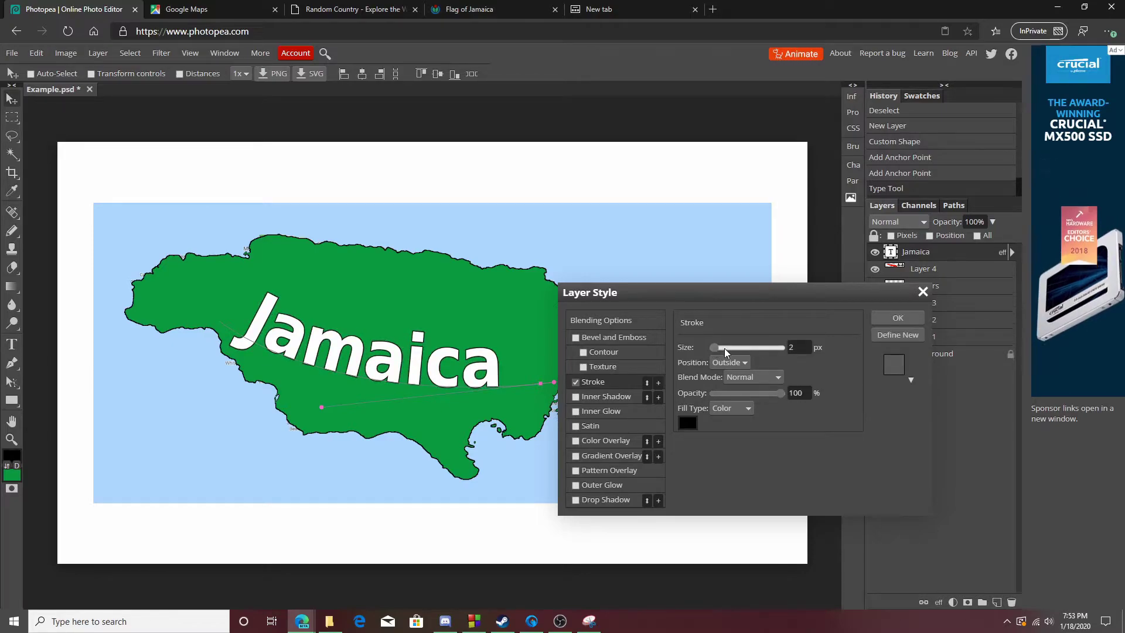
left_click(883, 320)
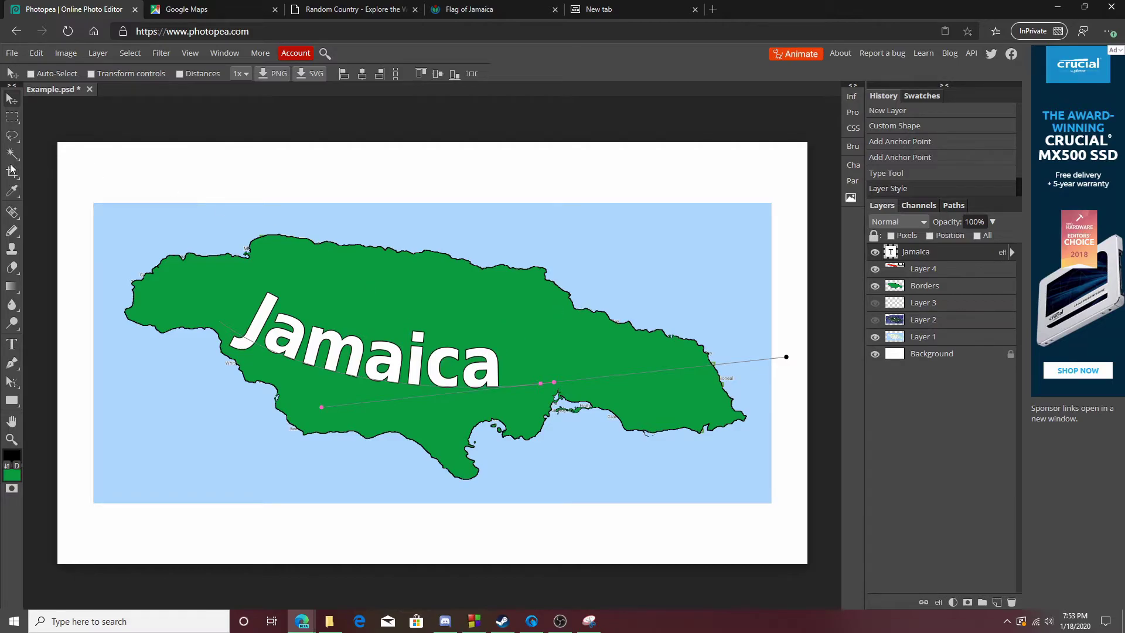
Step: Shift the word Jamaica slightly upward on the landmass and delete Layer 4, which holds the curved guide path
left_click_drag(405, 375, 397, 337)
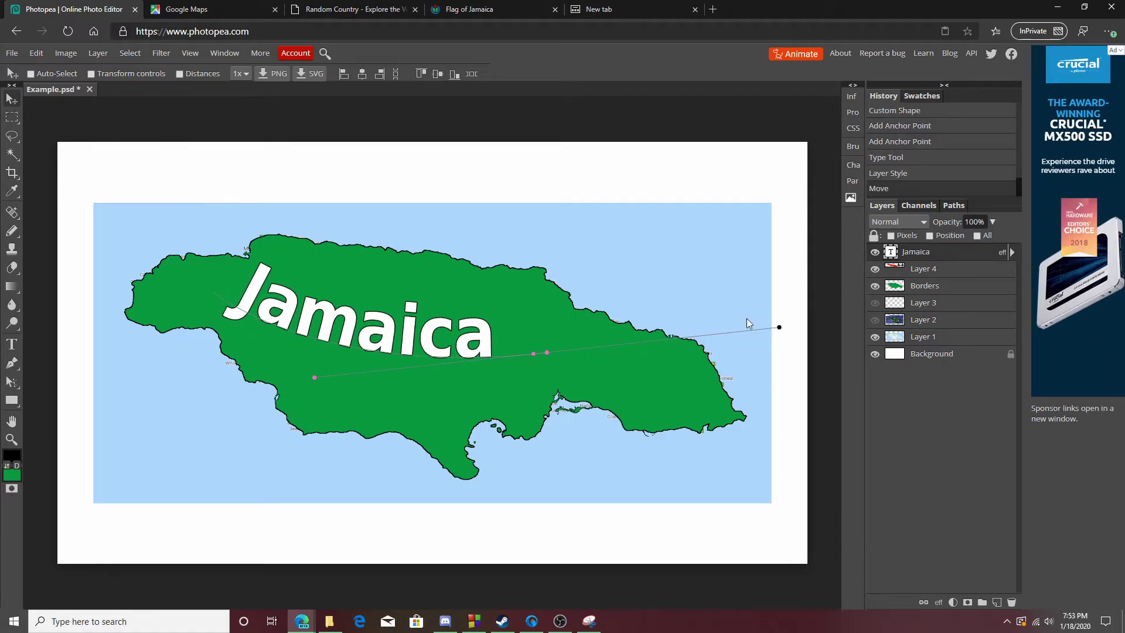
mouse_move(431, 342)
left_mouse_down()
mouse_move(447, 354)
mouse_move(436, 356)
left_mouse_up()
left_click(921, 270)
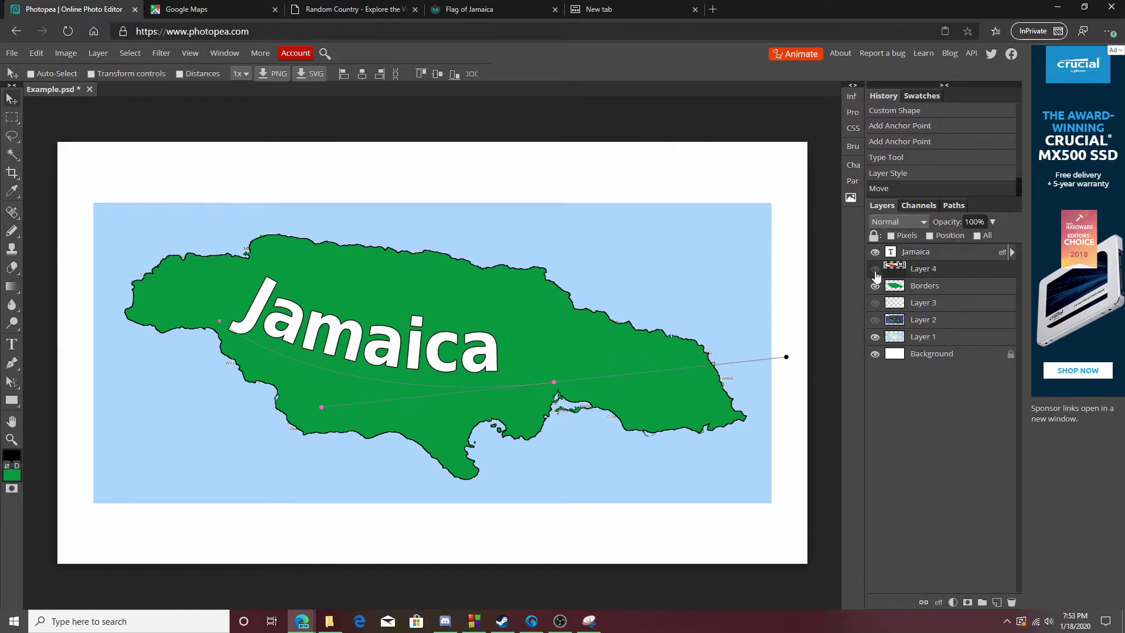
right_click(943, 271)
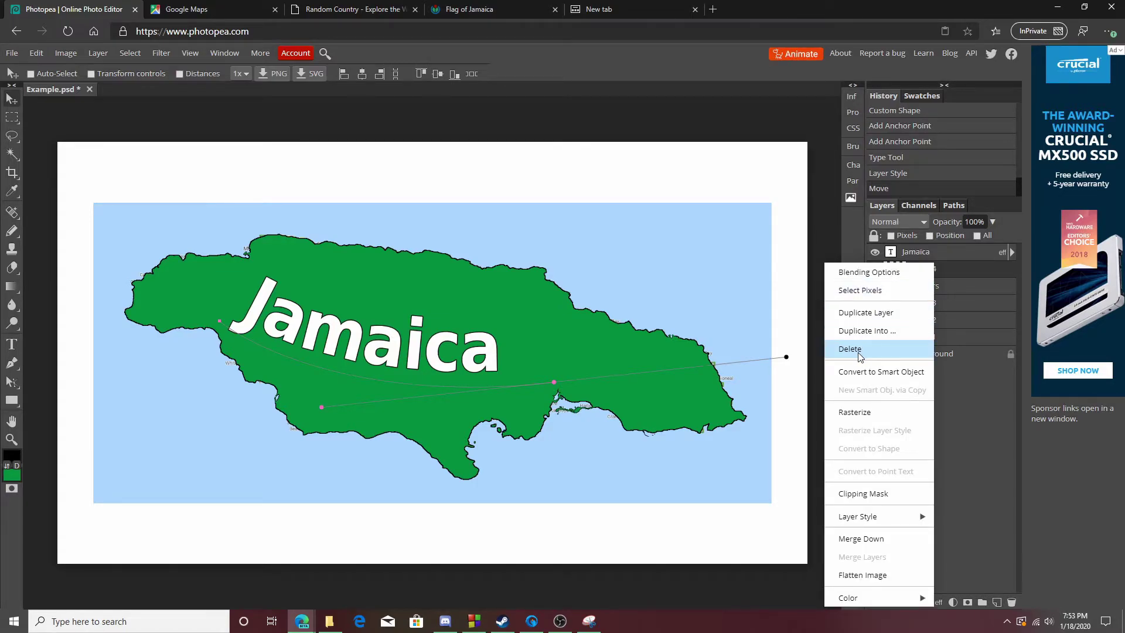
left_click(859, 351)
Step: Free Transform the Jamaica text: scale it to 144%, rotate it -3.1° and centre it across the landmass
left_click(931, 253)
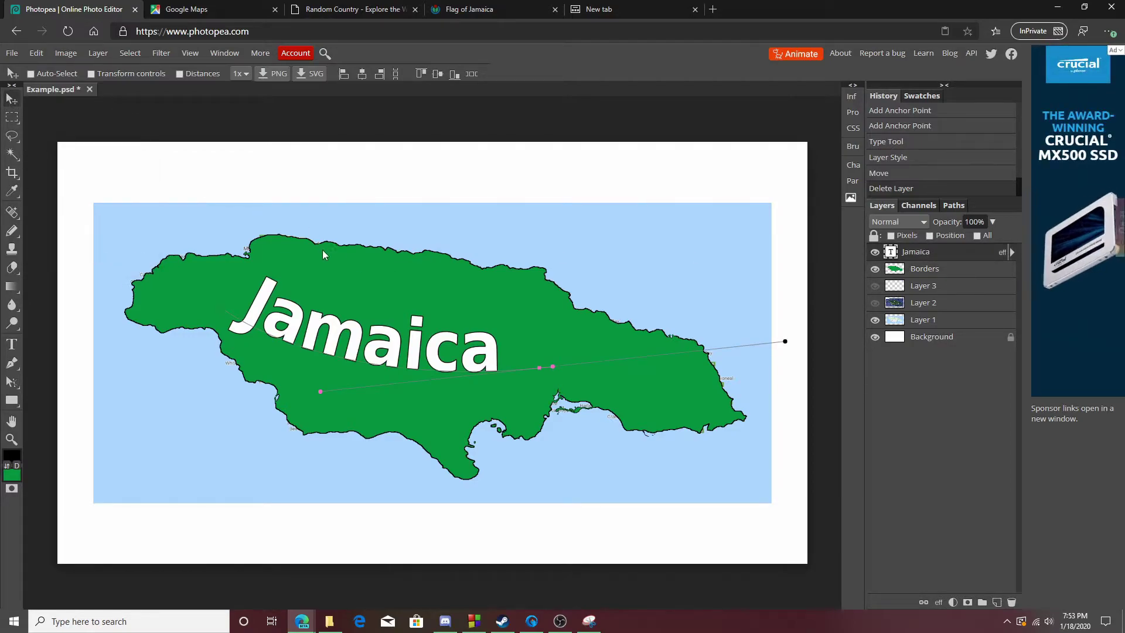
left_click(36, 54)
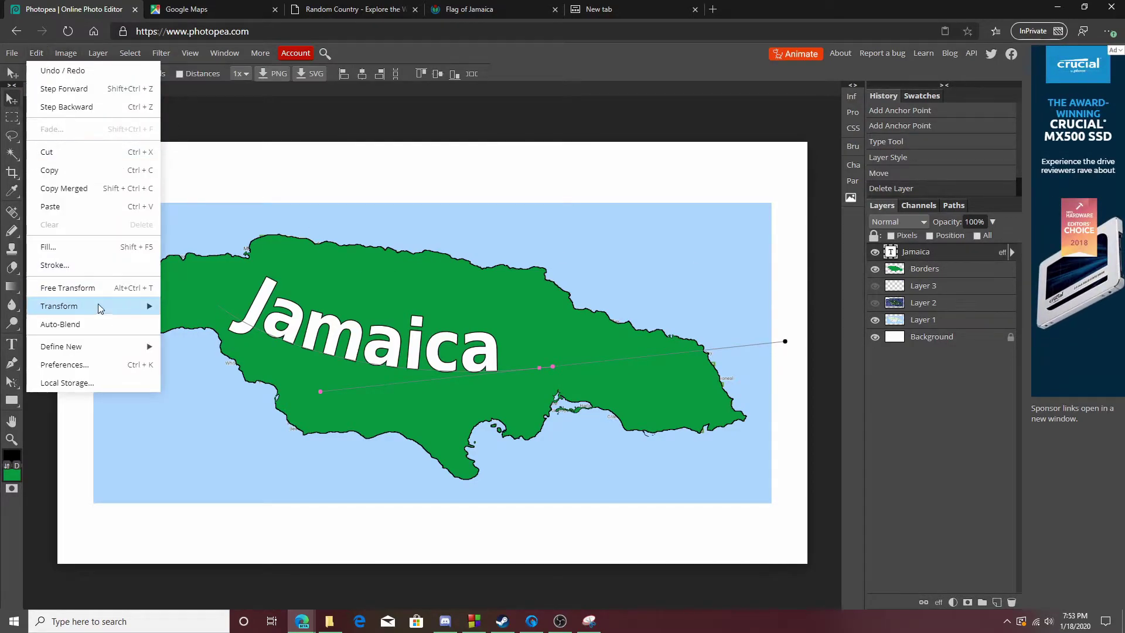
left_click(87, 285)
left_click_drag(441, 352, 477, 366)
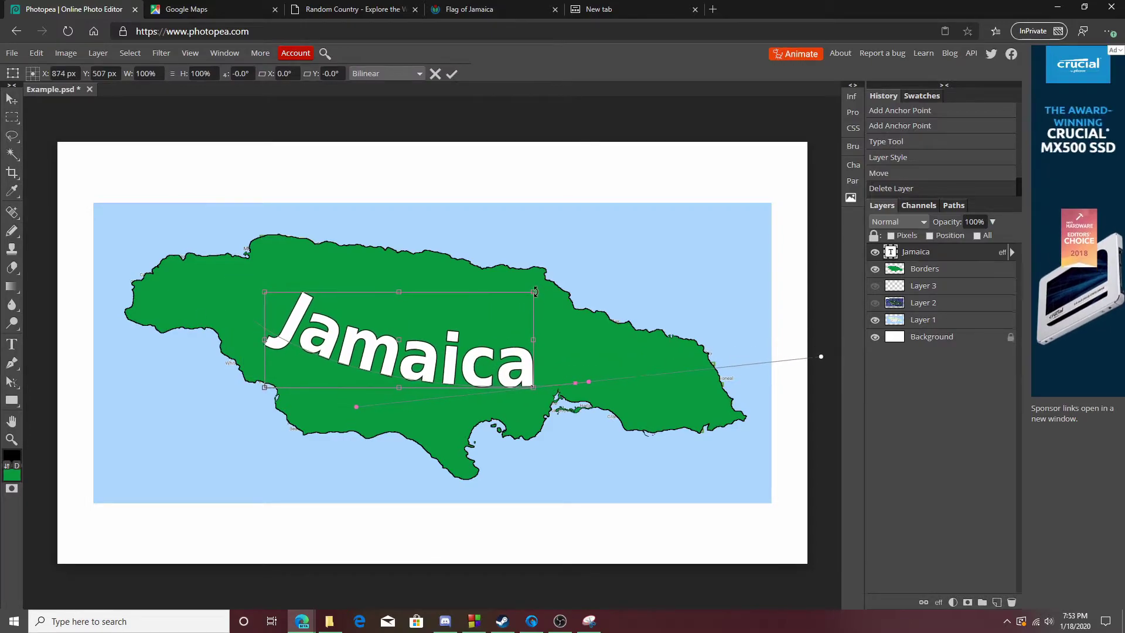
left_click_drag(532, 292, 646, 242)
left_click_drag(408, 336, 369, 347)
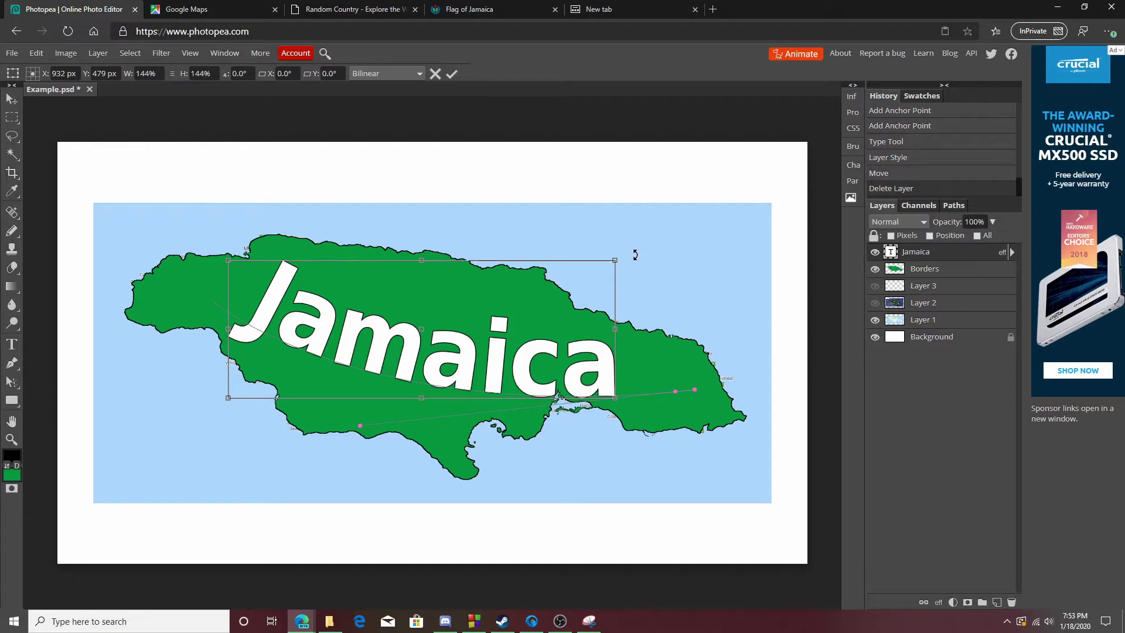
mouse_move(635, 254)
left_mouse_down()
mouse_move(617, 231)
mouse_move(634, 241)
left_mouse_up()
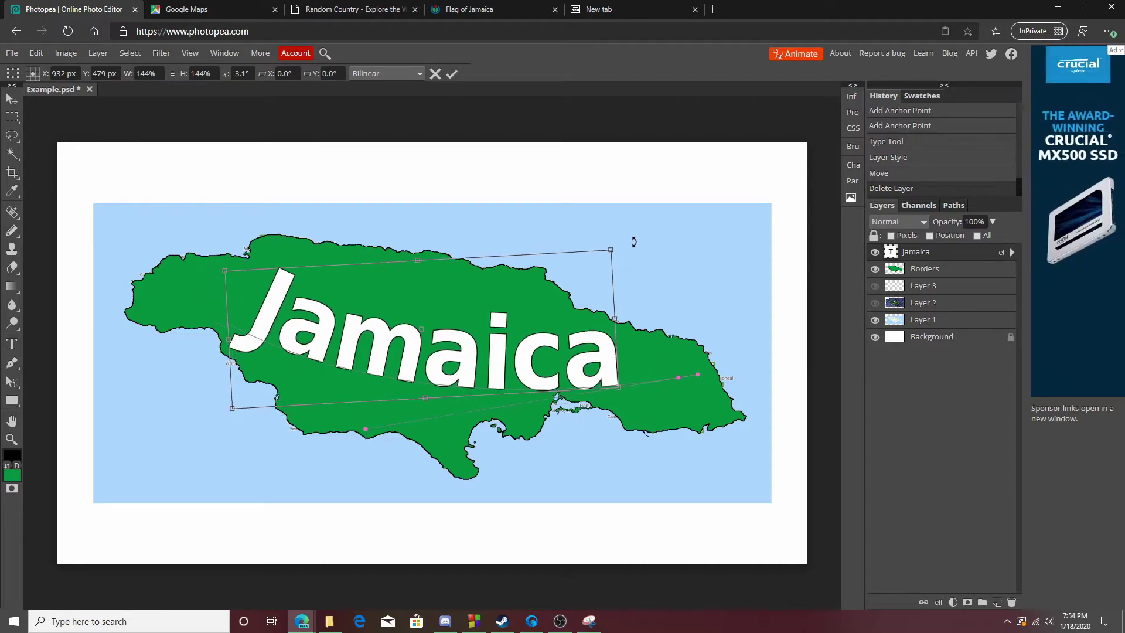
left_click_drag(510, 351, 502, 345)
left_click(12, 441)
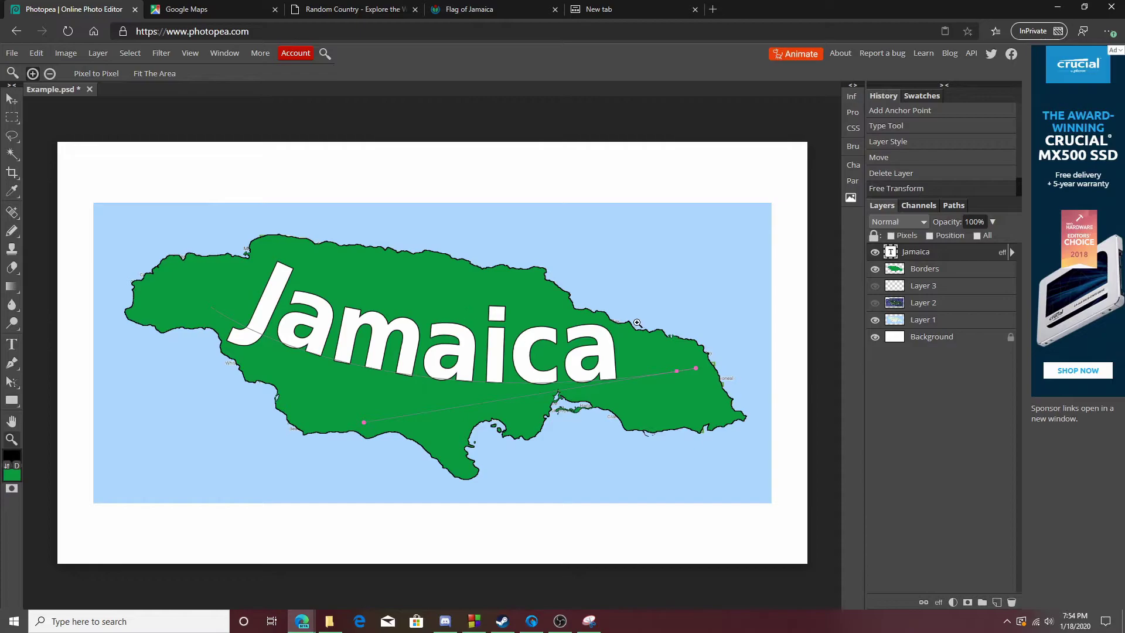
right_click(465, 248)
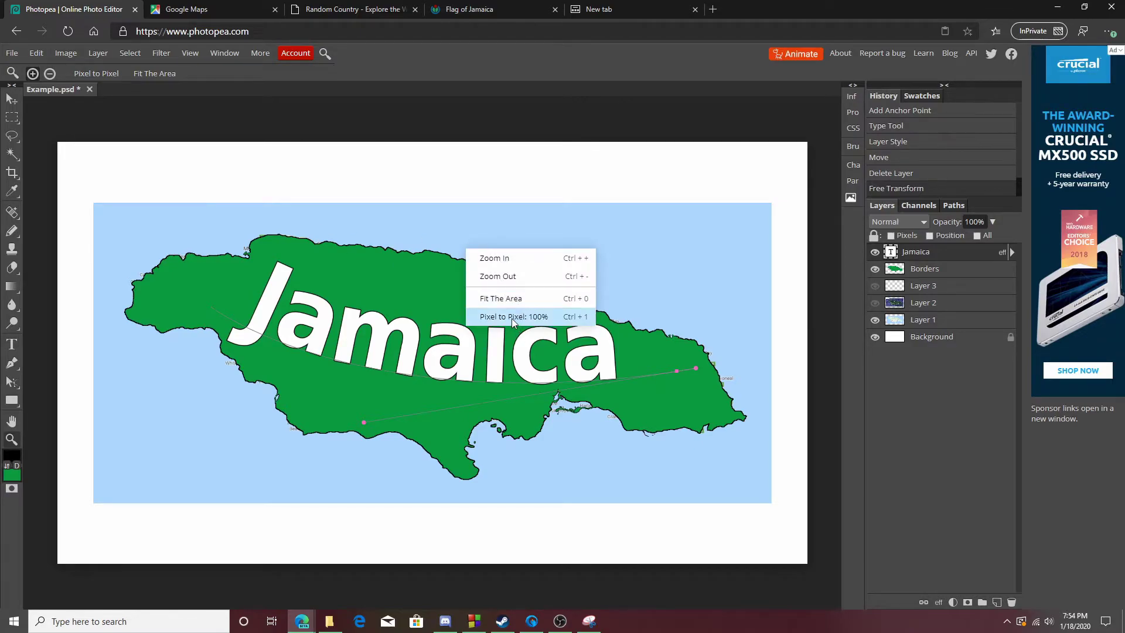
left_click(512, 318)
scroll(502, 319, "down", 3)
left_click(515, 320)
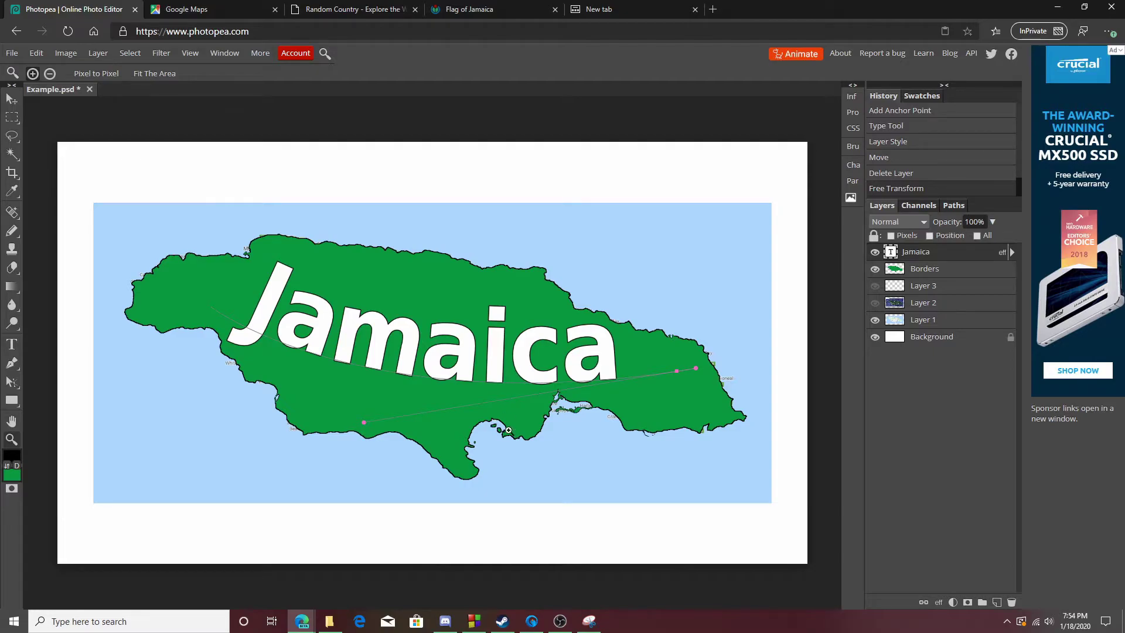
Step: On the Borders layer, set up the Pencil tool with a 46 px tip and set the background colour to dark green
left_click(924, 273)
right_click(12, 231)
left_click(53, 231)
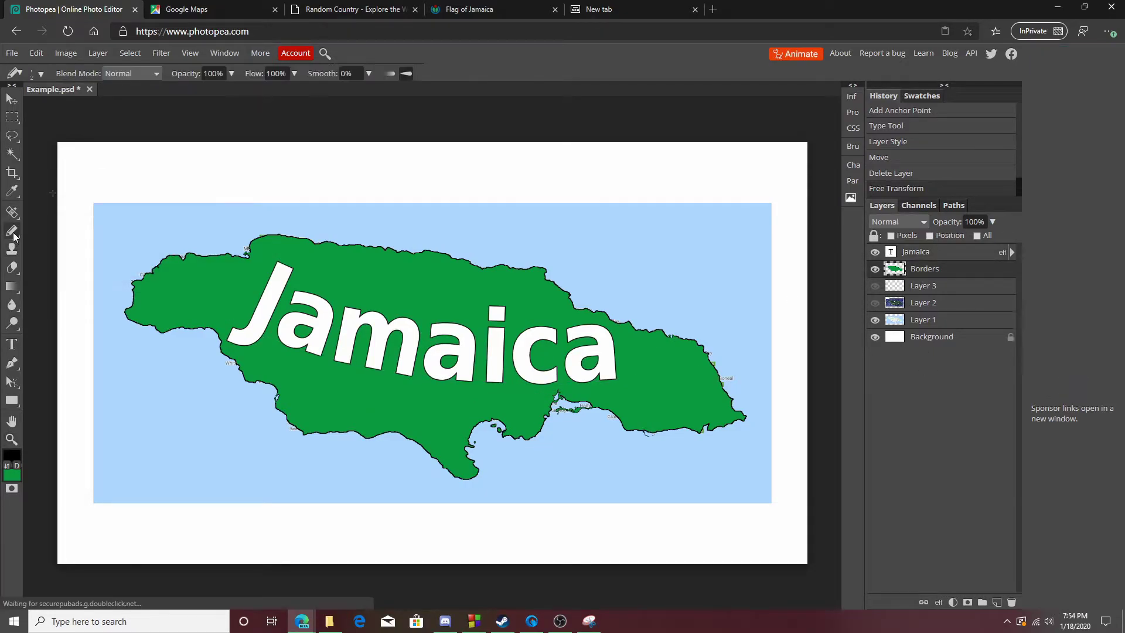
left_click(39, 74)
left_click_drag(47, 105, 103, 106)
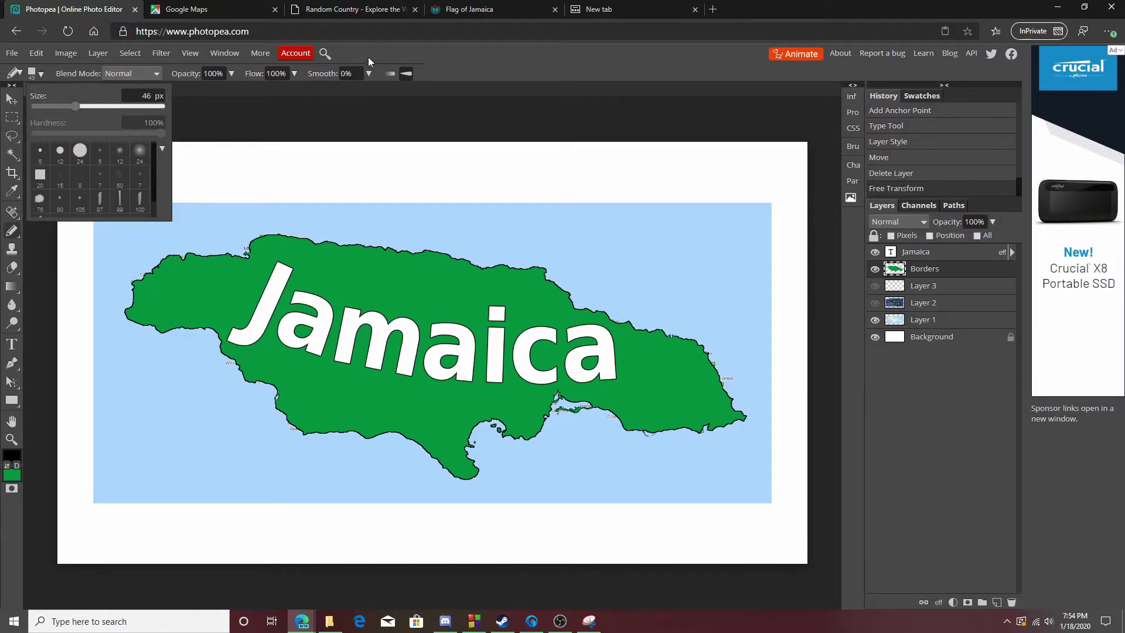
left_click(10, 479)
left_click_drag(216, 248, 184, 263)
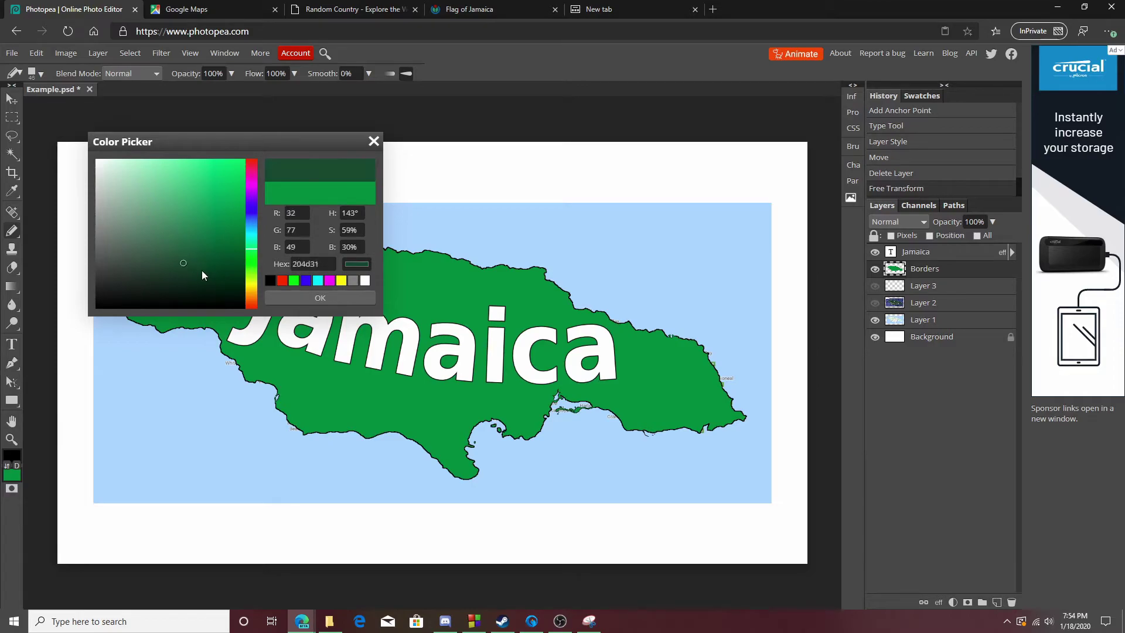
left_click(348, 300)
Step: Try shading the land behind the Jamaica lettering with Pencil strokes in black and dark green, undoing the strokes
mouse_move(361, 303)
left_mouse_down()
mouse_move(320, 312)
mouse_move(360, 308)
left_mouse_up()
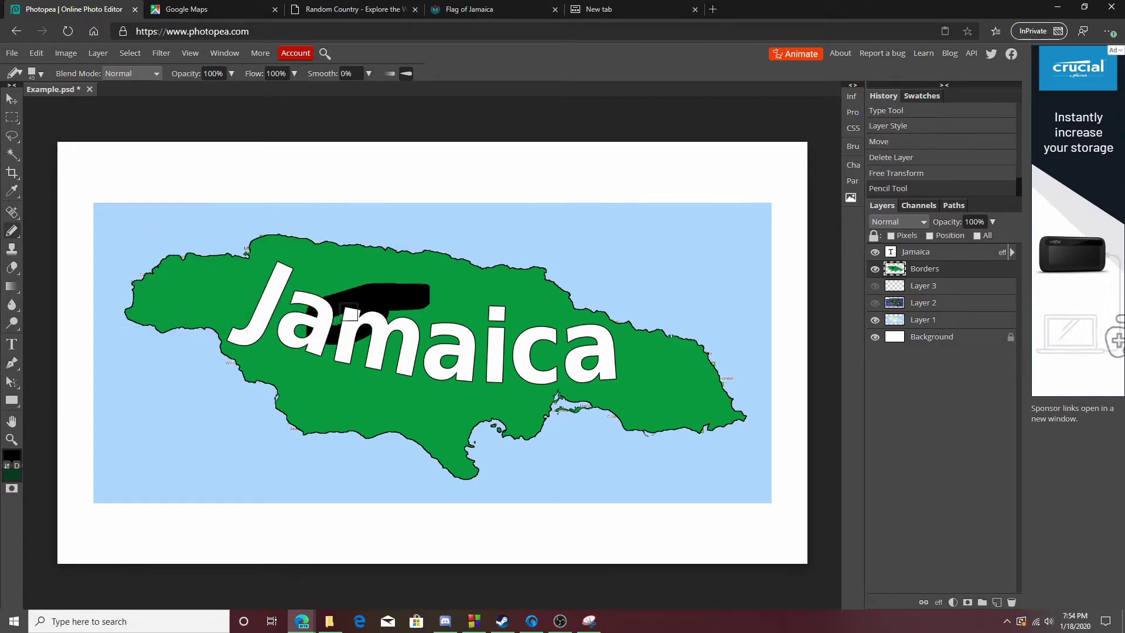
key("ctrl+z")
key("x")
mouse_move(337, 296)
left_mouse_down()
mouse_move(410, 277)
mouse_move(344, 320)
mouse_move(348, 331)
mouse_move(377, 292)
mouse_move(397, 316)
mouse_move(339, 327)
mouse_move(394, 293)
mouse_move(329, 324)
mouse_move(390, 291)
mouse_move(325, 289)
mouse_move(377, 301)
mouse_move(343, 291)
mouse_move(373, 288)
mouse_move(312, 298)
left_mouse_up()
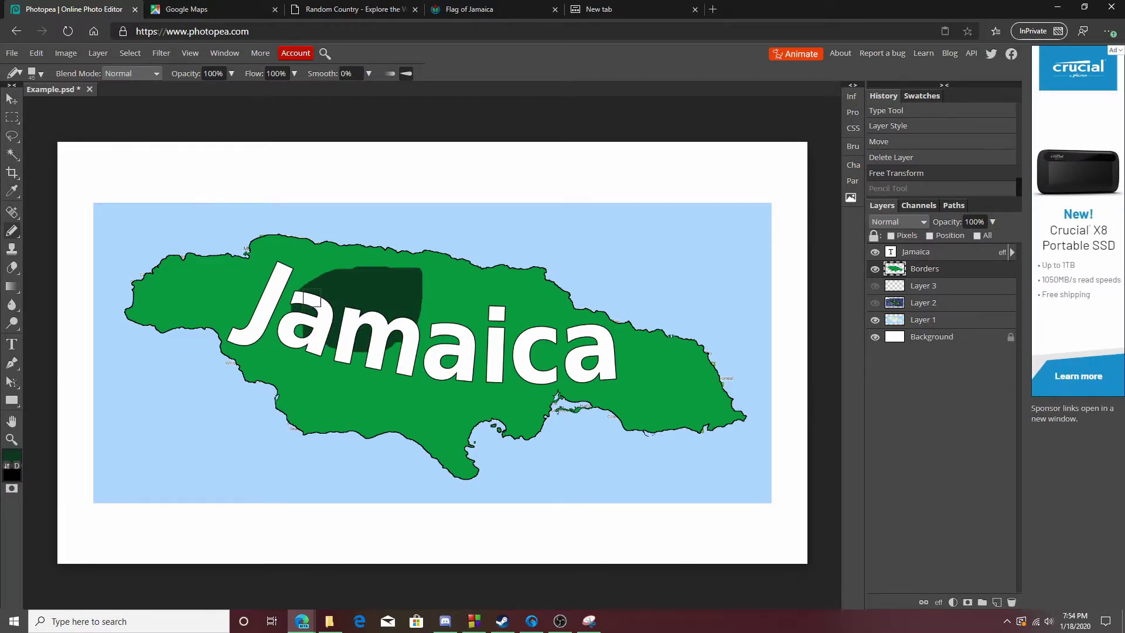
mouse_move(378, 336)
left_mouse_down()
mouse_move(301, 338)
mouse_move(377, 356)
left_mouse_up()
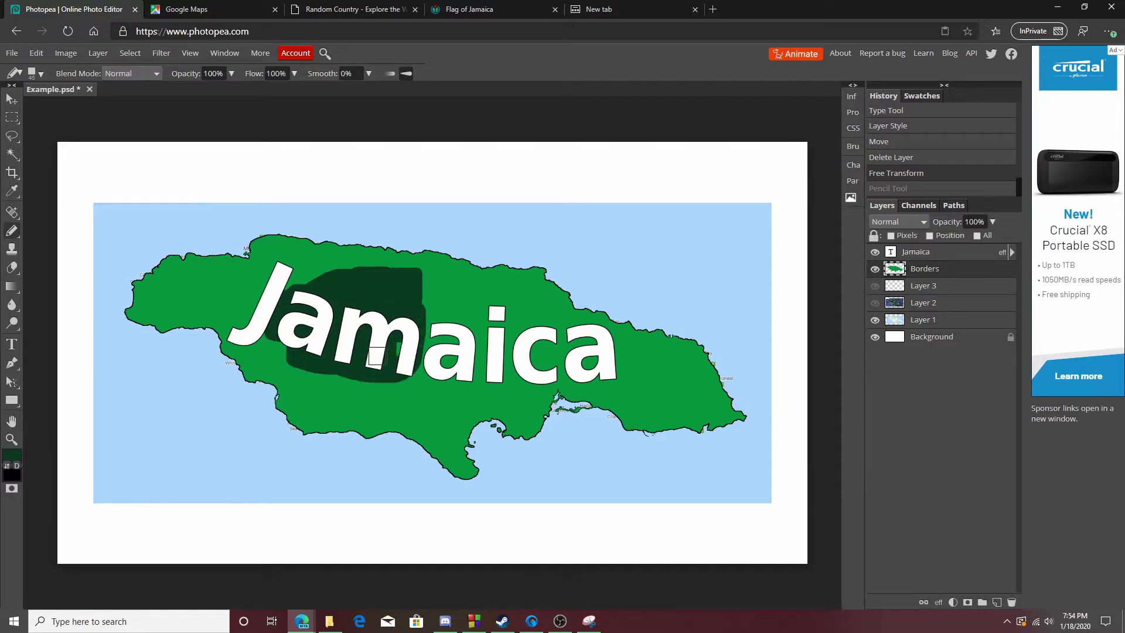
key("ctrl+z")
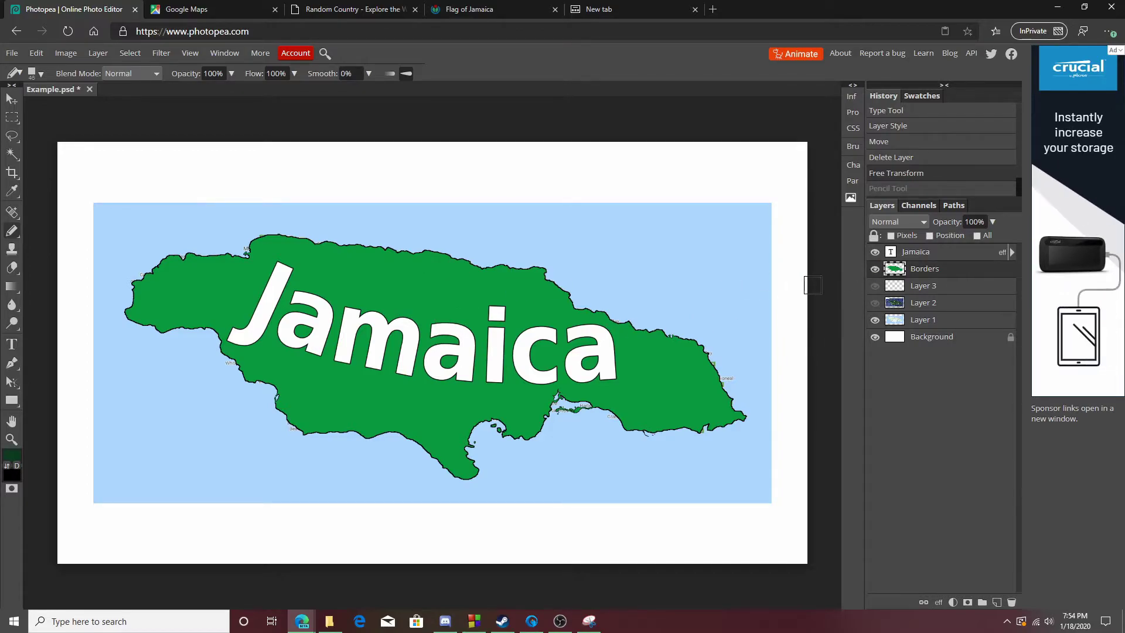
Step: Set the background colour to the light blue sampled from the map's sea
right_click(12, 400)
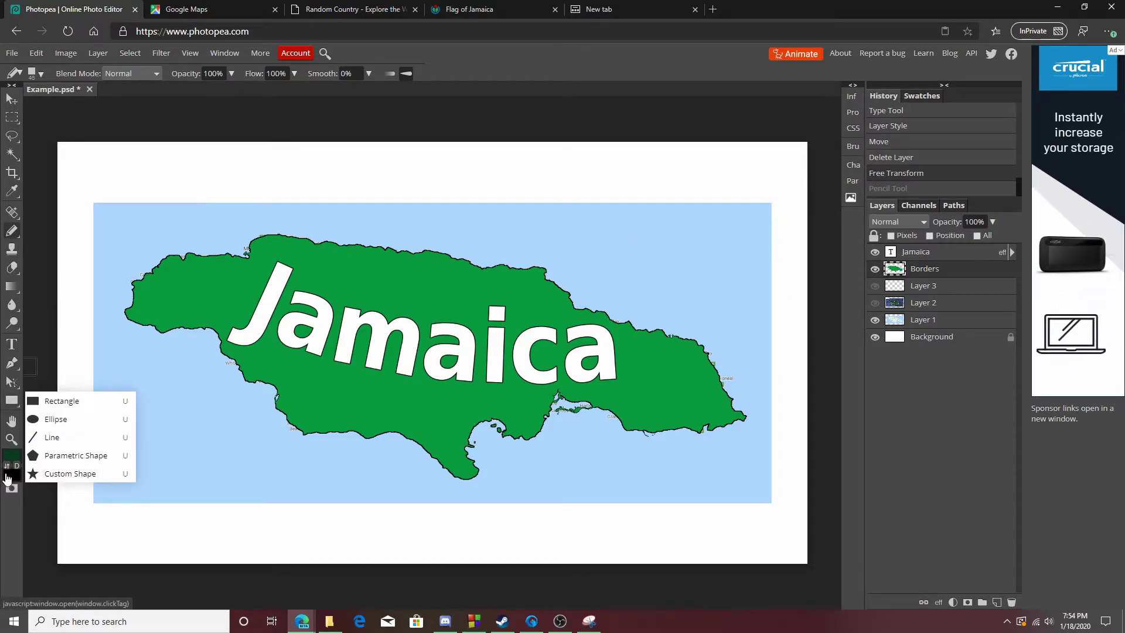
left_click(7, 466)
left_click(13, 474)
left_click(703, 258)
left_click(331, 298)
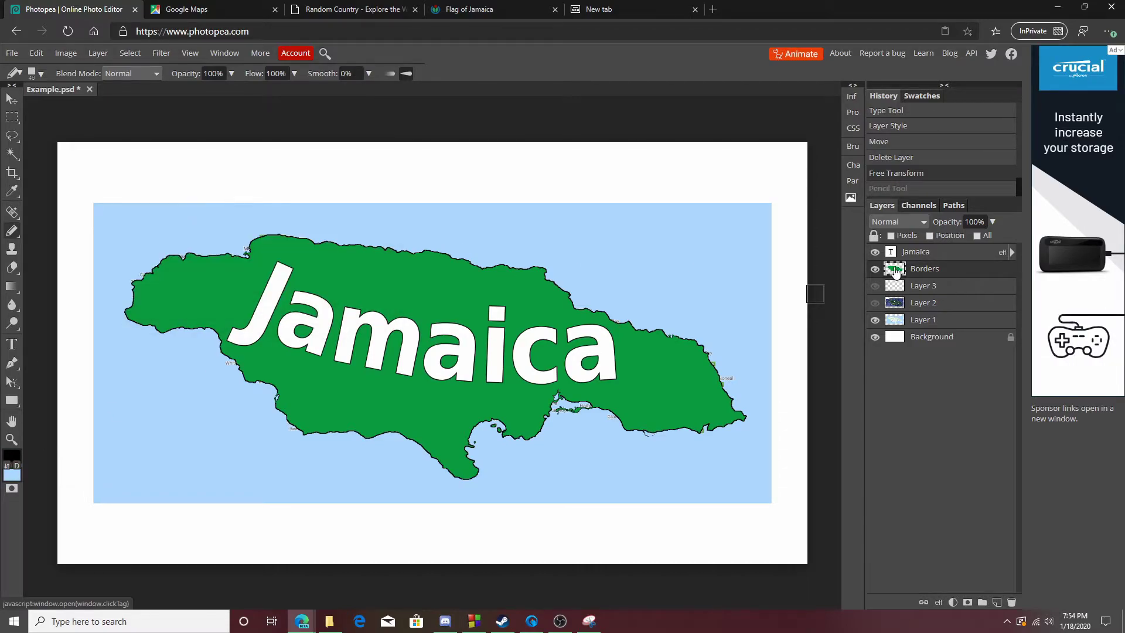
Step: Hide Layer 1 and fill the Background layer with the light blue background colour
left_click(875, 319)
left_click(924, 338)
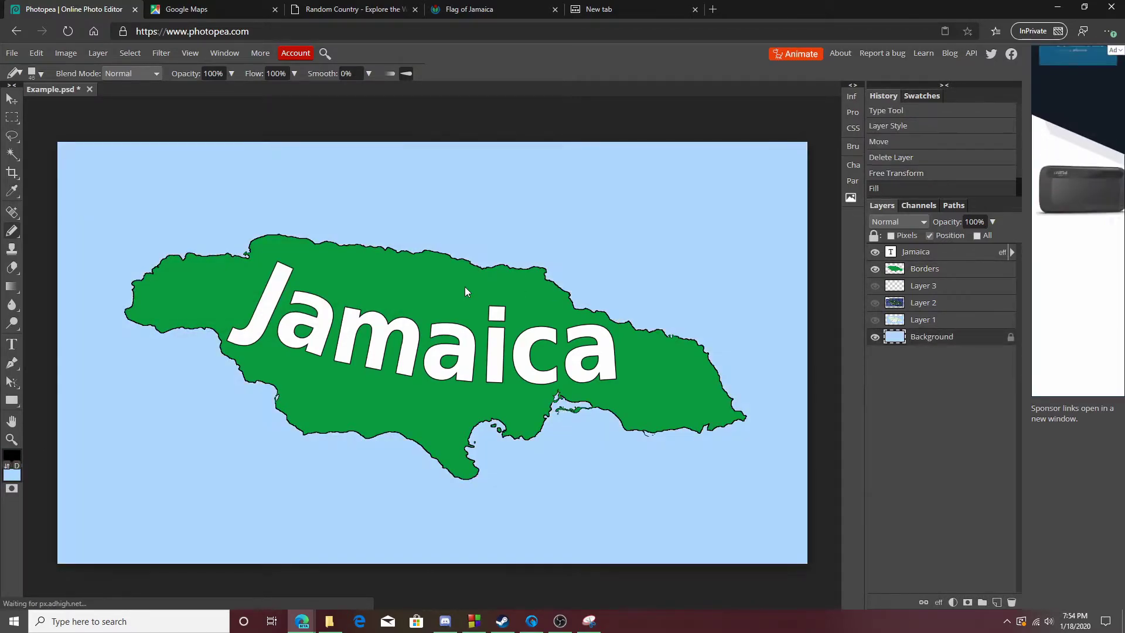
key("ctrl+BackSpace")
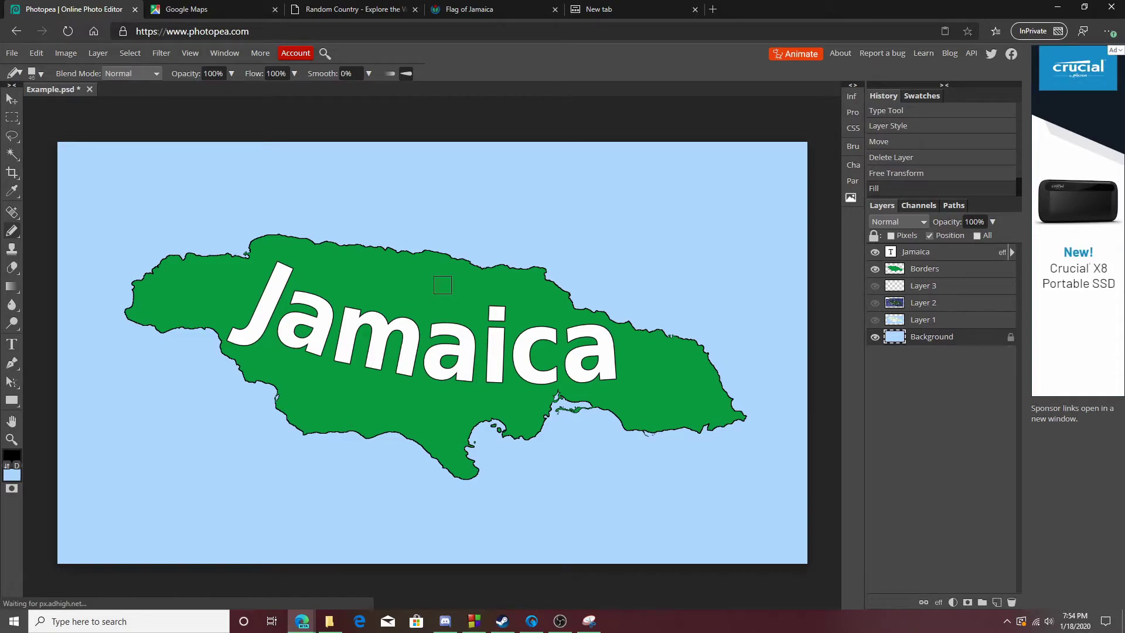
Step: In the spare browser tab, search for images of "ocean" and refine the query to "top view ocean"
left_click(603, 12)
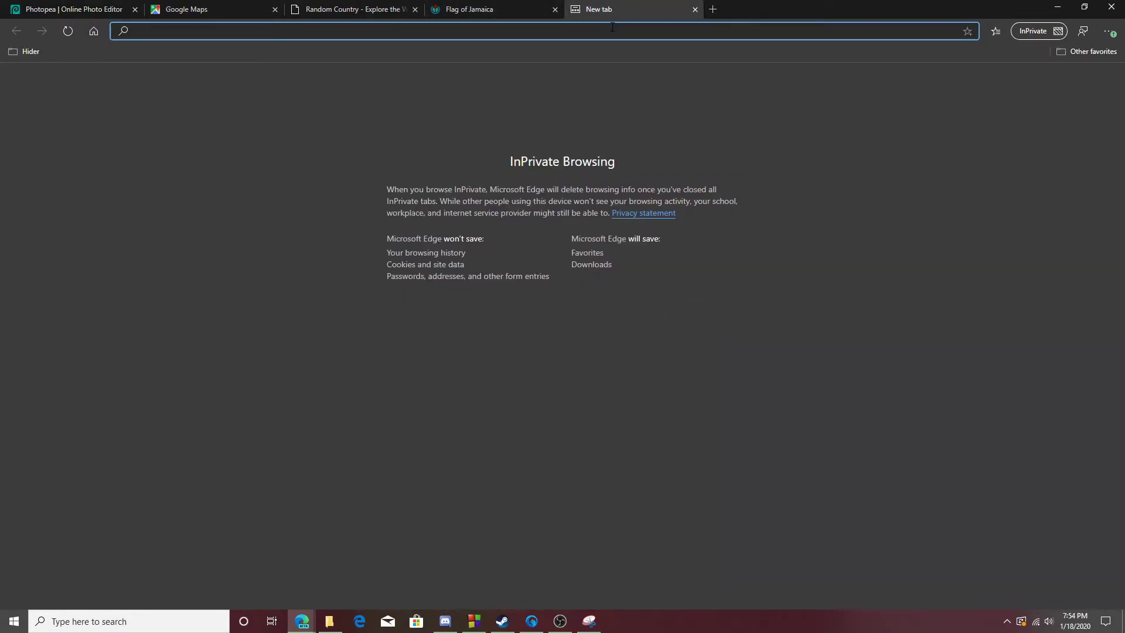
type("ocean")
key("Return")
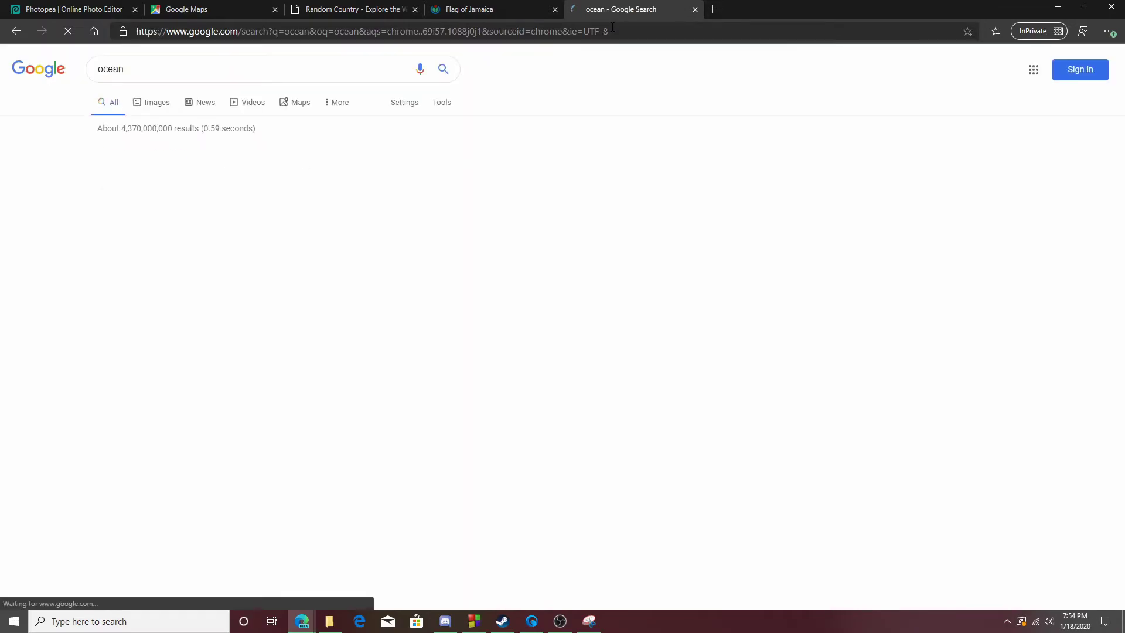
left_click(166, 110)
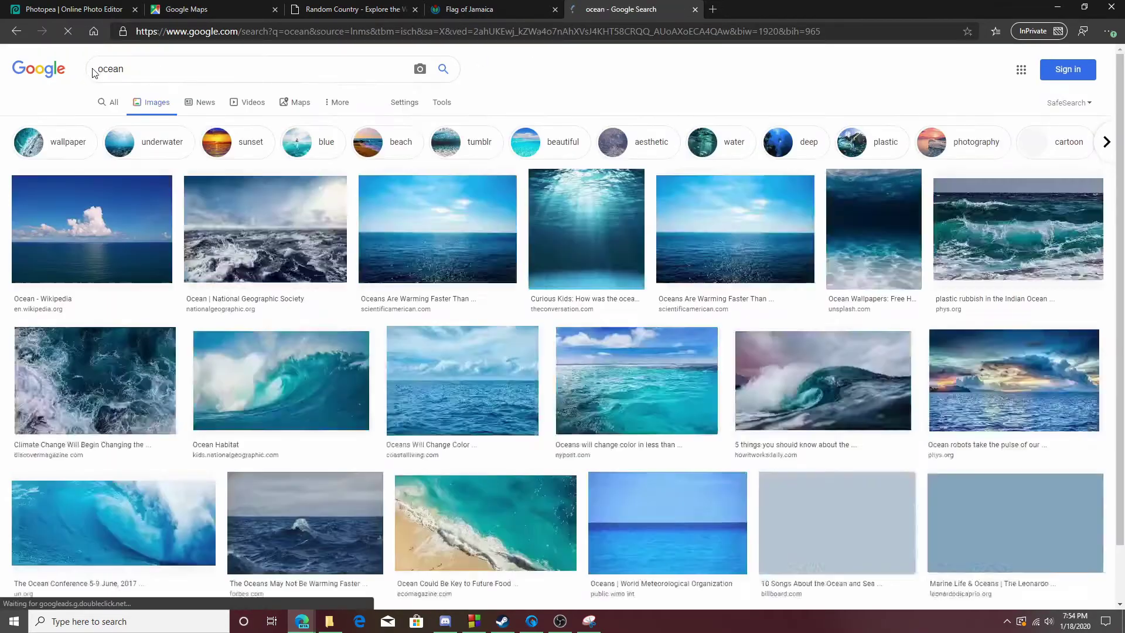
left_click(99, 71)
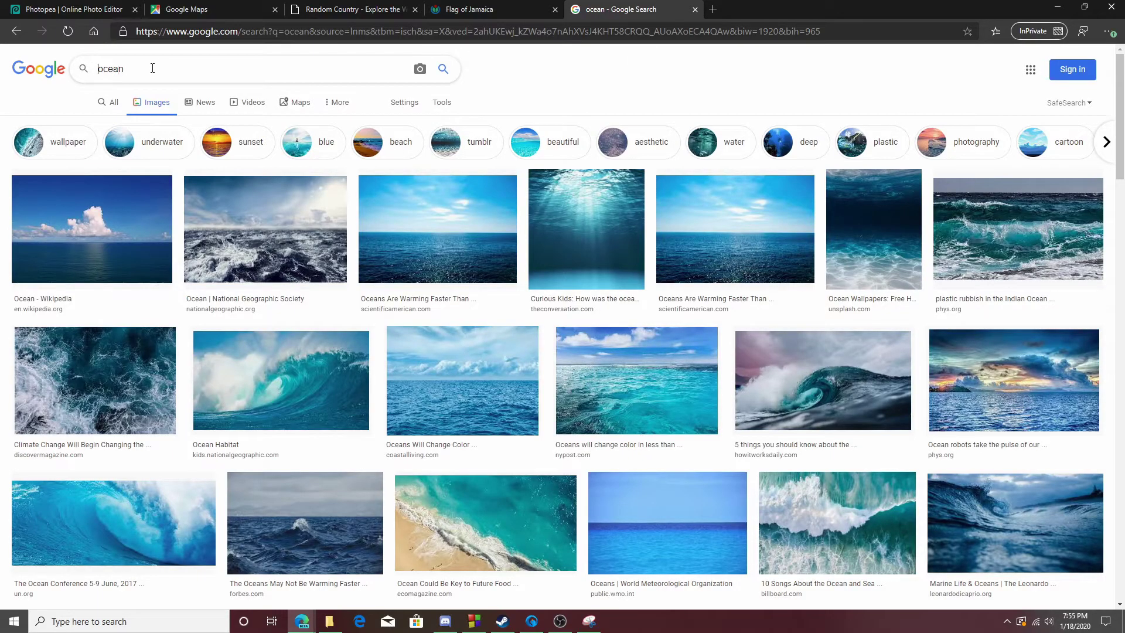
type("top view")
key("Return")
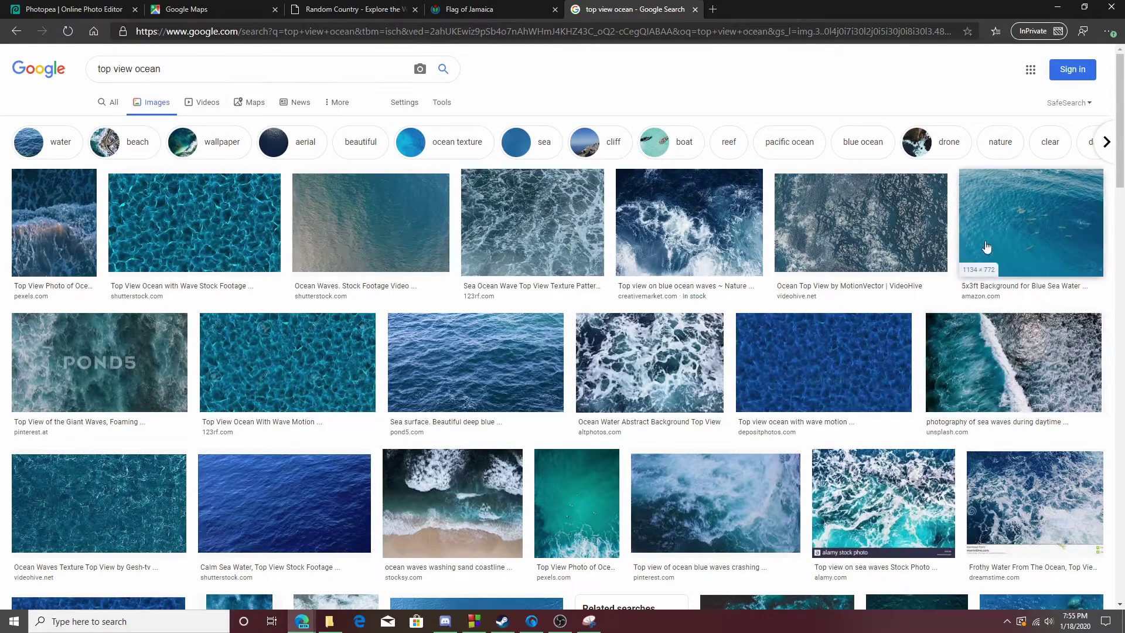
Step: Switch to Google Maps and examine the satellite view of the sea surrounding Jamaica at several zoom levels
left_click(173, 10)
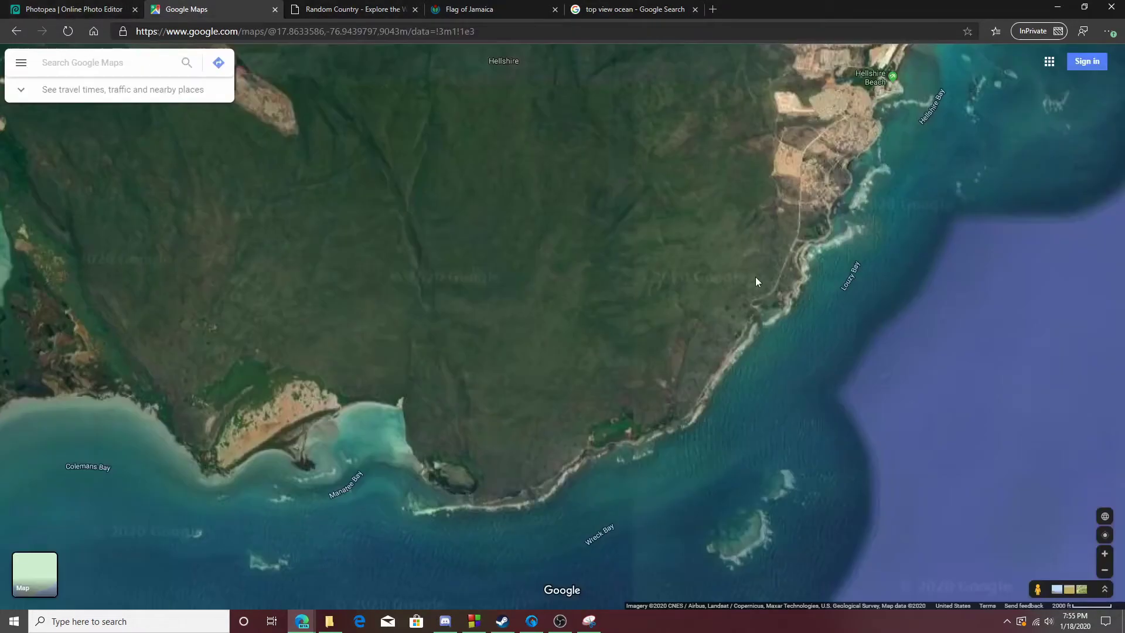
scroll(701, 374, "down", 10)
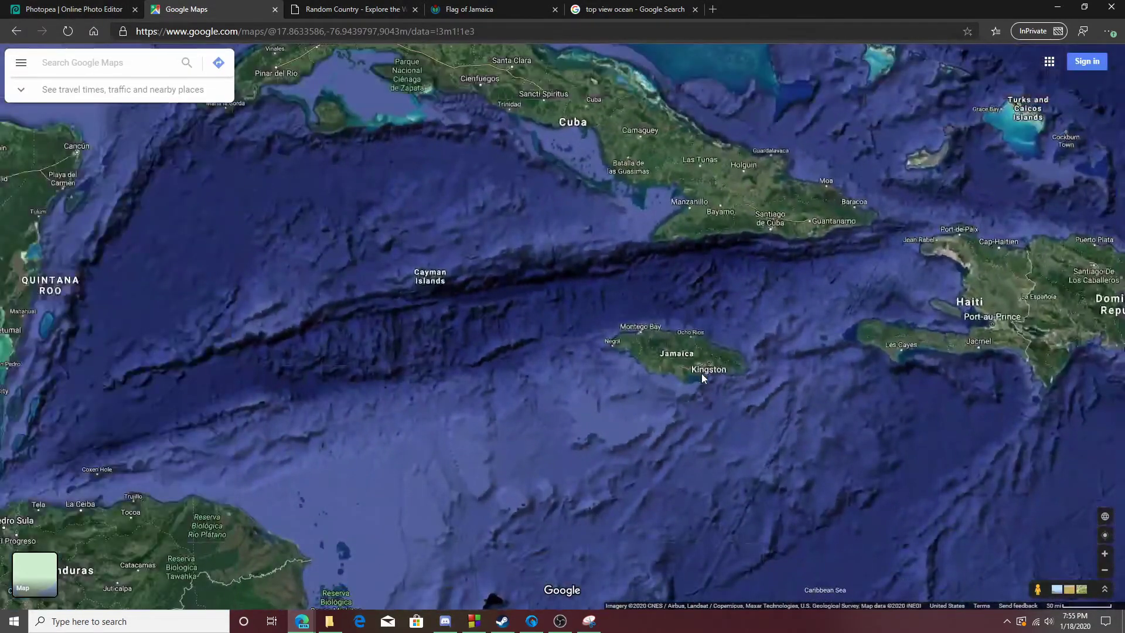
left_click_drag(701, 374, 589, 254)
scroll(463, 271, "up", 3)
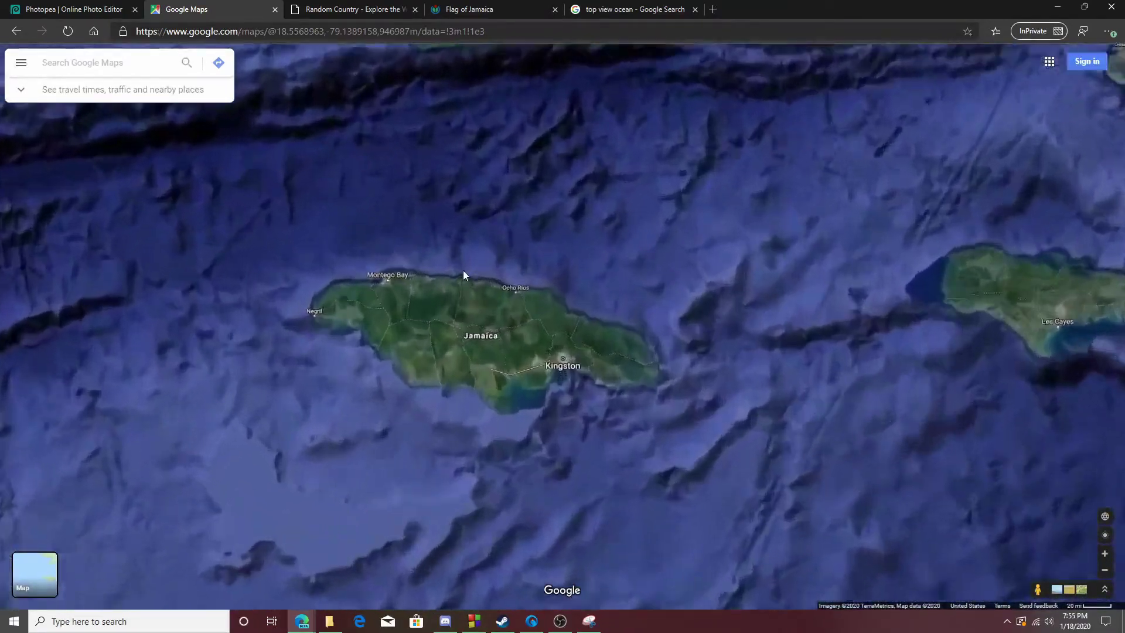
scroll(469, 269, "down", 4)
scroll(445, 272, "up", 4)
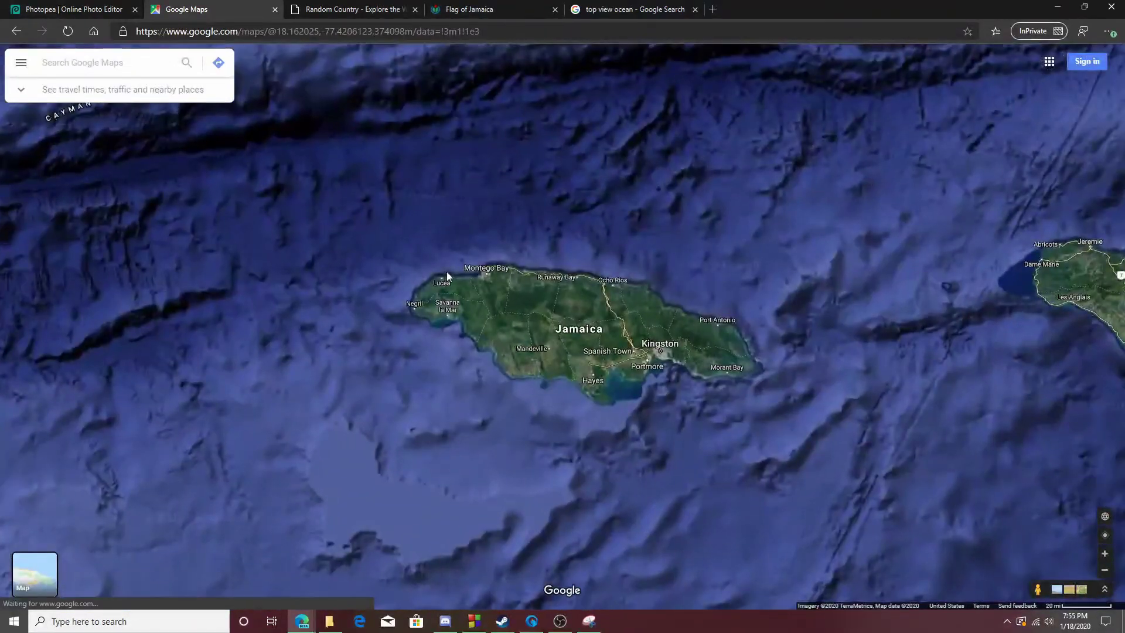
scroll(611, 268, "down", 3)
scroll(642, 267, "up", 3)
scroll(667, 246, "up", 2)
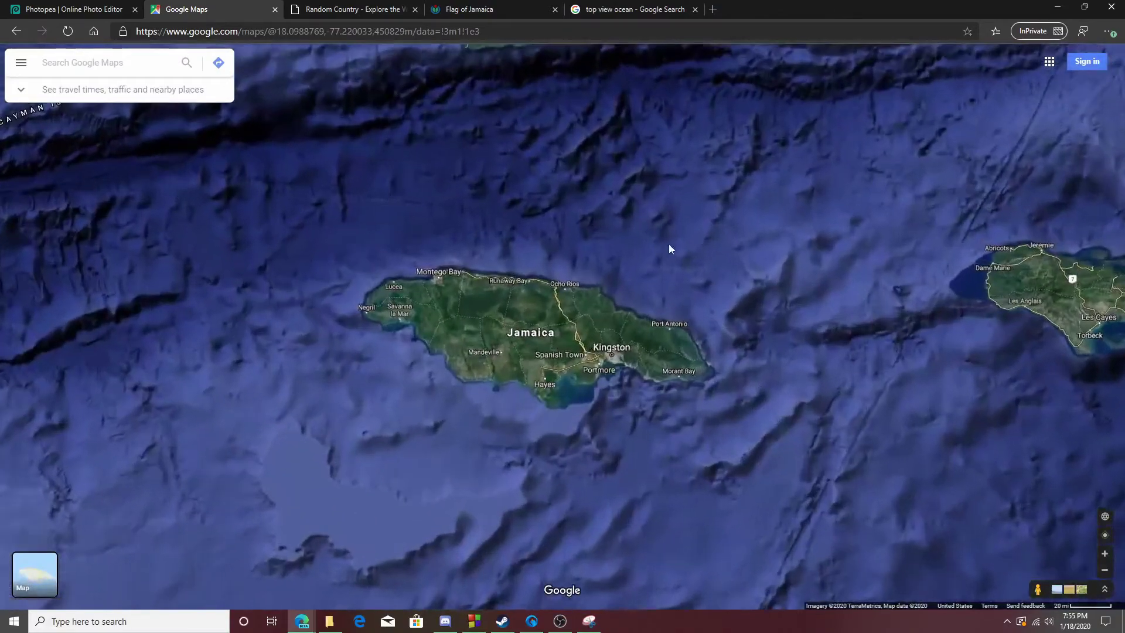
scroll(756, 258, "up", 2)
scroll(418, 309, "down", 3)
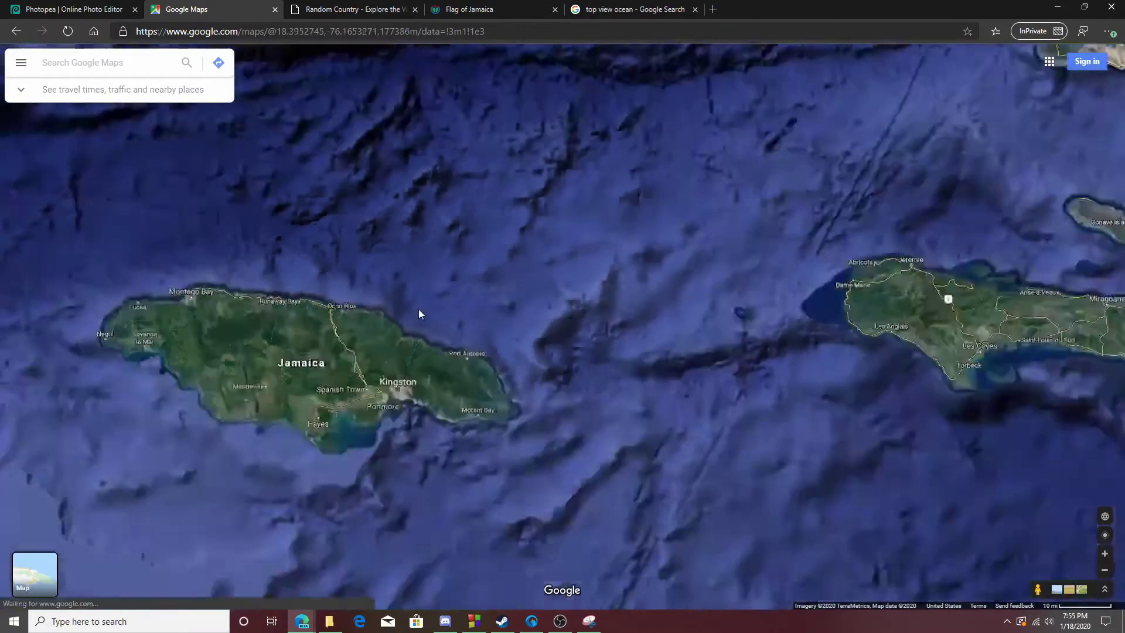
scroll(515, 163, "down", 2)
Step: Return to the ocean image results, browse them and preview the teal wave-motion picture from 123rf.com
left_click(632, 9)
scroll(617, 369, "down", 4)
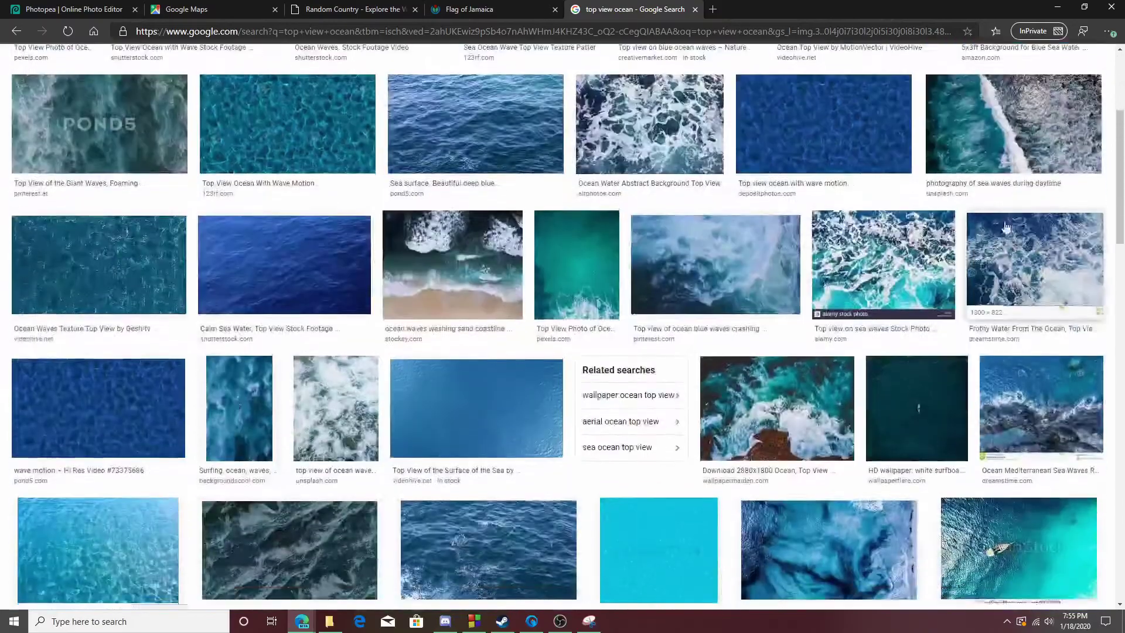
scroll(211, 463, "up", 2)
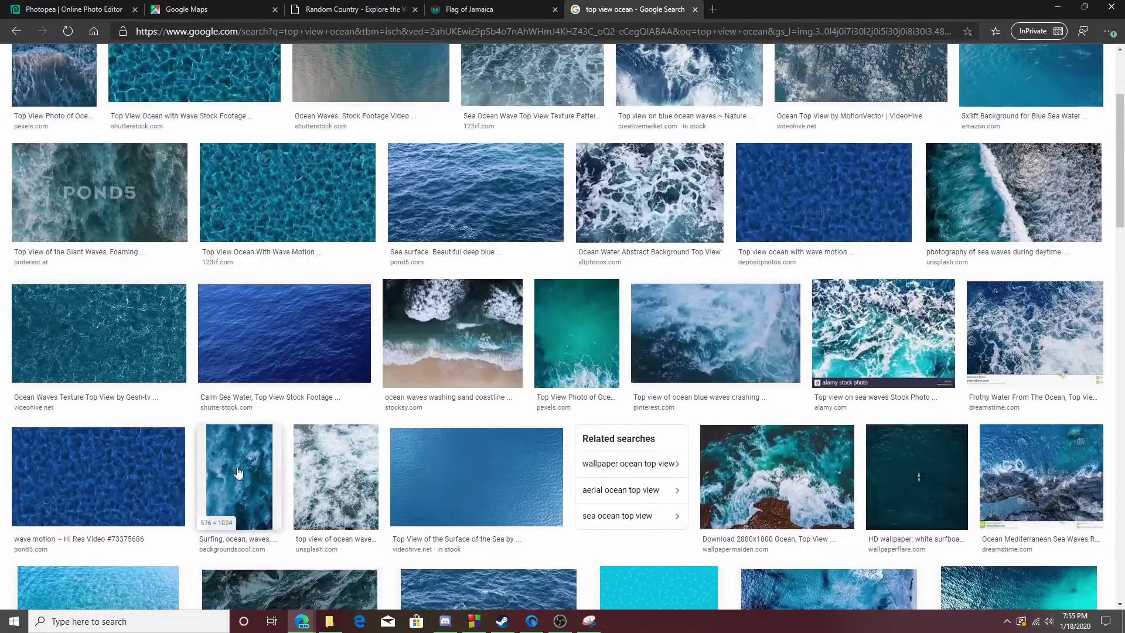
scroll(241, 369, "up", 3)
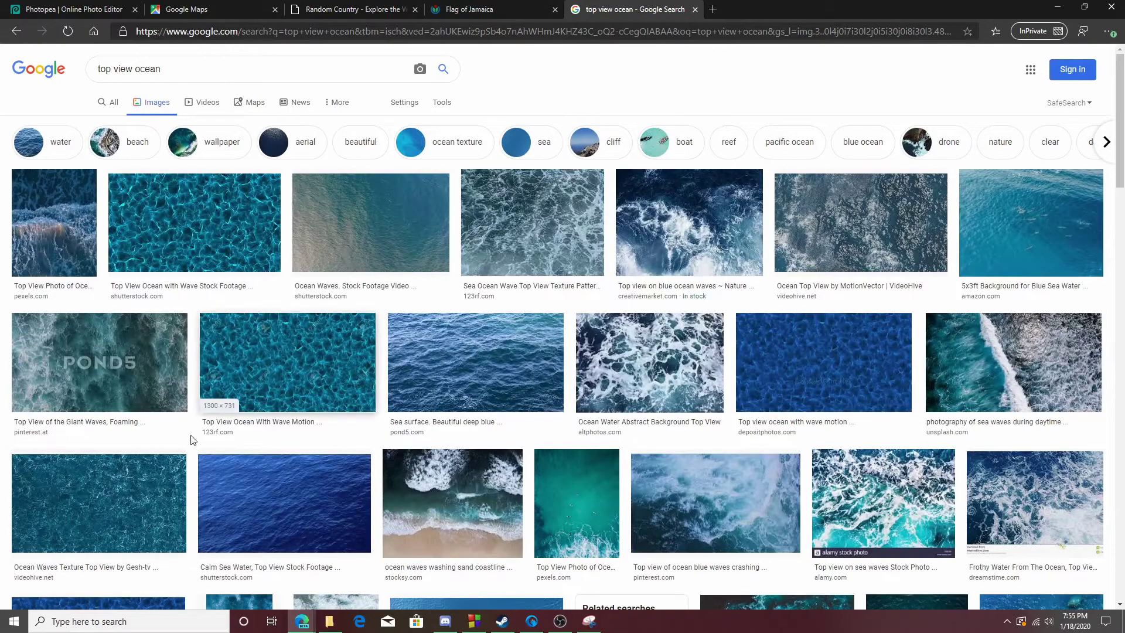
left_click(311, 372)
scroll(583, 291, "up", 3)
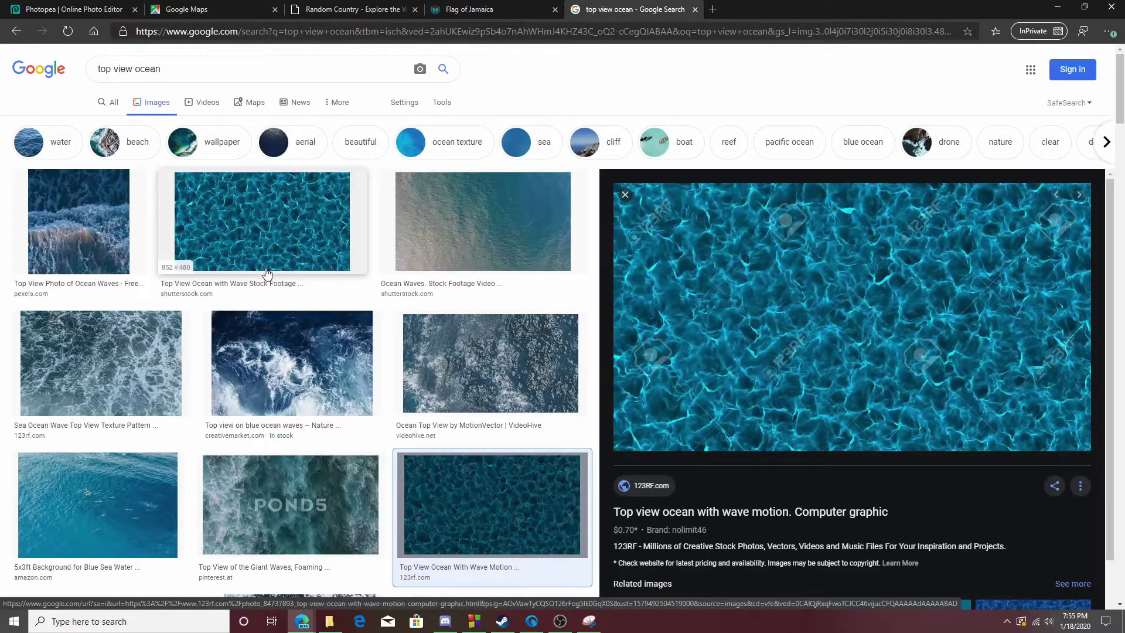
Step: Compare the VideoHive "Ocean Top View" and Shutterstock wave previews among the ocean image results
left_click(441, 349)
scroll(441, 349, "up", 2)
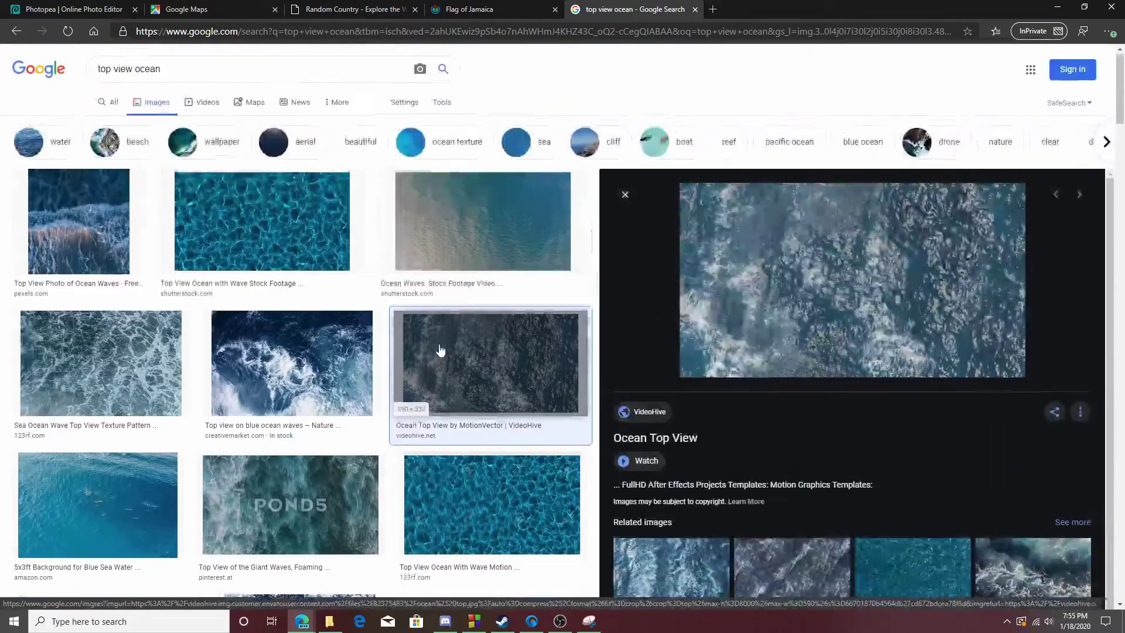
left_click(271, 234)
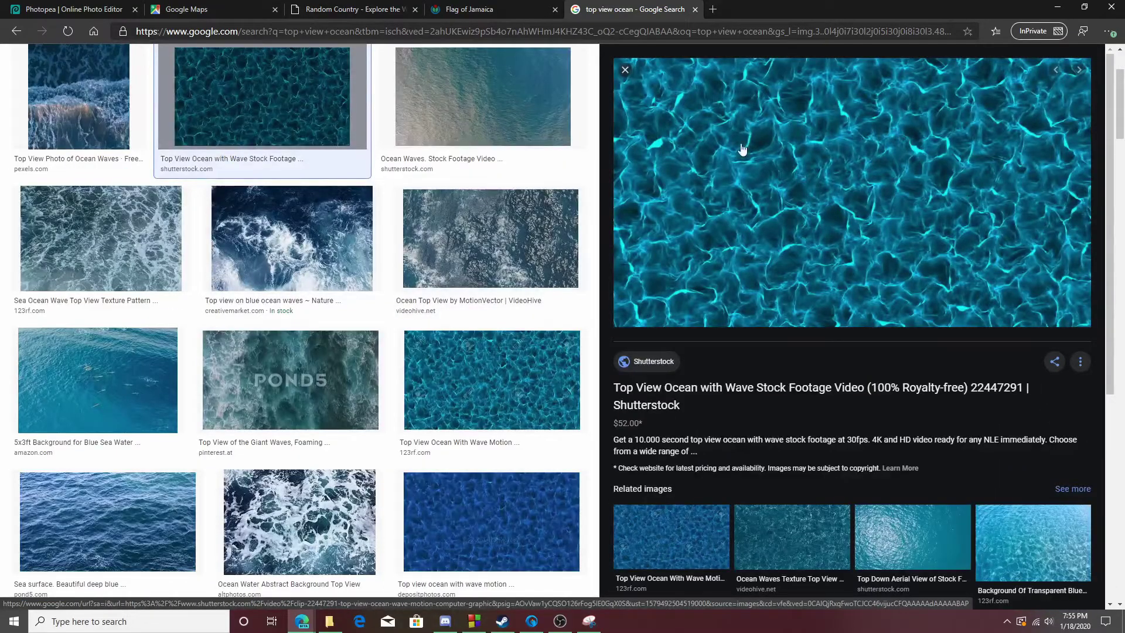
scroll(754, 141, "up", 2)
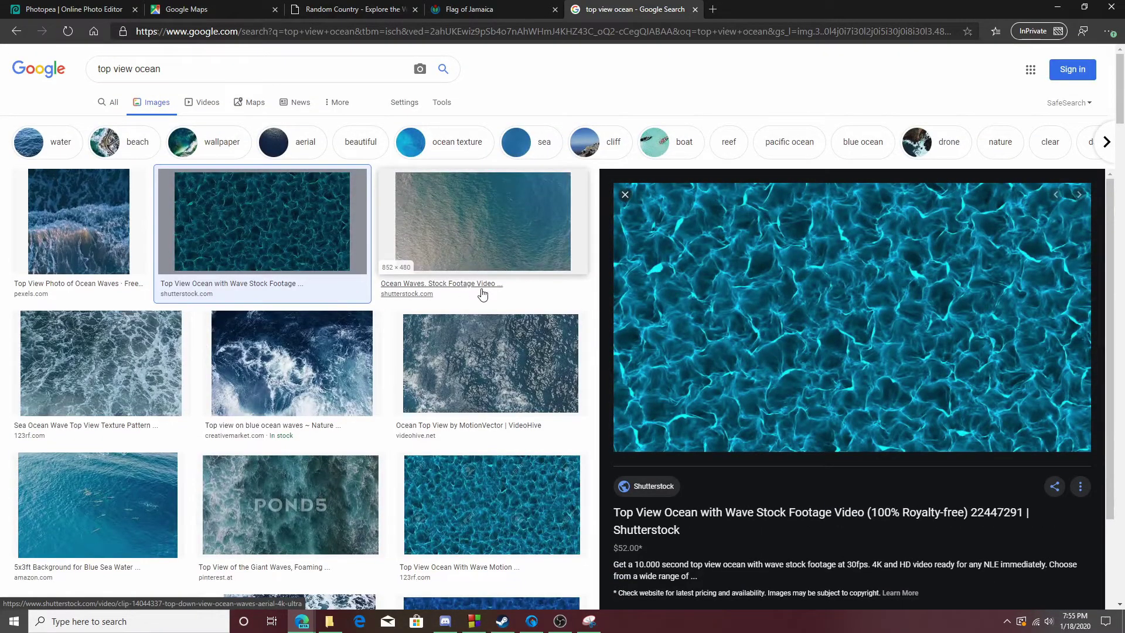
left_click(491, 364)
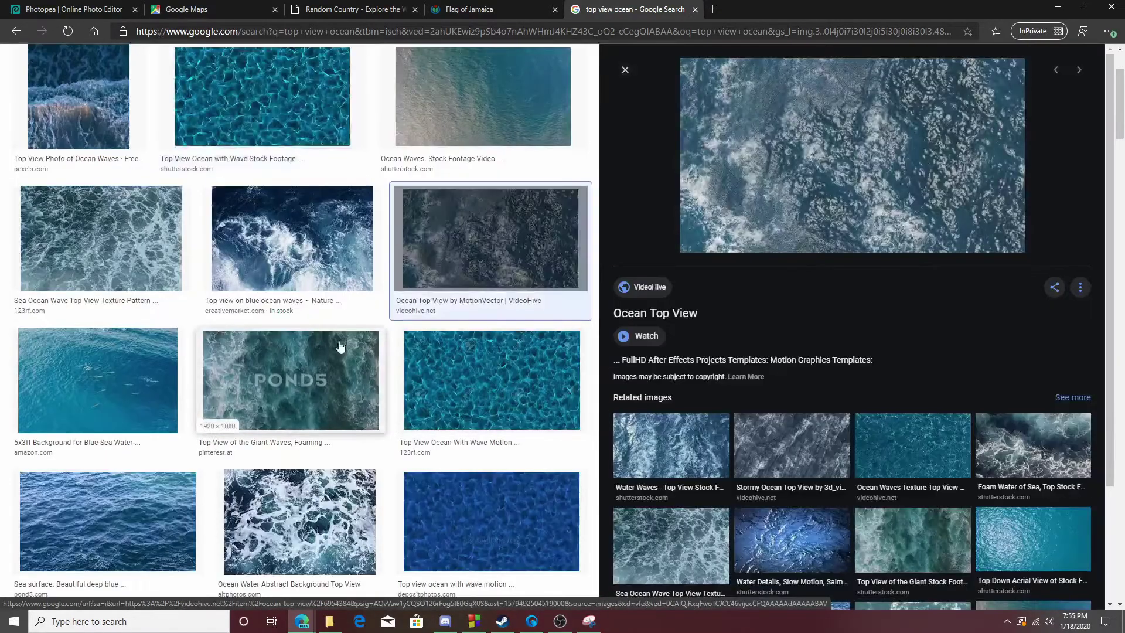
left_click(293, 380)
left_click(342, 314)
left_click(490, 389)
scroll(469, 384, "up", 2)
left_click(469, 383)
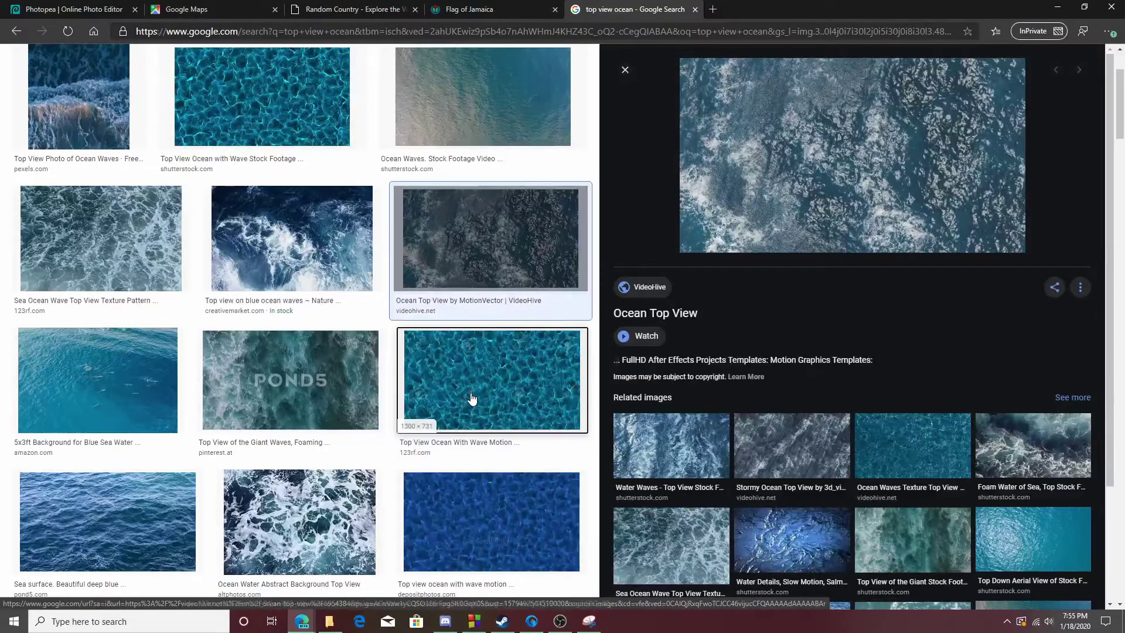
Step: Open the 123rf.com page of the teal wave-motion ocean picture from the image results and enlarge the picture
left_click(473, 399)
scroll(470, 394, "up", 2)
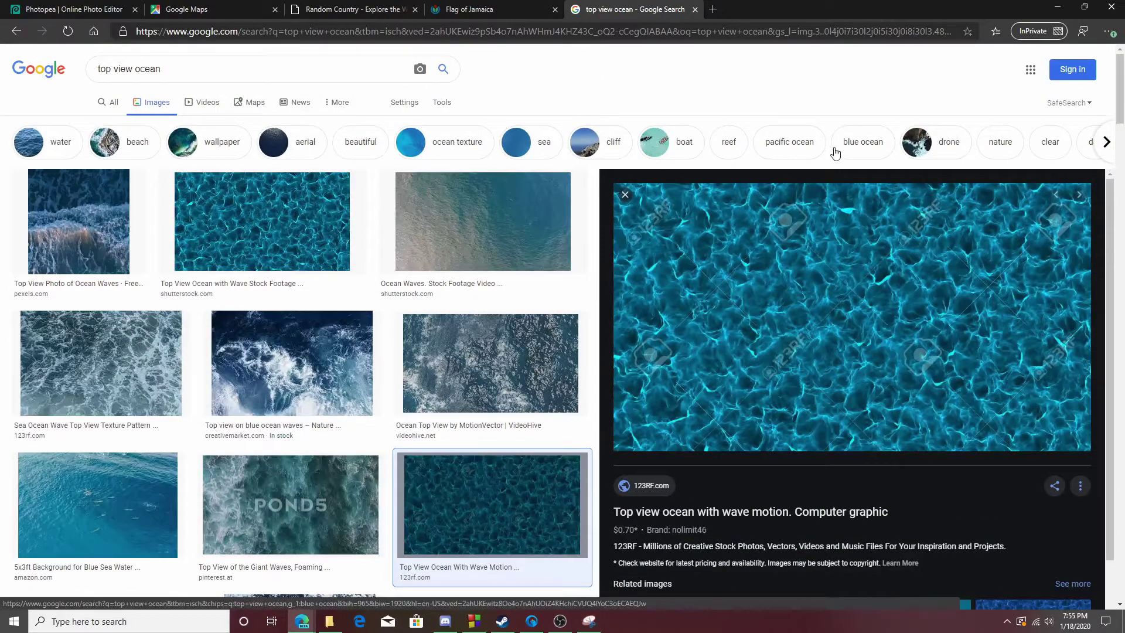
left_click(753, 379)
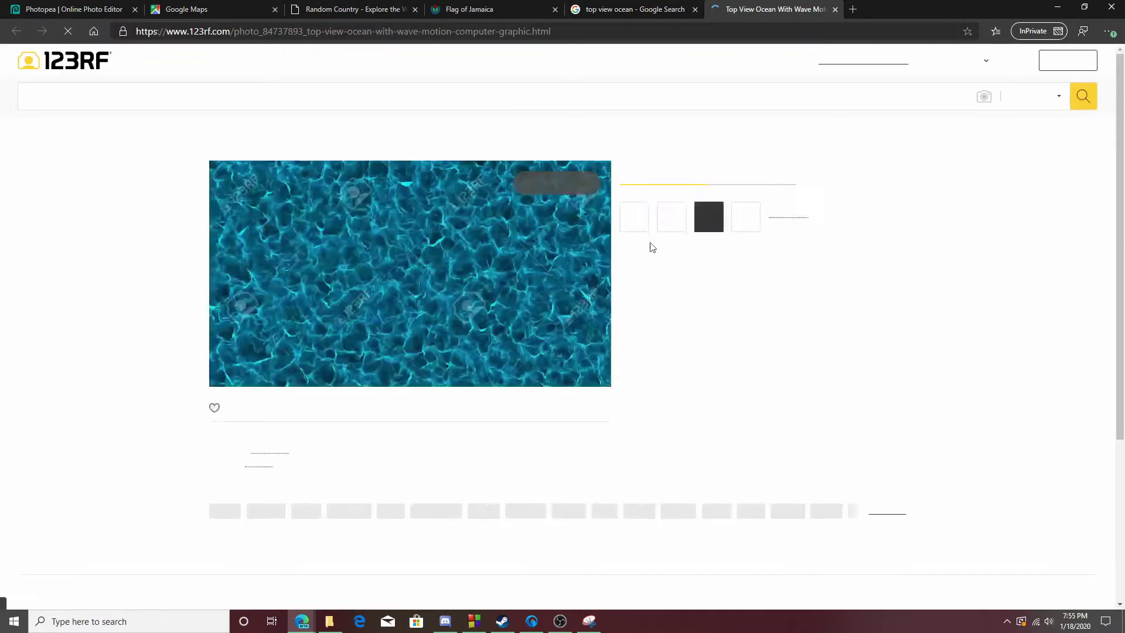
left_click(419, 299)
left_click(502, 218)
left_click(502, 218)
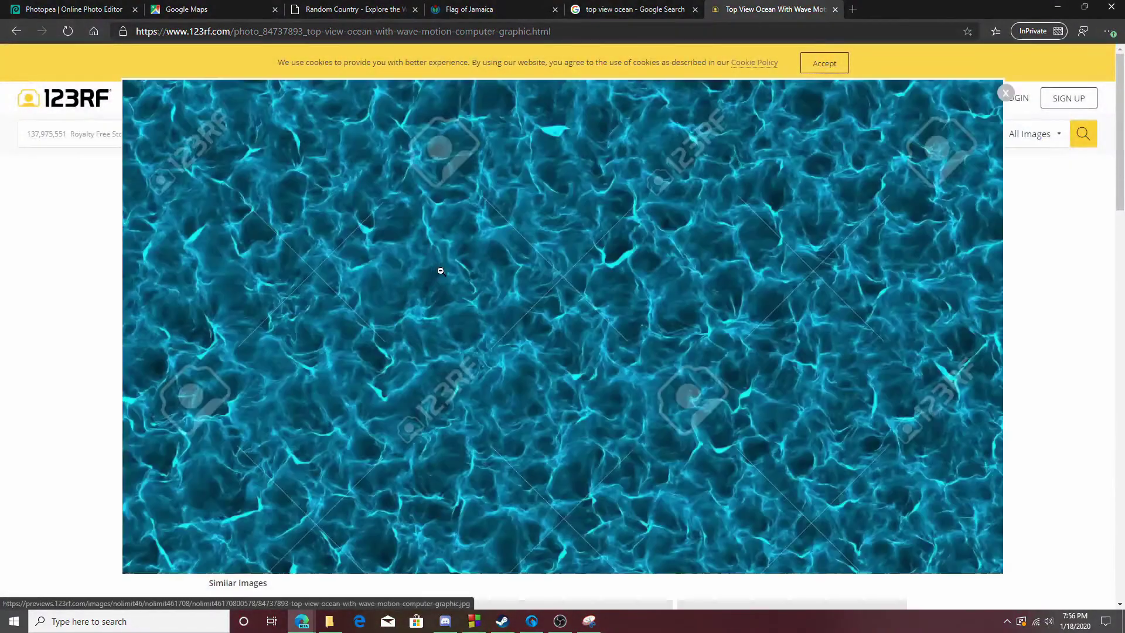
Step: Open the enlarged ocean picture in its own browser tab and copy the image
right_click(528, 167)
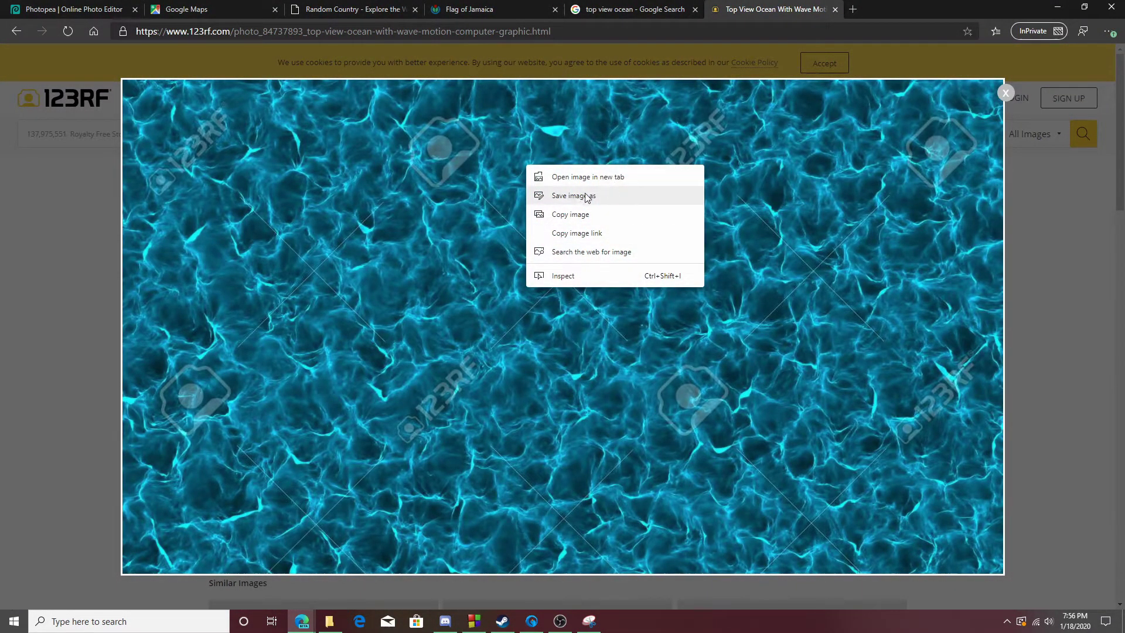
left_click(605, 177)
left_click(866, 9)
right_click(527, 202)
left_click(562, 245)
Step: Switch back to Photopea, paste the ocean picture above the Background layer and move it to the canvas's lower-left corner
left_click(23, 11)
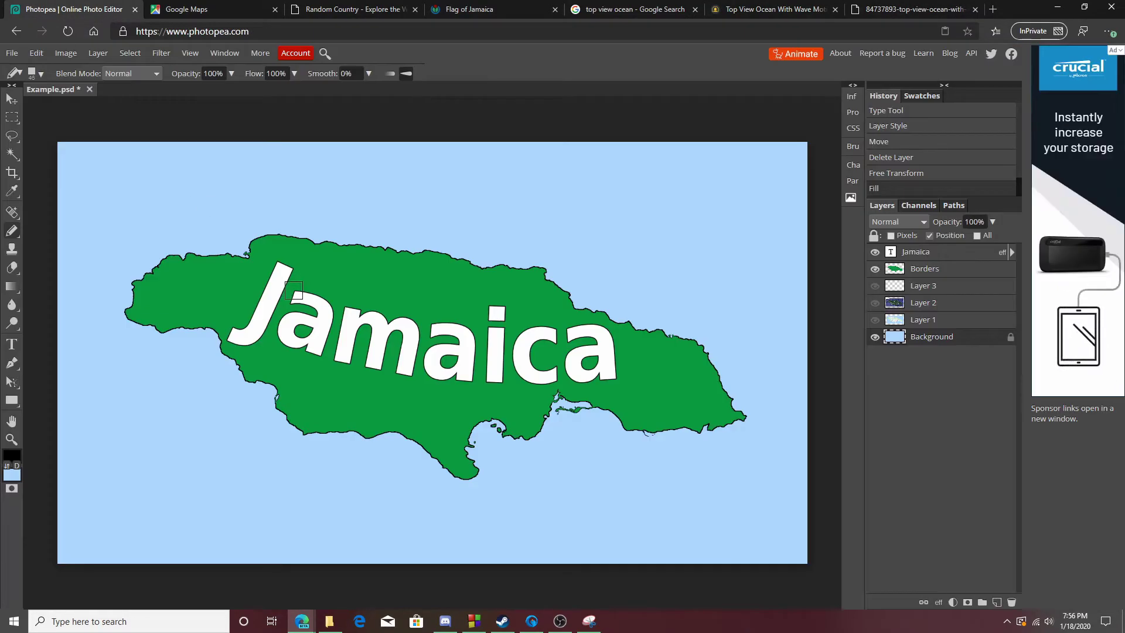
key("ctrl+v")
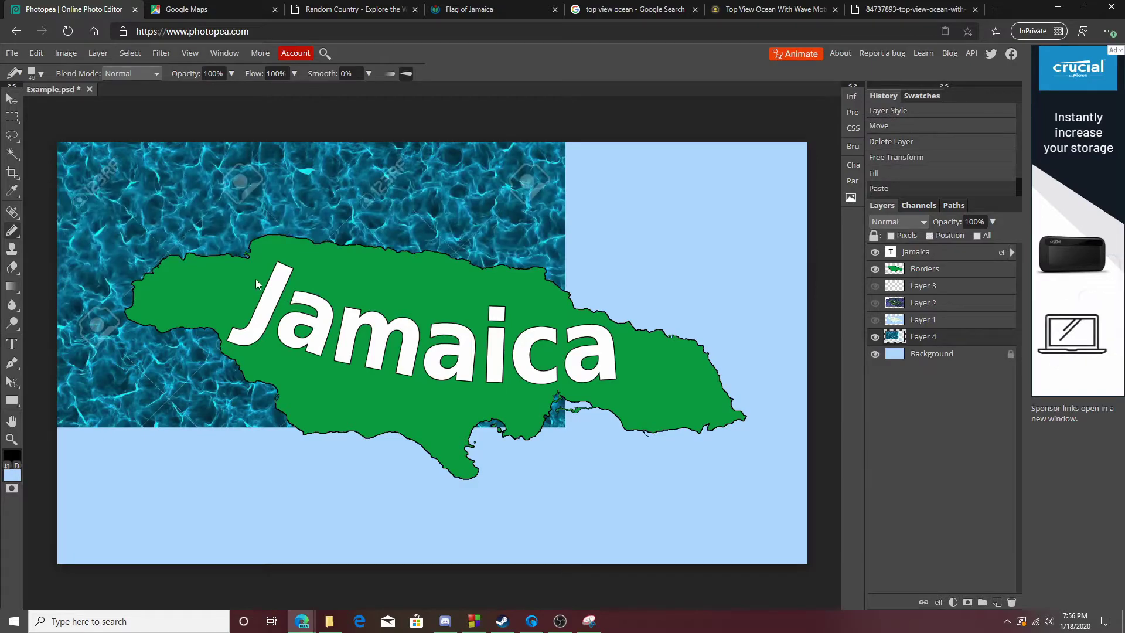
left_click(11, 99)
left_click_drag(184, 185, 184, 321)
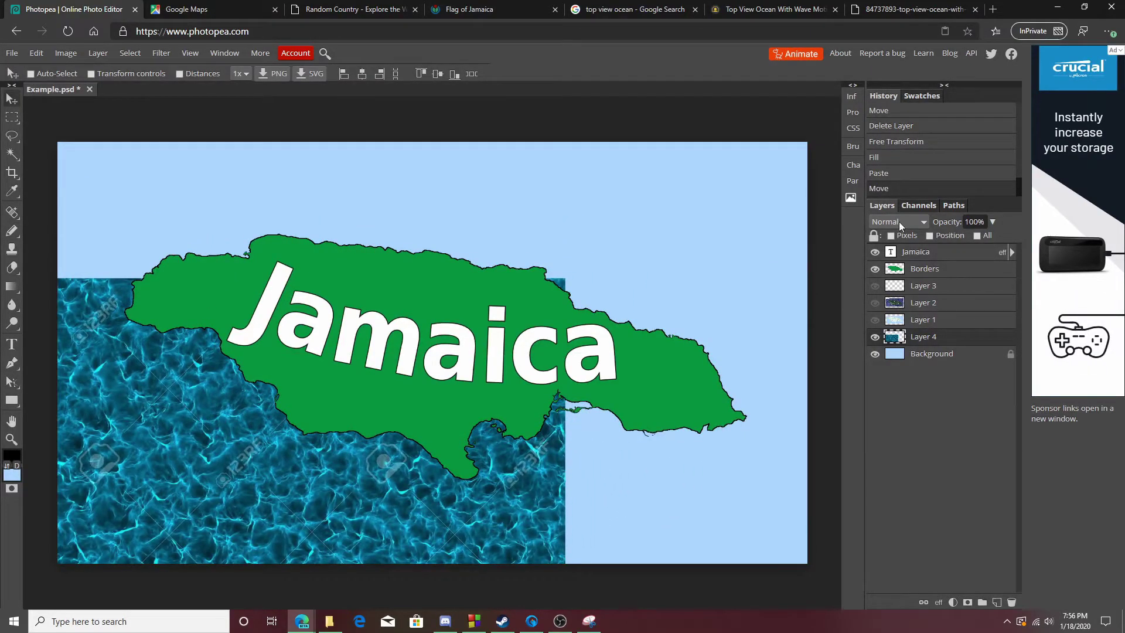
Step: Duplicate the ocean layer and place the copy beside the original to cover the canvas's lower-right area
right_click(940, 336)
left_click(867, 312)
left_click_drag(228, 375, 732, 406)
Step: Duplicate the ocean copy and move the new tile to the canvas's upper-left area
right_click(931, 337)
left_click(854, 311)
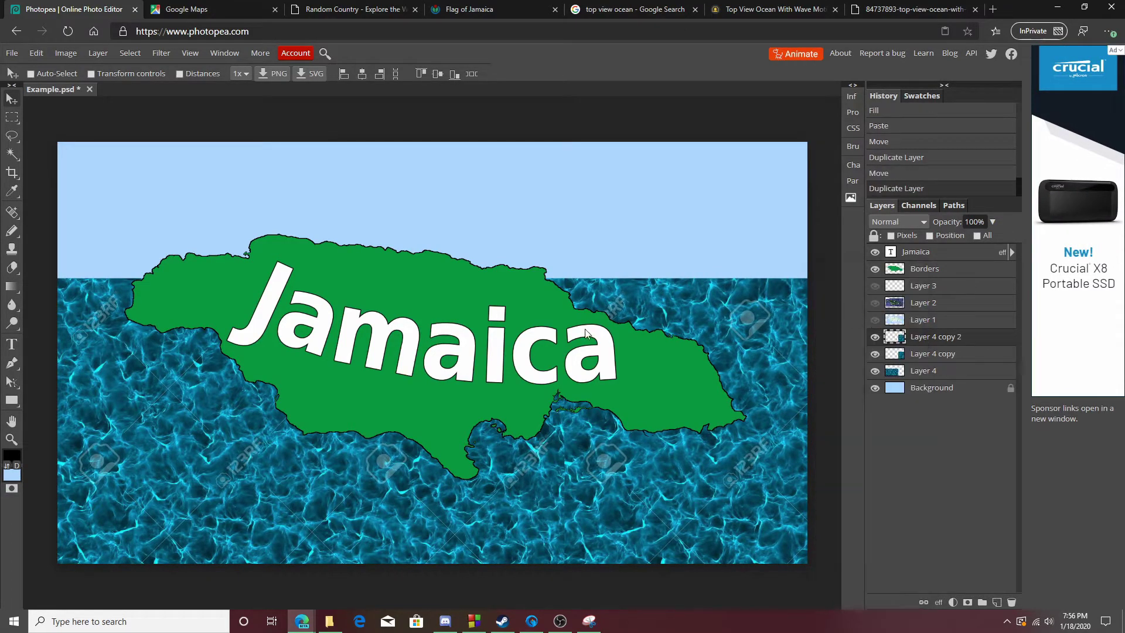
left_click_drag(637, 282, 242, 223)
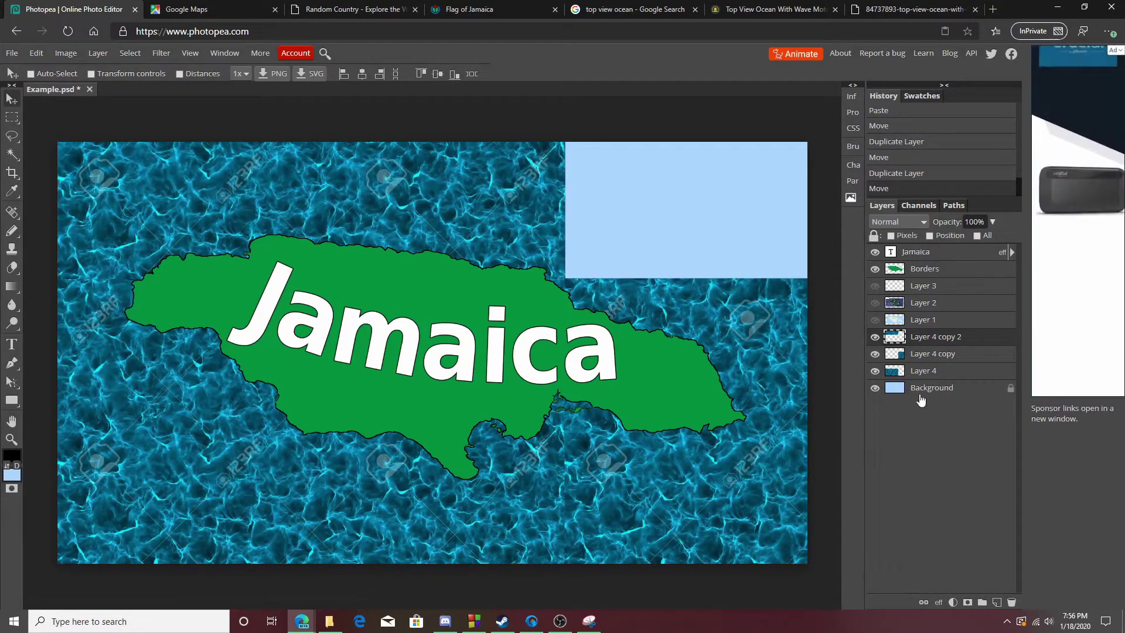
Step: Duplicate the hidden Layer 1 and undo the last move
right_click(932, 319)
left_click(866, 310)
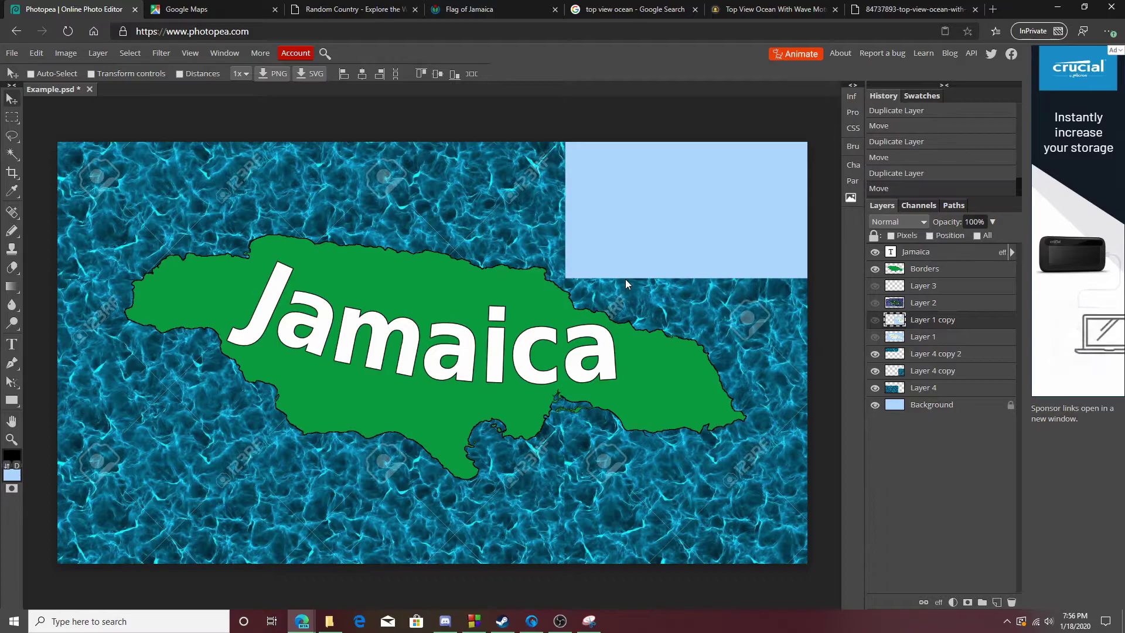
key("ctrl+z")
Step: Duplicate the upper ocean tile and move the copy over the remaining gap in the canvas's upper-right area
right_click(954, 353)
left_click(896, 314)
left_click_drag(445, 270, 579, 245)
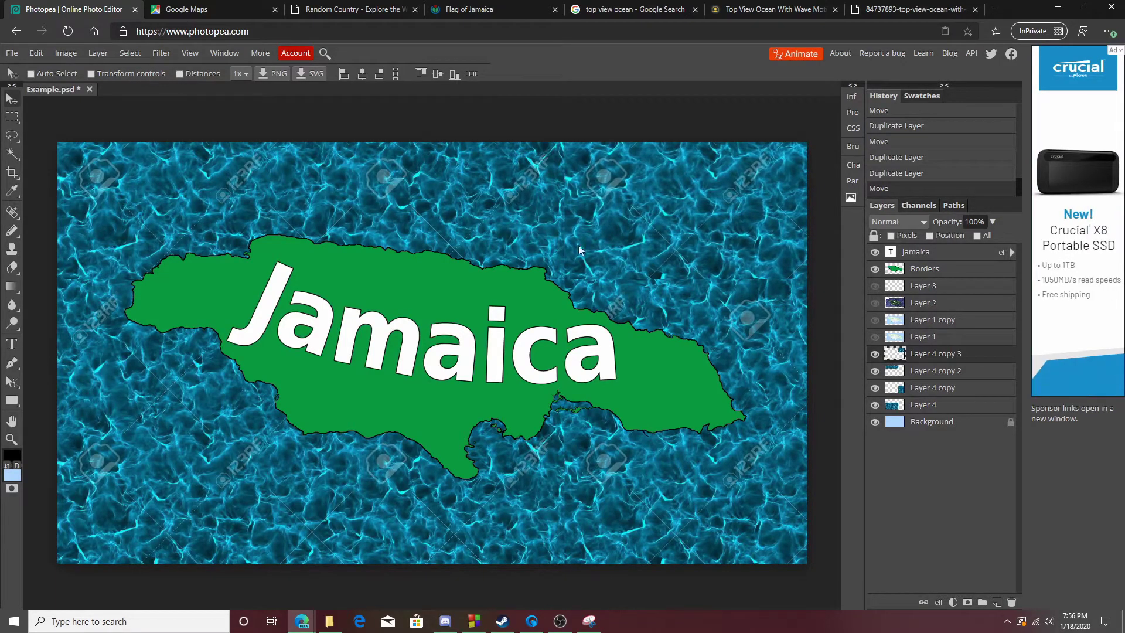
Step: Open the background colour for editing and try the blue shade 5f7ed7
left_click(10, 480)
left_click(140, 520)
left_click(177, 490)
left_click(202, 434)
mouse_move(215, 191)
left_mouse_down()
mouse_move(196, 184)
mouse_move(217, 181)
left_mouse_up()
left_click_drag(251, 218, 252, 214)
mouse_move(174, 185)
left_mouse_down()
mouse_move(209, 163)
mouse_move(180, 178)
mouse_move(158, 160)
mouse_move(178, 182)
left_mouse_up()
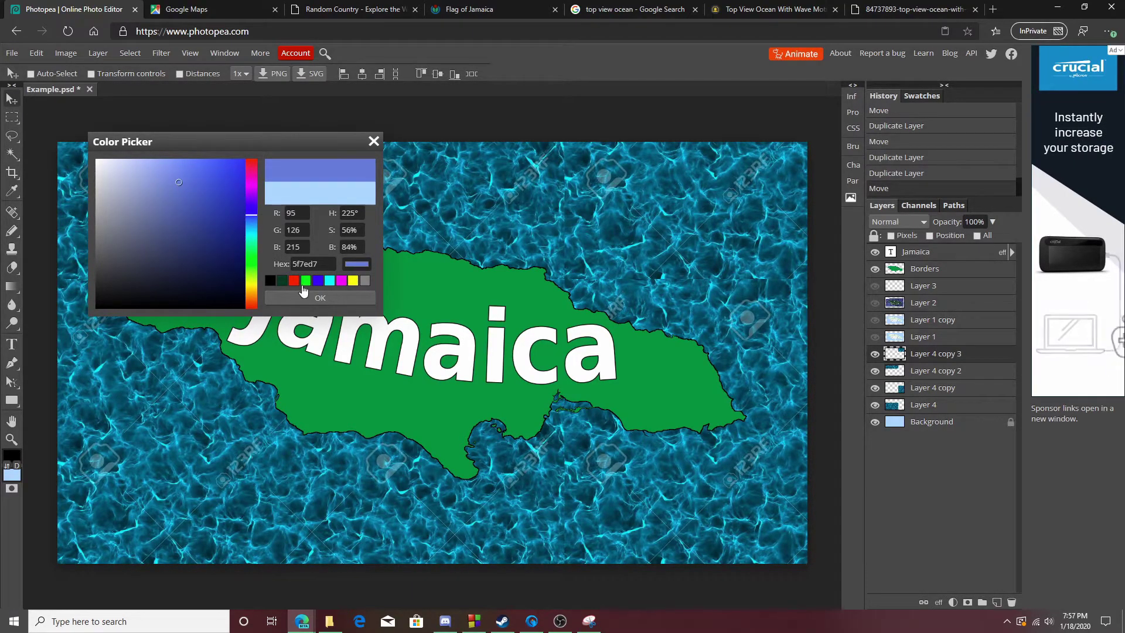
Step: Sample several teal shades from the ocean texture for the background colour, including 00647e, 04bbc1, 015c71 and 0090af
left_click(509, 182)
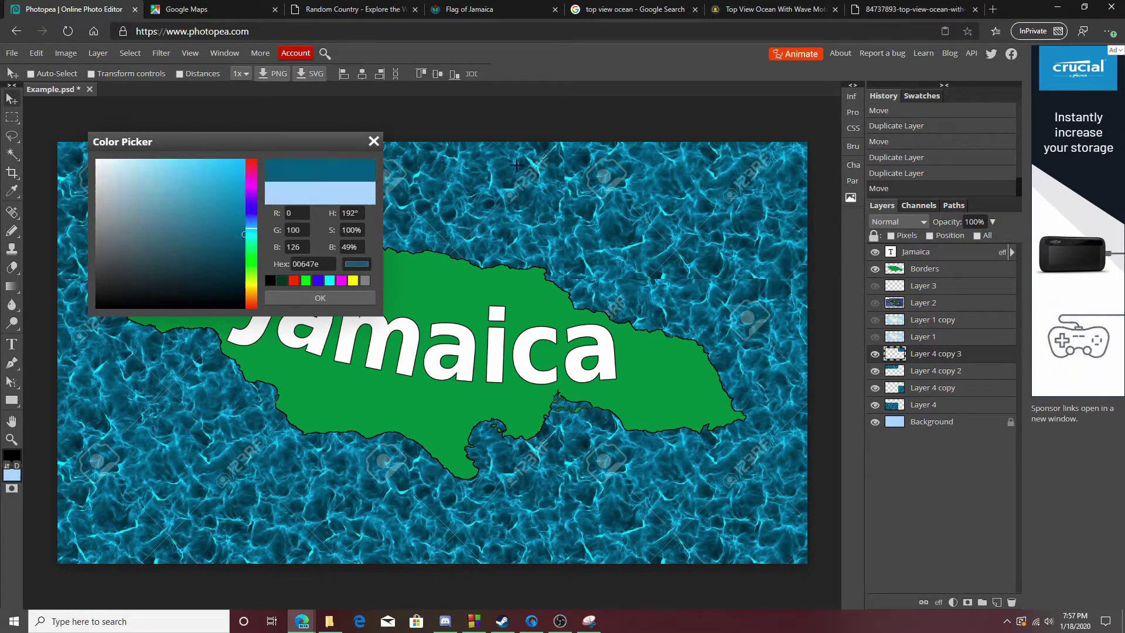
left_click(612, 232)
left_click(648, 180)
left_click(705, 180)
left_click(649, 154)
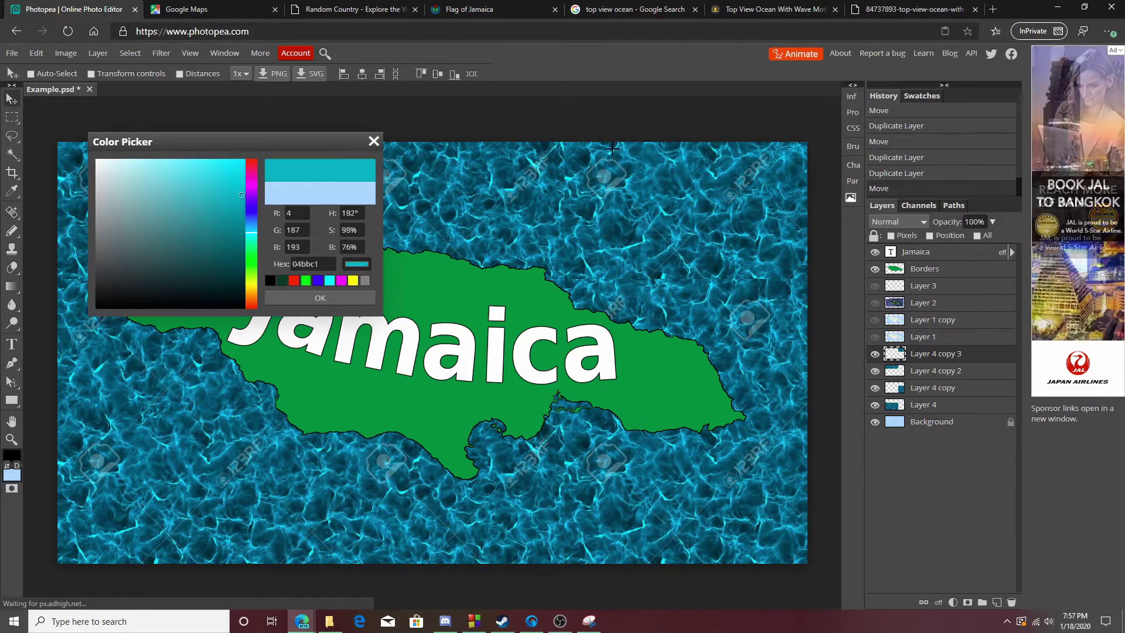
left_click(616, 220)
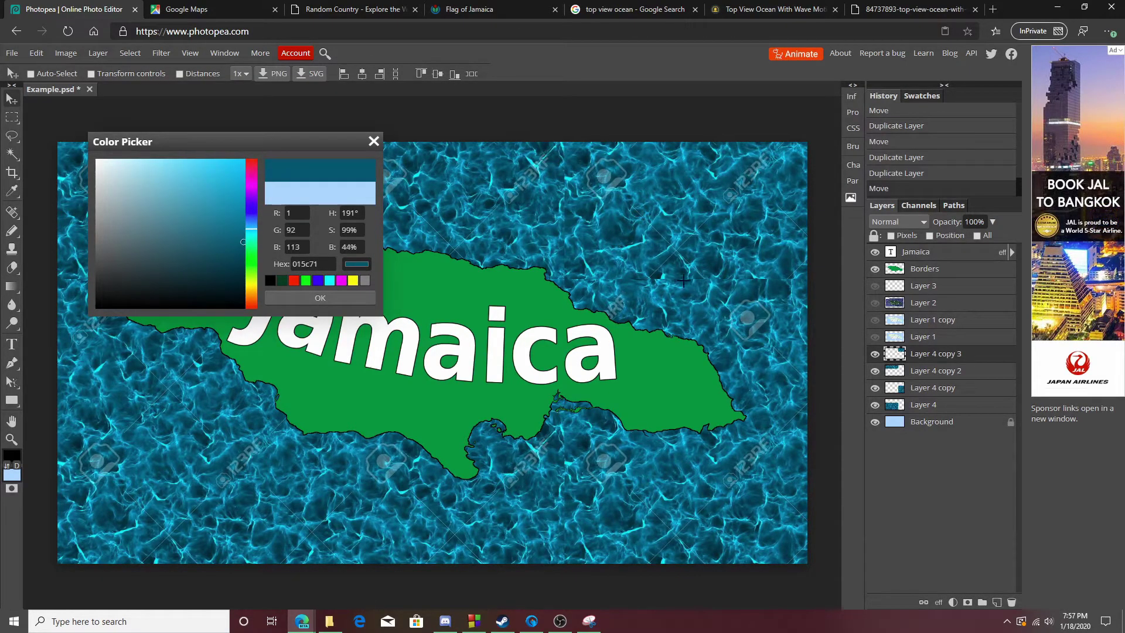
left_click(806, 325)
left_click(780, 368)
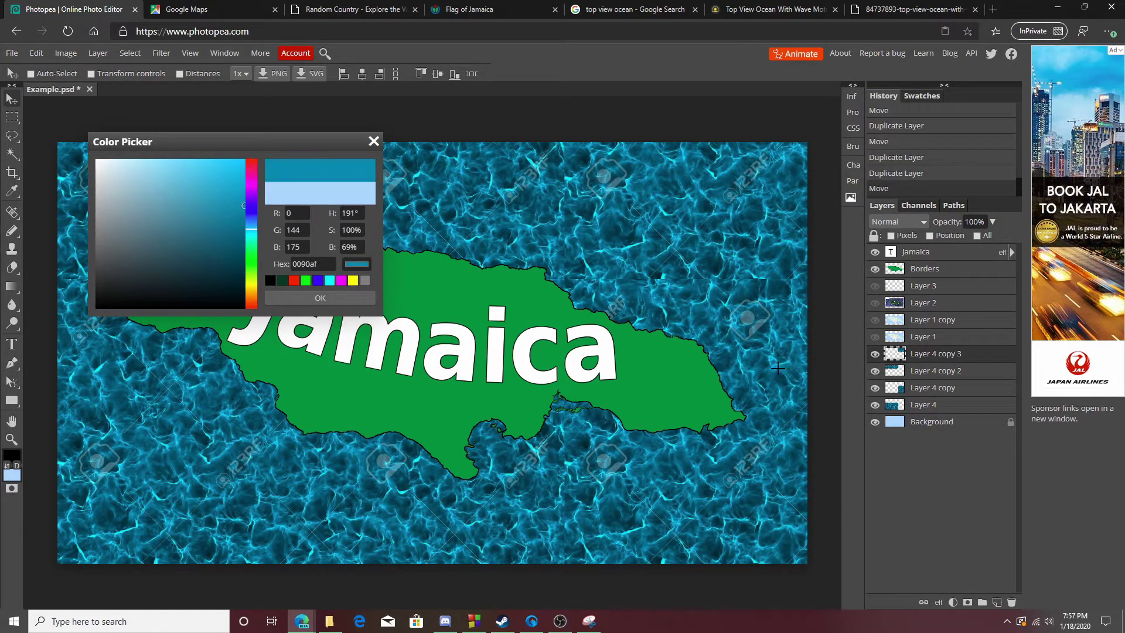
Step: Brighten the colour, shift its hue toward blue and set the background colour to 2699e3
left_click_drag(242, 203, 254, 185)
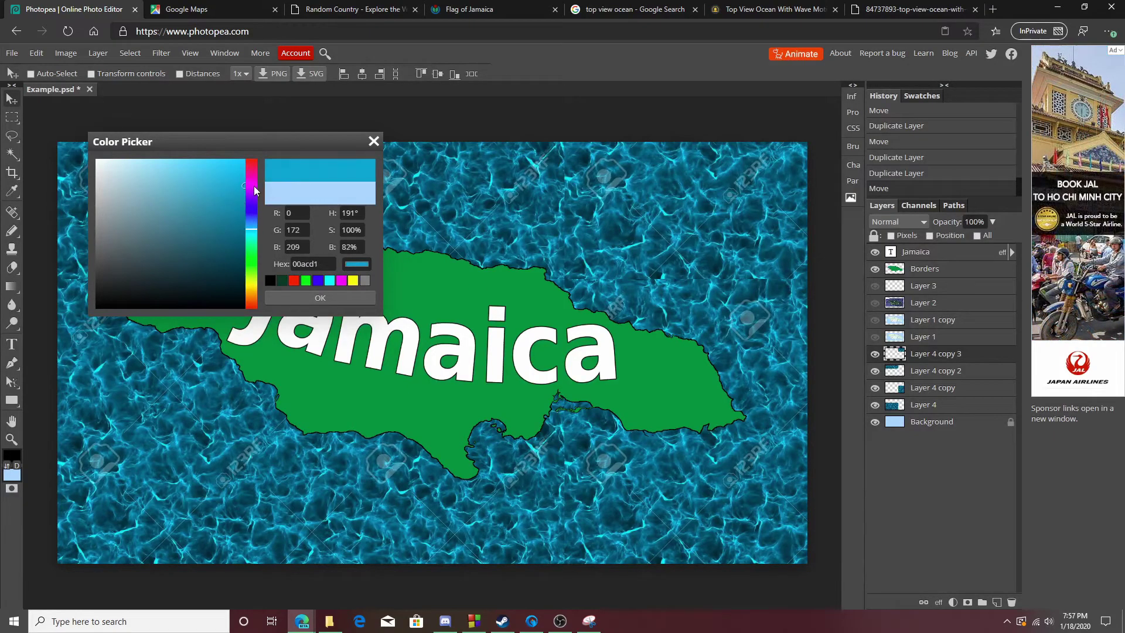
left_click_drag(254, 231, 218, 175)
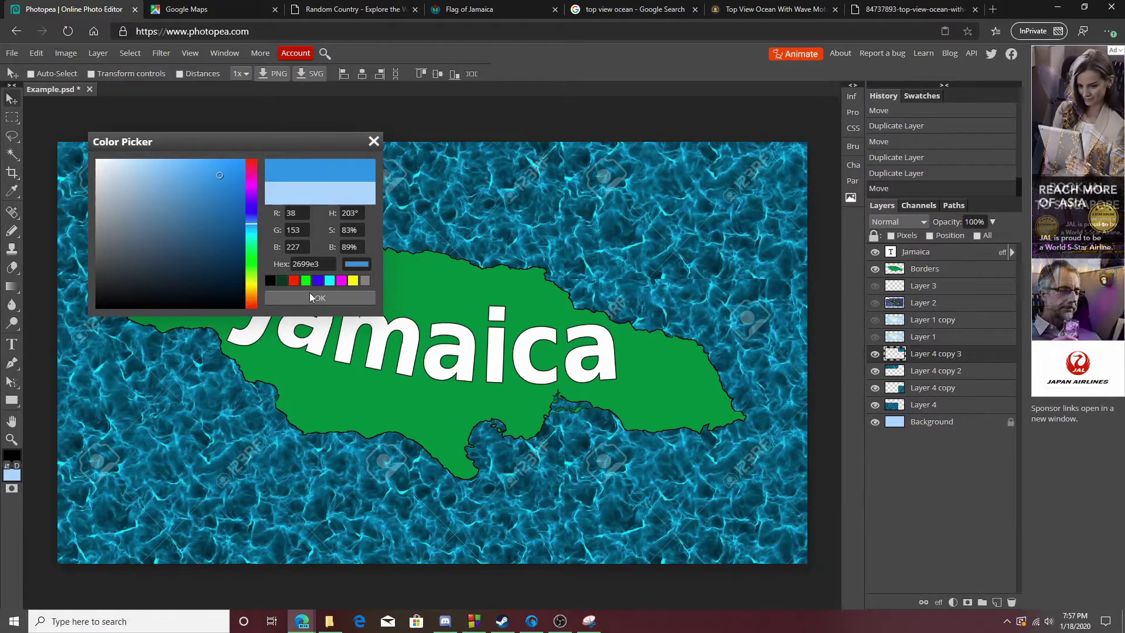
left_click(310, 295)
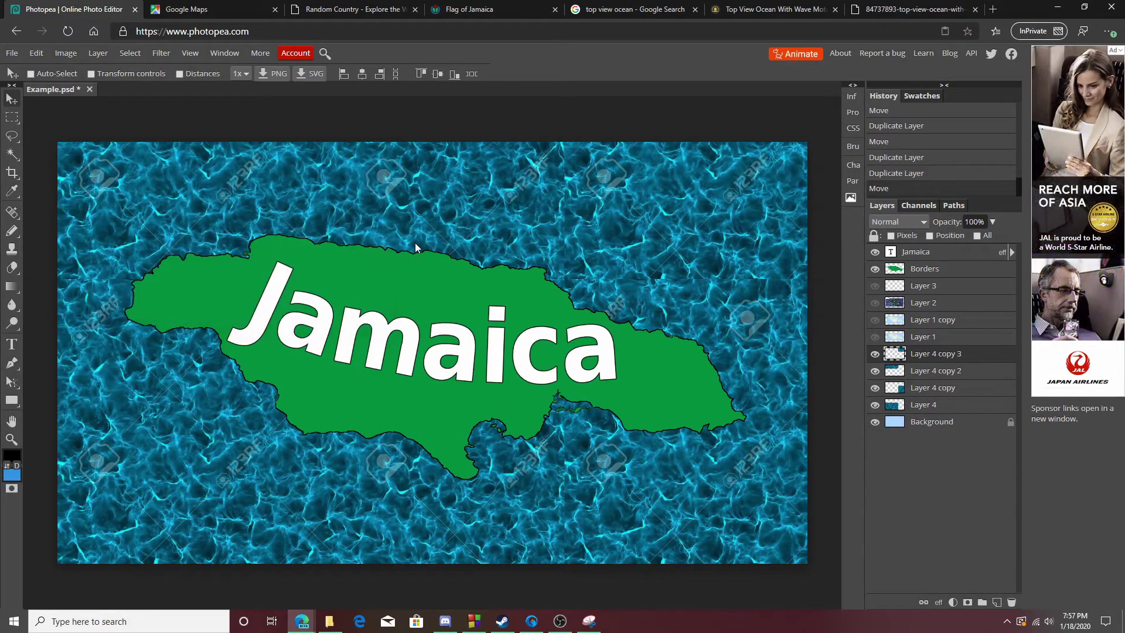
Step: Add a new layer above the ocean tiles, fill it with the blue background colour and set its opacity to 83%
left_click(998, 602)
key("ctrl+BackSpace")
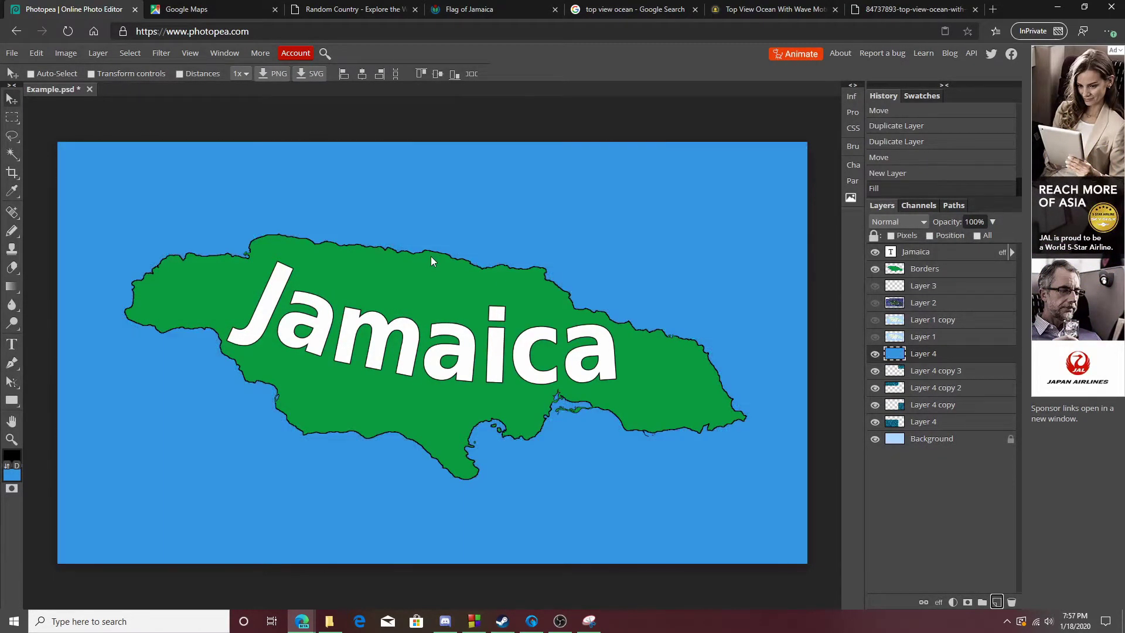
left_click_drag(989, 237, 987, 239)
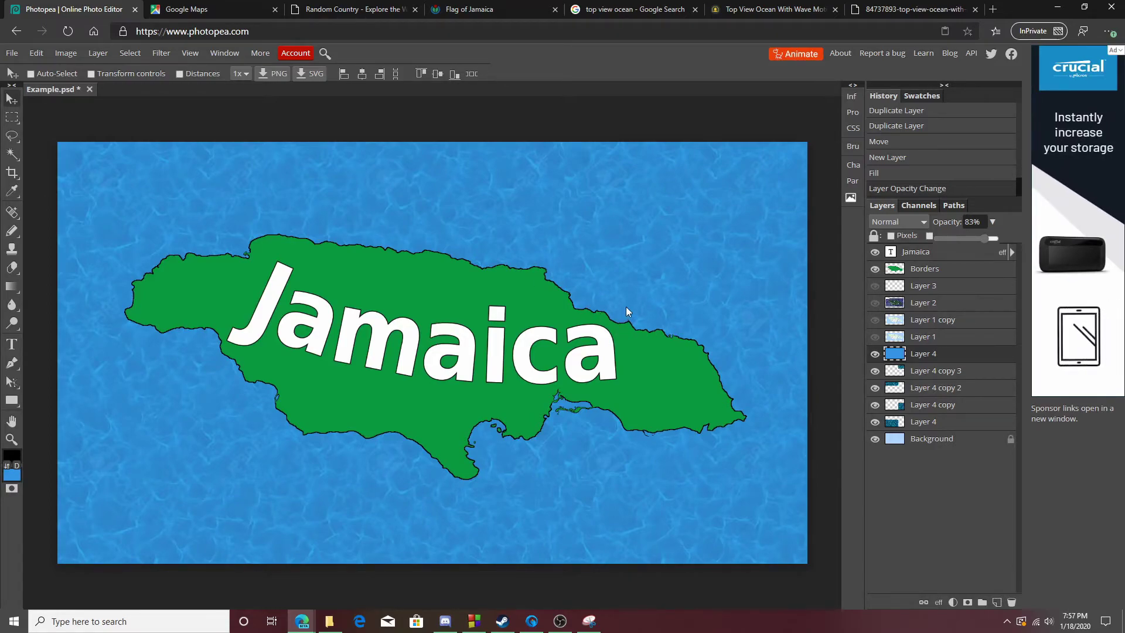
Step: Switch to Google Maps and frame Jamaica with its surrounding sea in the satellite view
left_click(211, 11)
scroll(577, 209, "up", 5)
scroll(570, 217, "up", 5)
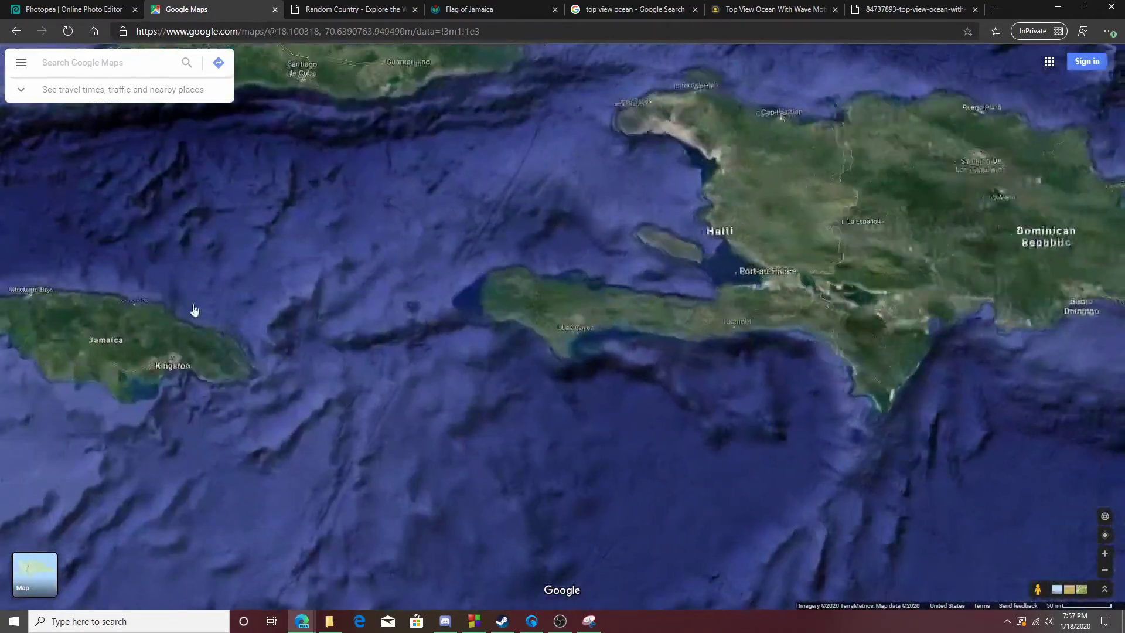
left_click_drag(195, 310, 529, 233)
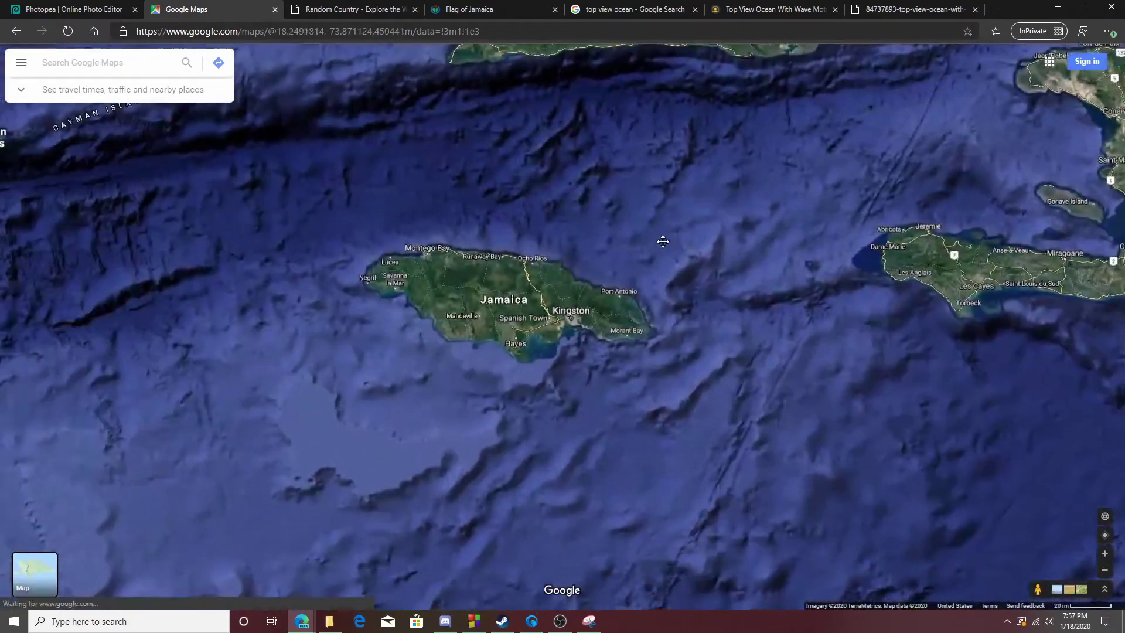
scroll(529, 233, "up", 2)
Step: Capture Jamaica and a wide area of the surrounding sea from the satellite map with Snipping Tool
left_click(589, 622)
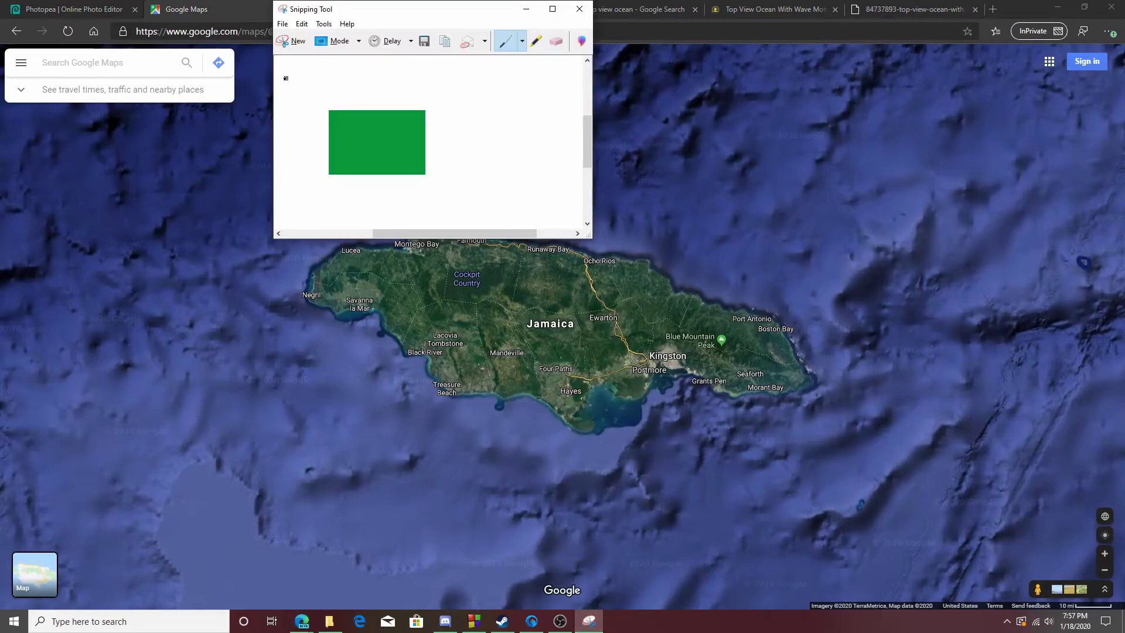
left_click(293, 41)
left_click_drag(247, 161, 920, 525)
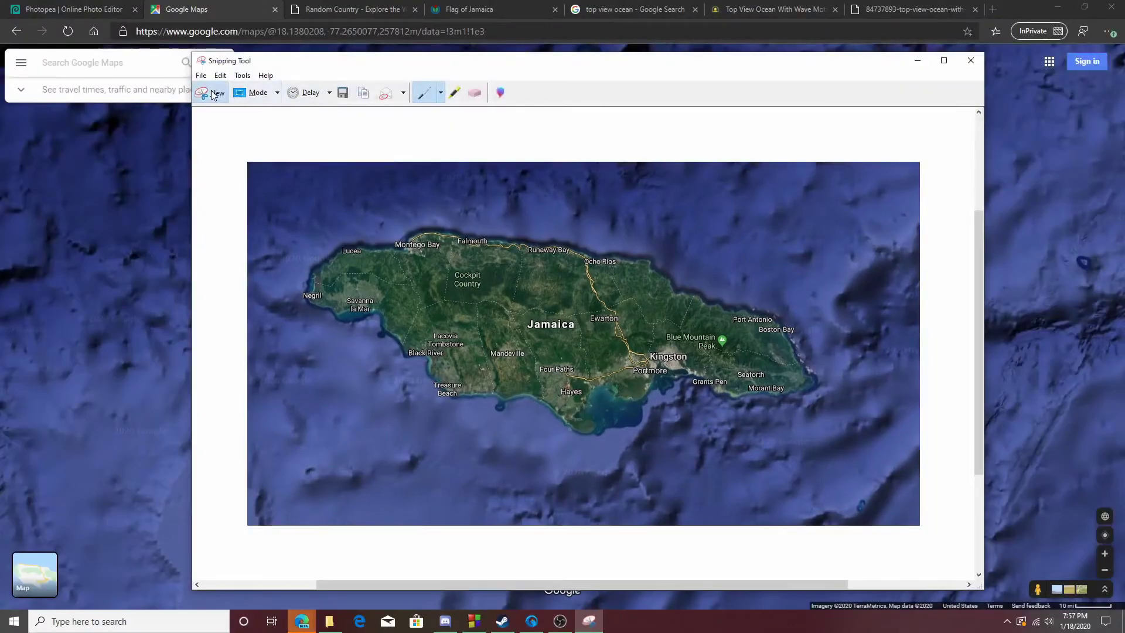
left_click(213, 93)
left_click_drag(943, 91, 199, 606)
Step: Return to Photopea, paste the satellite capture above the blue layer and move it toward the canvas's upper-left corner
left_click(70, 9)
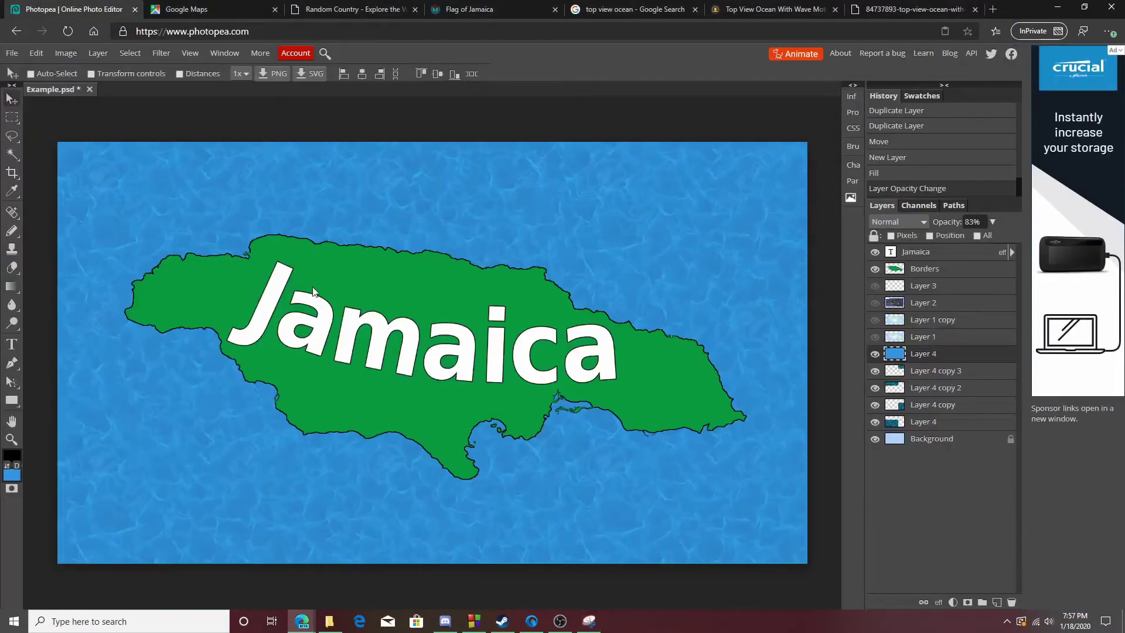
key("ctrl+v")
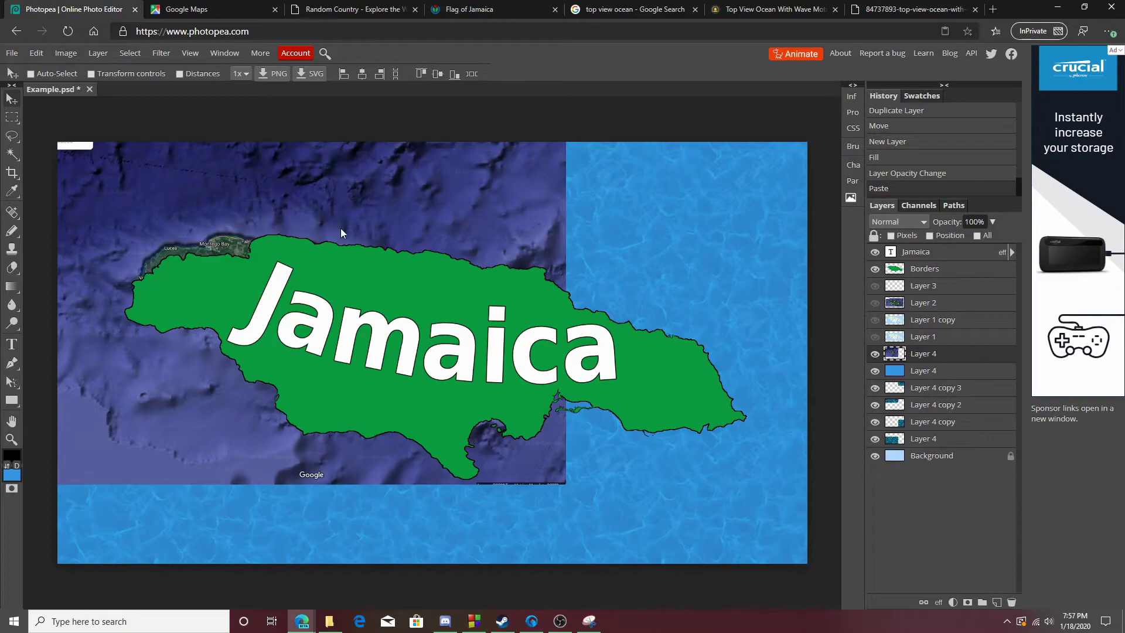
left_click_drag(323, 290, 221, 187)
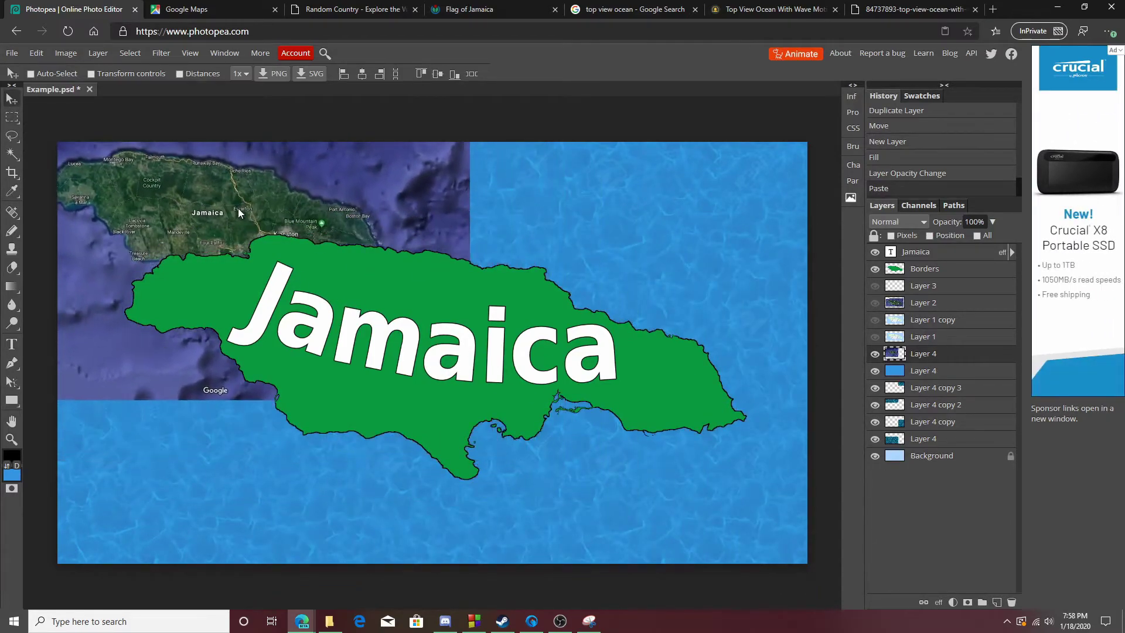
Step: Scale the satellite capture to 167% and position it so its island sits beneath the green Jamaica shape
left_click(36, 53)
left_click(68, 288)
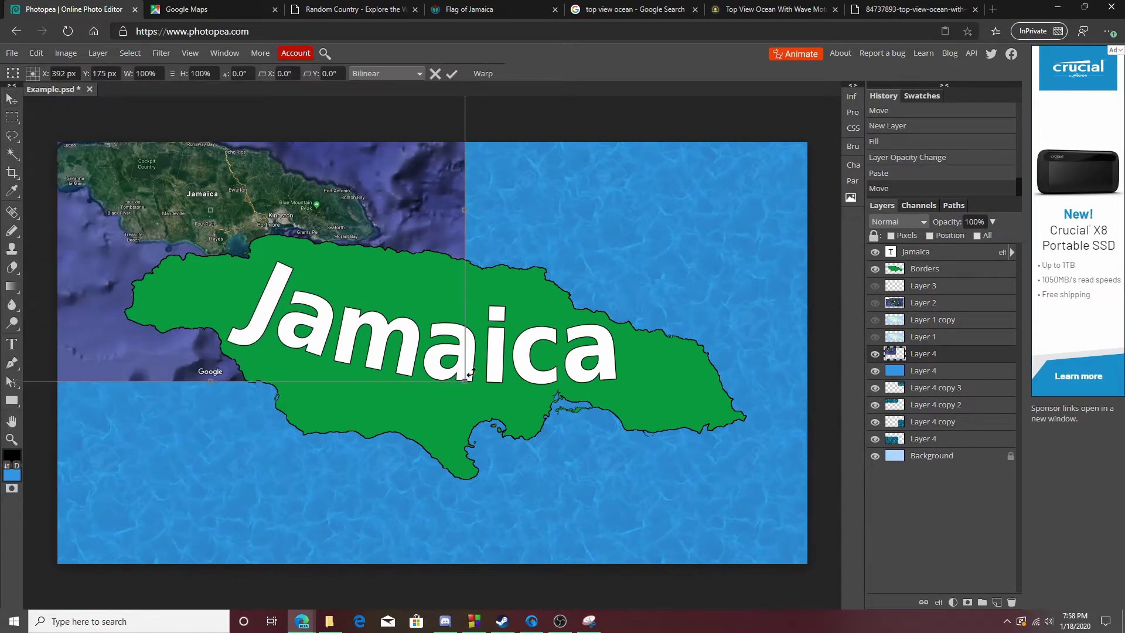
left_click_drag(464, 382, 812, 460)
left_click_drag(372, 285, 407, 329)
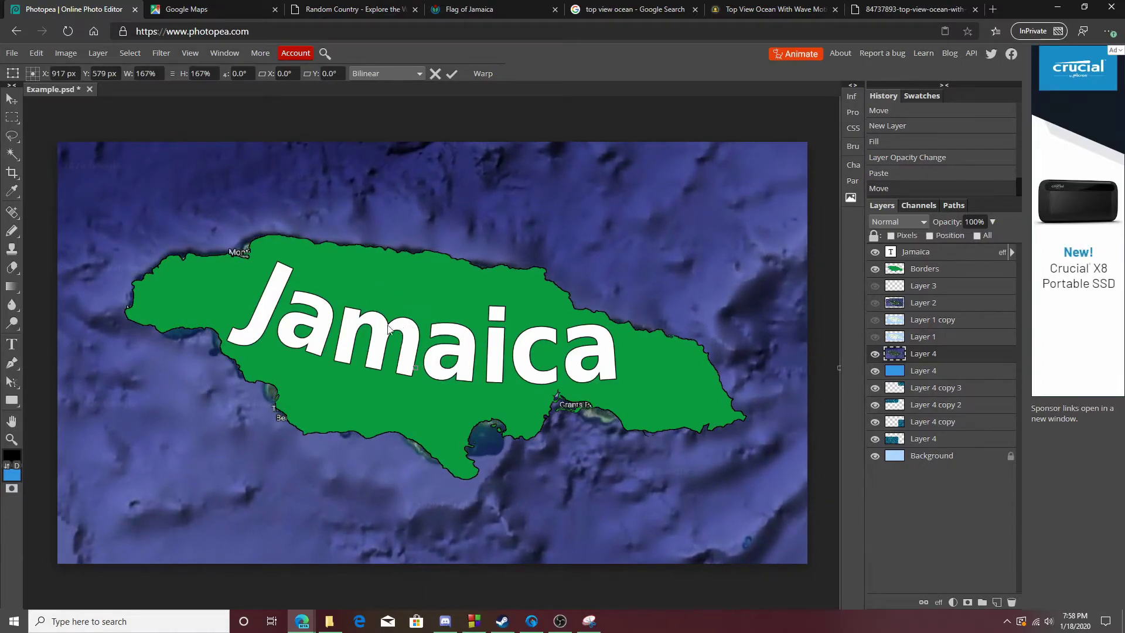
left_click(12, 440)
key("Return")
Step: Nudge the satellite layer and slightly adjust its size to fit the green island outline
scroll(324, 400, "down", 2)
scroll(311, 399, "up", 1)
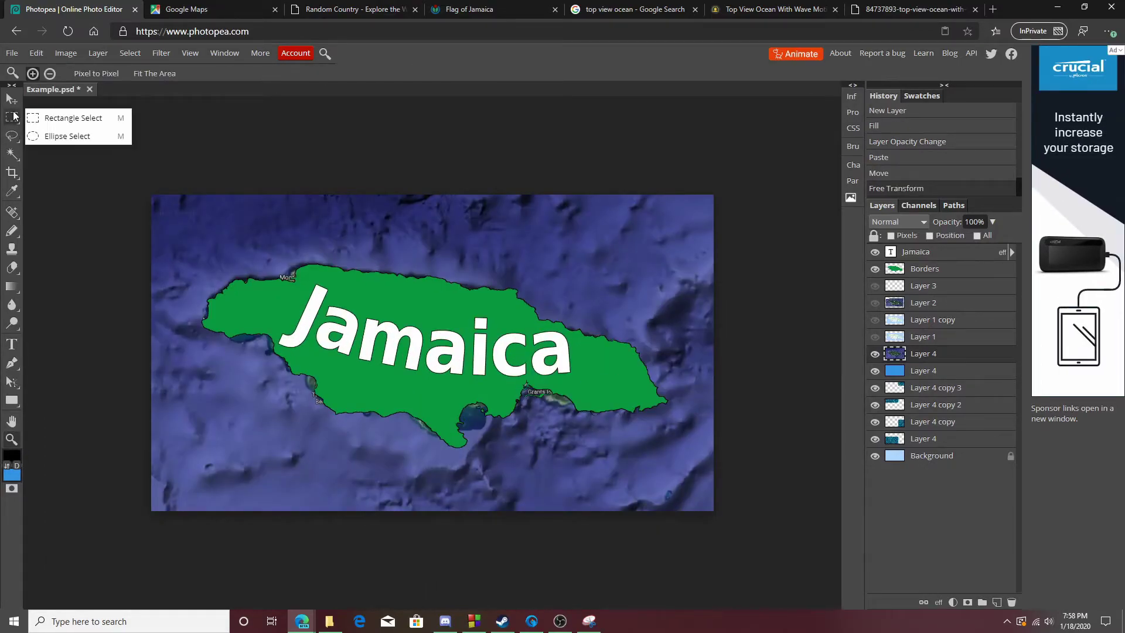
left_click(12, 99)
mouse_move(629, 315)
left_mouse_down()
mouse_move(601, 293)
mouse_move(628, 315)
left_mouse_up()
left_click(36, 52)
left_click(70, 287)
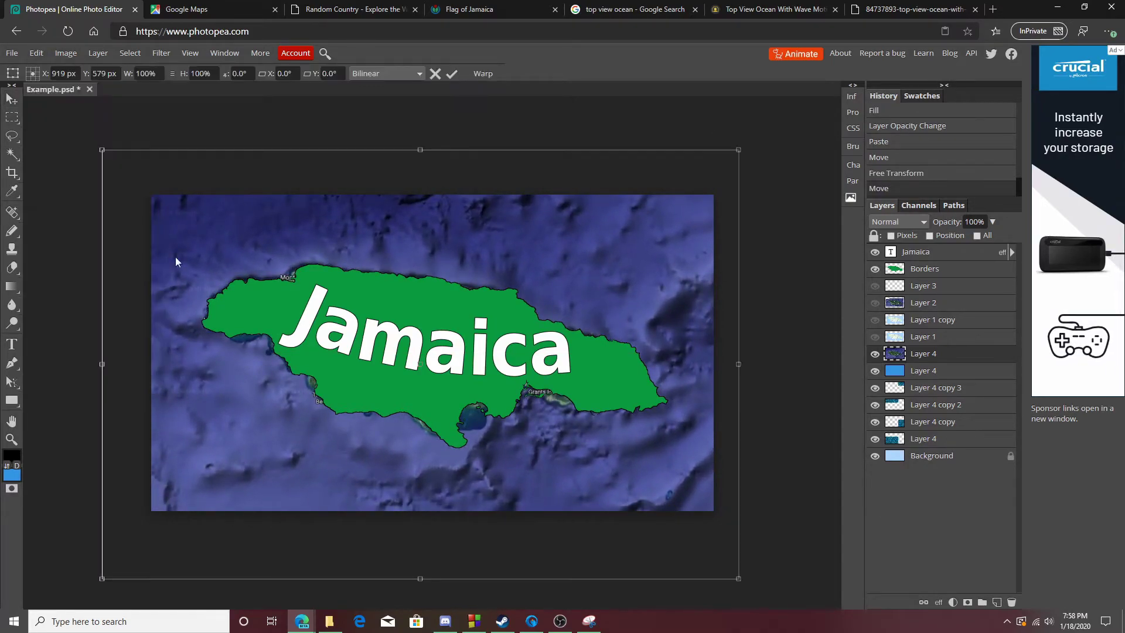
left_click_drag(739, 151, 741, 150)
Step: Place the satellite layer above Borders, lower its opacity to 53% and nudge it into line with the green island
left_click_drag(937, 355, 969, 238)
left_click(993, 221)
mouse_move(579, 332)
left_mouse_down()
mouse_move(620, 323)
mouse_move(607, 340)
mouse_move(579, 335)
left_mouse_up()
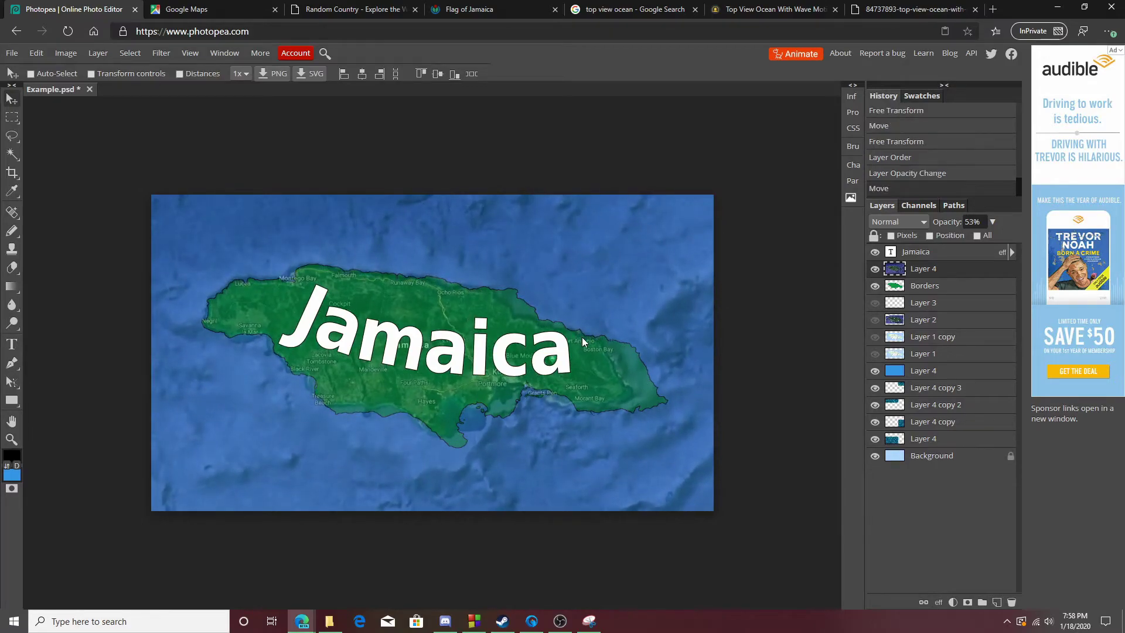
Step: Scale the satellite layer to 107% with Free Transform and align its coastline with the green island outline
left_click(36, 53)
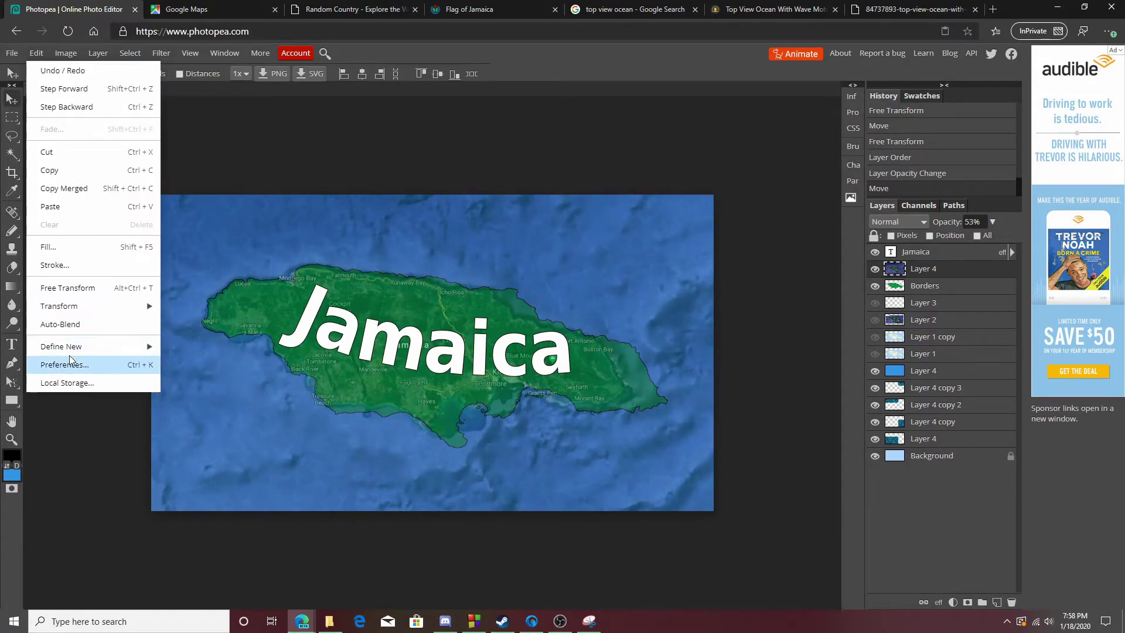
left_click(72, 287)
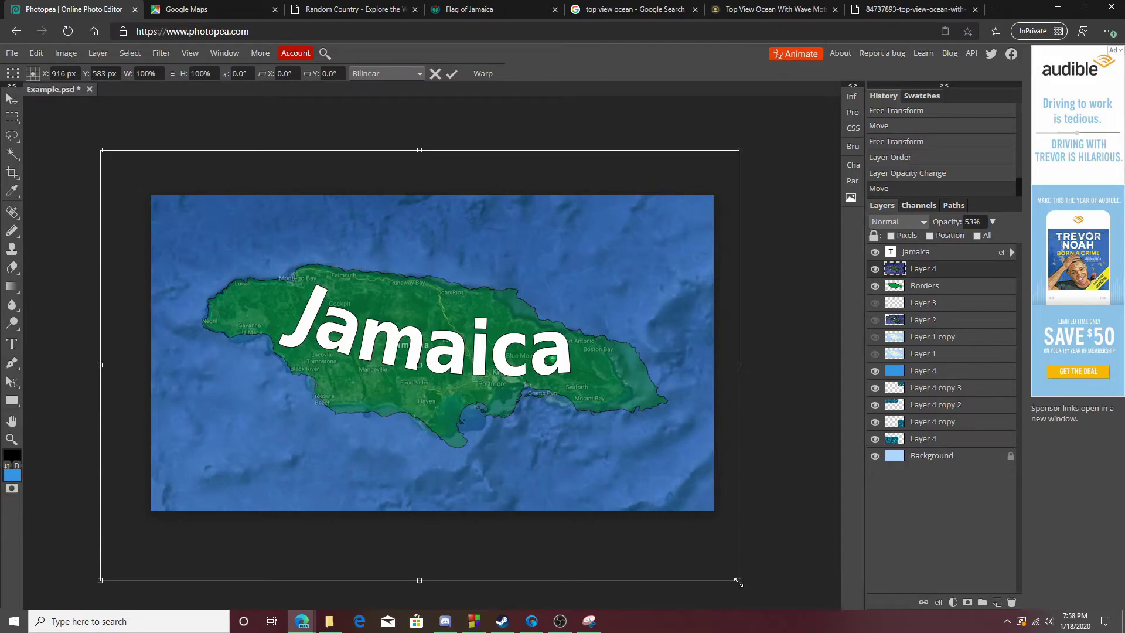
left_click_drag(761, 589, 776, 601)
left_click_drag(543, 431, 535, 423)
left_click_drag(600, 489, 601, 490)
left_click_drag(771, 598, 779, 594)
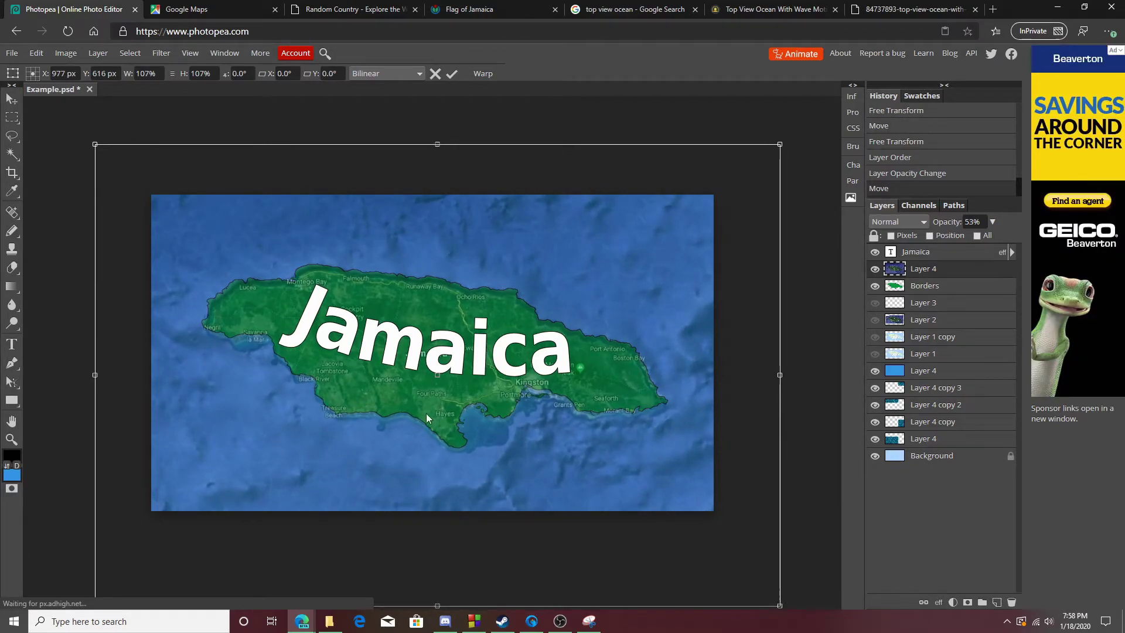
left_click_drag(439, 410, 438, 412)
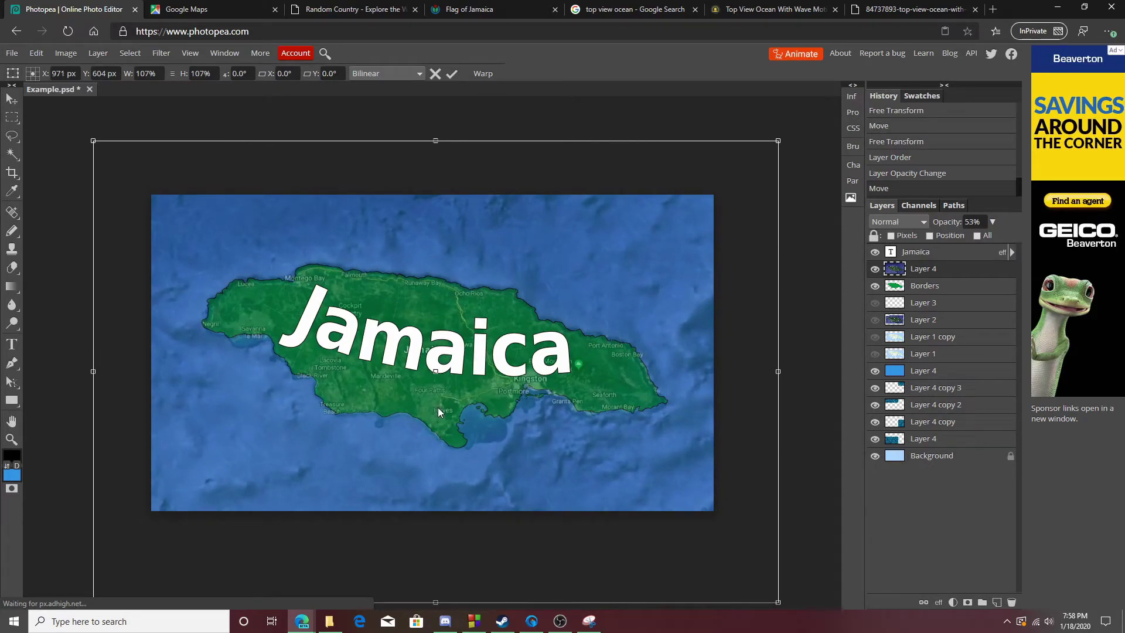
left_click(11, 421)
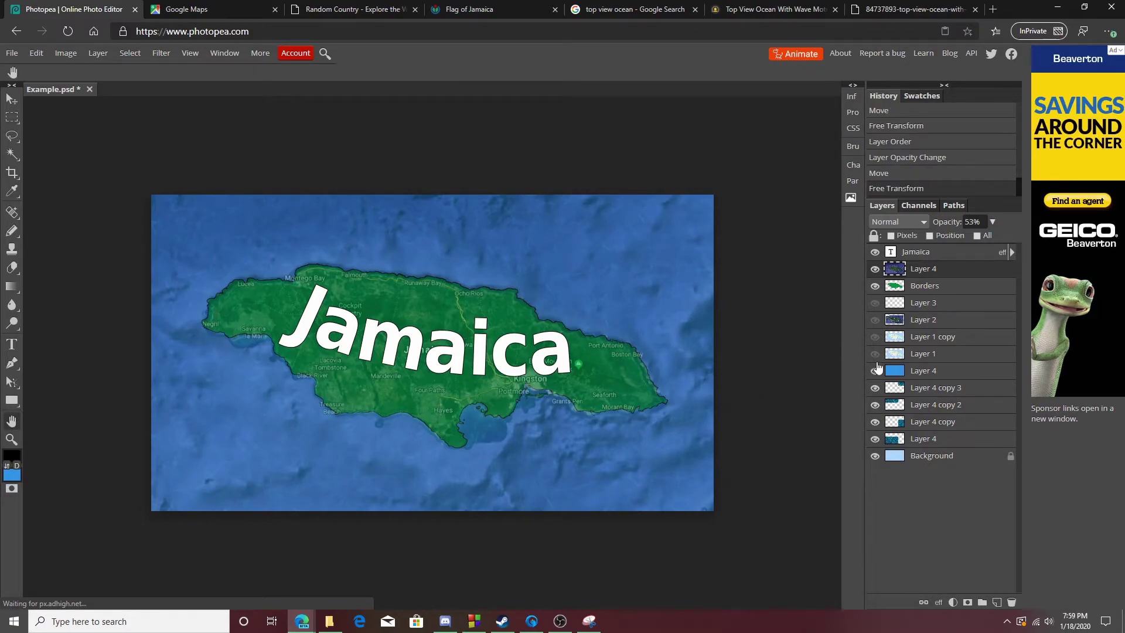
Step: Place the satellite layer beneath Borders and raise its opacity to 71%
left_click_drag(930, 271, 939, 292)
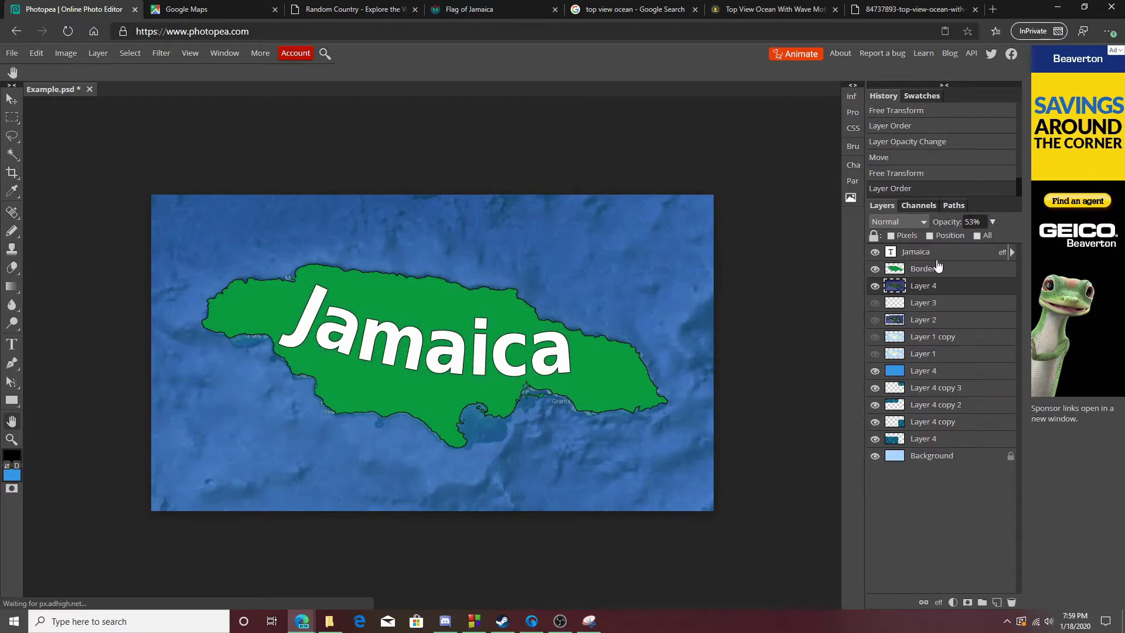
left_click(993, 223)
mouse_move(959, 240)
left_mouse_down()
mouse_move(997, 237)
mouse_move(952, 238)
mouse_move(980, 239)
left_mouse_up()
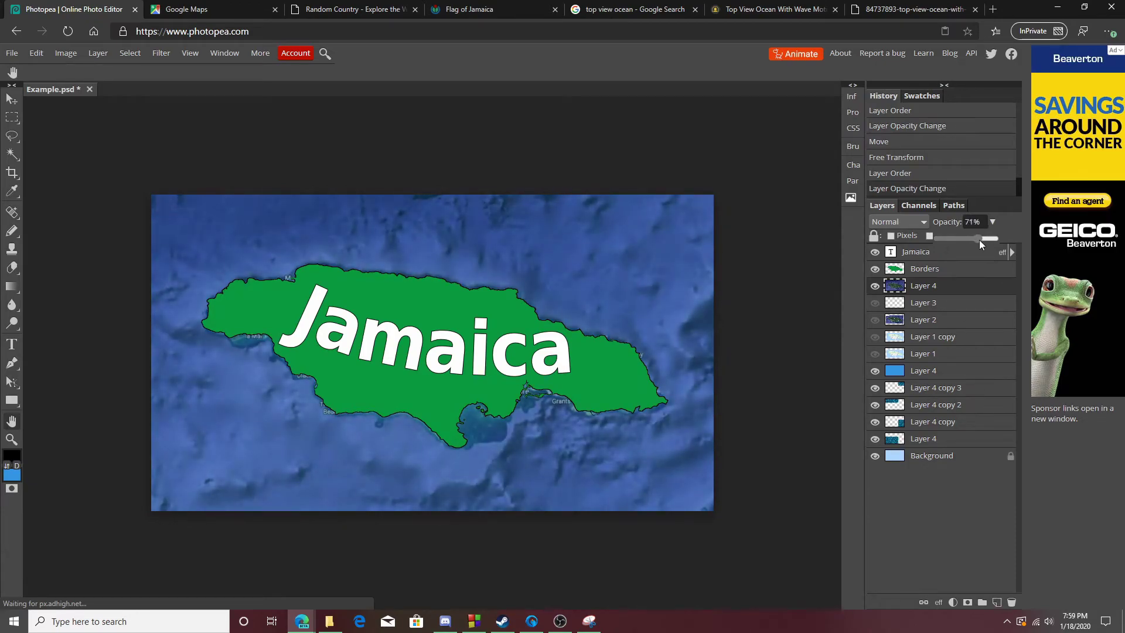
Step: Merge the ocean texture layers from Layer 4 copy 3 down to the lowest Layer 4 into one layer
left_click(943, 389)
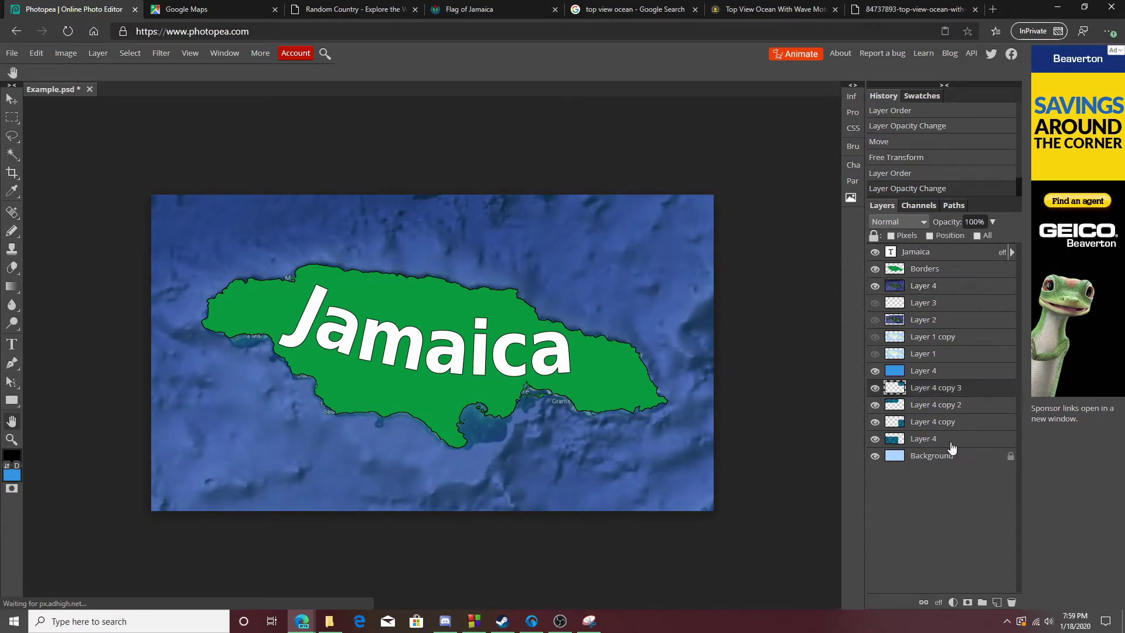
left_click(932, 440)
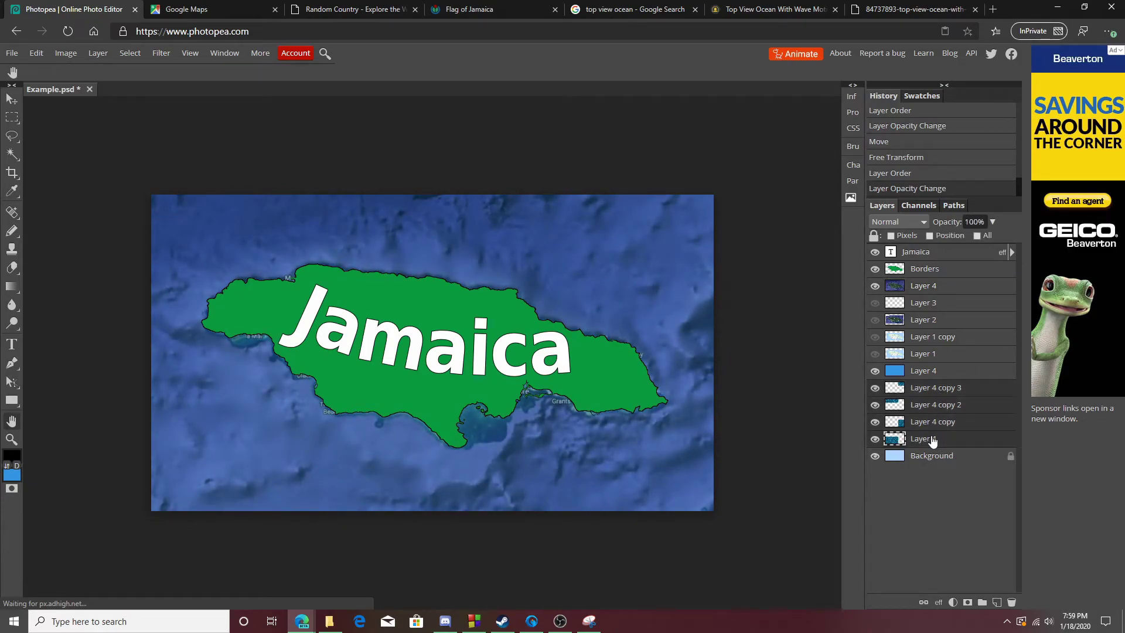
left_click(935, 391)
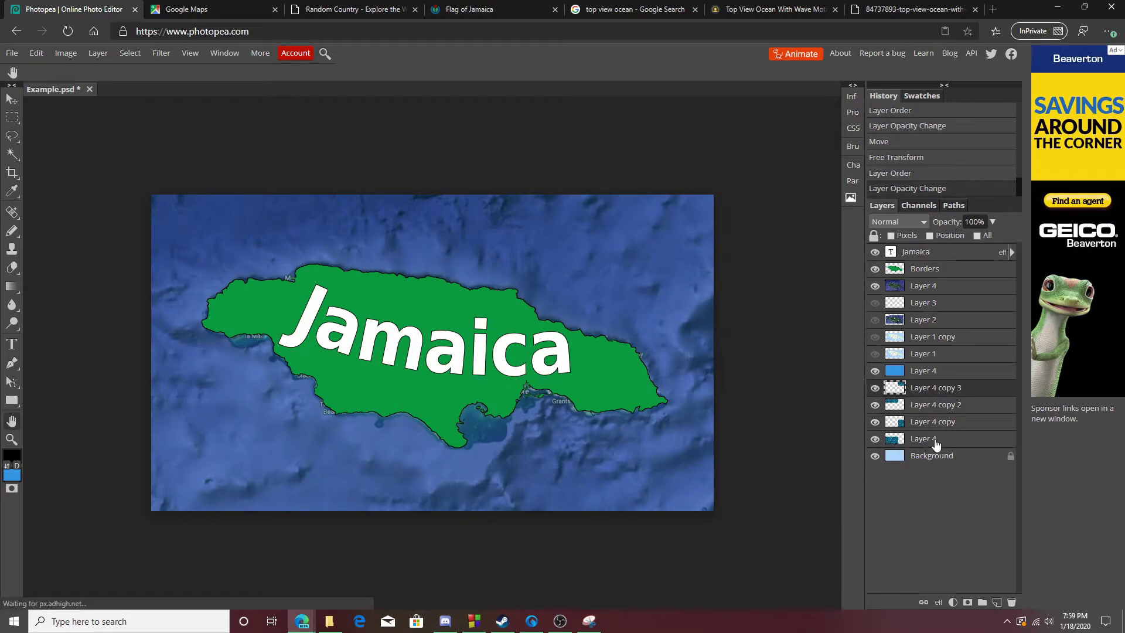
left_click(936, 444)
right_click(941, 405)
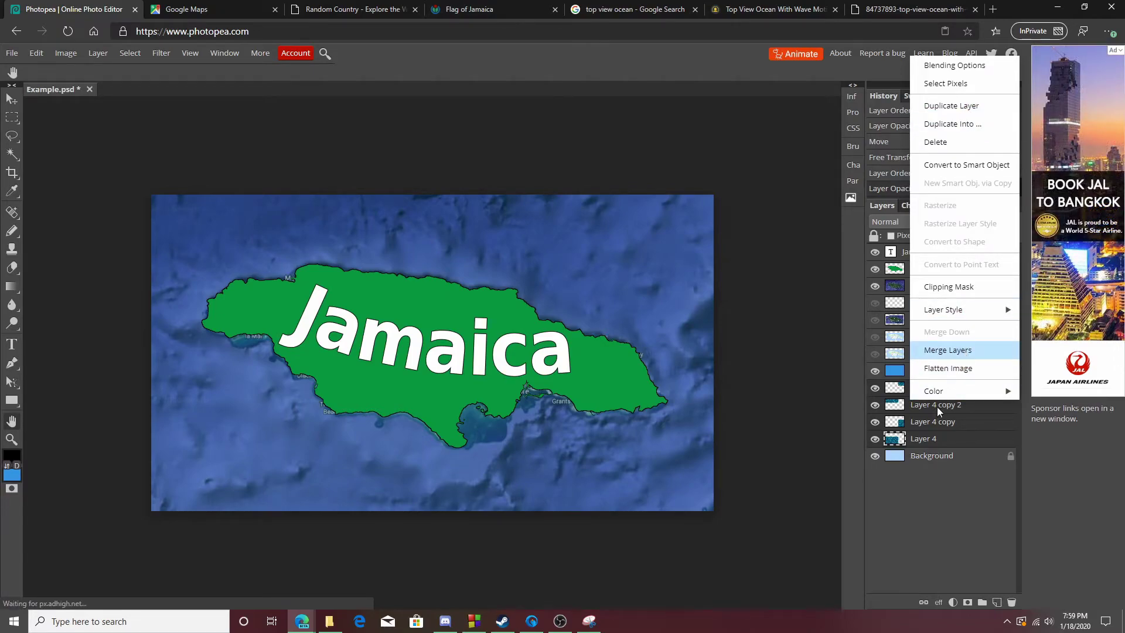
left_click(947, 350)
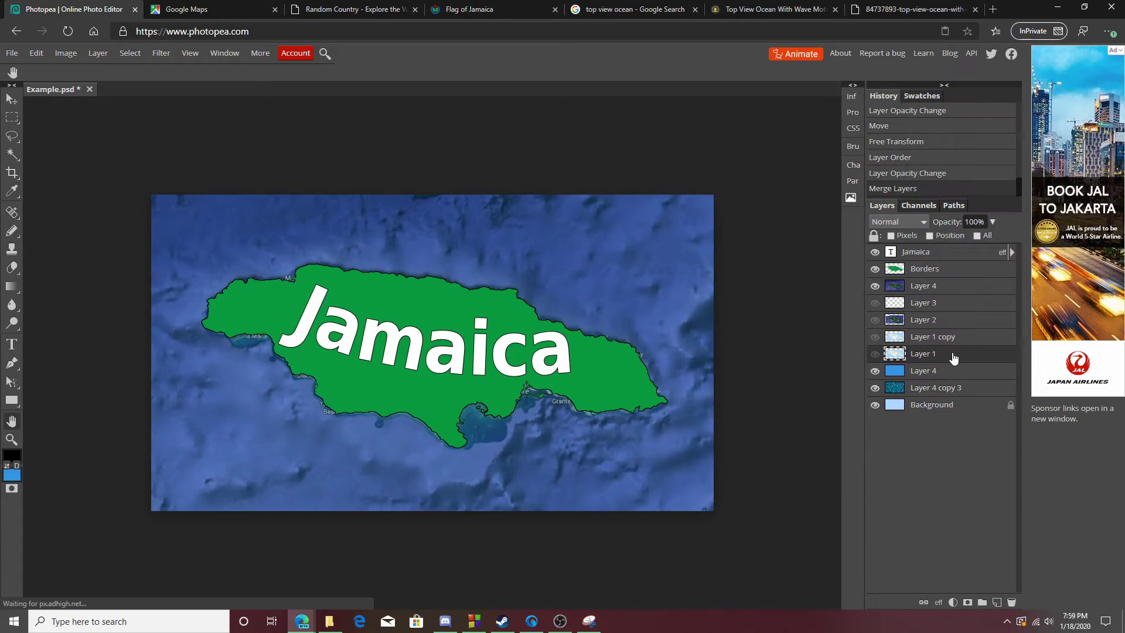
Step: Rename the merged ocean layer as Water Texture
double_click(932, 388)
type("Wa")
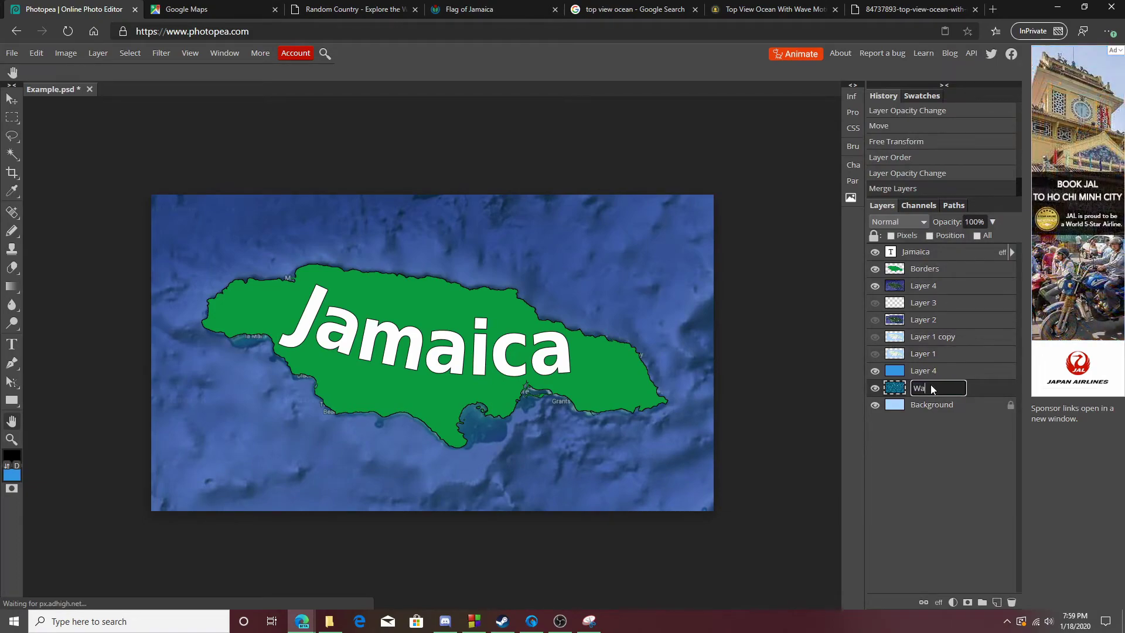
type("ter Texture")
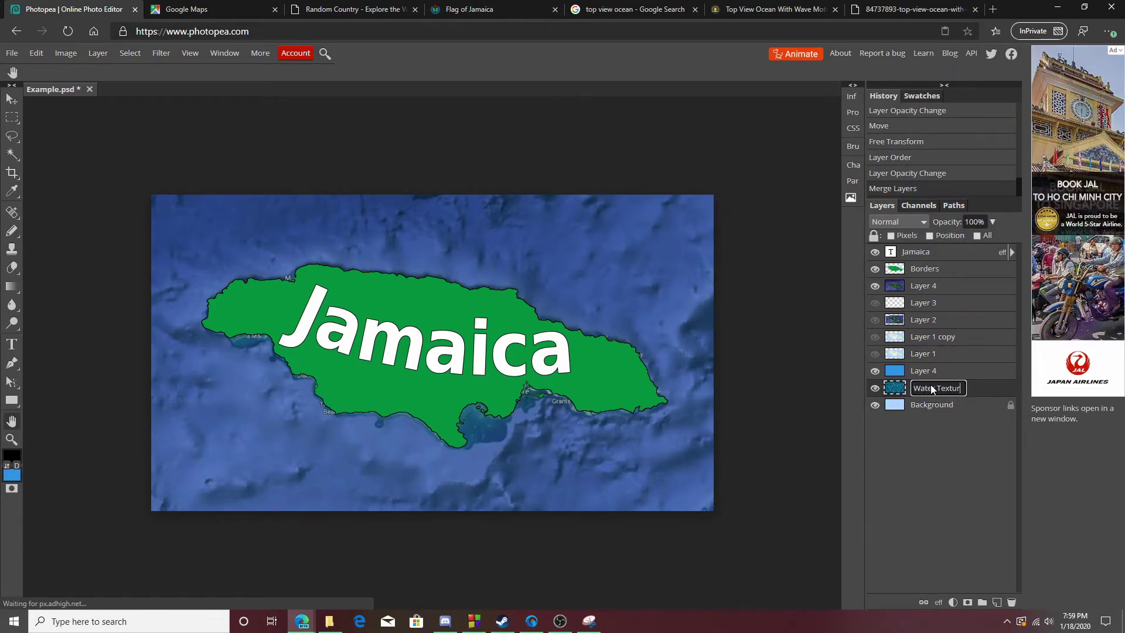
key("Return")
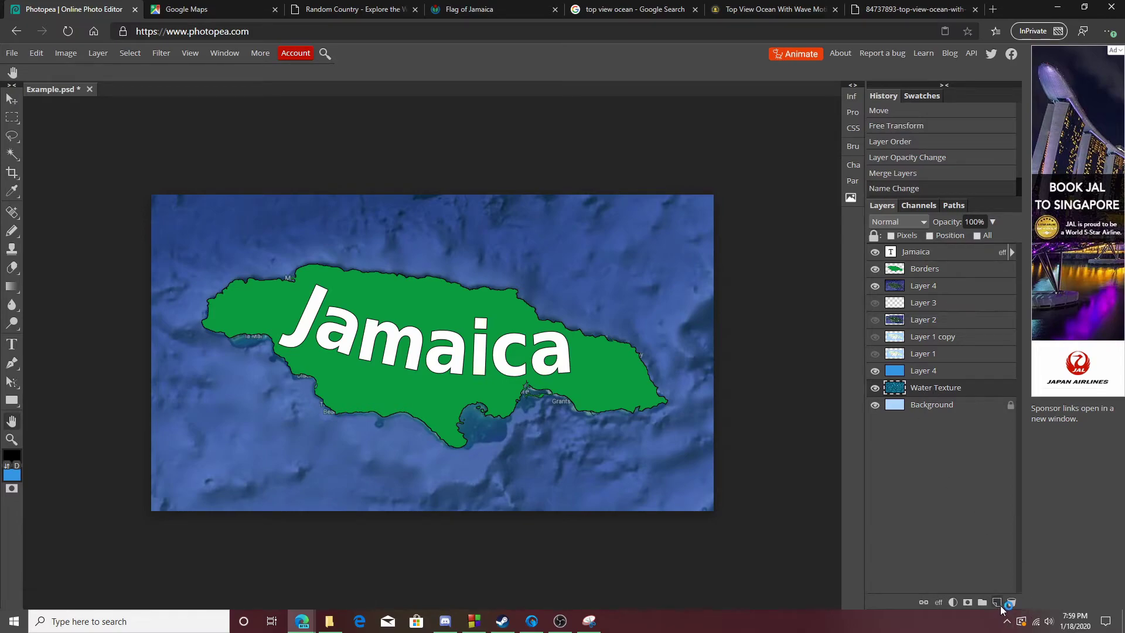
Step: Add a new layer above Water Texture and name it Water Whatever
left_click(997, 602)
double_click(932, 388)
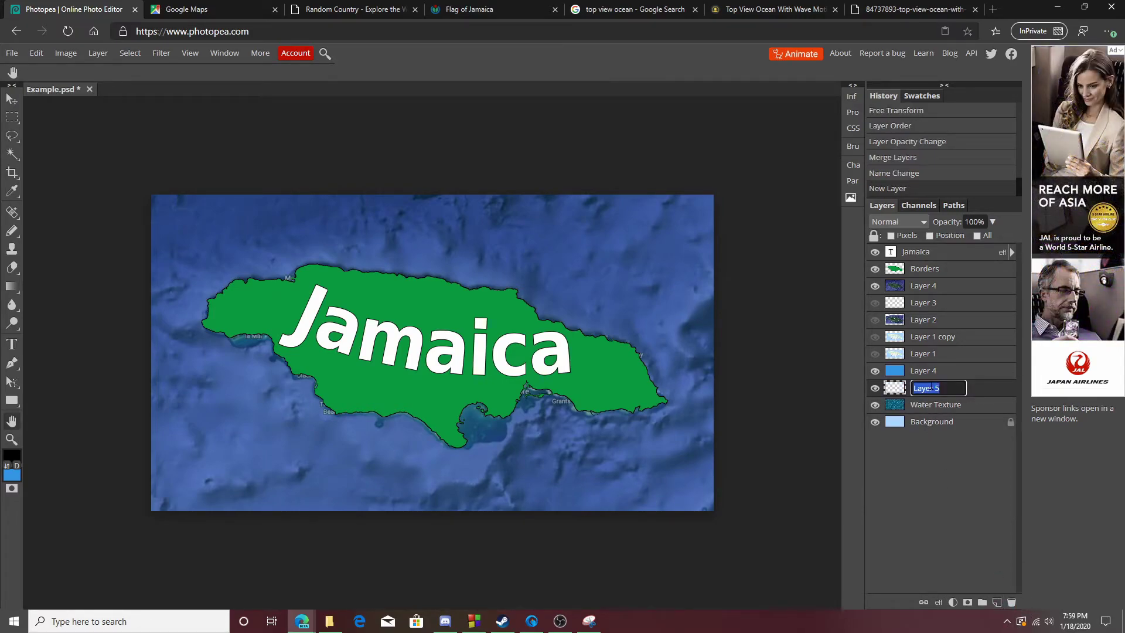
type("O")
type("ater Whatever")
key("Return")
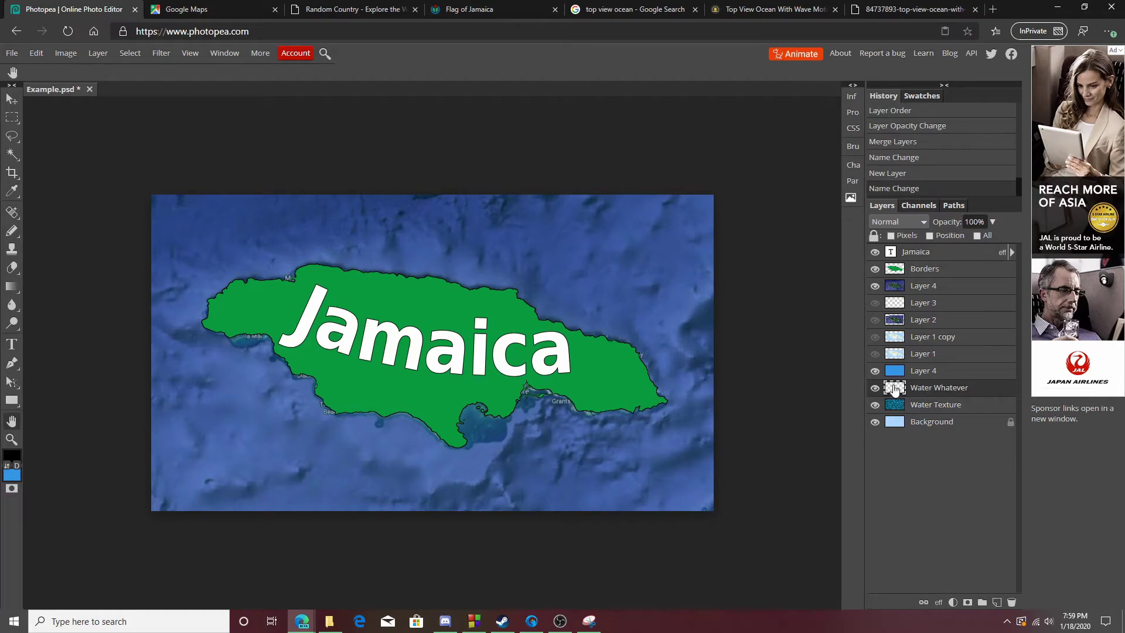
Step: Clear the leftover paint west of the island with a rectangular selection and remove the selection
mouse_move(10, 234)
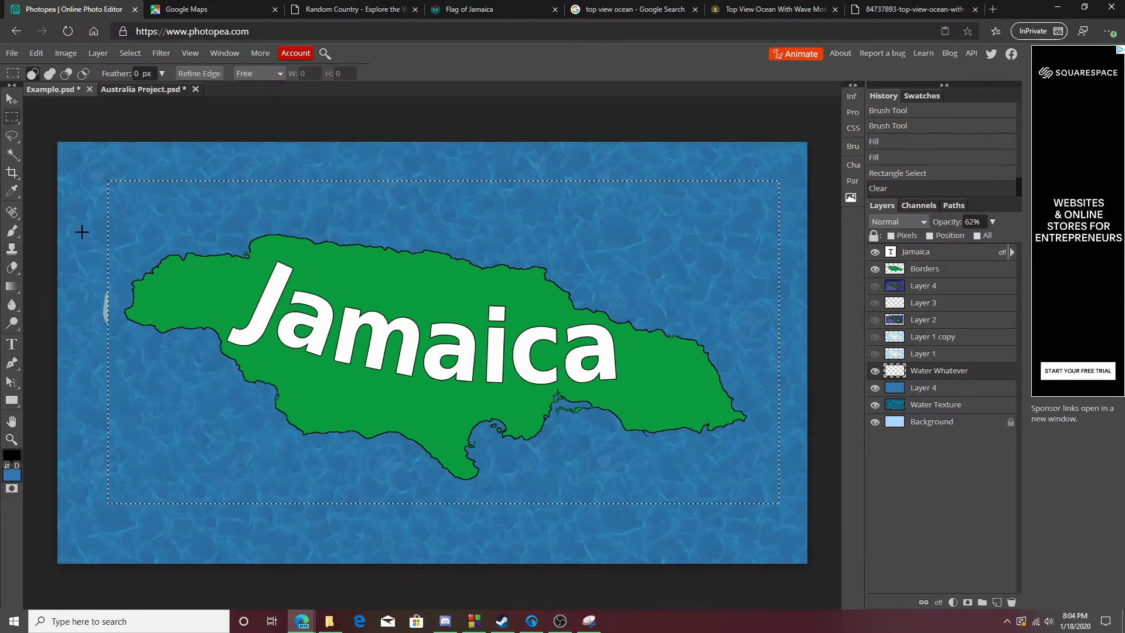
left_click_drag(80, 230, 162, 375)
key("ctrl+d")
Step: Set up the Brush tool with the soft round 24 px preset enlarged to 42 px
mouse_move(10, 266)
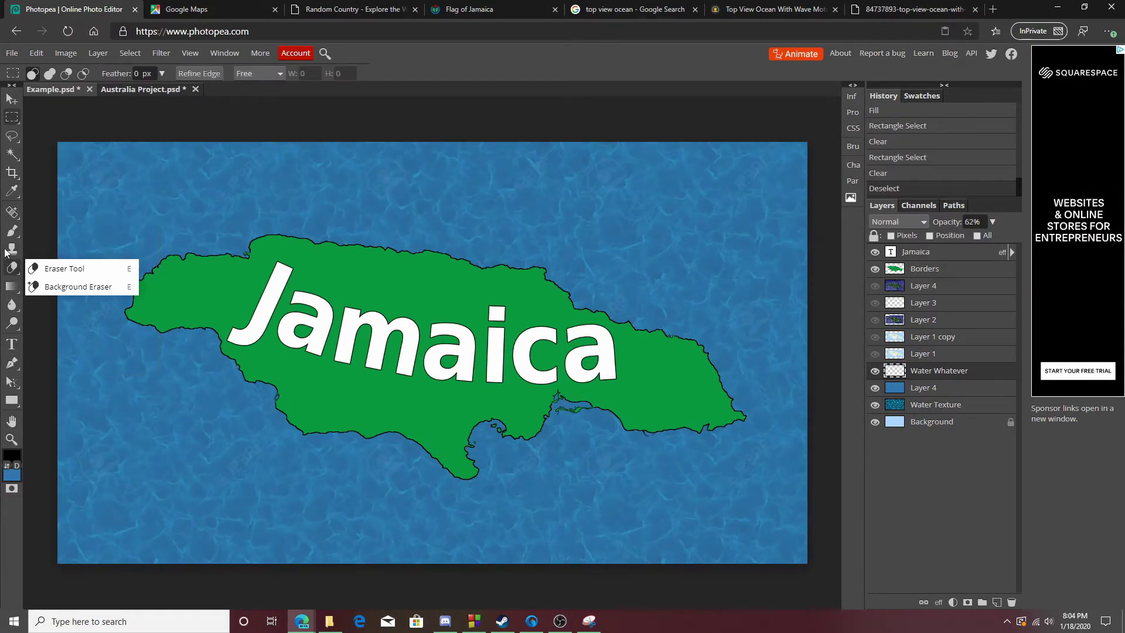
left_click(12, 231)
left_click(40, 74)
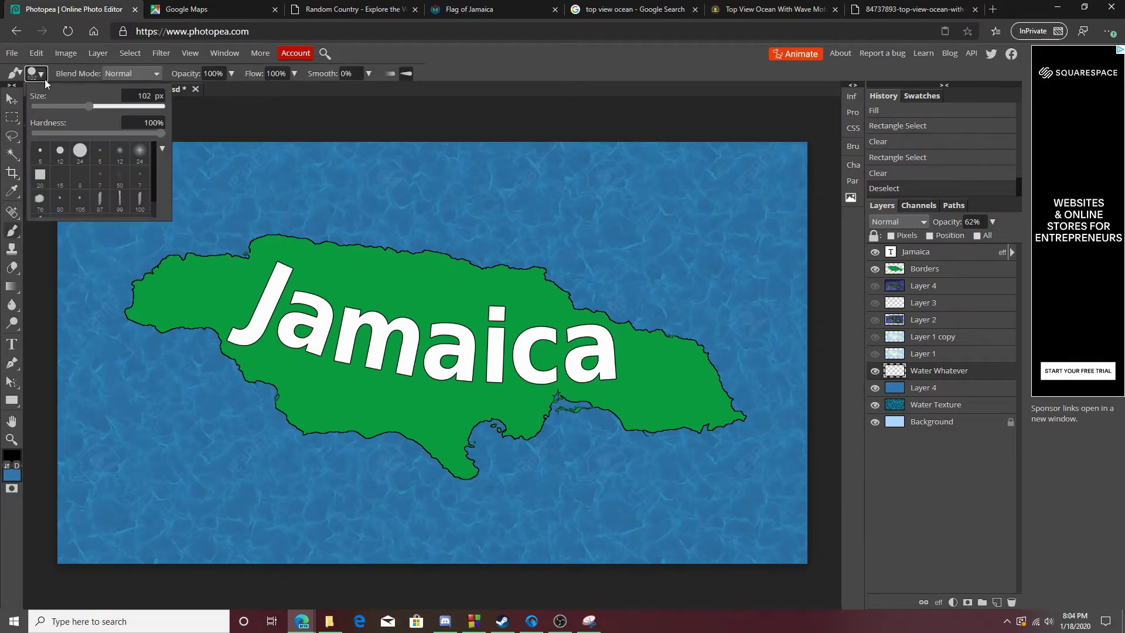
left_click(139, 152)
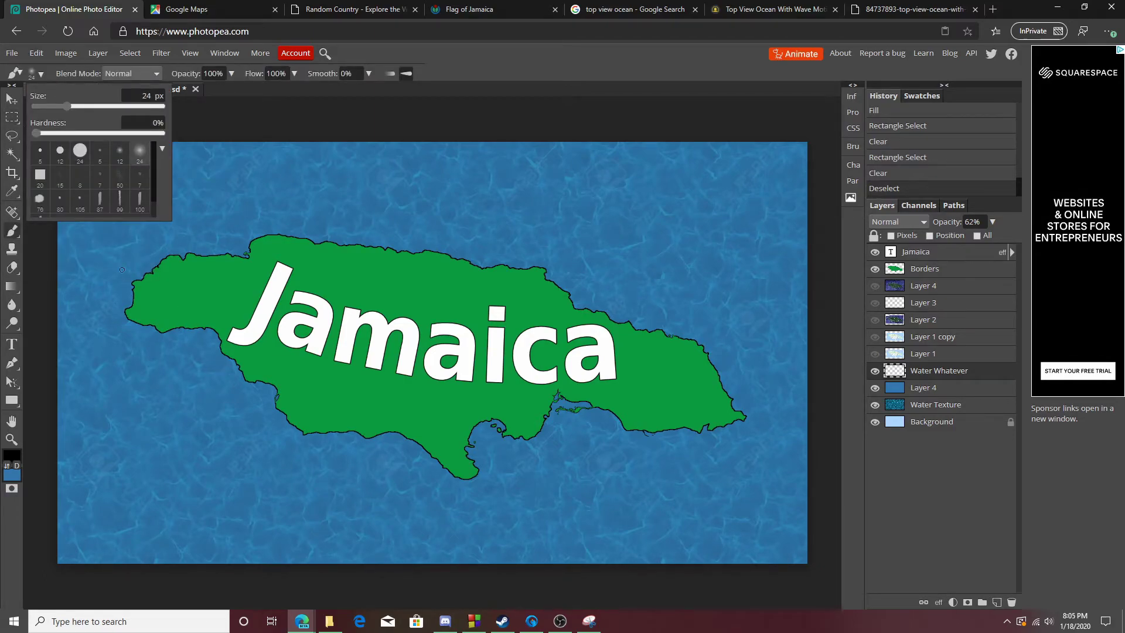
left_click(40, 199)
left_click(140, 151)
left_click_drag(68, 106, 75, 107)
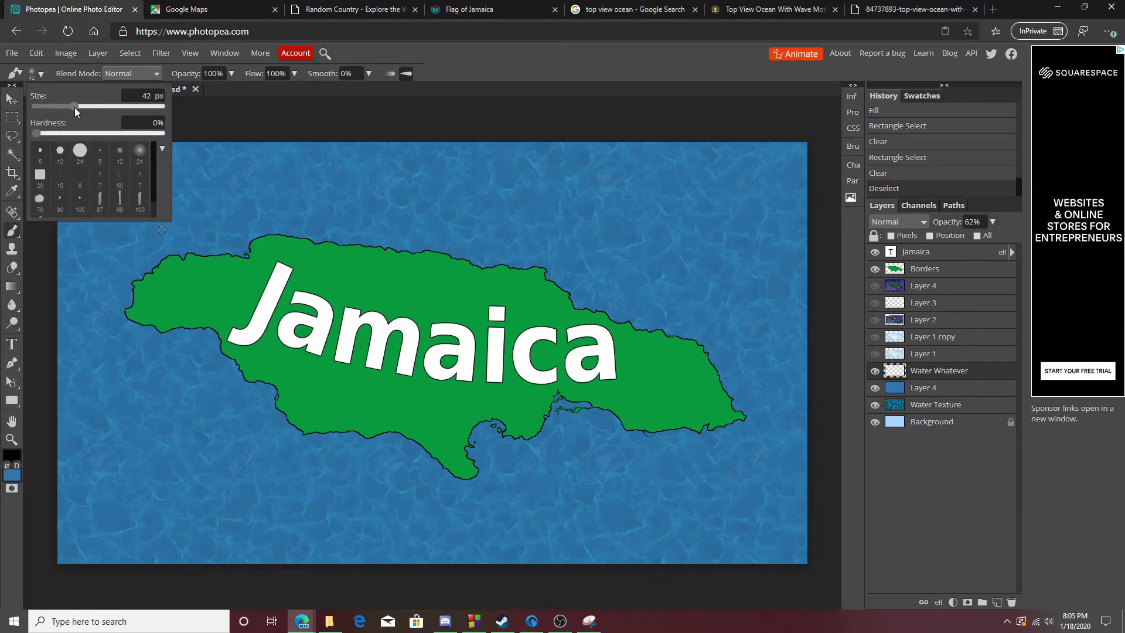
Step: Try a black stroke with a much larger soft brush along the island's north coast and undo it
left_click(260, 270)
left_click(41, 73)
left_click_drag(54, 109, 85, 108)
mouse_move(331, 208)
left_mouse_down()
mouse_move(338, 250)
mouse_move(445, 277)
left_mouse_up()
key("ctrl+z")
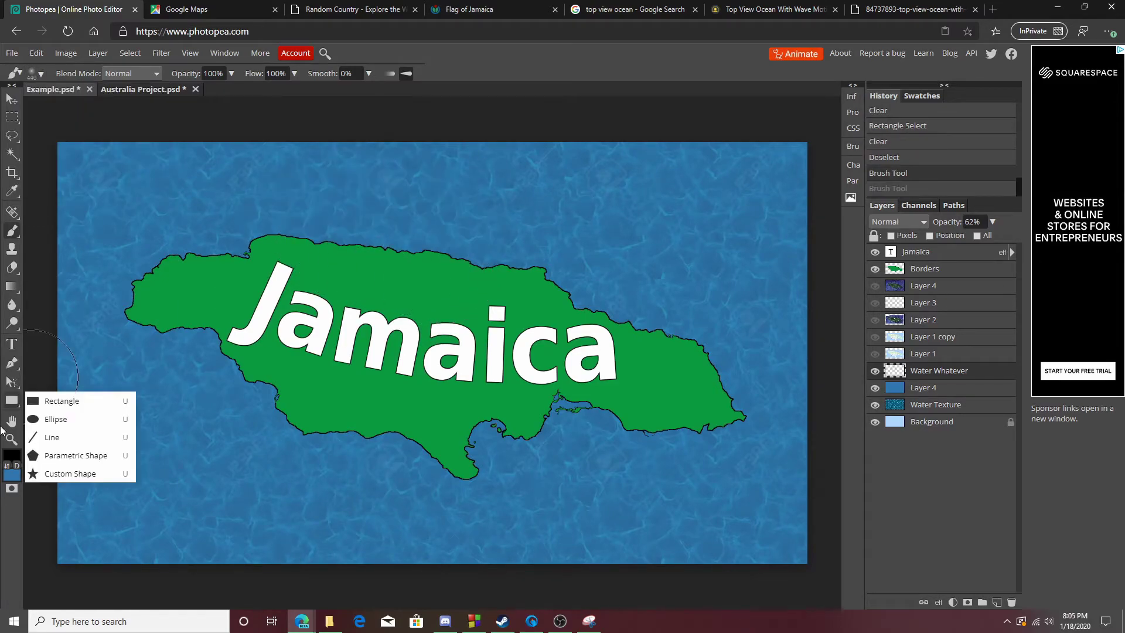
Step: Set the foreground colour to a bright turquoise, then try a stroke along the north coast and undo it
left_click(12, 456)
left_click_drag(252, 267, 255, 237)
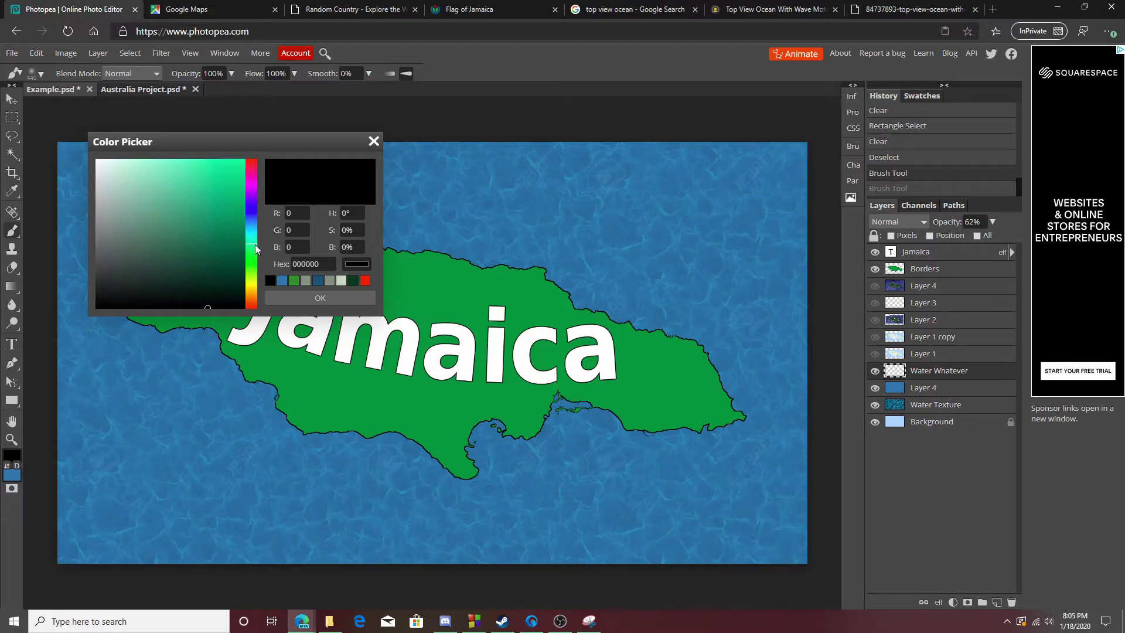
left_click_drag(241, 166, 219, 178)
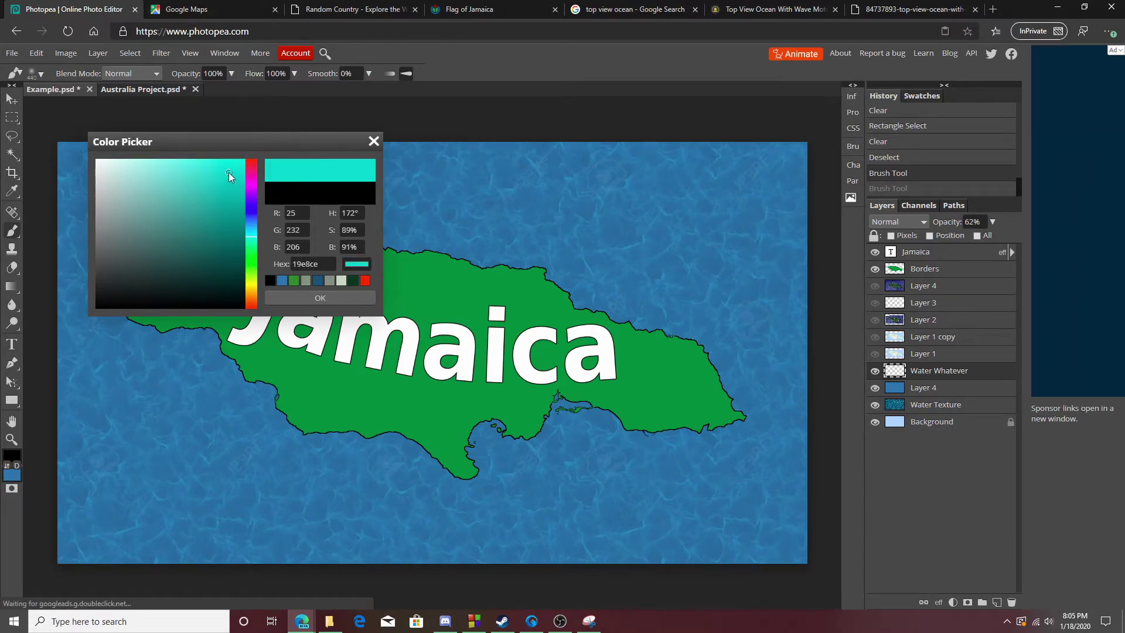
left_click(340, 297)
mouse_move(411, 234)
left_mouse_down()
mouse_move(410, 265)
mouse_move(469, 246)
mouse_move(577, 276)
left_mouse_up()
key("ctrl+z")
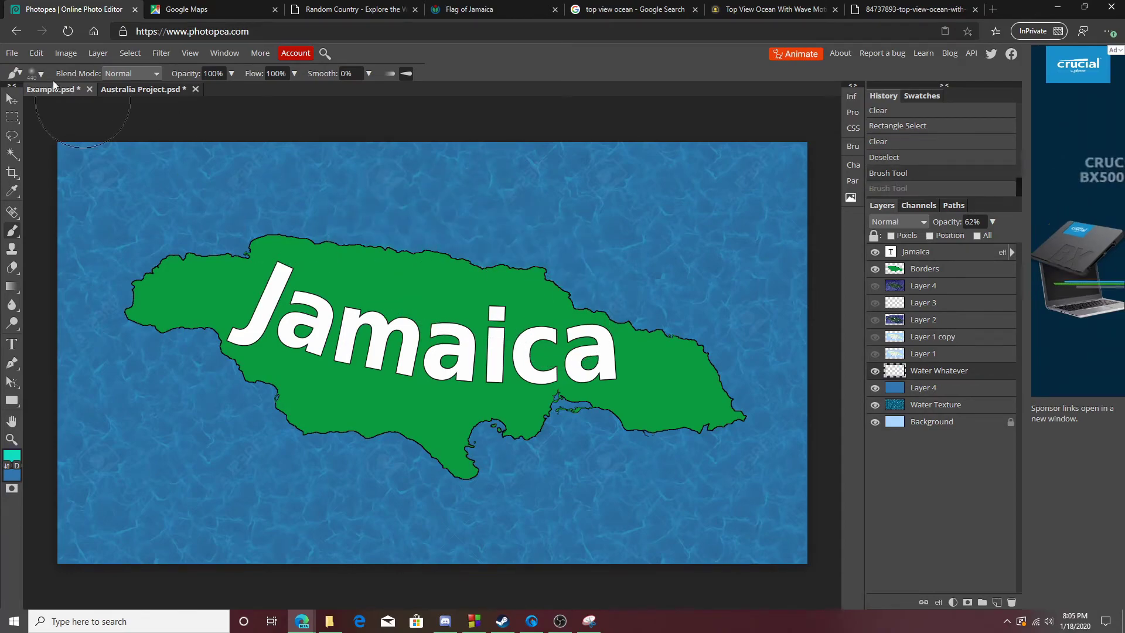
Step: Reduce the brush size and paint turquoise shallows around the island's coast, showing the satellite layer as a guide and hiding it again
left_click(36, 74)
left_click_drag(130, 111, 95, 108)
mouse_move(277, 235)
left_mouse_down()
mouse_move(507, 258)
mouse_move(543, 272)
left_mouse_up()
left_click(875, 286)
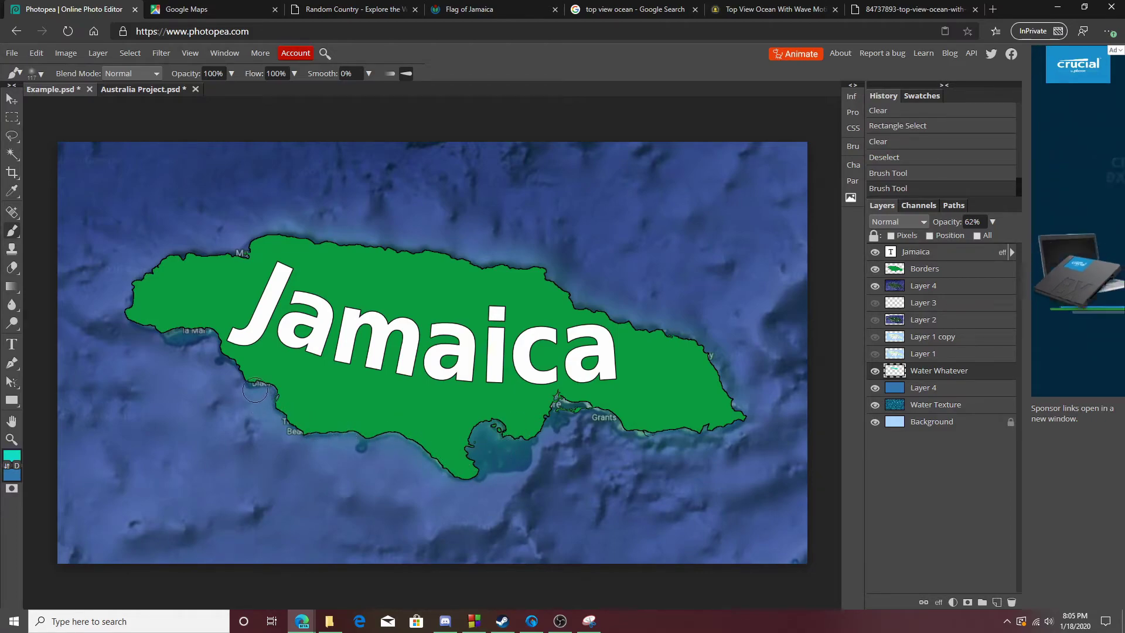
mouse_move(141, 321)
left_mouse_down()
mouse_move(140, 277)
mouse_move(234, 241)
left_mouse_up()
left_click(875, 287)
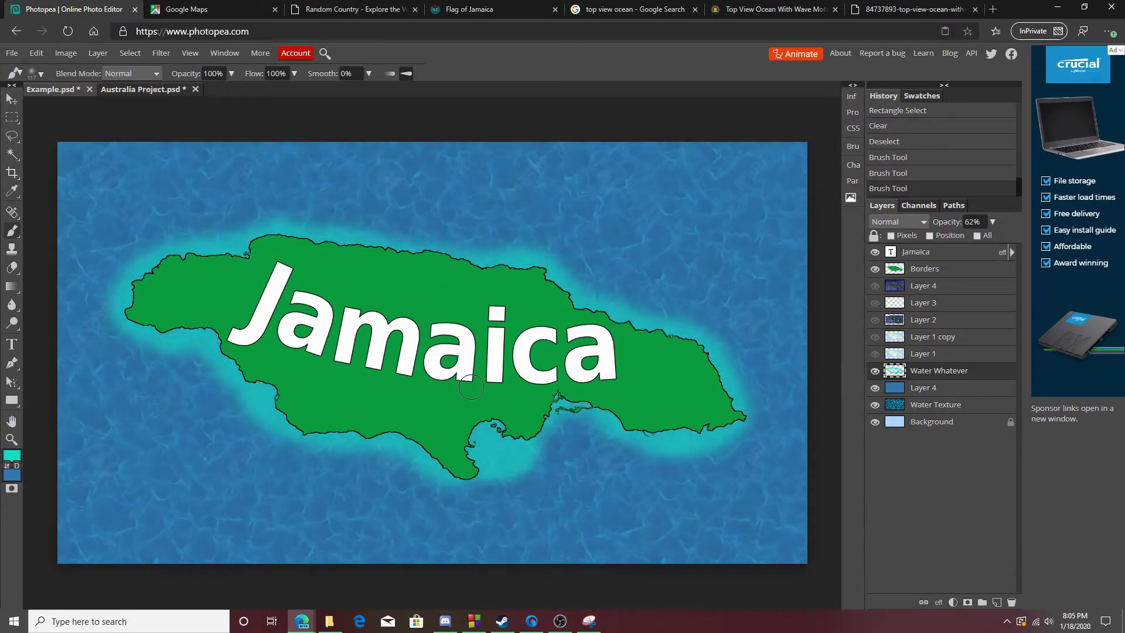
Step: Switch to the Eraser tool and set its size to 110 px
right_click(14, 232)
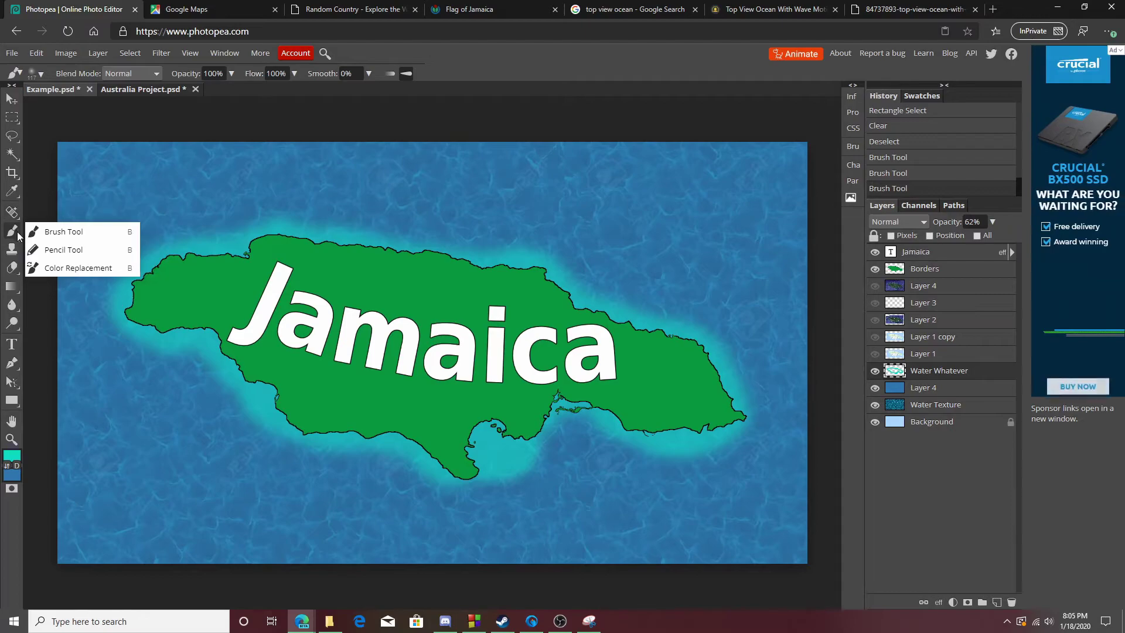
right_click(12, 267)
left_click(32, 275)
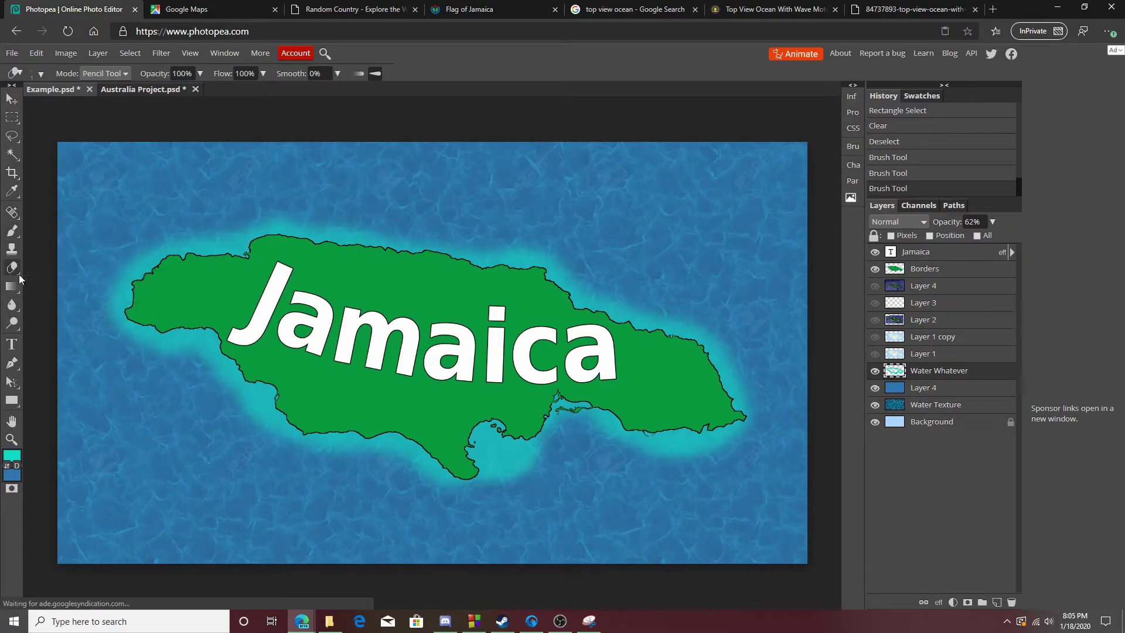
left_click(40, 73)
left_click_drag(47, 107, 91, 106)
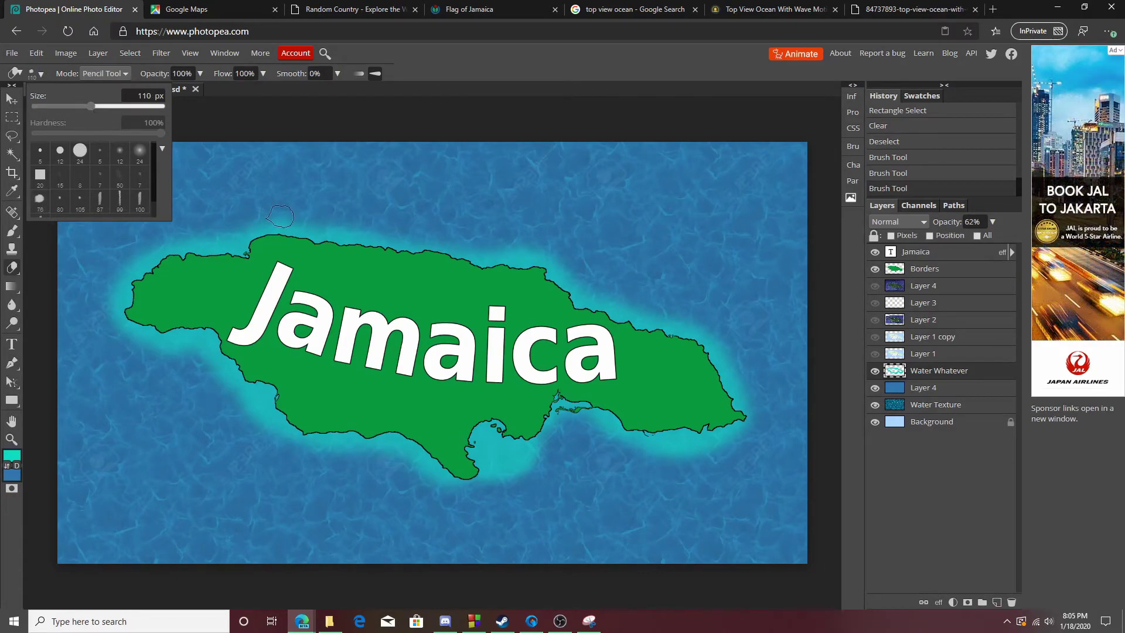
Step: Try erasing the turquoise fringe at the northwest coast and undo the stroke
left_click(278, 216)
left_click_drag(266, 218, 241, 235)
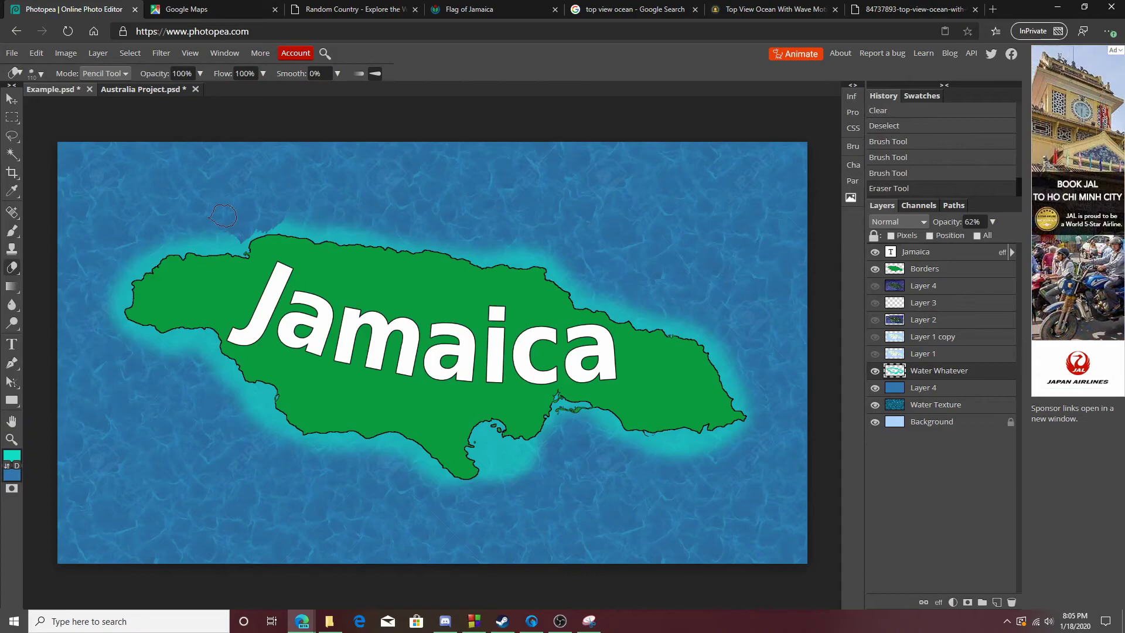
key("ctrl+z")
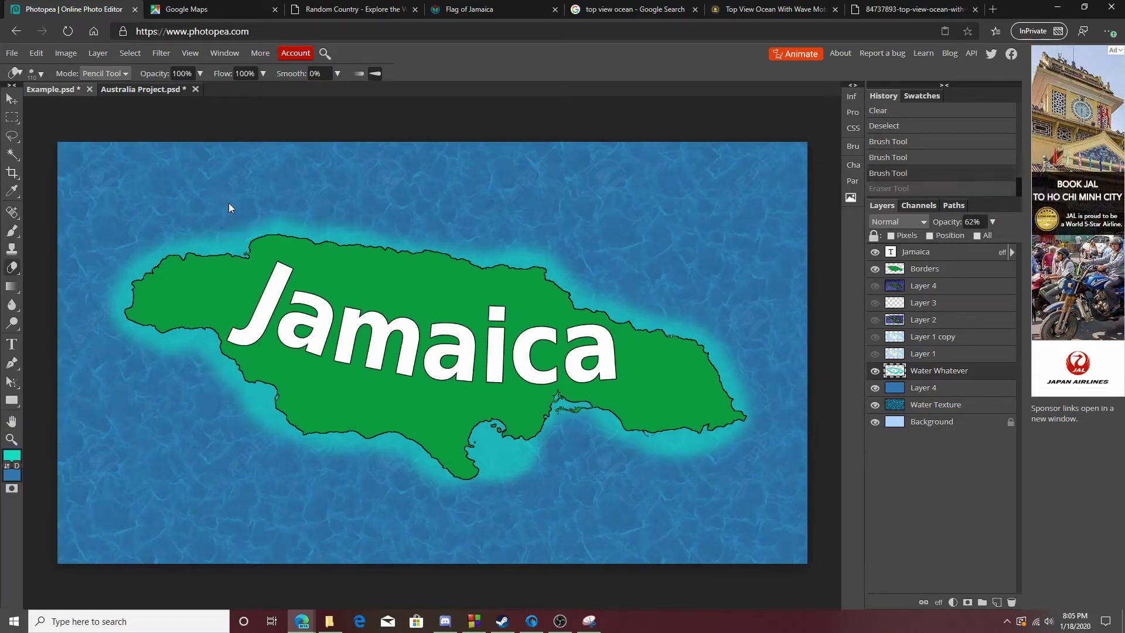
Step: Set the Eraser's smoothing to 50% and trim the turquoise fringe to an uneven edge around the island's coast
left_click(35, 74)
left_click(315, 74)
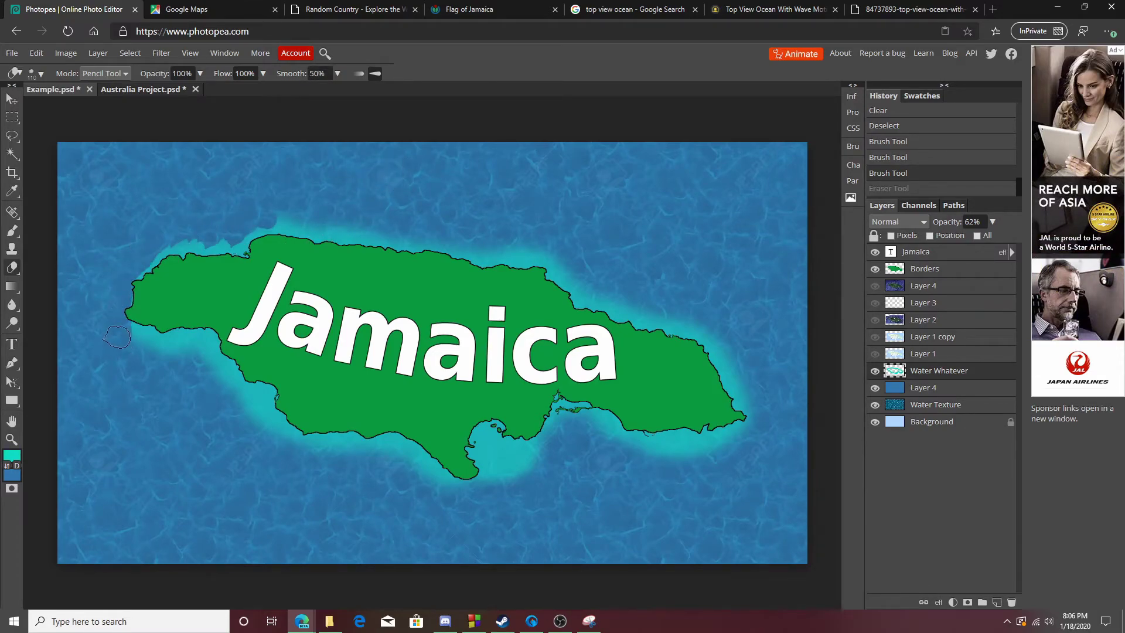
mouse_move(139, 356)
left_mouse_down()
mouse_move(176, 345)
mouse_move(187, 371)
mouse_move(301, 447)
mouse_move(292, 453)
mouse_move(357, 493)
left_mouse_up()
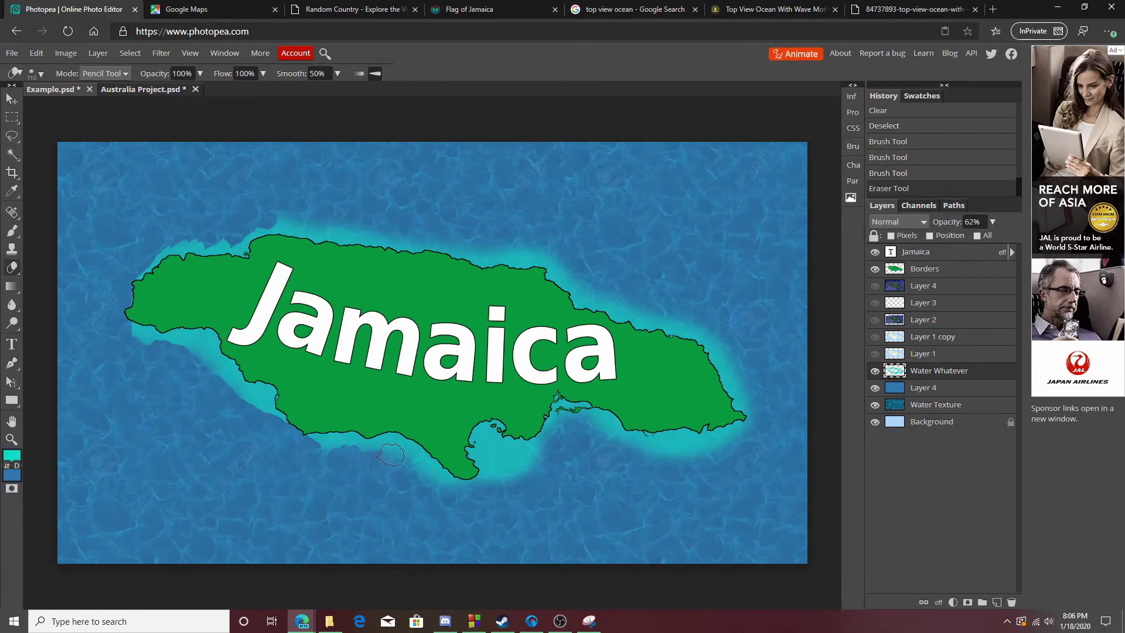
mouse_move(479, 481)
left_mouse_down()
mouse_move(511, 487)
mouse_move(505, 464)
mouse_move(530, 483)
mouse_move(554, 432)
mouse_move(597, 430)
mouse_move(661, 470)
mouse_move(703, 468)
mouse_move(745, 437)
mouse_move(721, 327)
mouse_move(628, 297)
mouse_move(519, 237)
left_mouse_up()
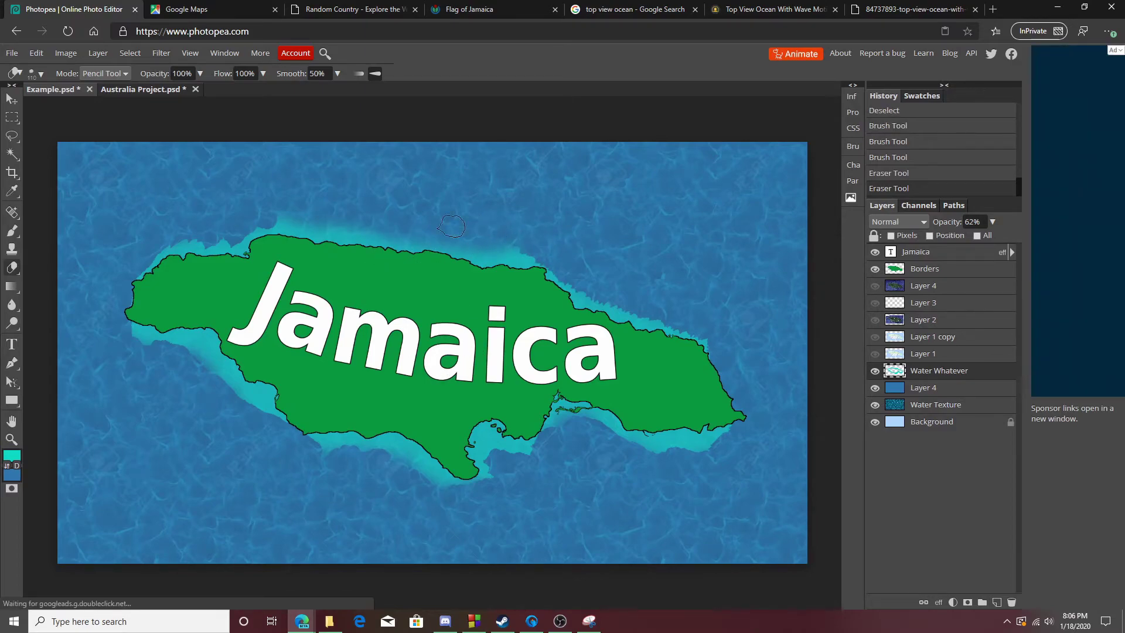
left_click(257, 203)
Step: Switch to the Smudge tool, set its size to 41 px and smudge the turquoise edge along the northwest coast
mouse_move(12, 303)
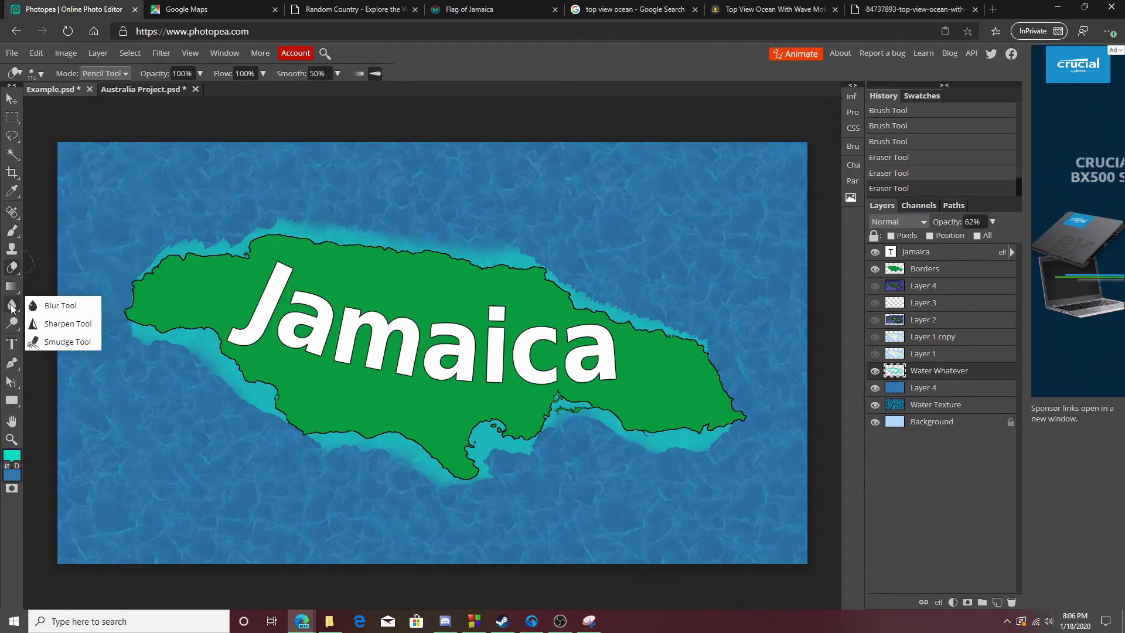
mouse_move(11, 331)
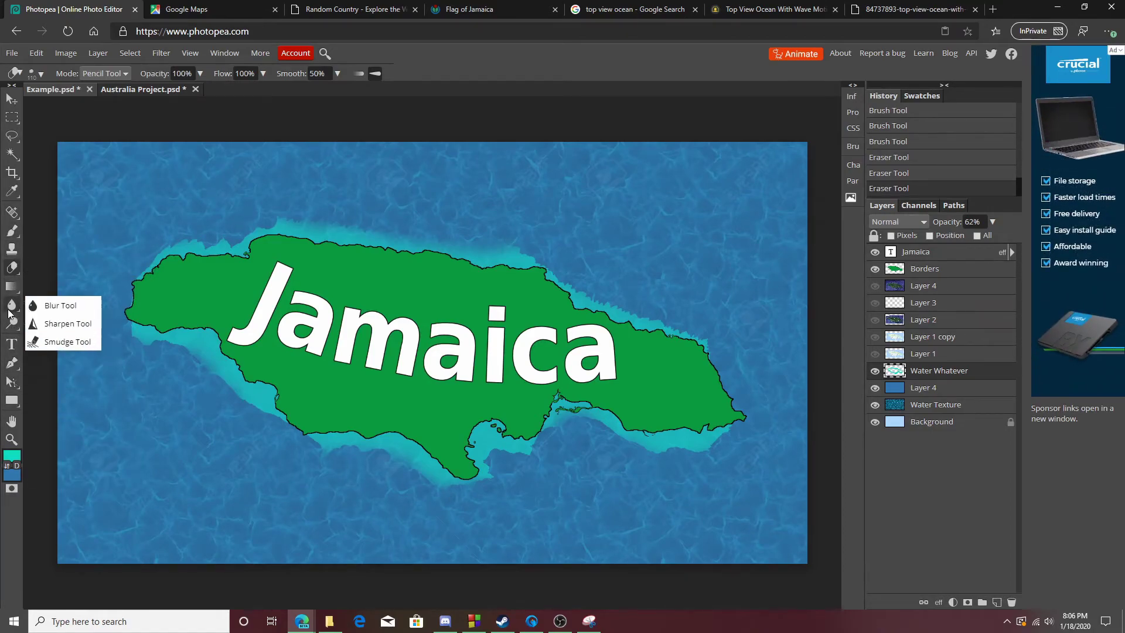
left_click(67, 341)
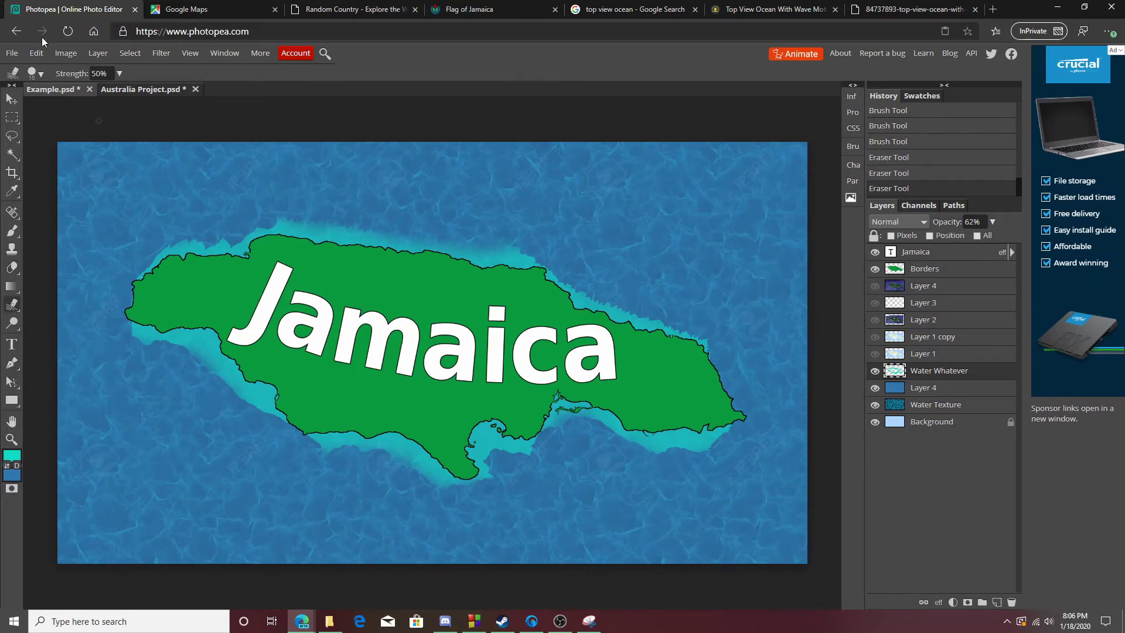
left_click(36, 73)
left_click(75, 109)
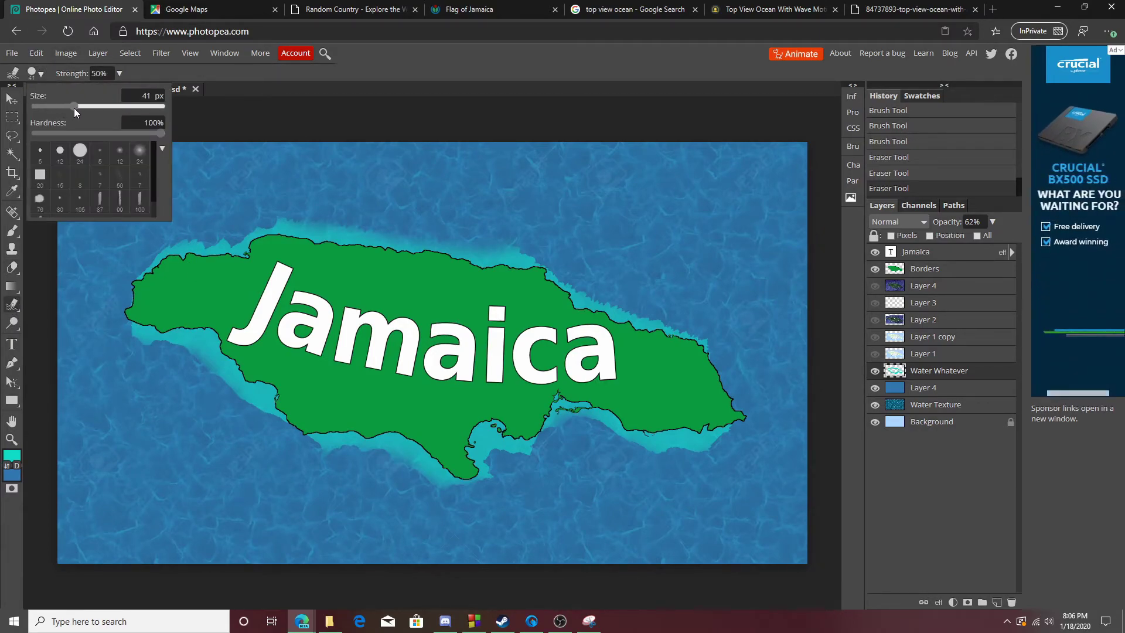
mouse_move(147, 266)
left_mouse_down()
mouse_move(118, 316)
mouse_move(134, 312)
mouse_move(130, 326)
mouse_move(143, 324)
mouse_move(147, 341)
mouse_move(121, 310)
left_mouse_up()
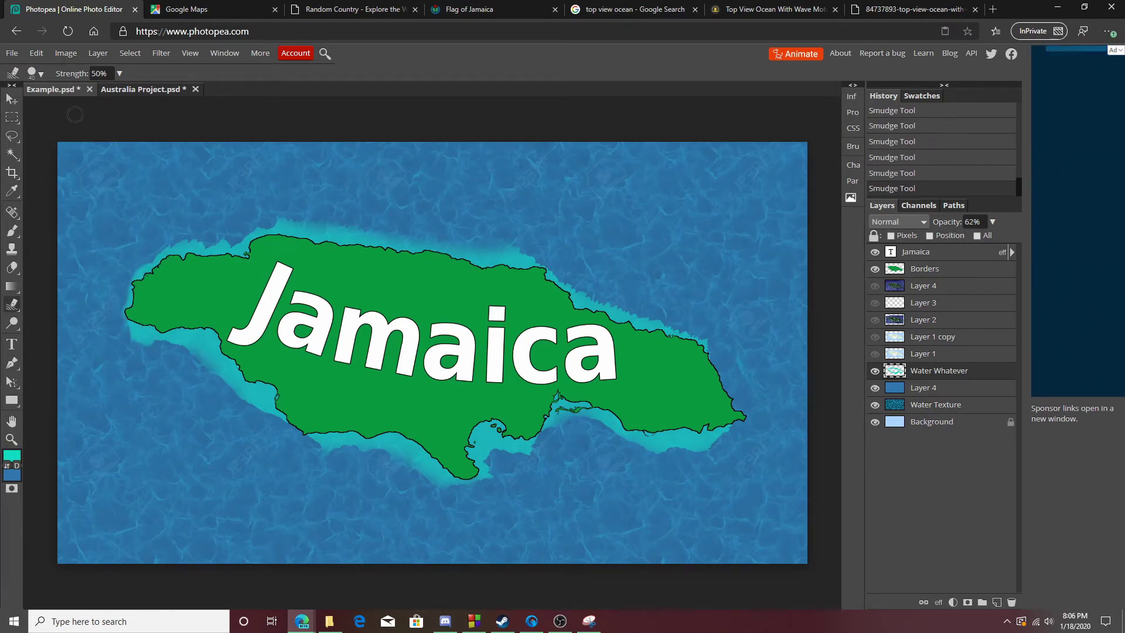
Step: Set the Smudge brush size to 78 px and show the satellite image layer below Borders as a guide
left_click(37, 73)
left_click(73, 107)
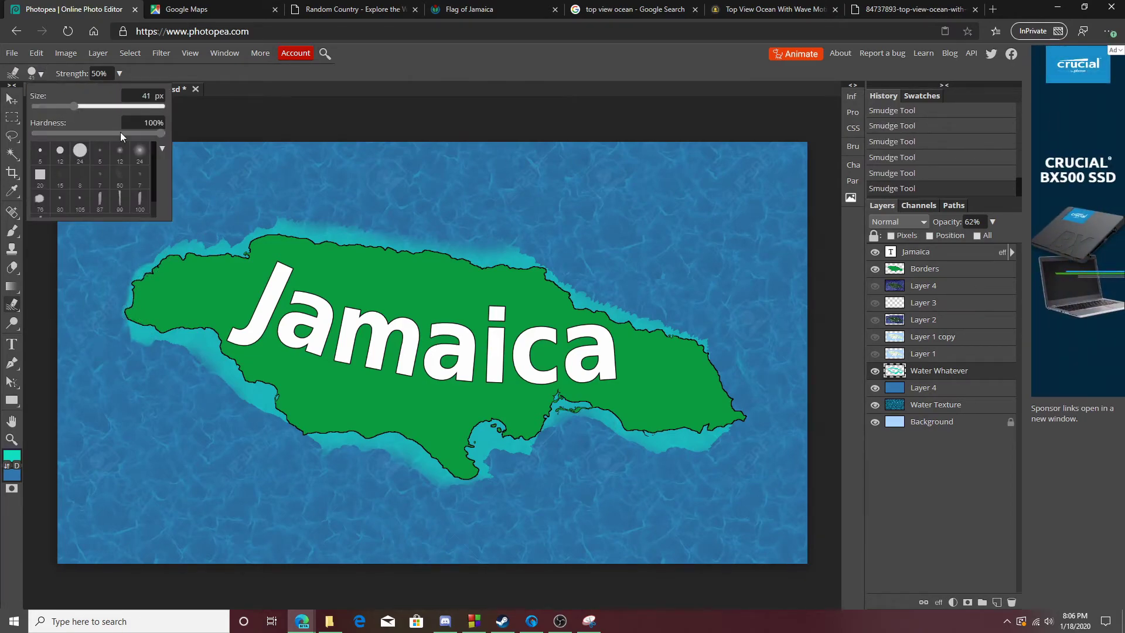
left_click(84, 106)
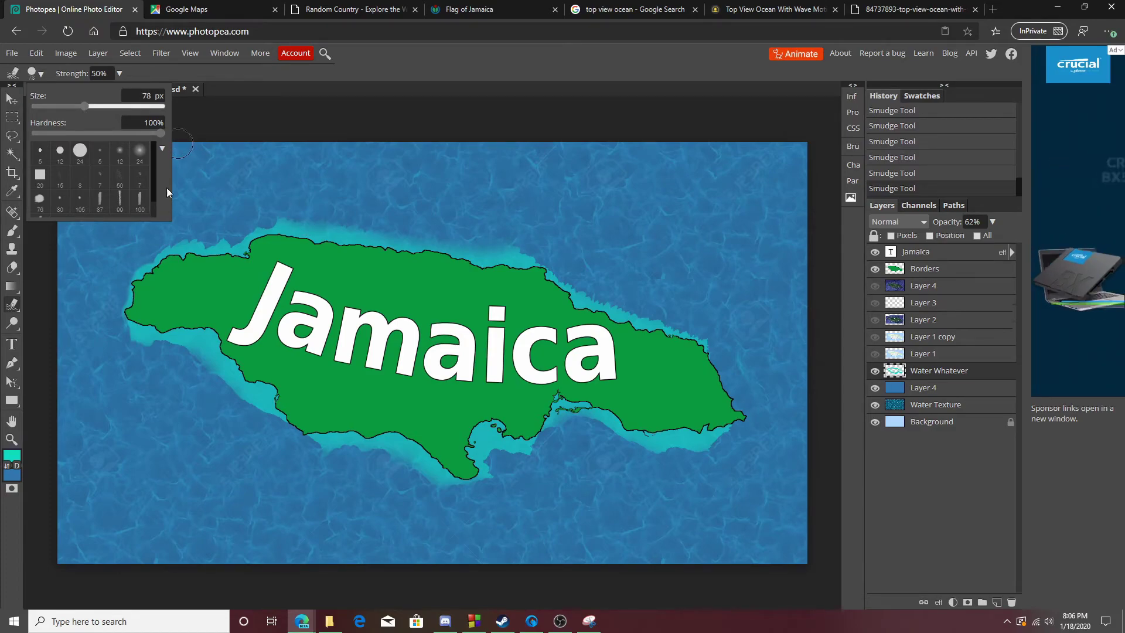
left_click(875, 285)
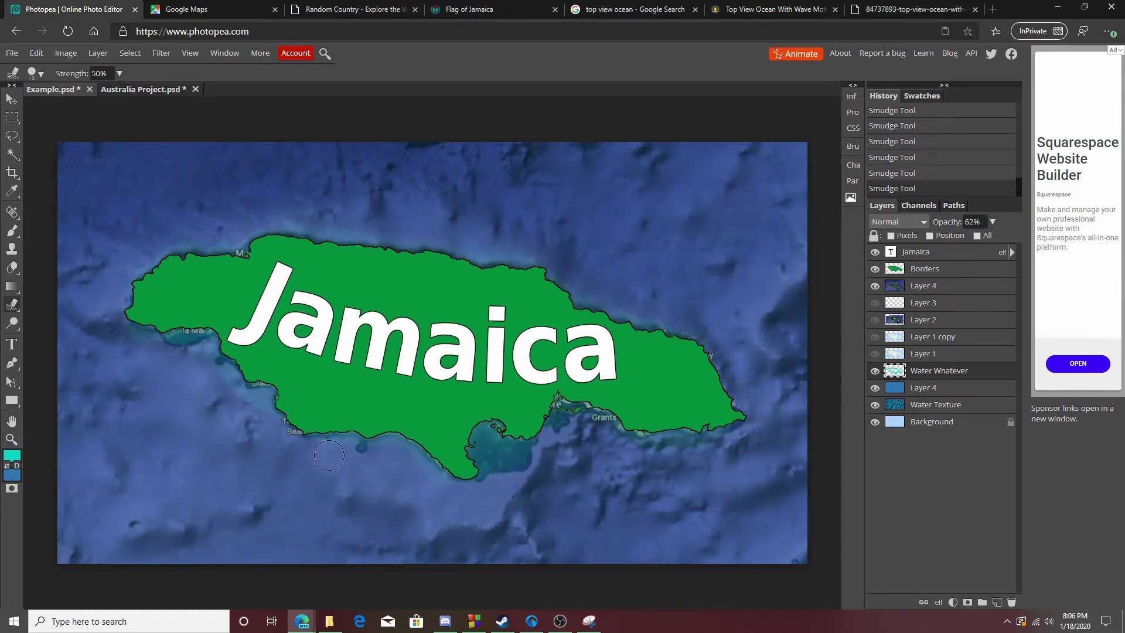
Step: Examine the Australia Project document as a reference by toggling its Default States Colored and Ocean layers, then return to the Example document
left_click(150, 89)
scroll(878, 452, "down", 5)
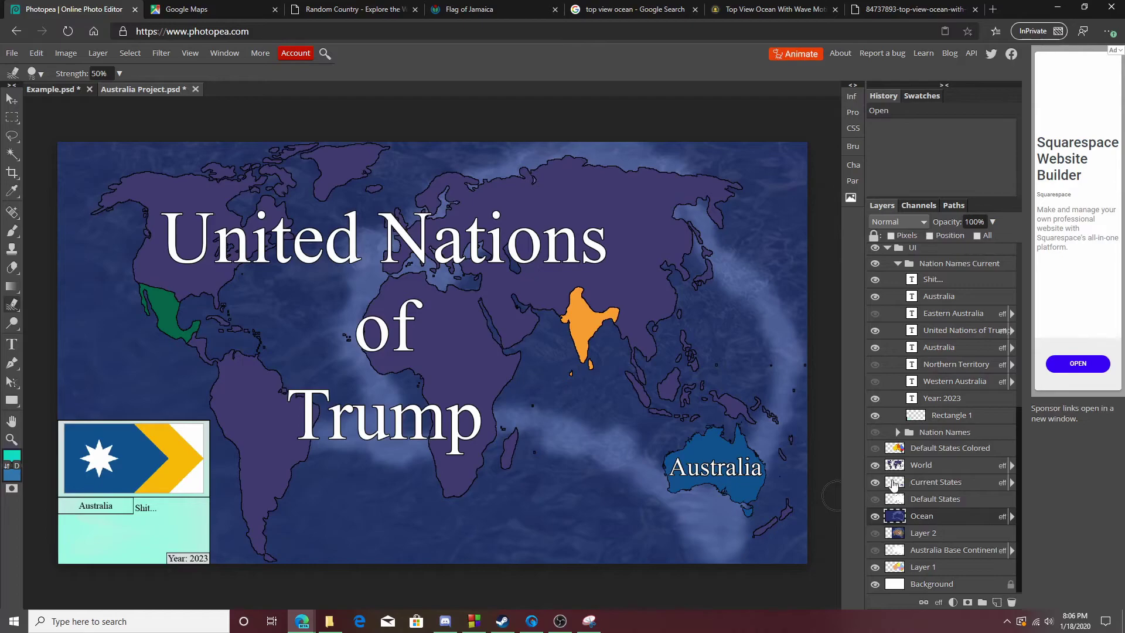
left_click(875, 448)
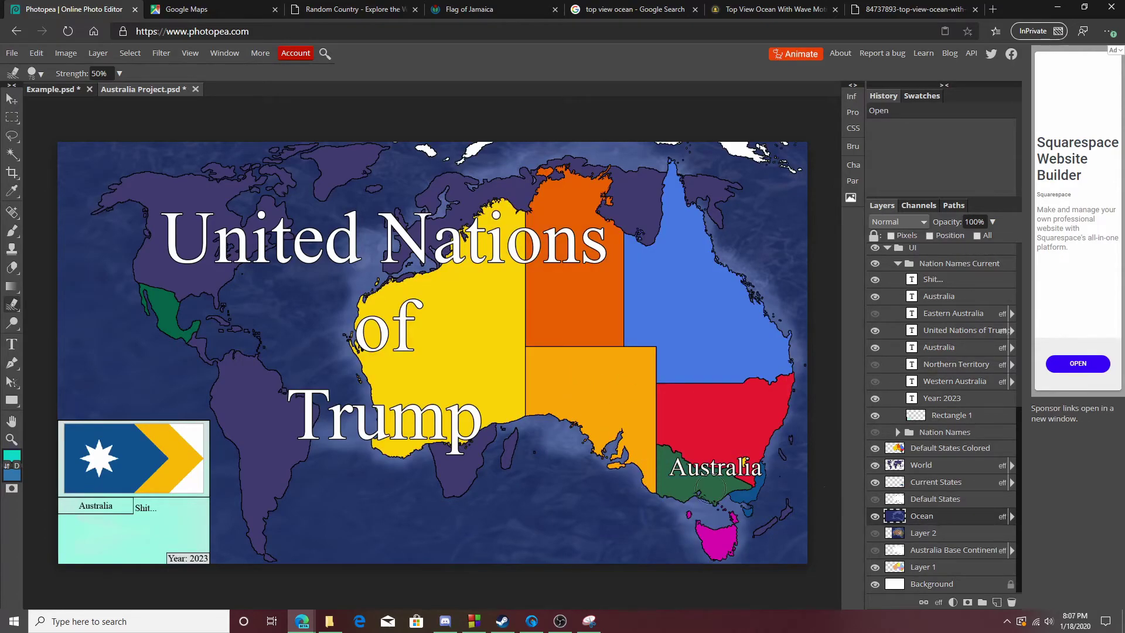
left_click(875, 516)
left_click(875, 518)
left_click(875, 518)
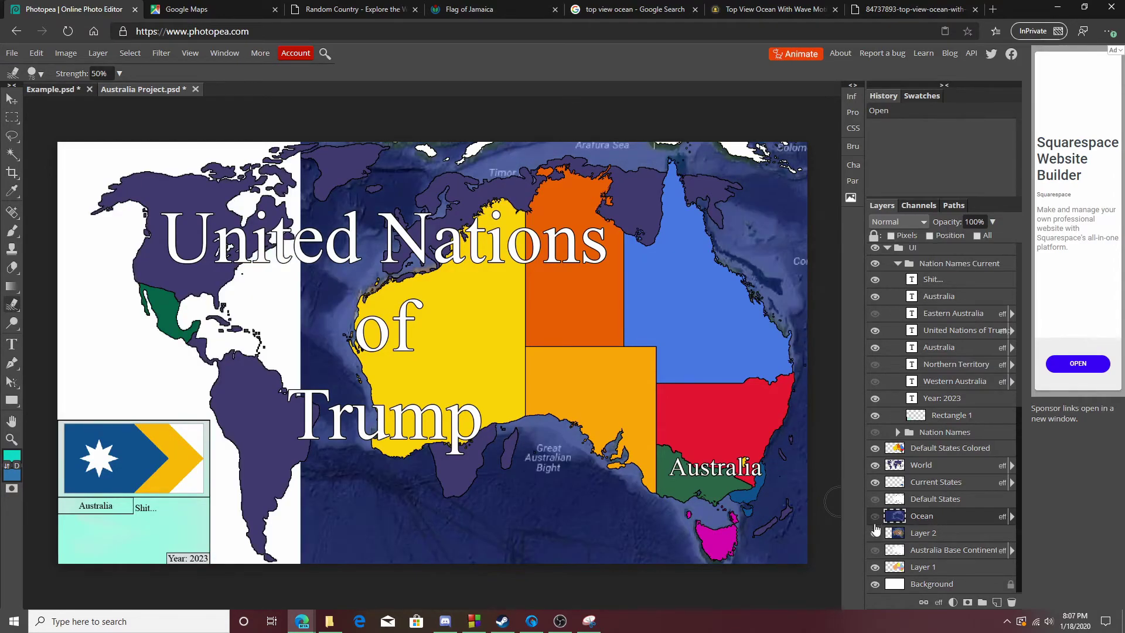
left_click(875, 448)
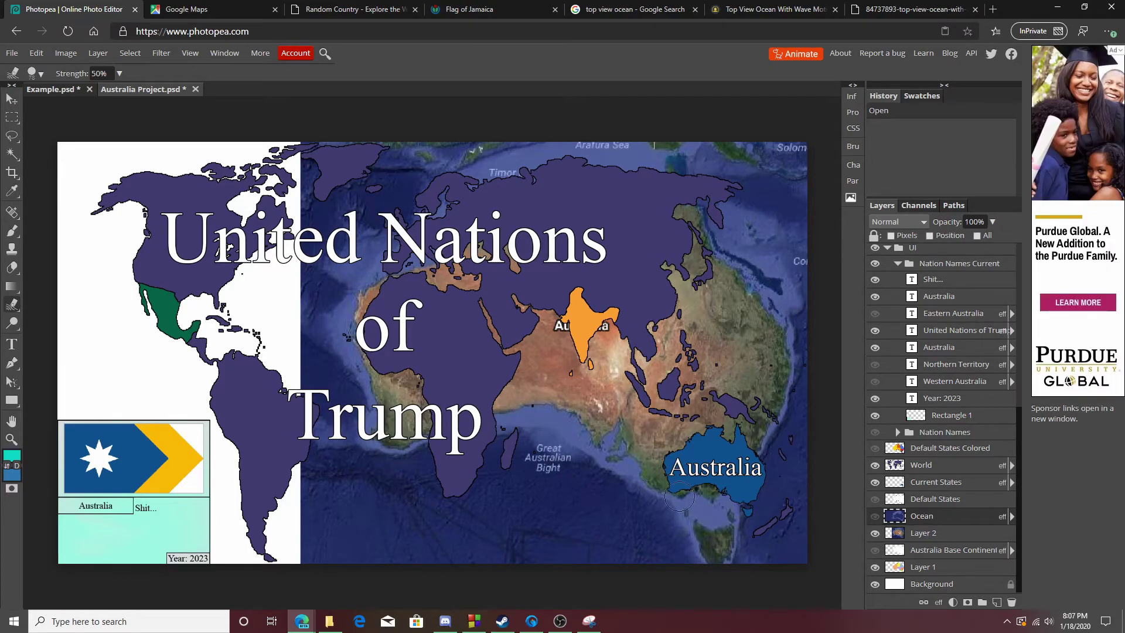
left_click(50, 90)
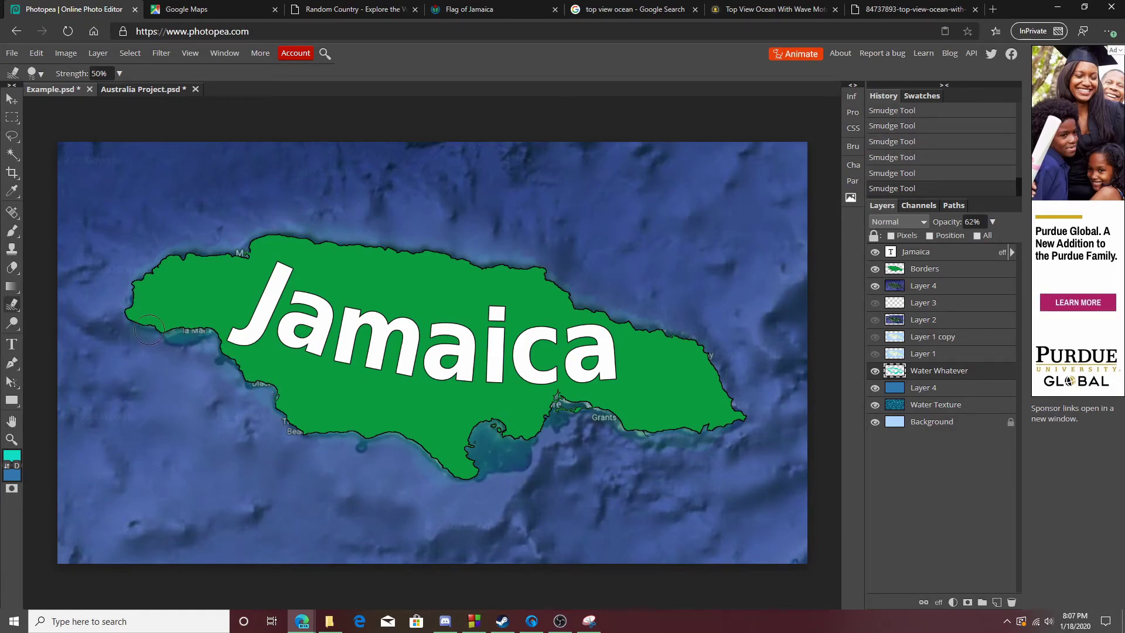
Step: Hide the satellite layer and smudge the turquoise shallows along the northeast, east and southeast coasts
left_click(875, 286)
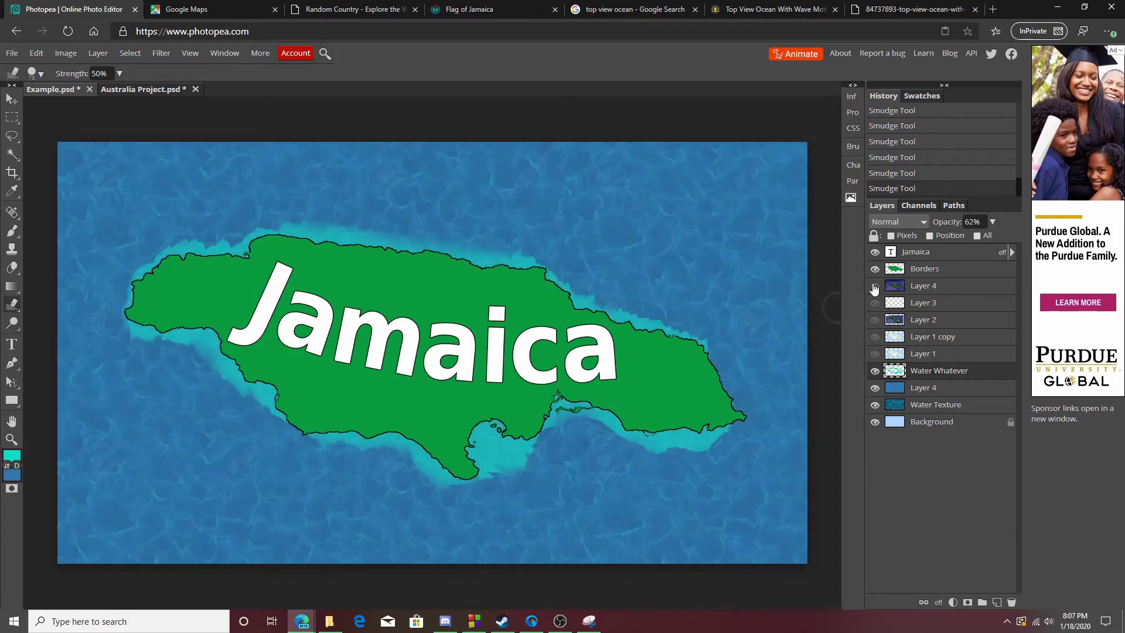
mouse_move(519, 253)
left_mouse_down()
mouse_move(605, 306)
mouse_move(670, 323)
left_mouse_up()
right_click(23, 301)
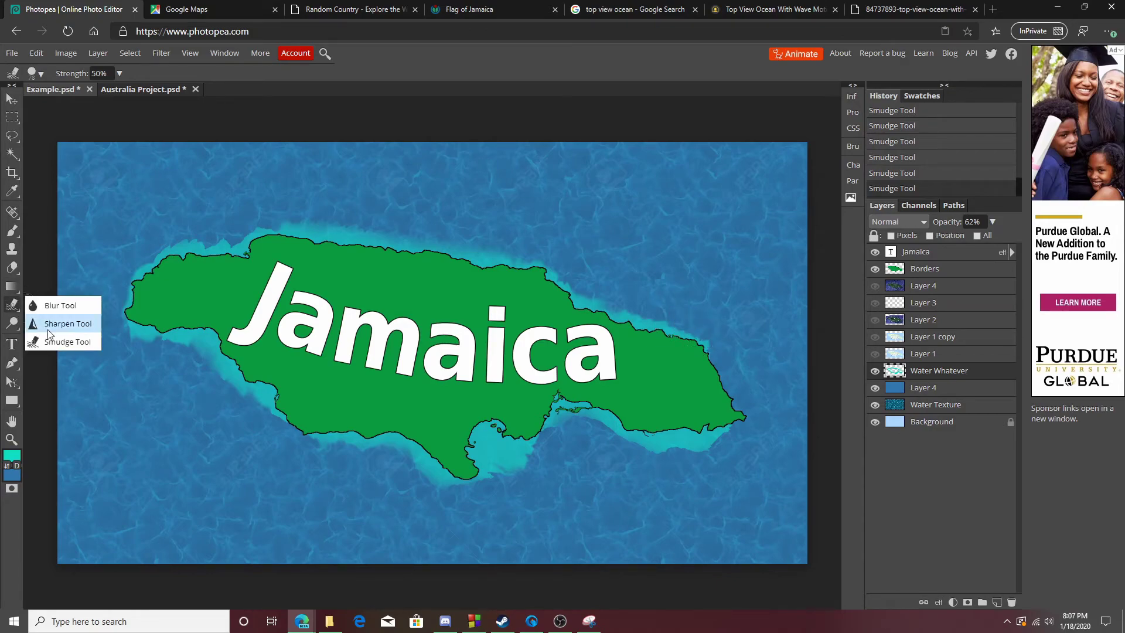
left_click(55, 345)
mouse_move(733, 416)
left_mouse_down()
mouse_move(690, 451)
mouse_move(719, 439)
mouse_move(744, 400)
mouse_move(725, 376)
mouse_move(711, 383)
mouse_move(699, 354)
mouse_move(727, 396)
mouse_move(720, 435)
mouse_move(714, 420)
mouse_move(701, 442)
mouse_move(652, 439)
left_mouse_up()
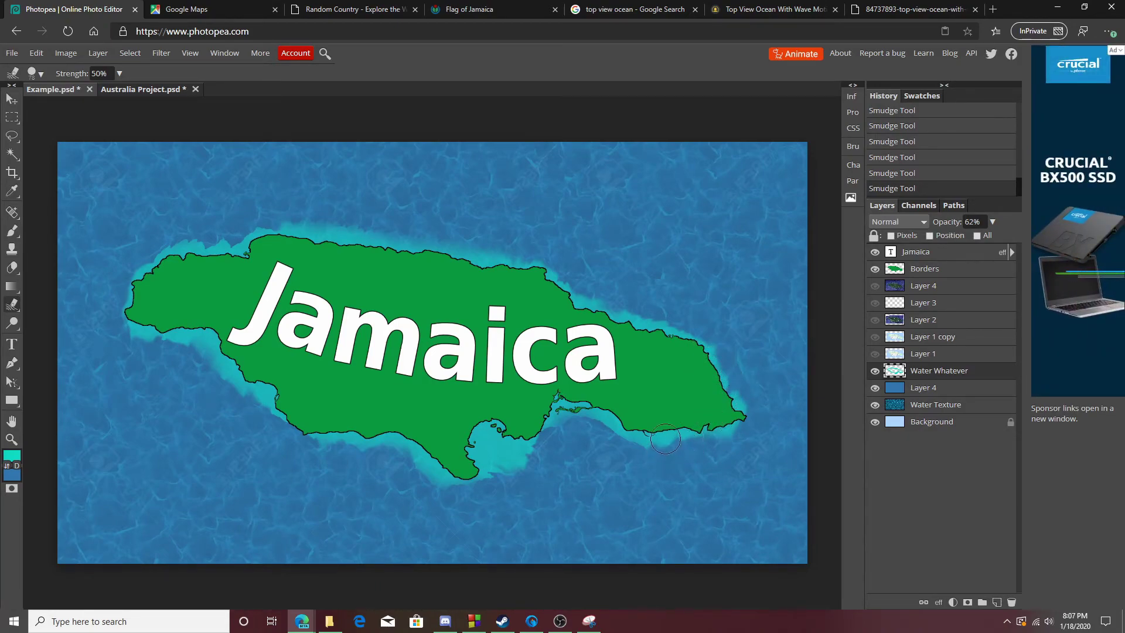
Step: Smudge the turquoise shallows along the south coast, around the north and northwest coasts, and along the southwest coast
mouse_move(601, 413)
left_mouse_down()
mouse_move(536, 451)
mouse_move(521, 441)
mouse_move(518, 474)
mouse_move(508, 465)
mouse_move(440, 489)
mouse_move(436, 475)
mouse_move(265, 420)
left_mouse_up()
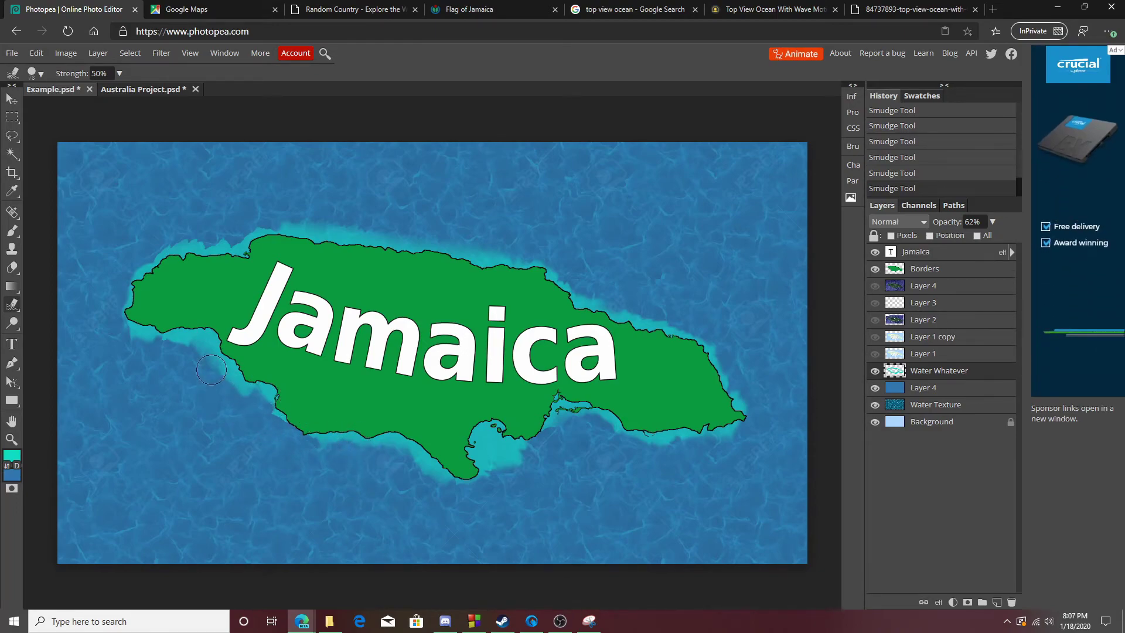
left_click_drag(286, 198, 333, 215)
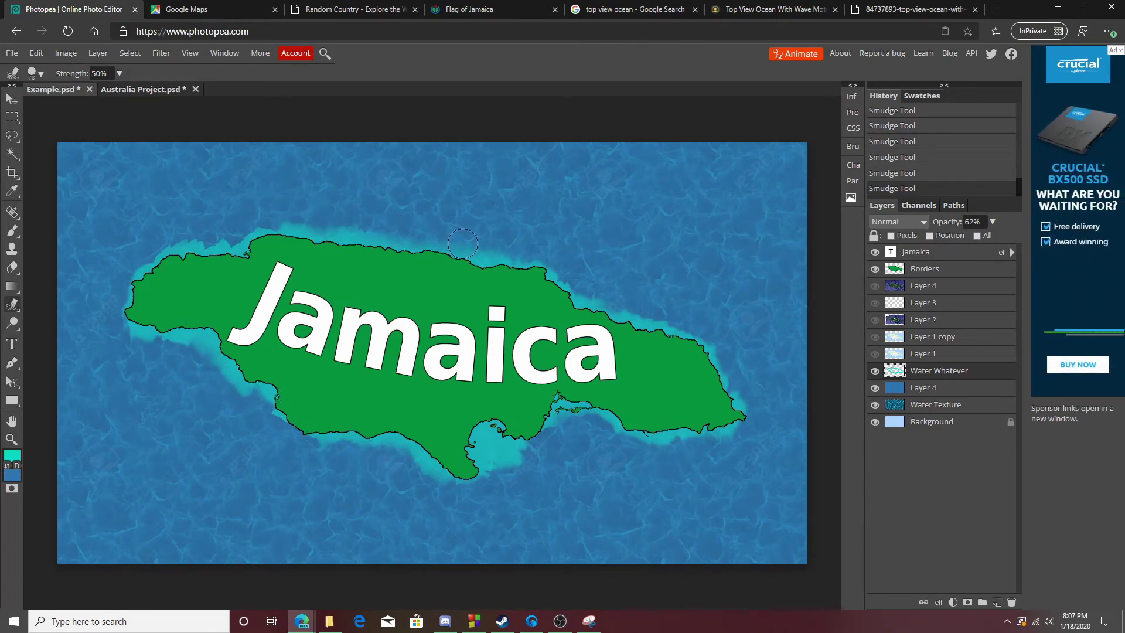
mouse_move(251, 226)
left_mouse_down()
mouse_move(227, 245)
mouse_move(169, 245)
mouse_move(140, 262)
mouse_move(126, 283)
mouse_move(155, 339)
mouse_move(152, 330)
left_mouse_up()
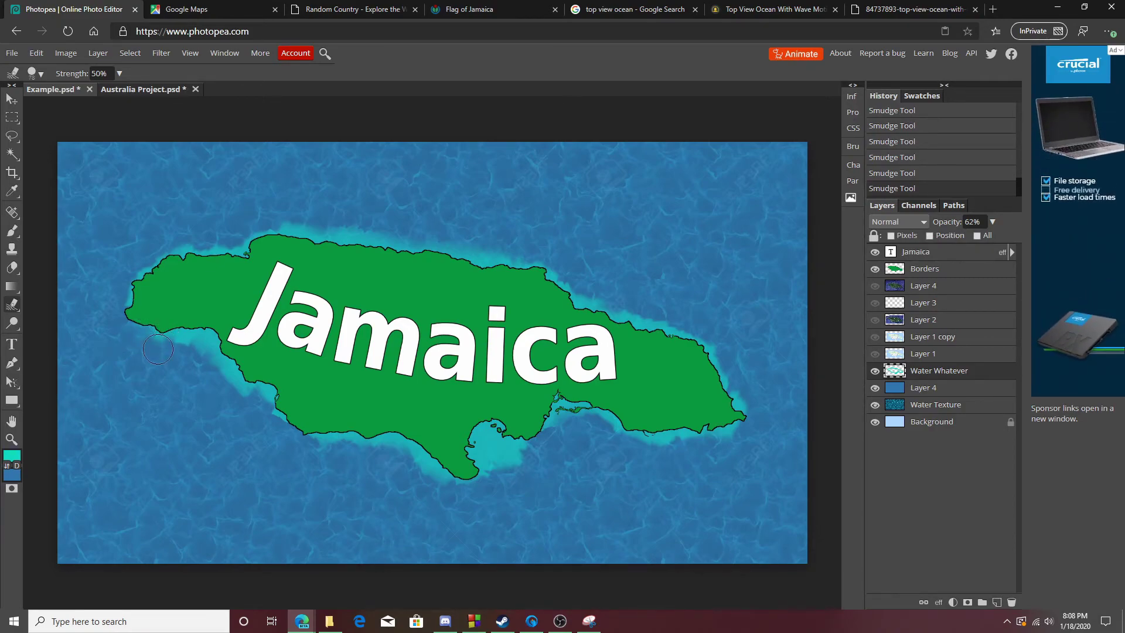
mouse_move(208, 351)
left_mouse_down()
mouse_move(244, 397)
mouse_move(274, 407)
mouse_move(276, 427)
mouse_move(300, 425)
mouse_move(302, 440)
mouse_move(284, 422)
mouse_move(288, 447)
mouse_move(304, 452)
mouse_move(300, 437)
mouse_move(279, 434)
mouse_move(288, 417)
mouse_move(337, 452)
mouse_move(408, 466)
left_mouse_up()
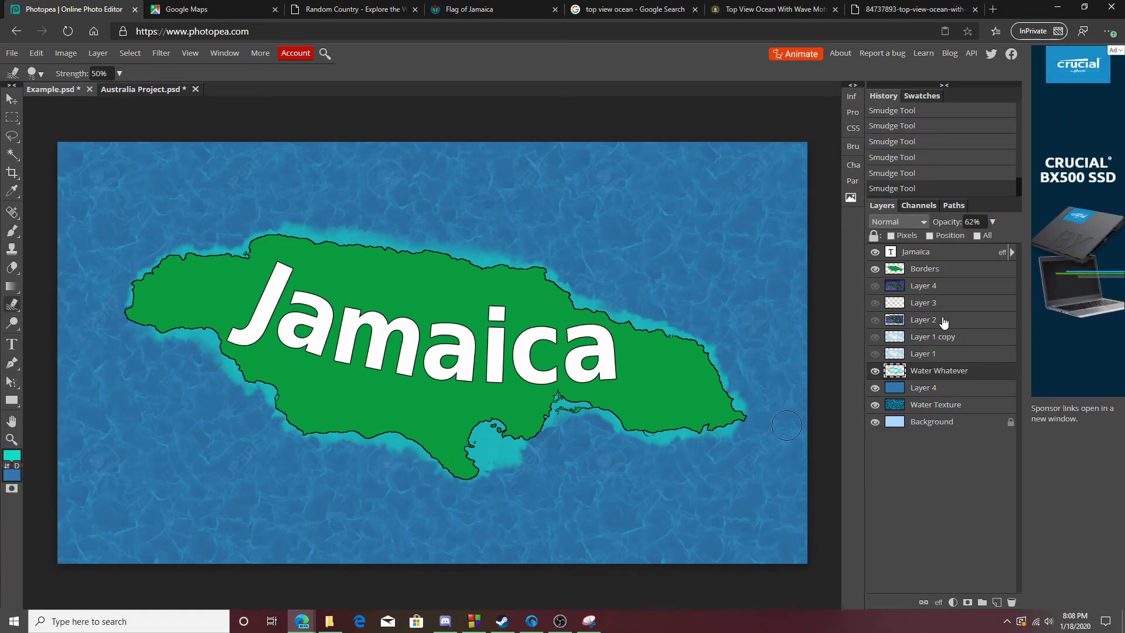
Step: Hide the green Layer 5 in the Clip-Path group and try moving the gold flag layer
left_click(12, 439)
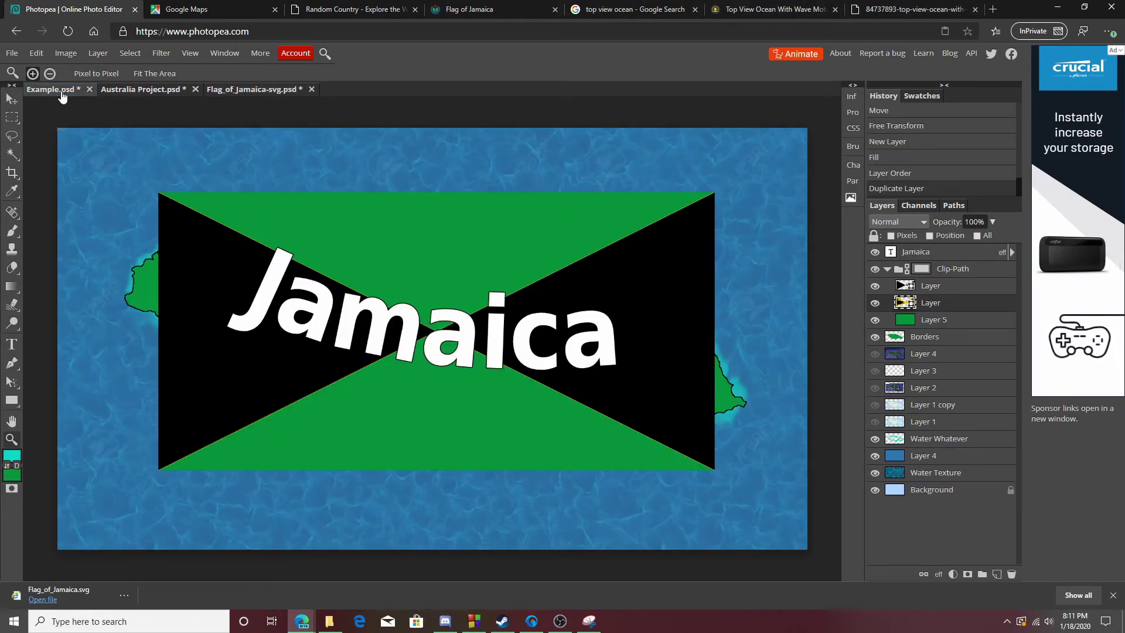
left_click(875, 320)
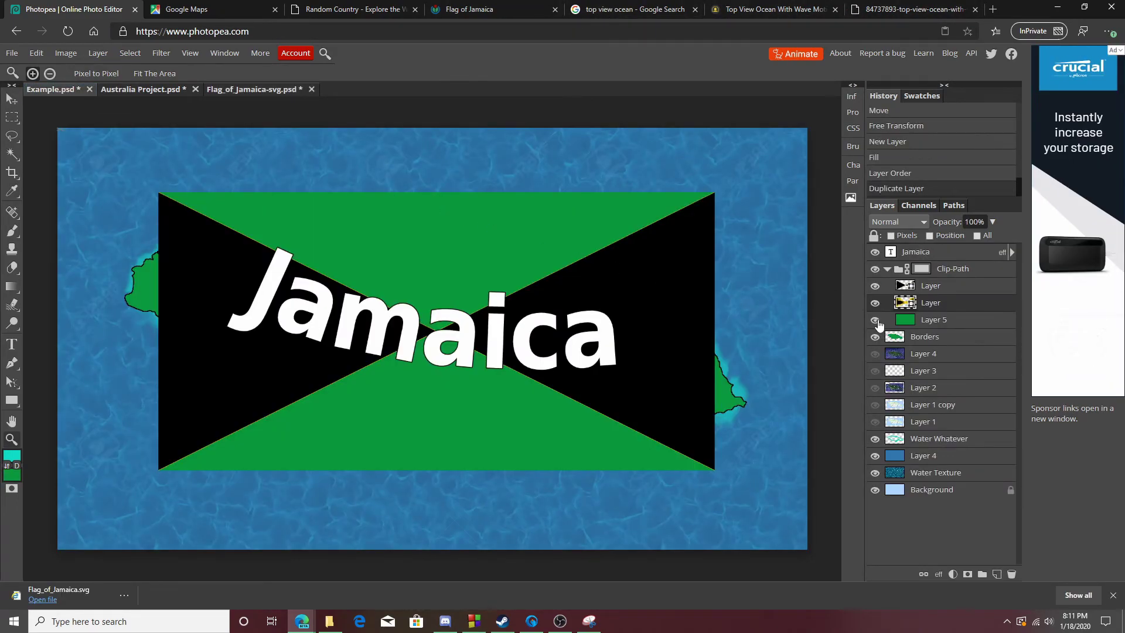
right_click(14, 134)
key("v")
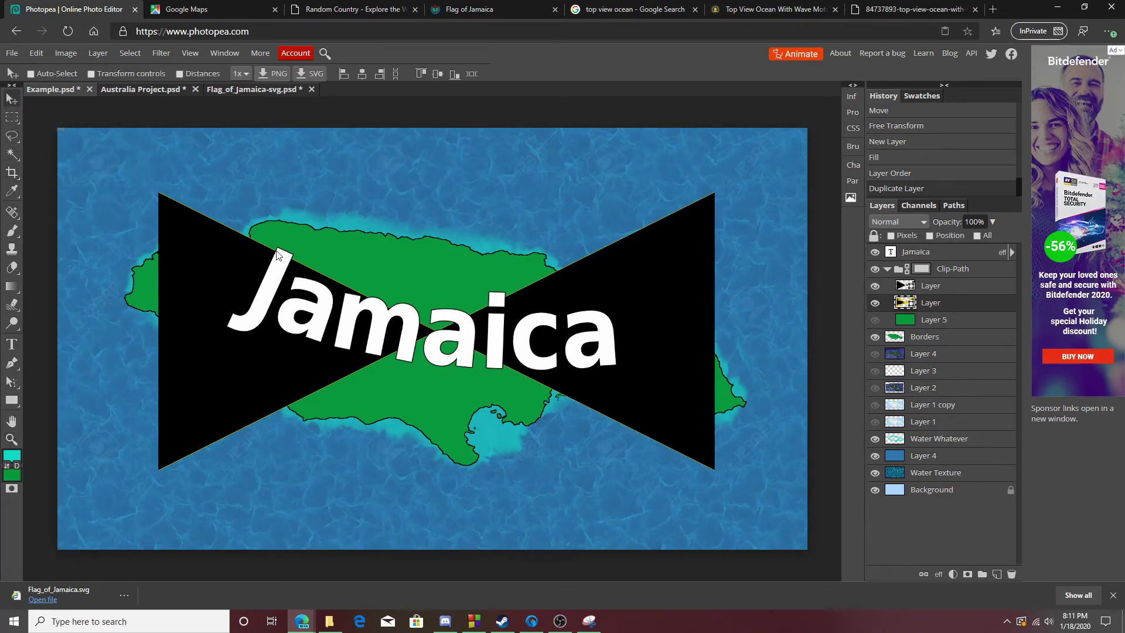
left_click(494, 357)
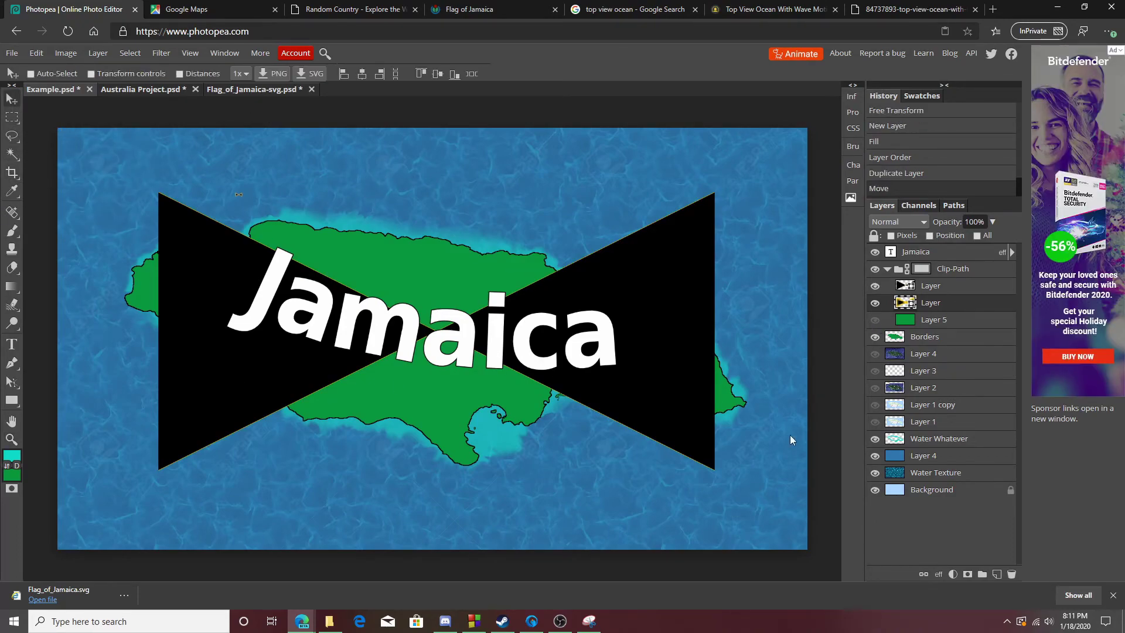
Step: Delete the Clip-Path group containing the imported flag pieces
left_click(11, 440)
scroll(586, 321, "up", 5)
scroll(575, 324, "down", 4)
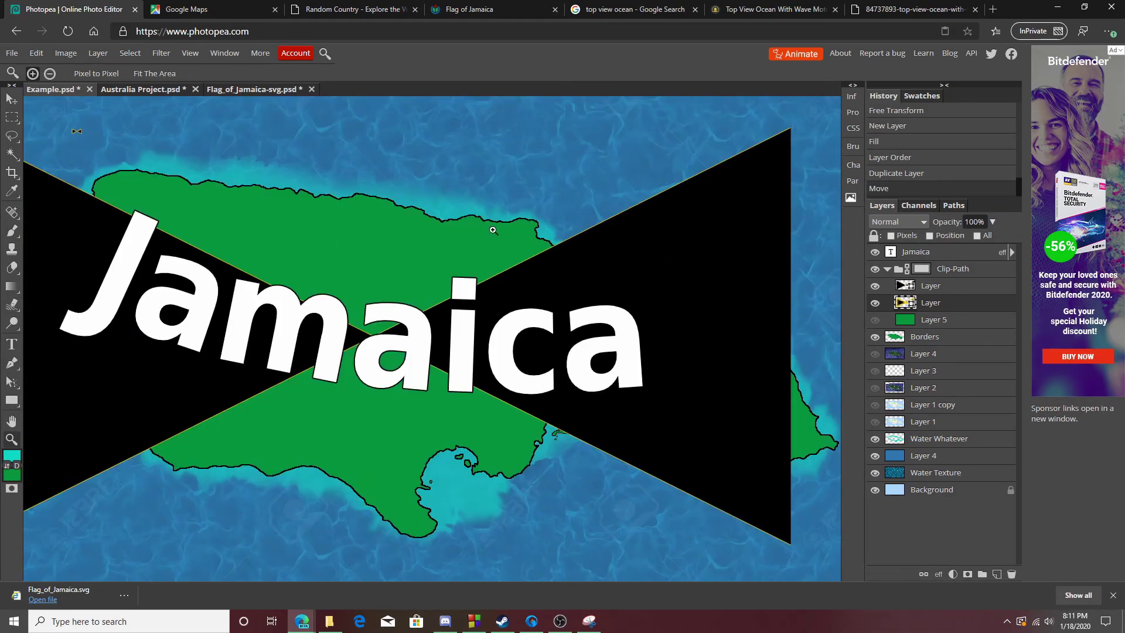
scroll(515, 229, "up", 3)
scroll(563, 261, "down", 5)
scroll(604, 293, "up", 2)
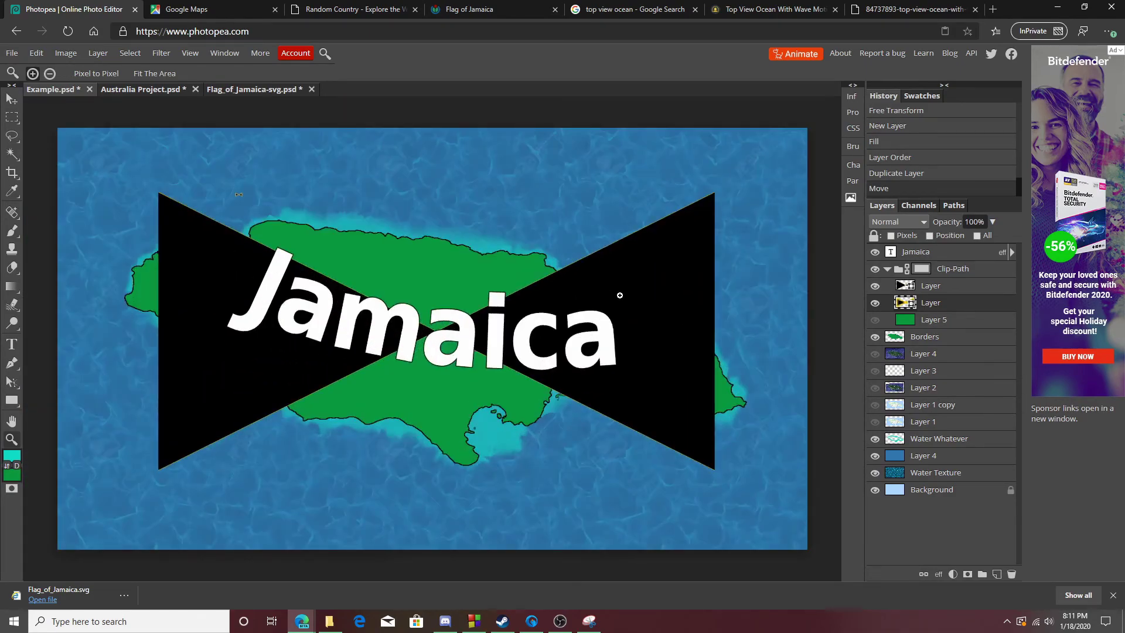
left_click(949, 271)
key("Delete")
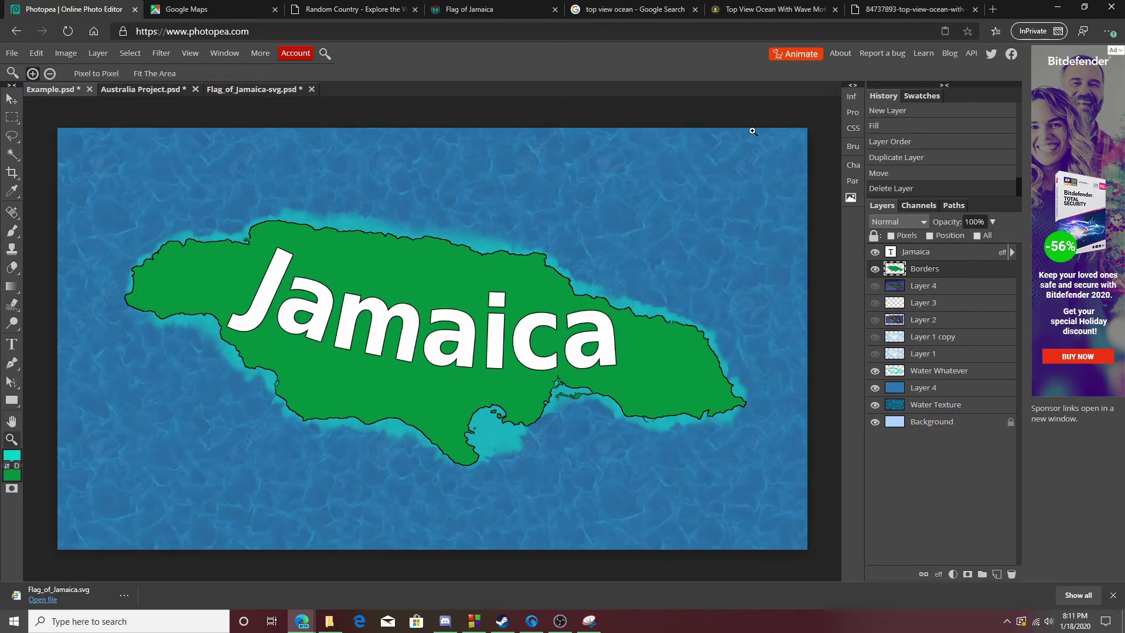
Step: Switch to the Flag of Jamaica image in the browser and capture the whole flag with Snipping Tool
left_click(476, 9)
key("alt+Tab")
key("ctrl+n")
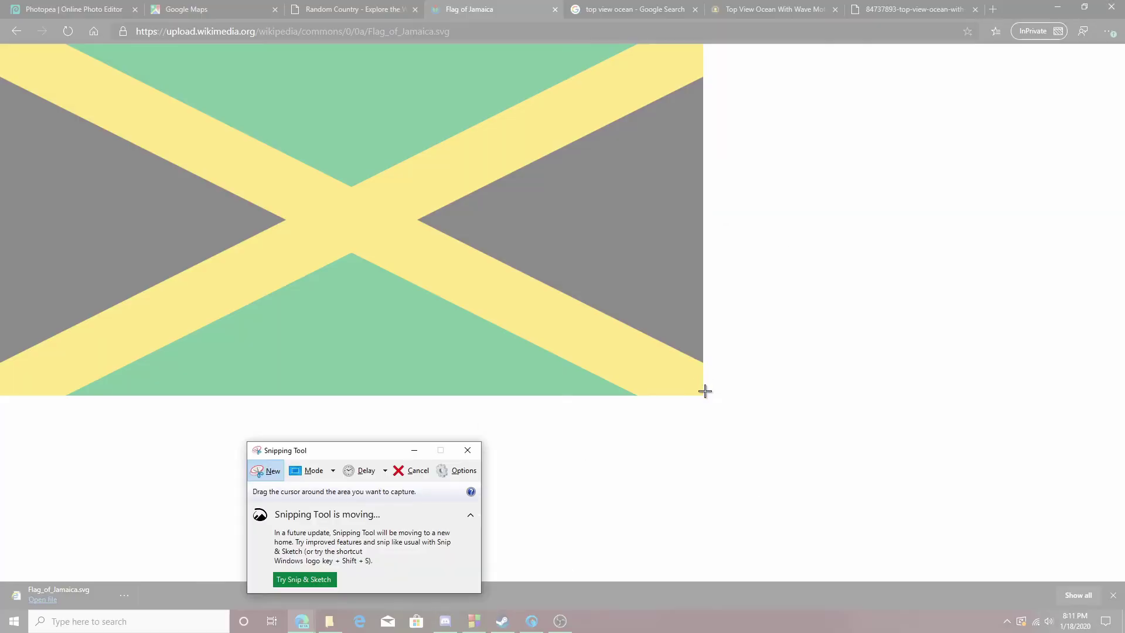
left_click_drag(704, 396, 1, 44)
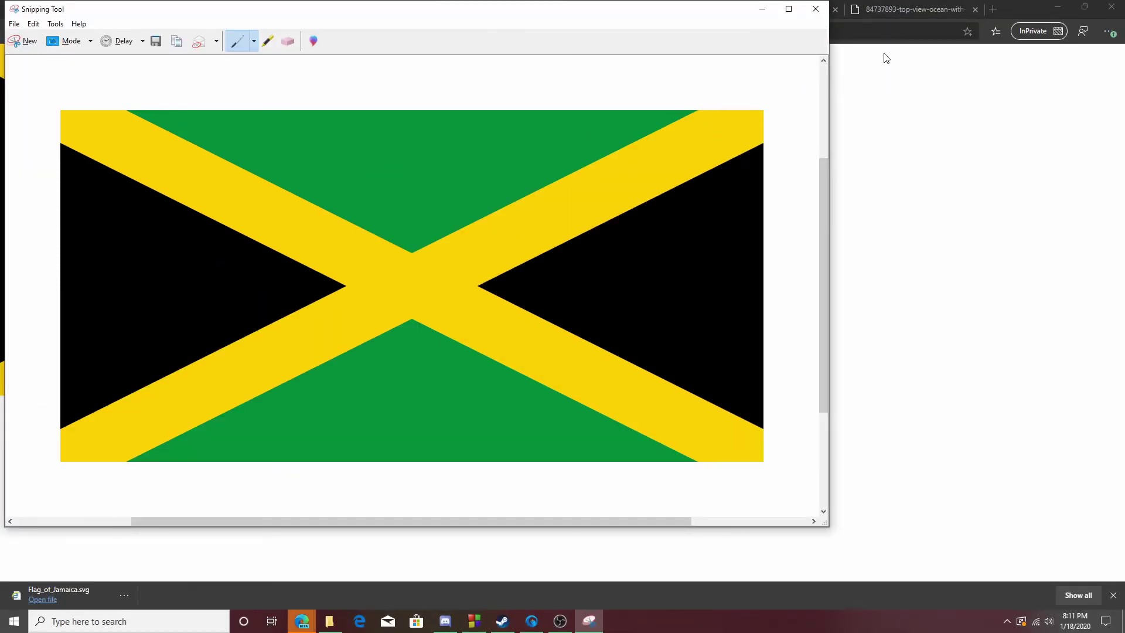
left_click(970, 151)
Step: Return to Photopea and paste the captured flag as a new layer above the Borders layer
left_click(46, 9)
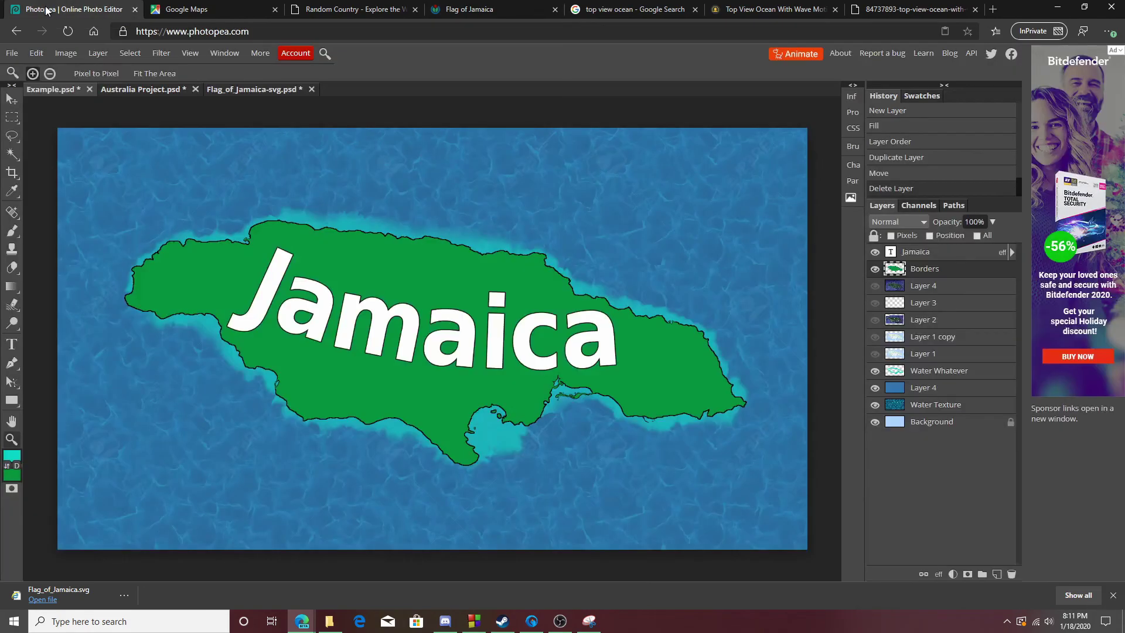
scroll(538, 277, "down", 2)
scroll(538, 276, "up", 1)
scroll(538, 276, "up", 1)
scroll(533, 277, "down", 1)
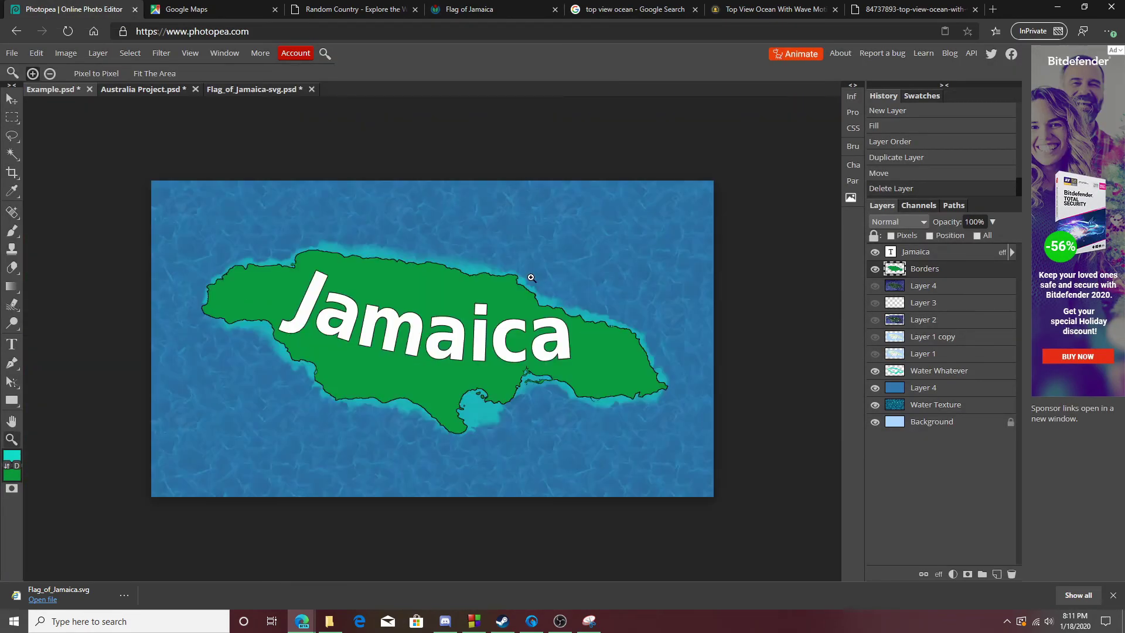
key("ctrl+v")
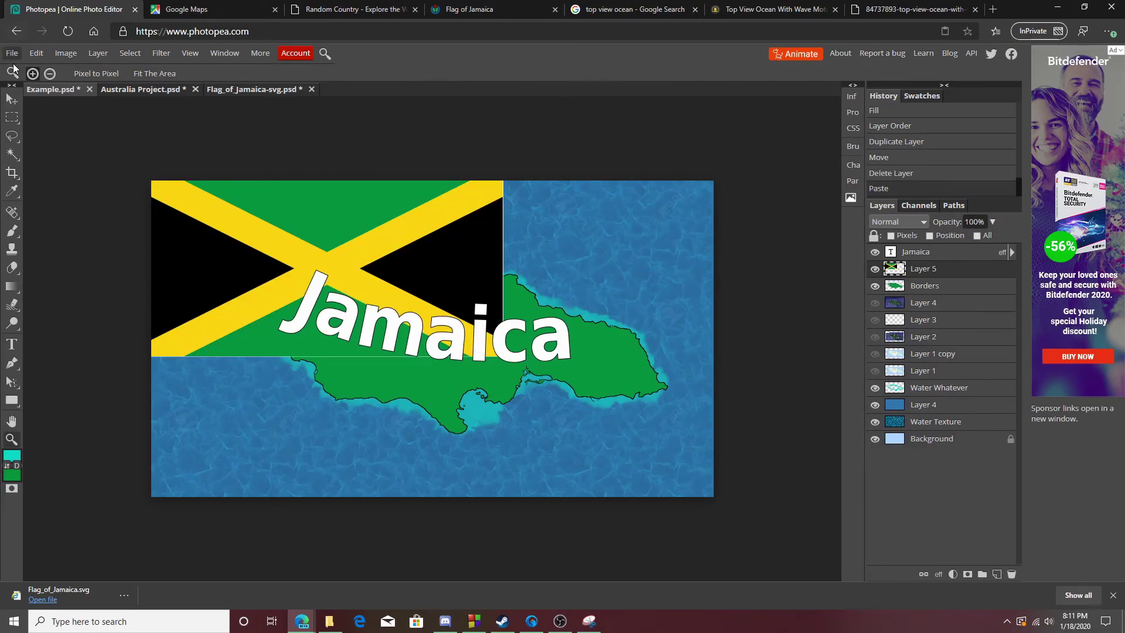
Step: Enlarge the pasted flag layer with Free Transform until it spans the island, and reposition it beneath the Borders layer
left_click(12, 98)
left_click_drag(304, 218, 332, 243)
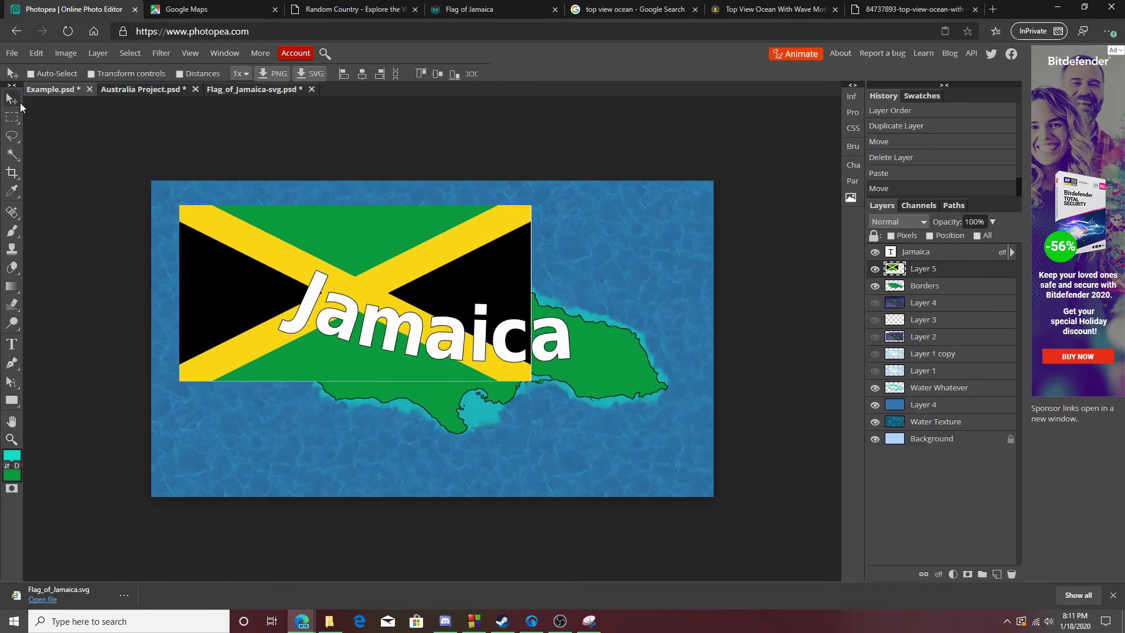
left_click(37, 53)
left_click(59, 274)
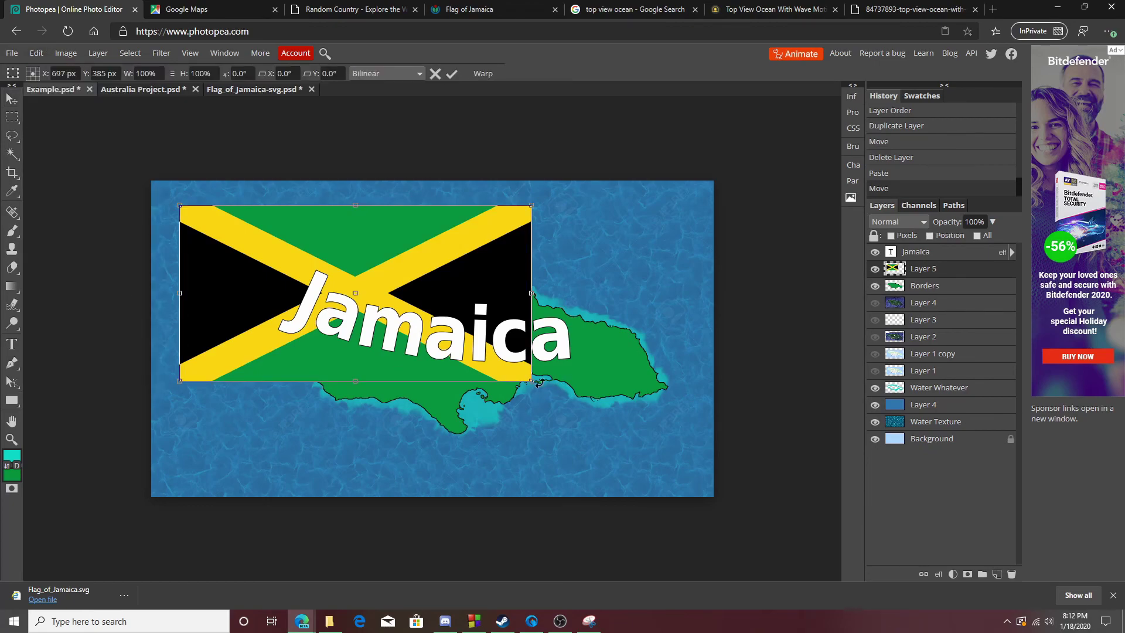
left_click_drag(531, 381, 687, 459)
left_click_drag(942, 277, 947, 294)
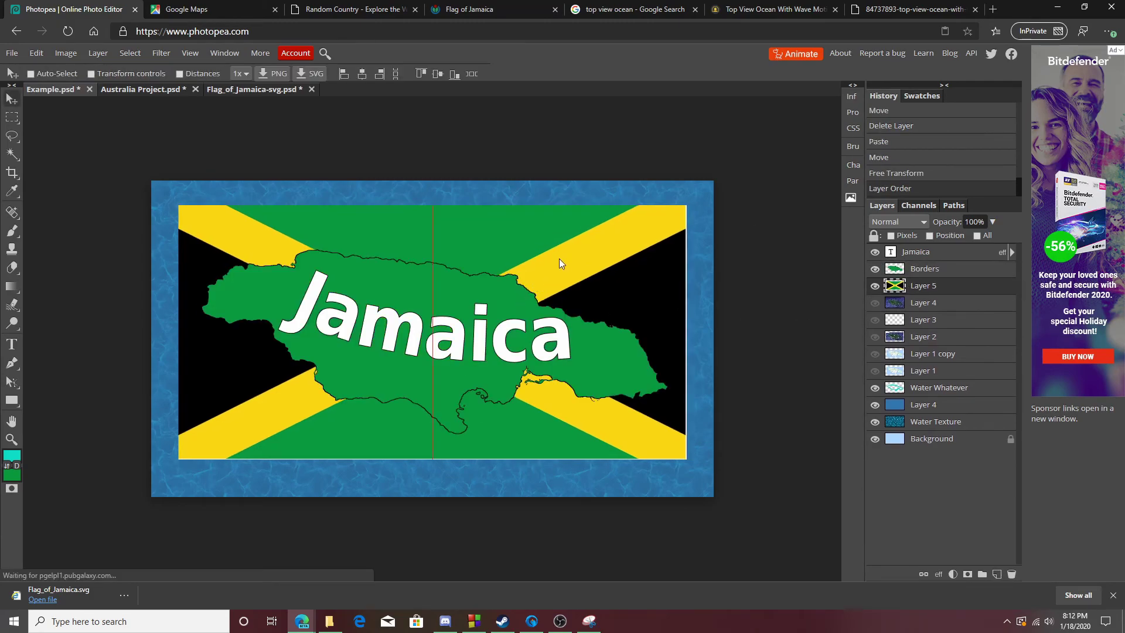
left_click_drag(559, 266, 557, 264)
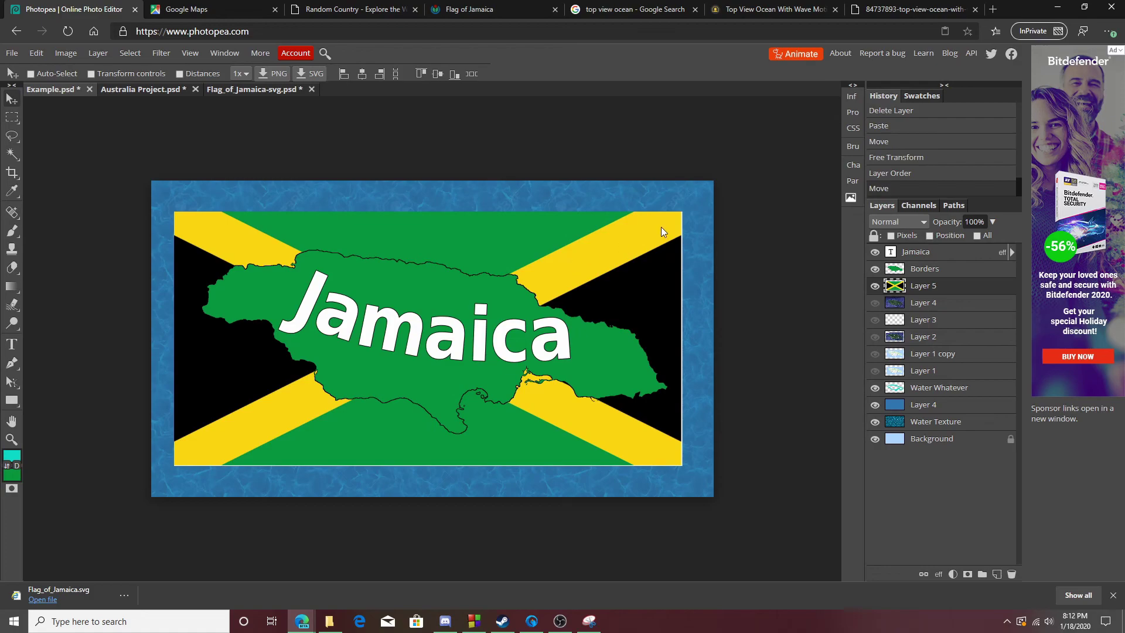
Step: Scale the flag down with Free Transform and center it so its edges closely frame the whole island
left_click(36, 53)
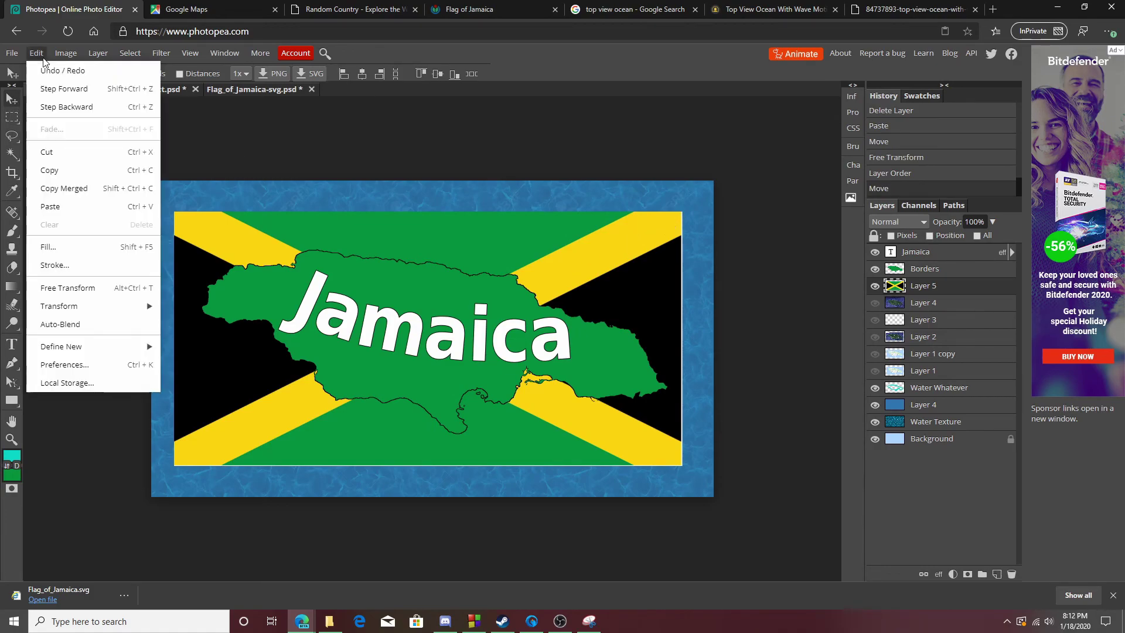
left_click(78, 288)
left_click_drag(681, 212, 599, 258)
left_click_drag(556, 292, 581, 279)
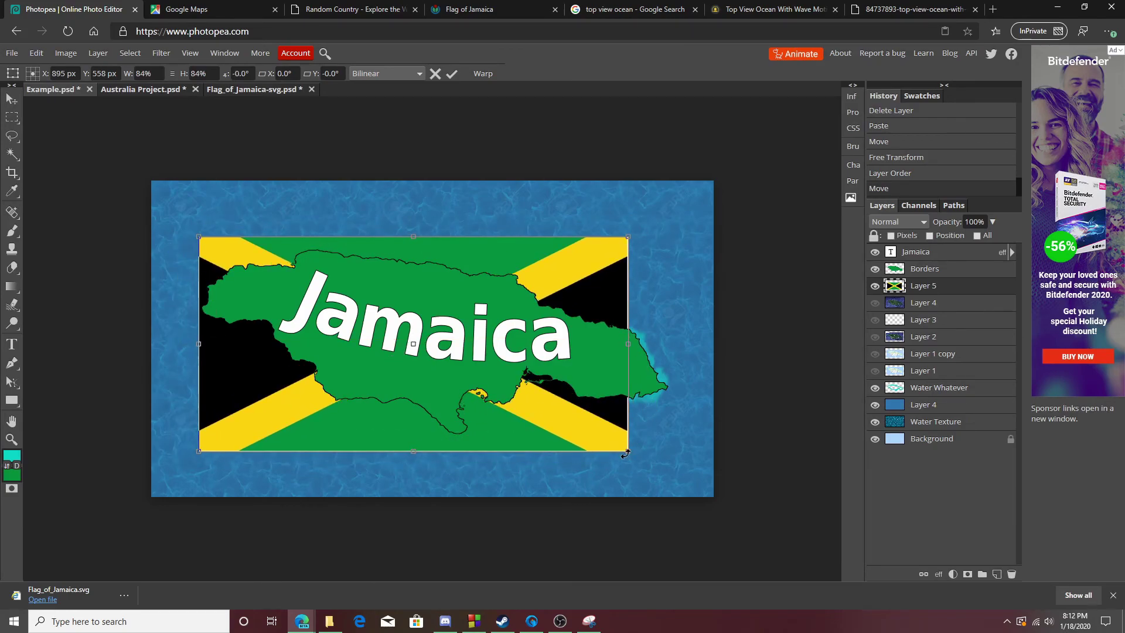
left_click_drag(628, 451, 670, 473)
left_click_drag(554, 407, 542, 386)
left_click_drag(669, 457, 671, 459)
mouse_move(568, 388)
left_mouse_down()
mouse_move(589, 388)
mouse_move(568, 387)
left_mouse_up()
left_click(12, 440)
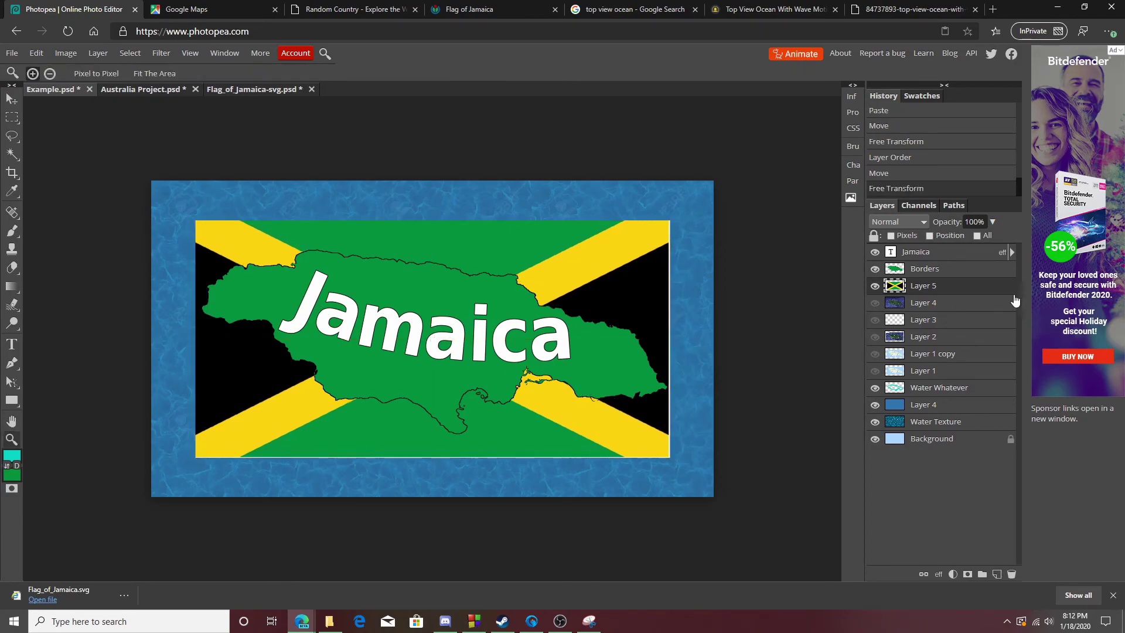
Step: Duplicate the Borders layer, rename the copy Flag Version, place it below Borders and hide the original
left_click(967, 269)
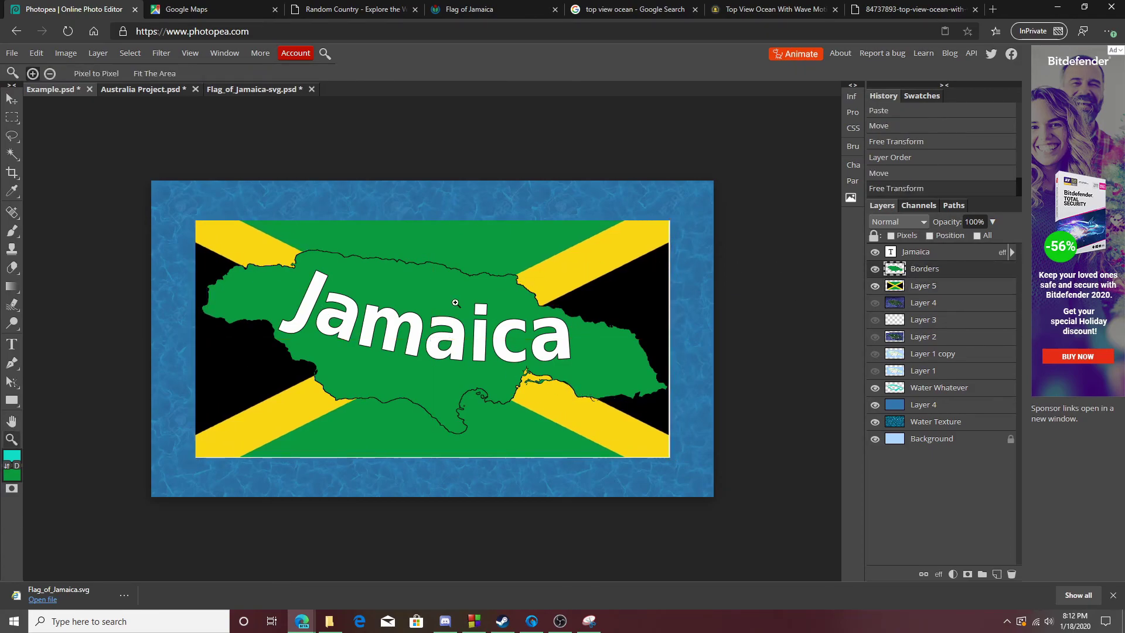
right_click(929, 272)
left_click(861, 285)
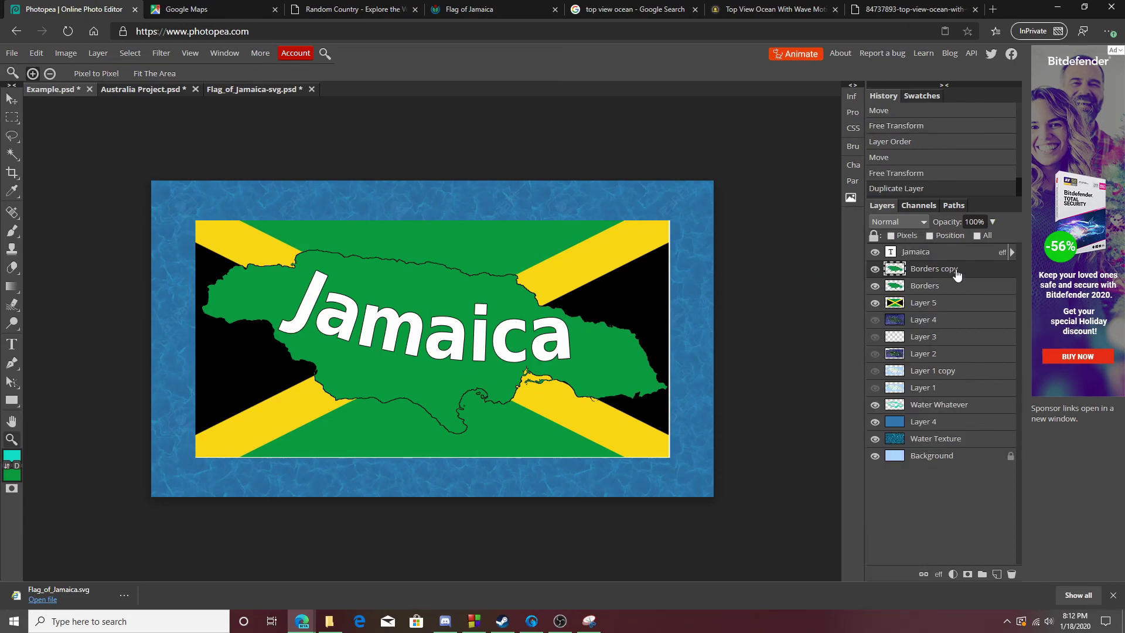
double_click(961, 270)
type("Flag Version")
key("Return")
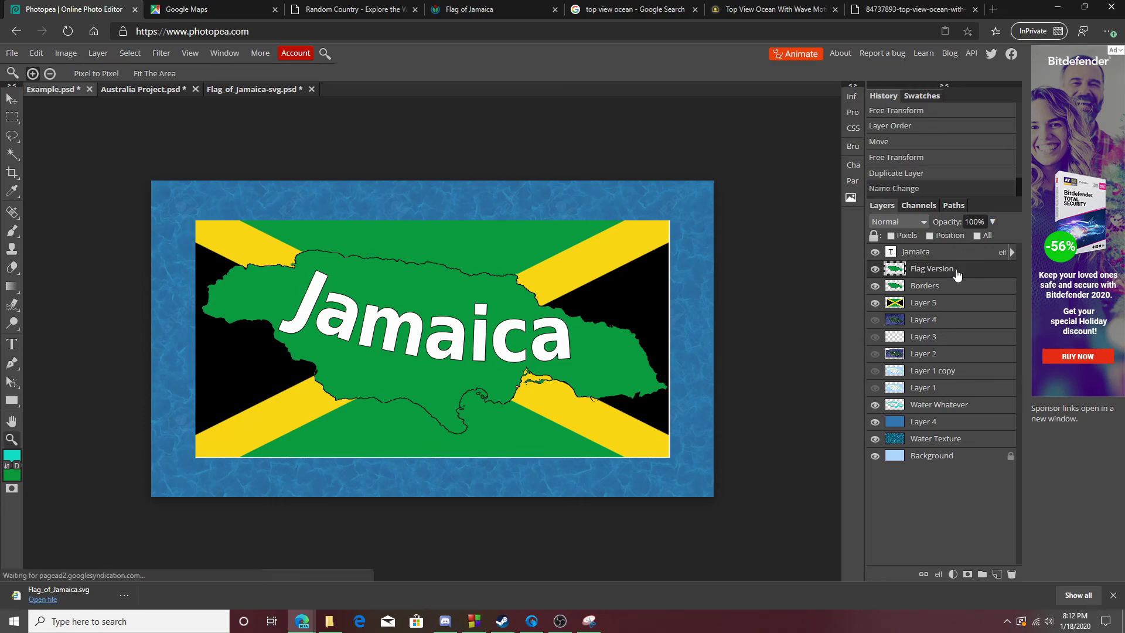
left_click_drag(956, 273, 969, 295)
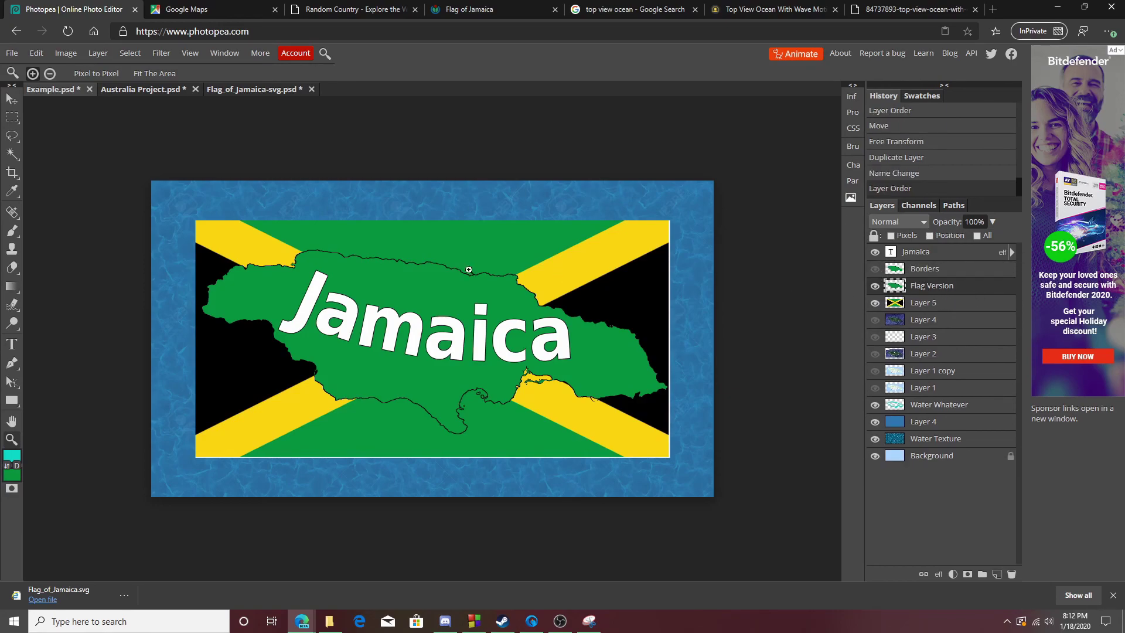
Step: Select the green land on the Flag Version layer with the Magic Wand and clear it, leaving only the outline
left_click(12, 154)
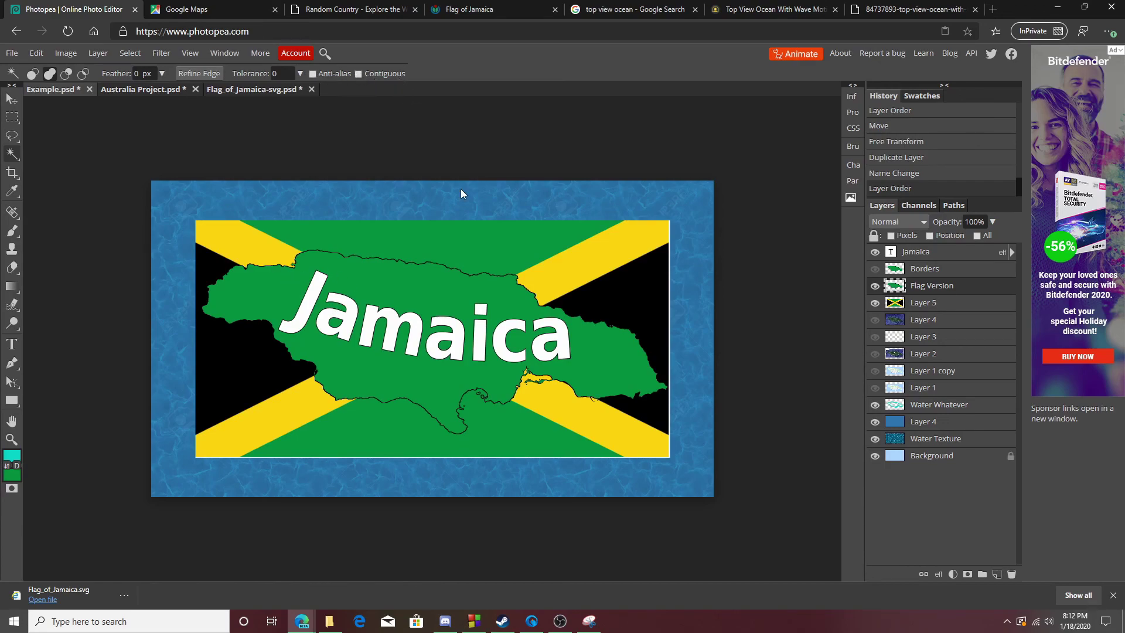
right_click(12, 191)
right_click(11, 154)
left_click(413, 280)
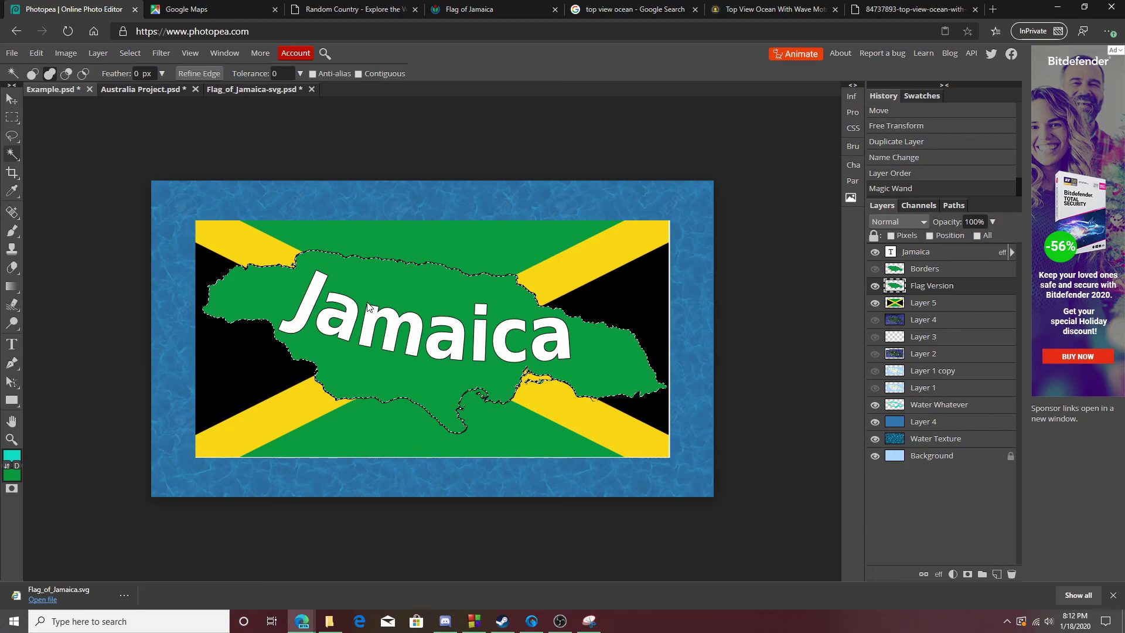
key("Delete")
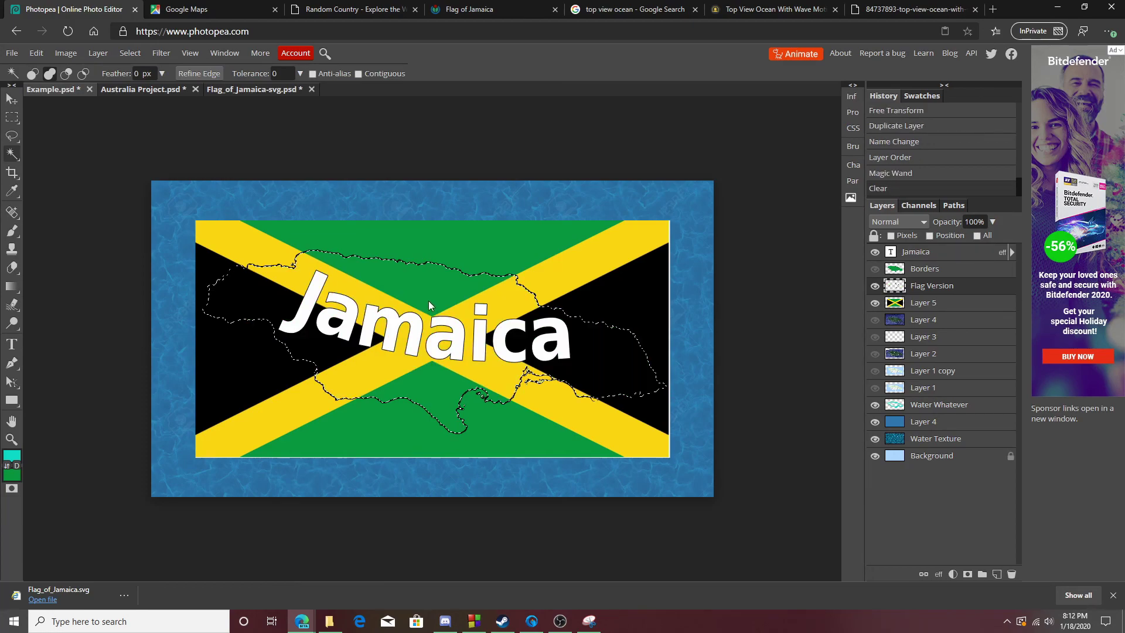
Step: Invert the island selection, clear the flag outside the coastline on Layer 5 and deselect
right_click(389, 288)
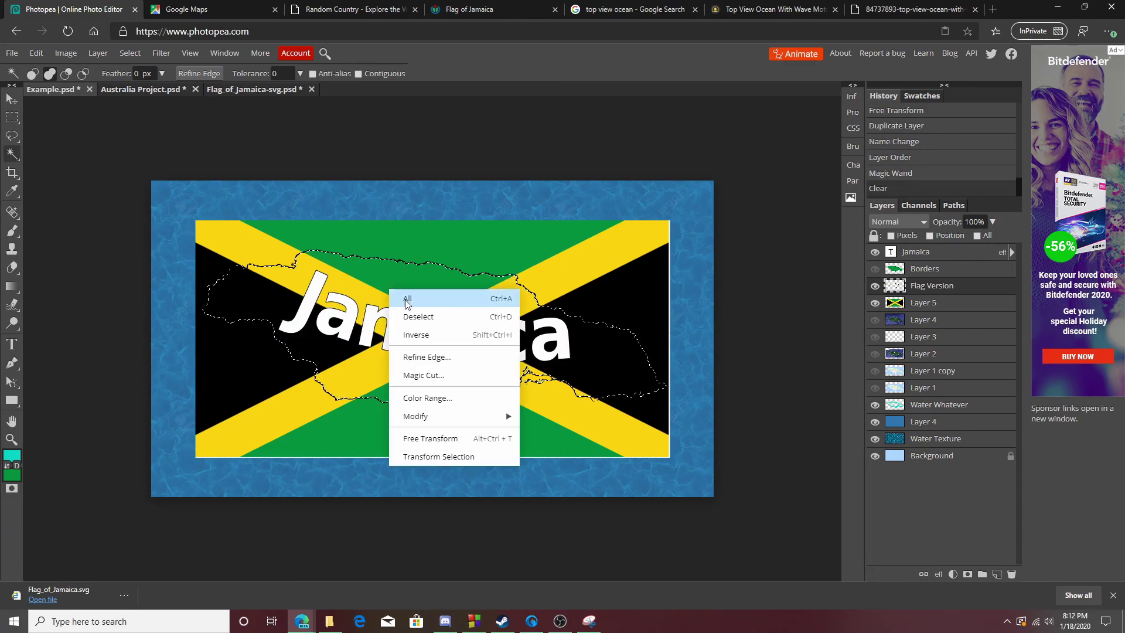
left_click(426, 337)
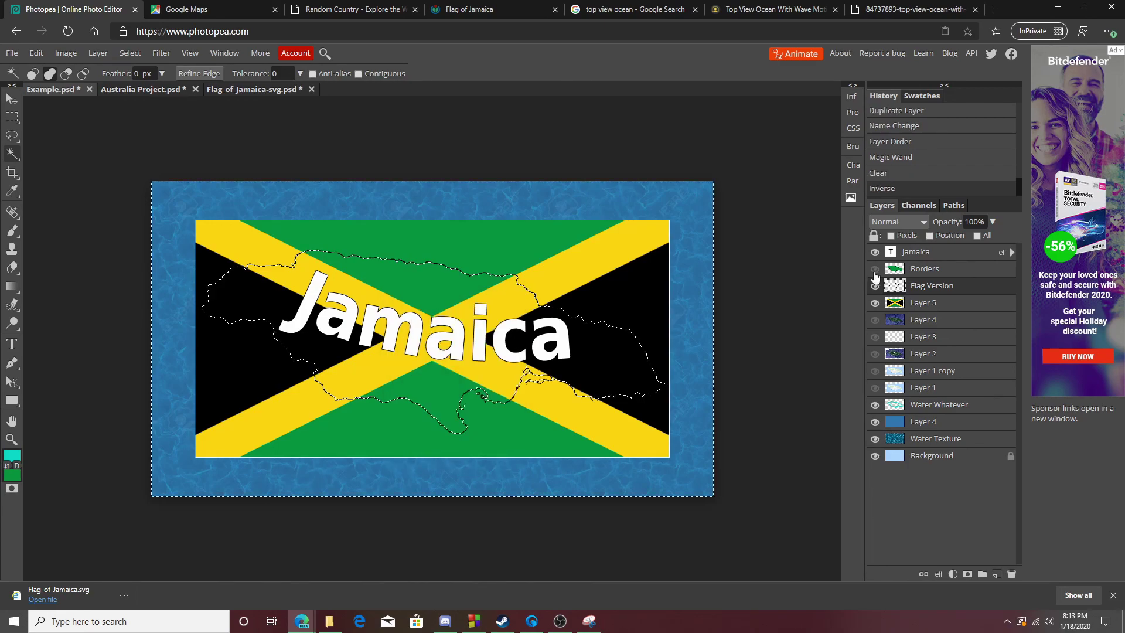
left_click(957, 308)
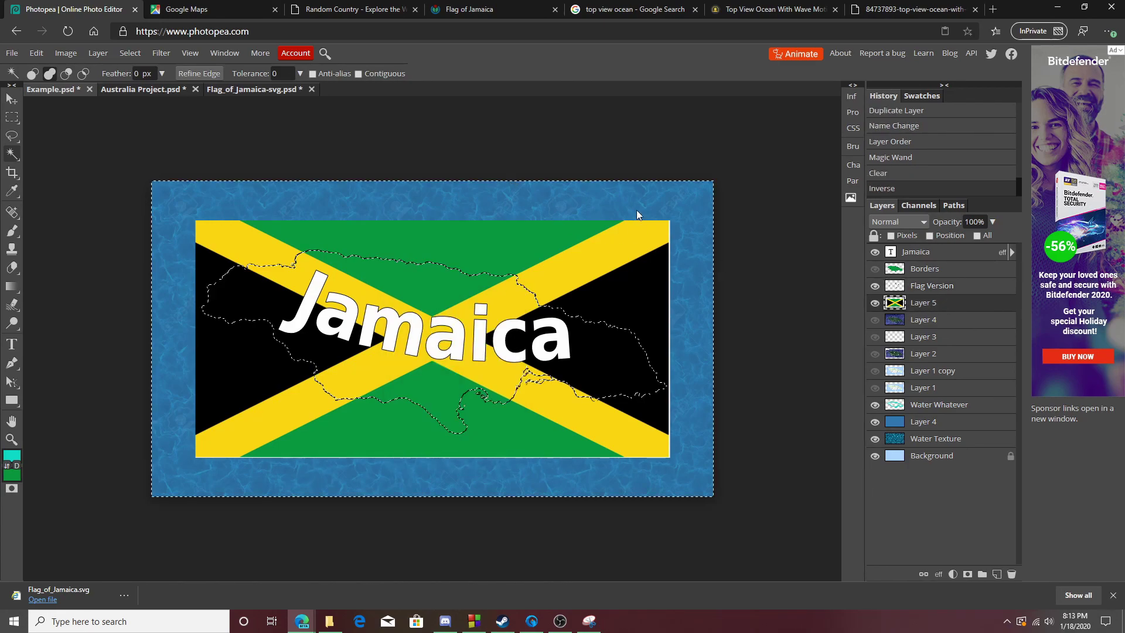
key("Delete")
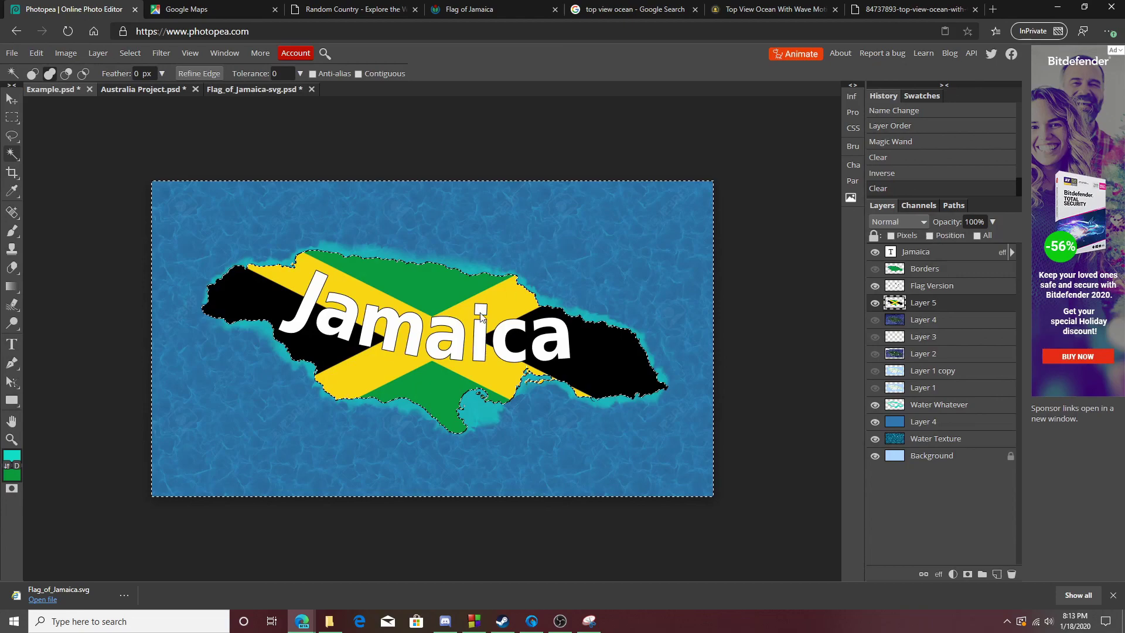
right_click(441, 284)
left_click(468, 307)
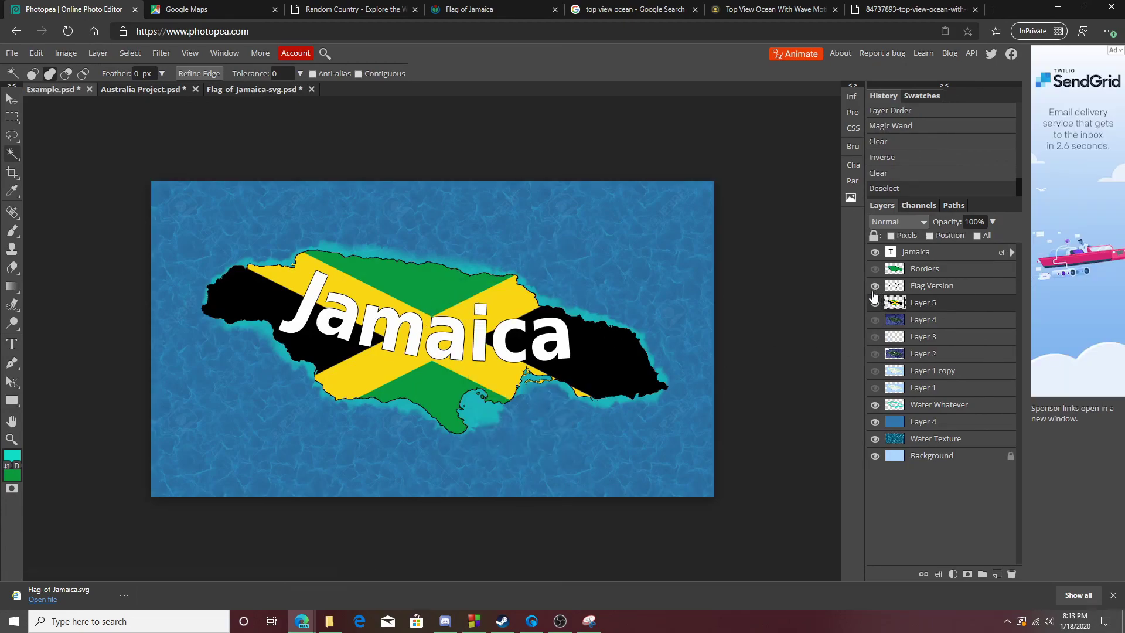
Step: Examine the coastline up close and the whole map for how the border reads against the flag's black areas
left_click(12, 439)
left_click_drag(593, 319, 653, 319)
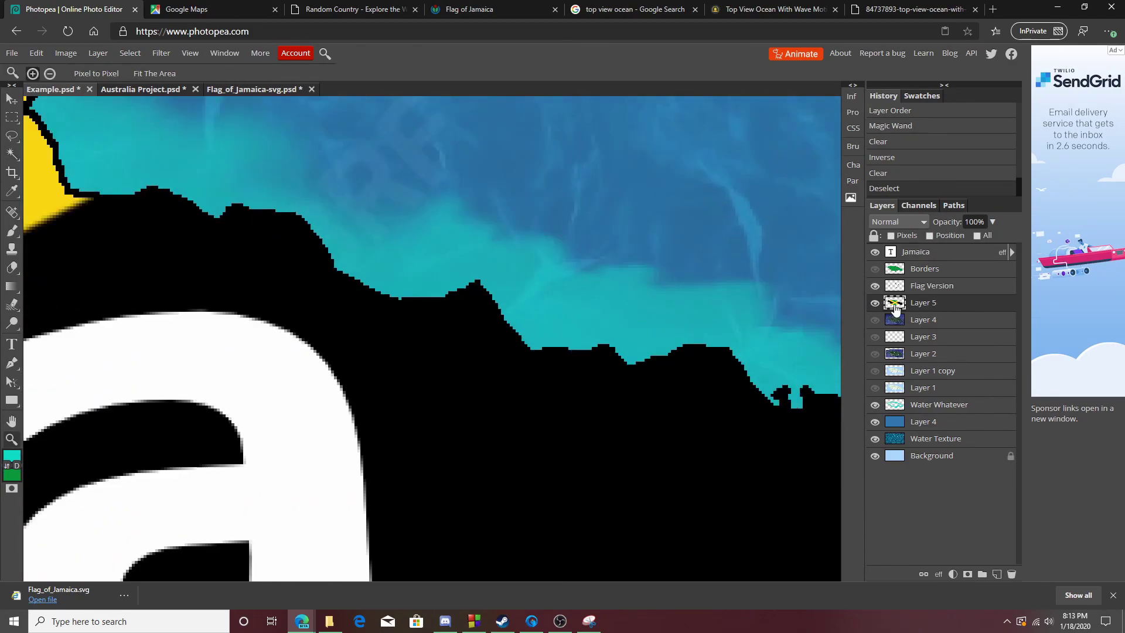
left_click_drag(543, 289, 515, 291)
right_click(388, 233)
left_click(427, 302)
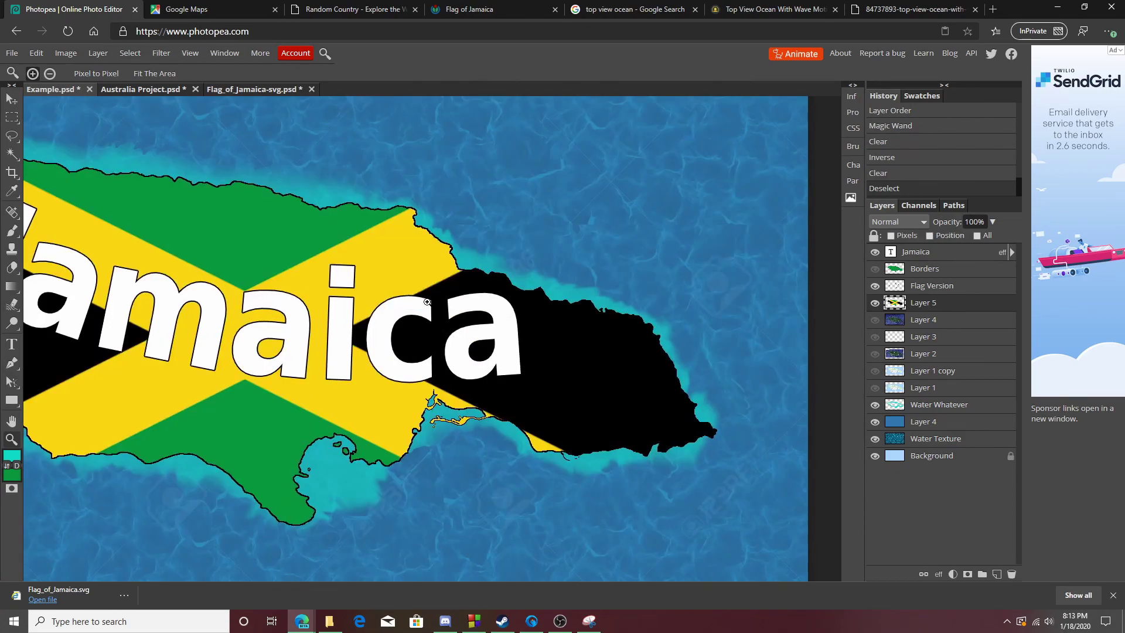
right_click(457, 258)
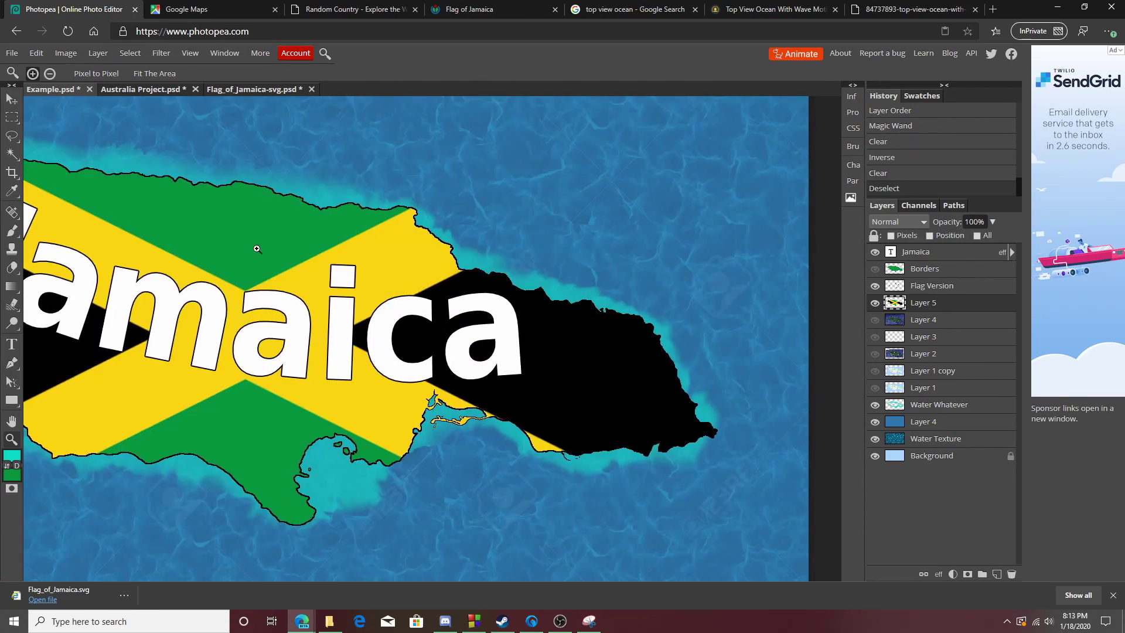
scroll(244, 243, "down", 3)
scroll(462, 280, "up", 2)
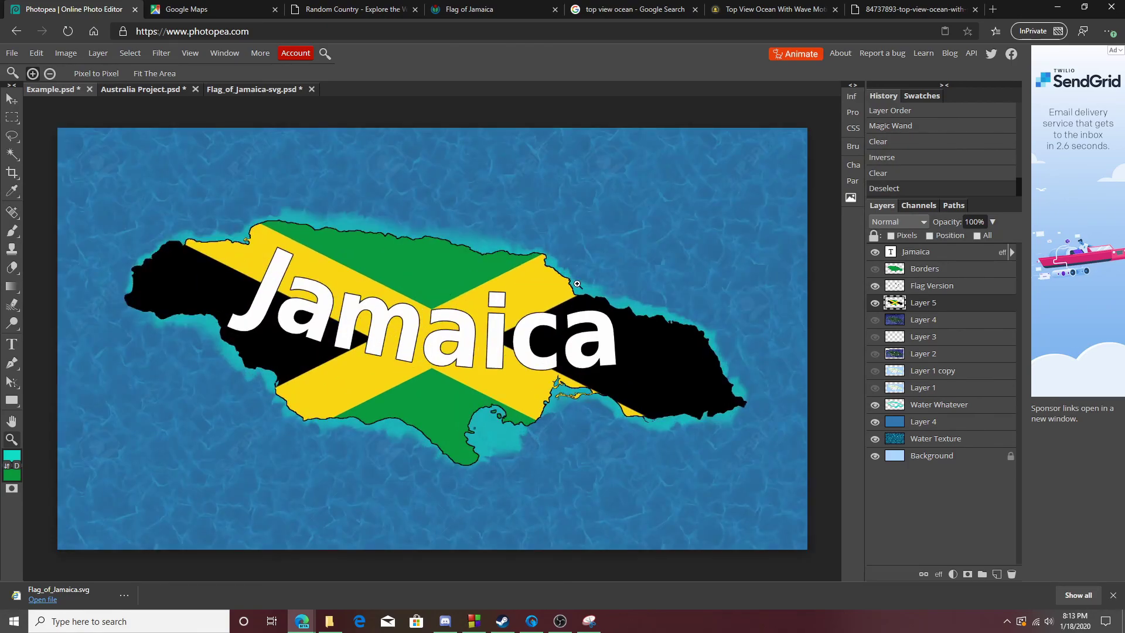